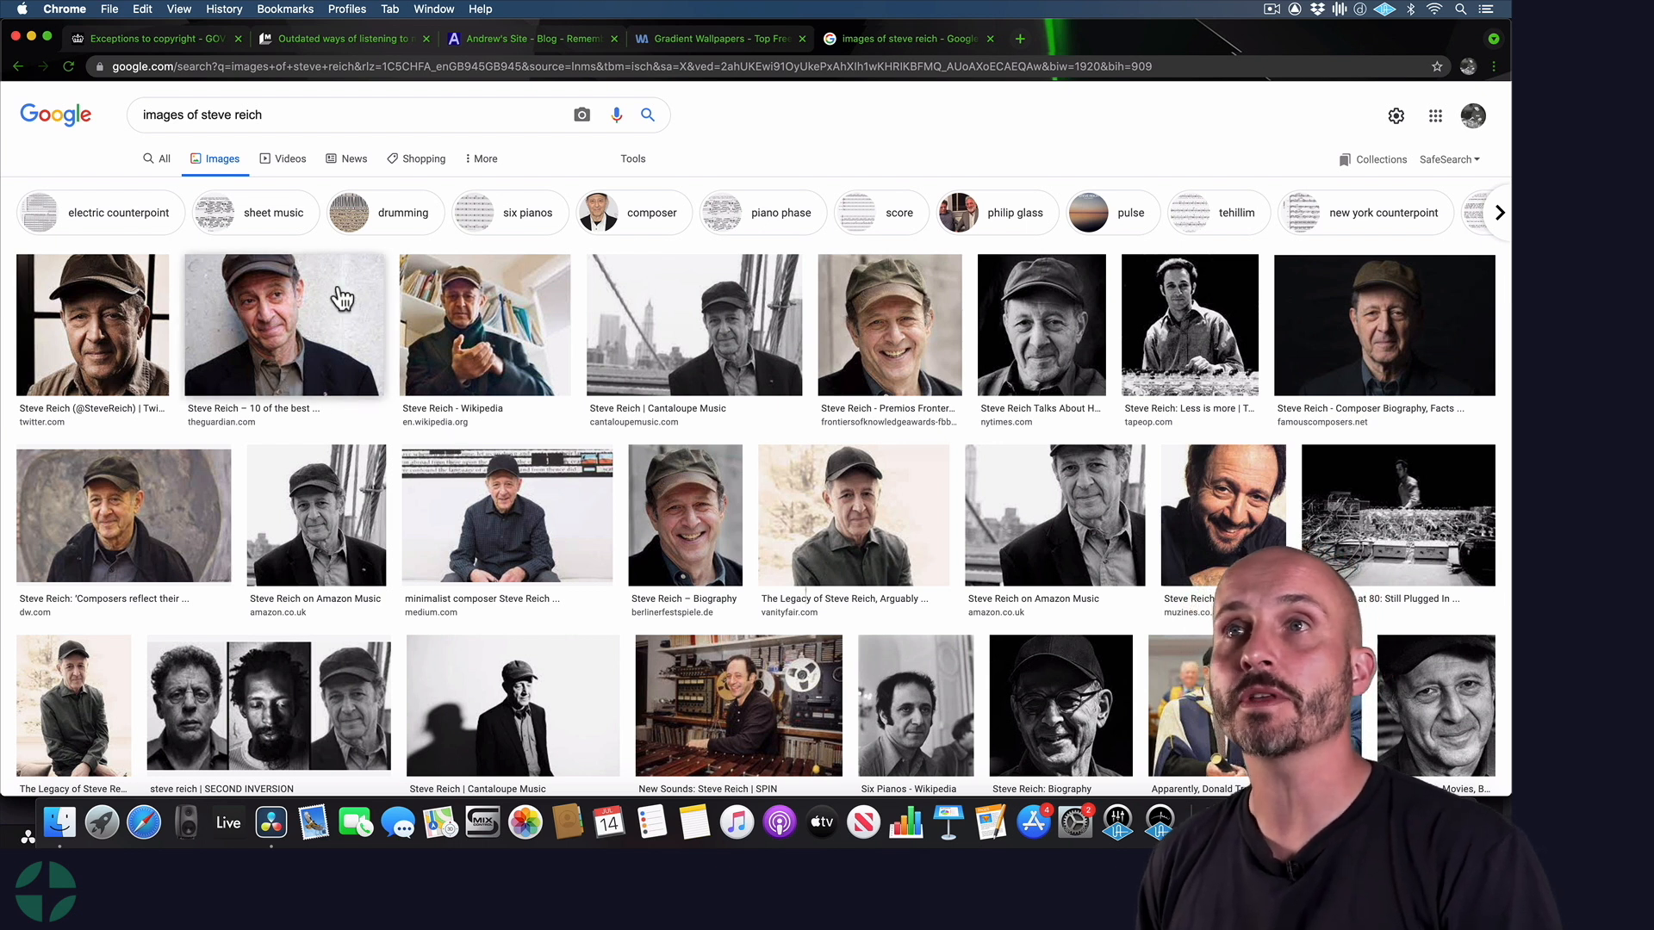
Filter the Steve Reich image search results to show only large images
{"action": "left_click", "coordinate": [628, 162]}
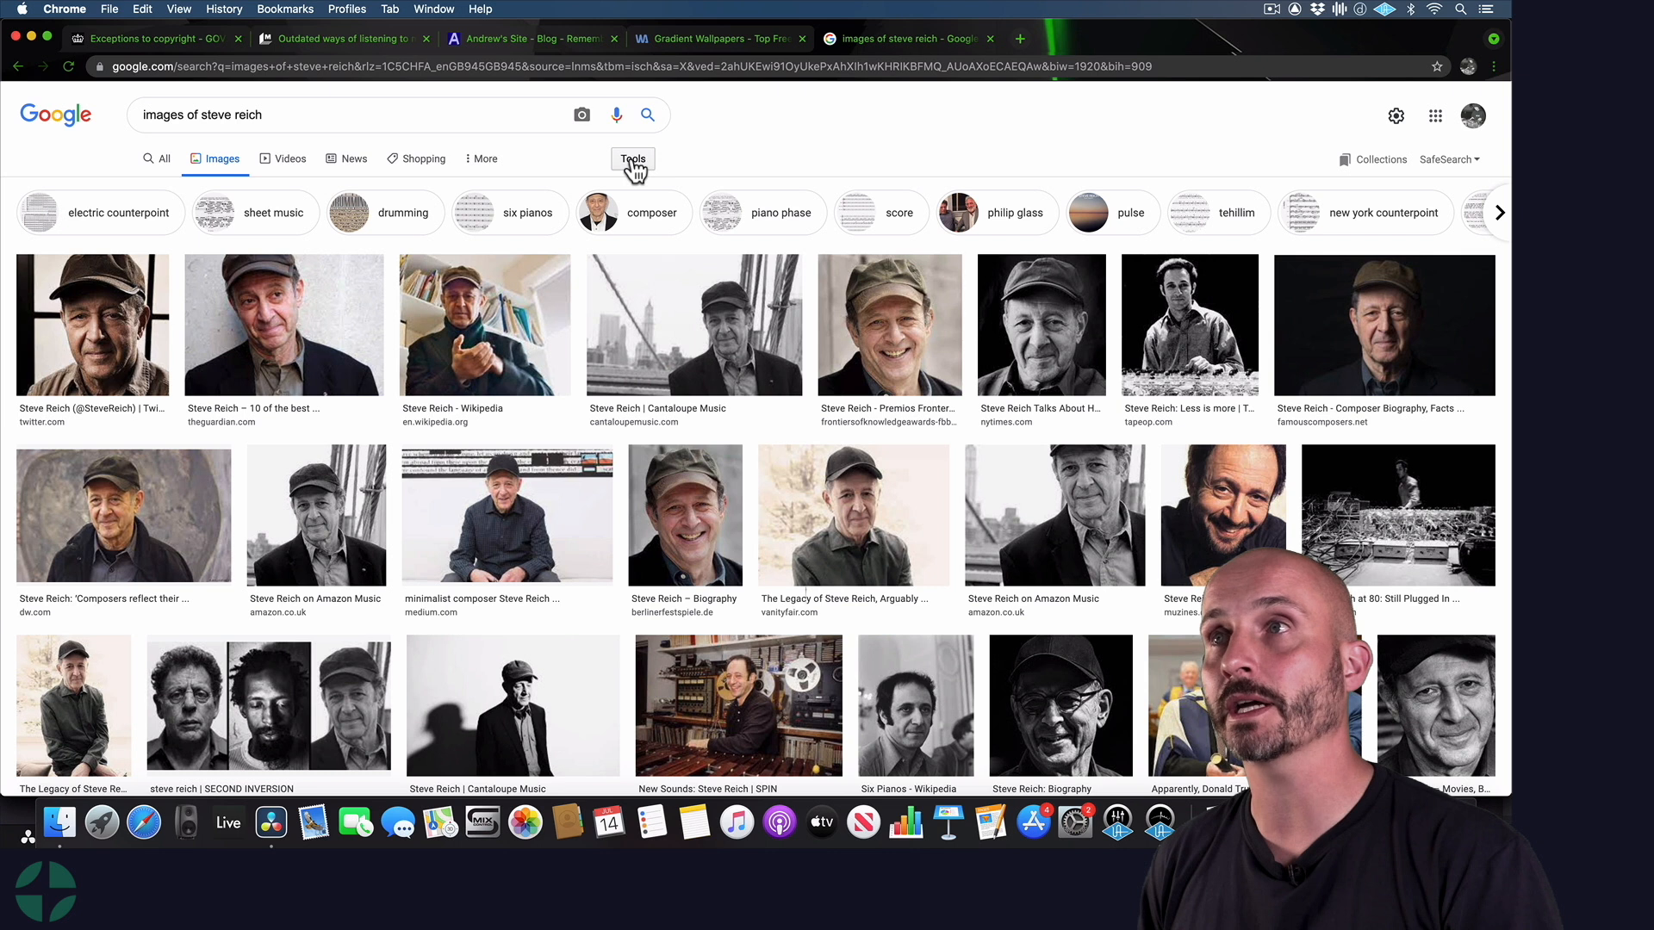
{"action": "left_click", "coordinate": [142, 187]}
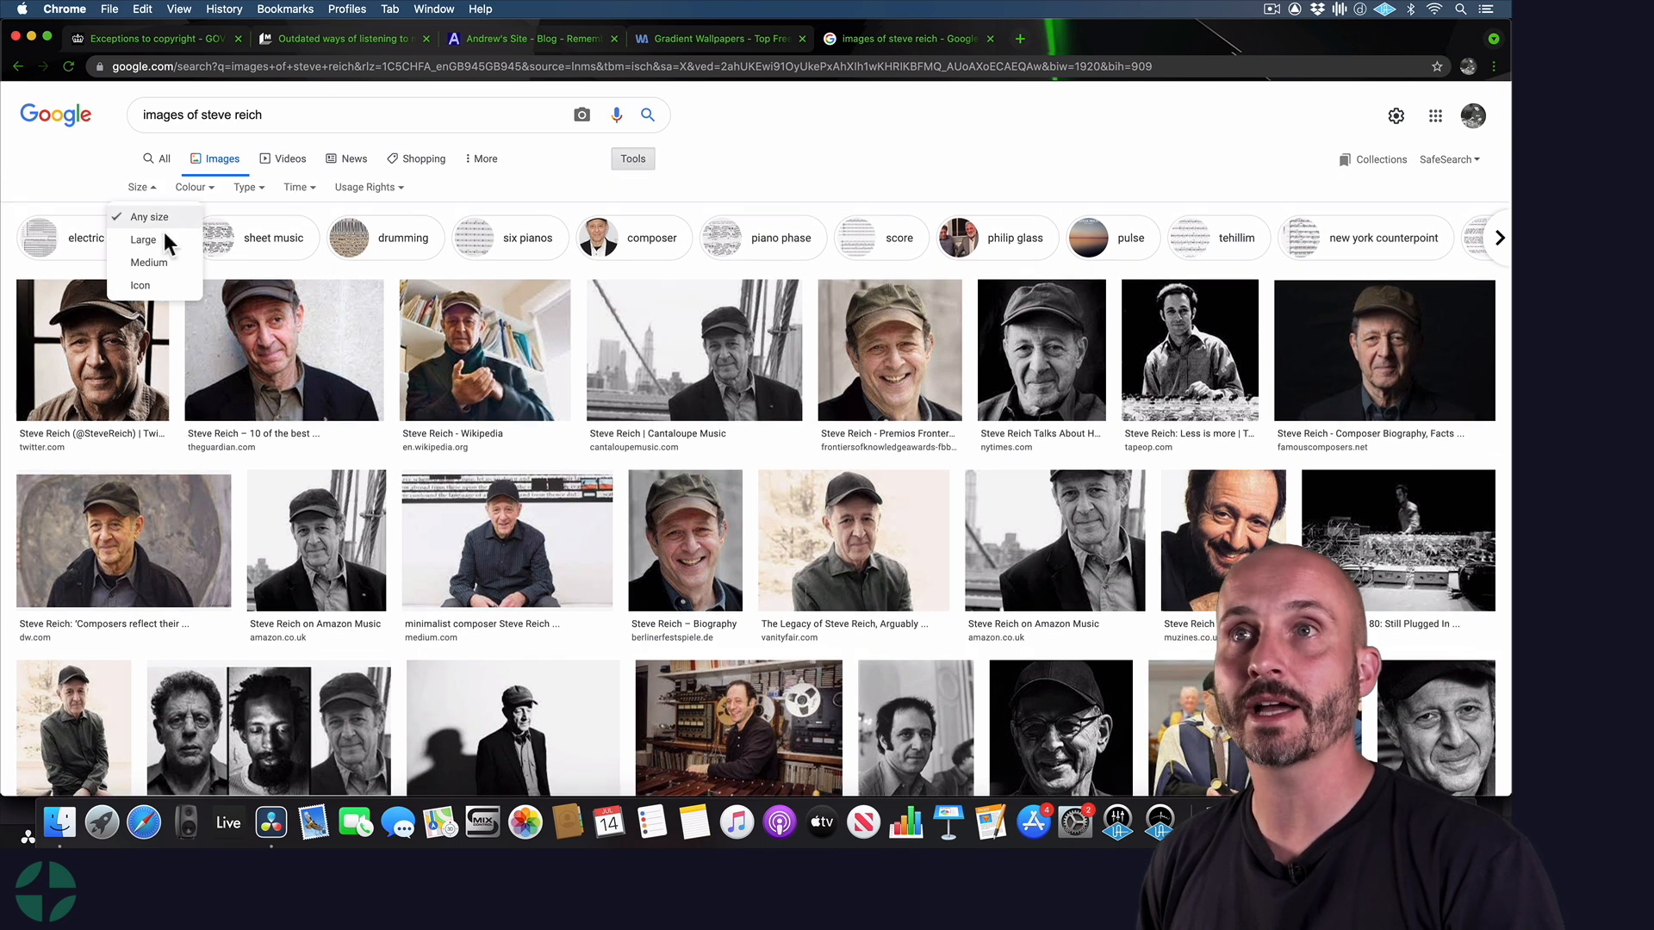
{"action": "left_click", "coordinate": [144, 239]}
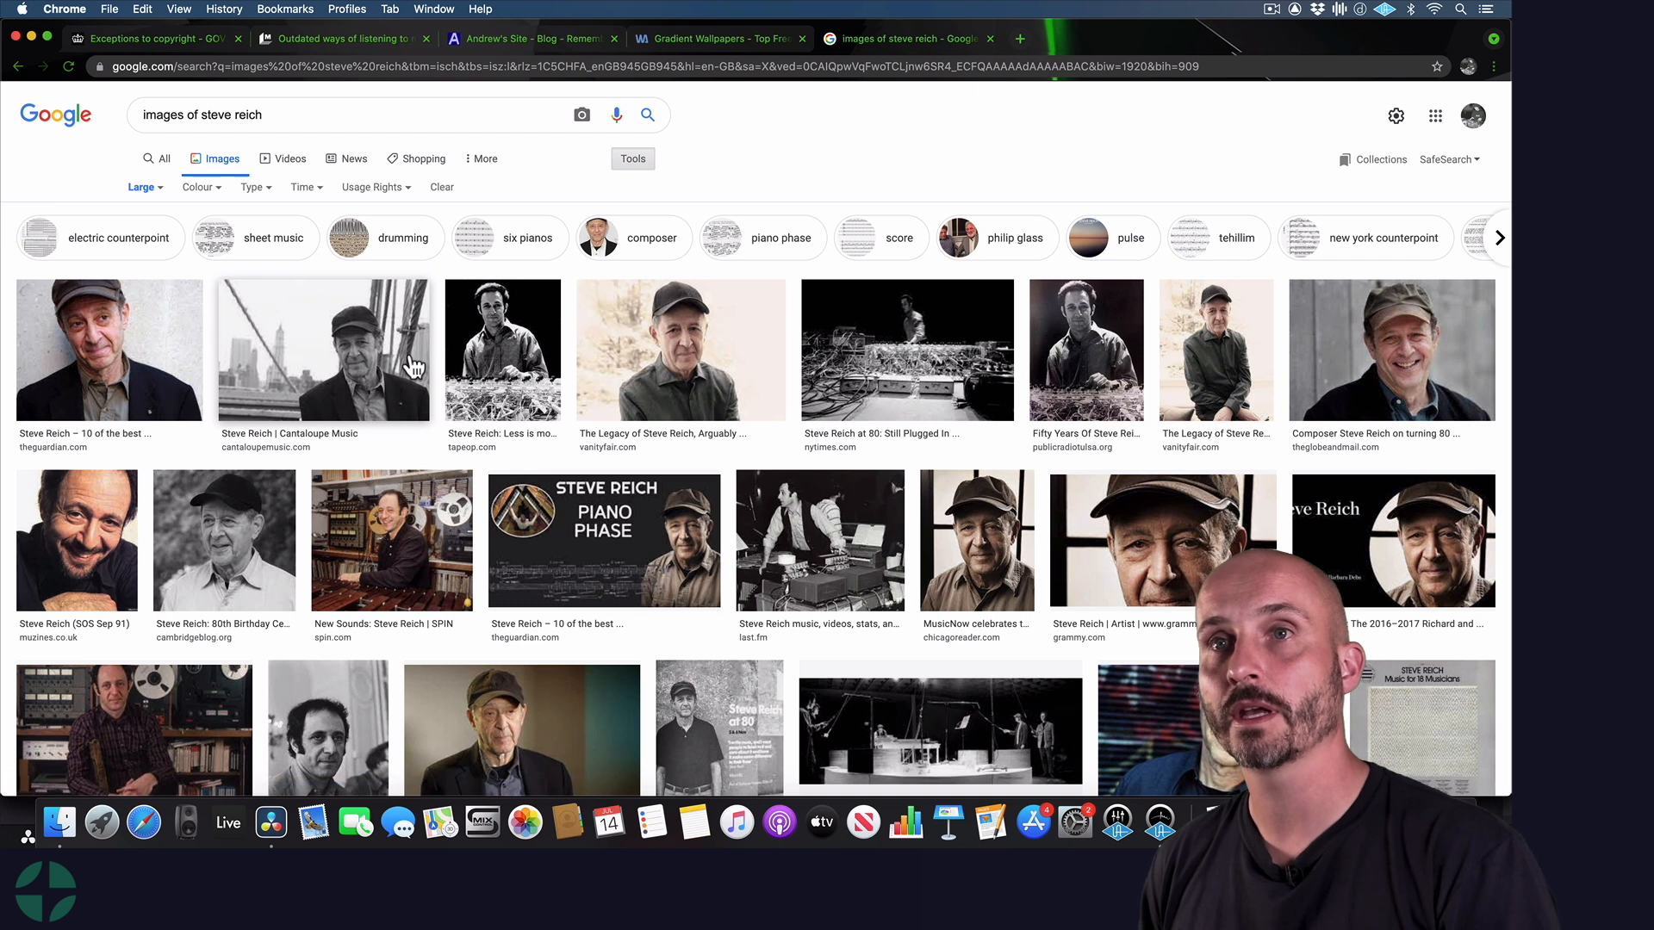
Preview the large Guardian photo of Steve Reich, visit its source article, and return to the image results
{"action": "left_click", "coordinate": [112, 345]}
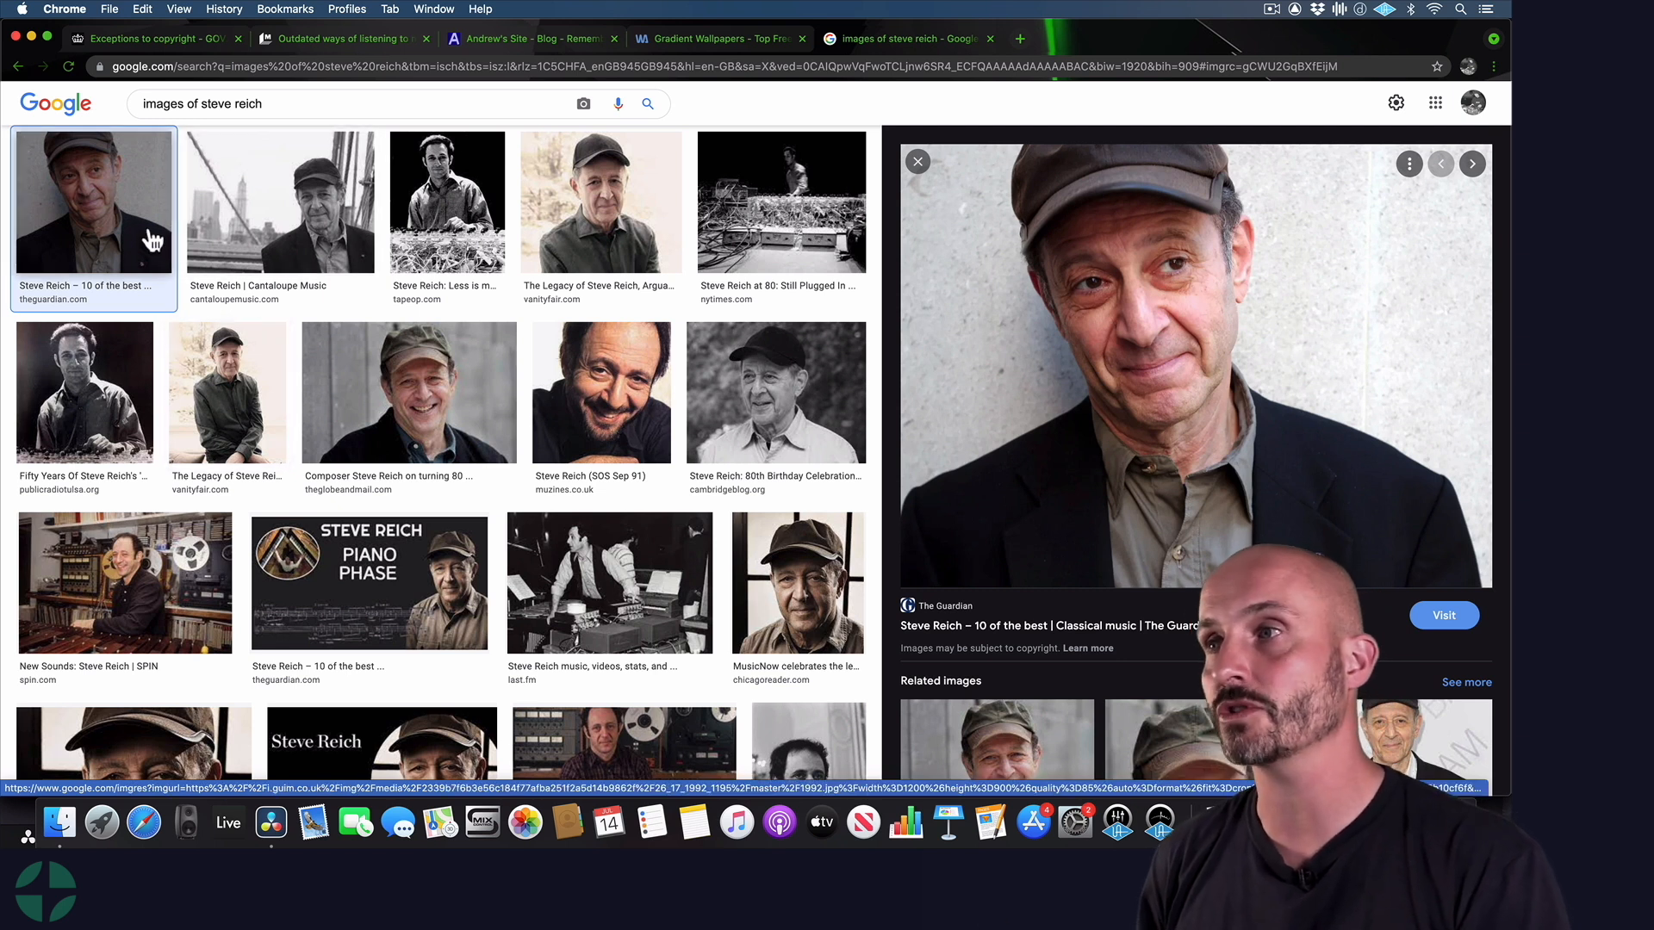
{"action": "left_click", "coordinate": [1166, 379]}
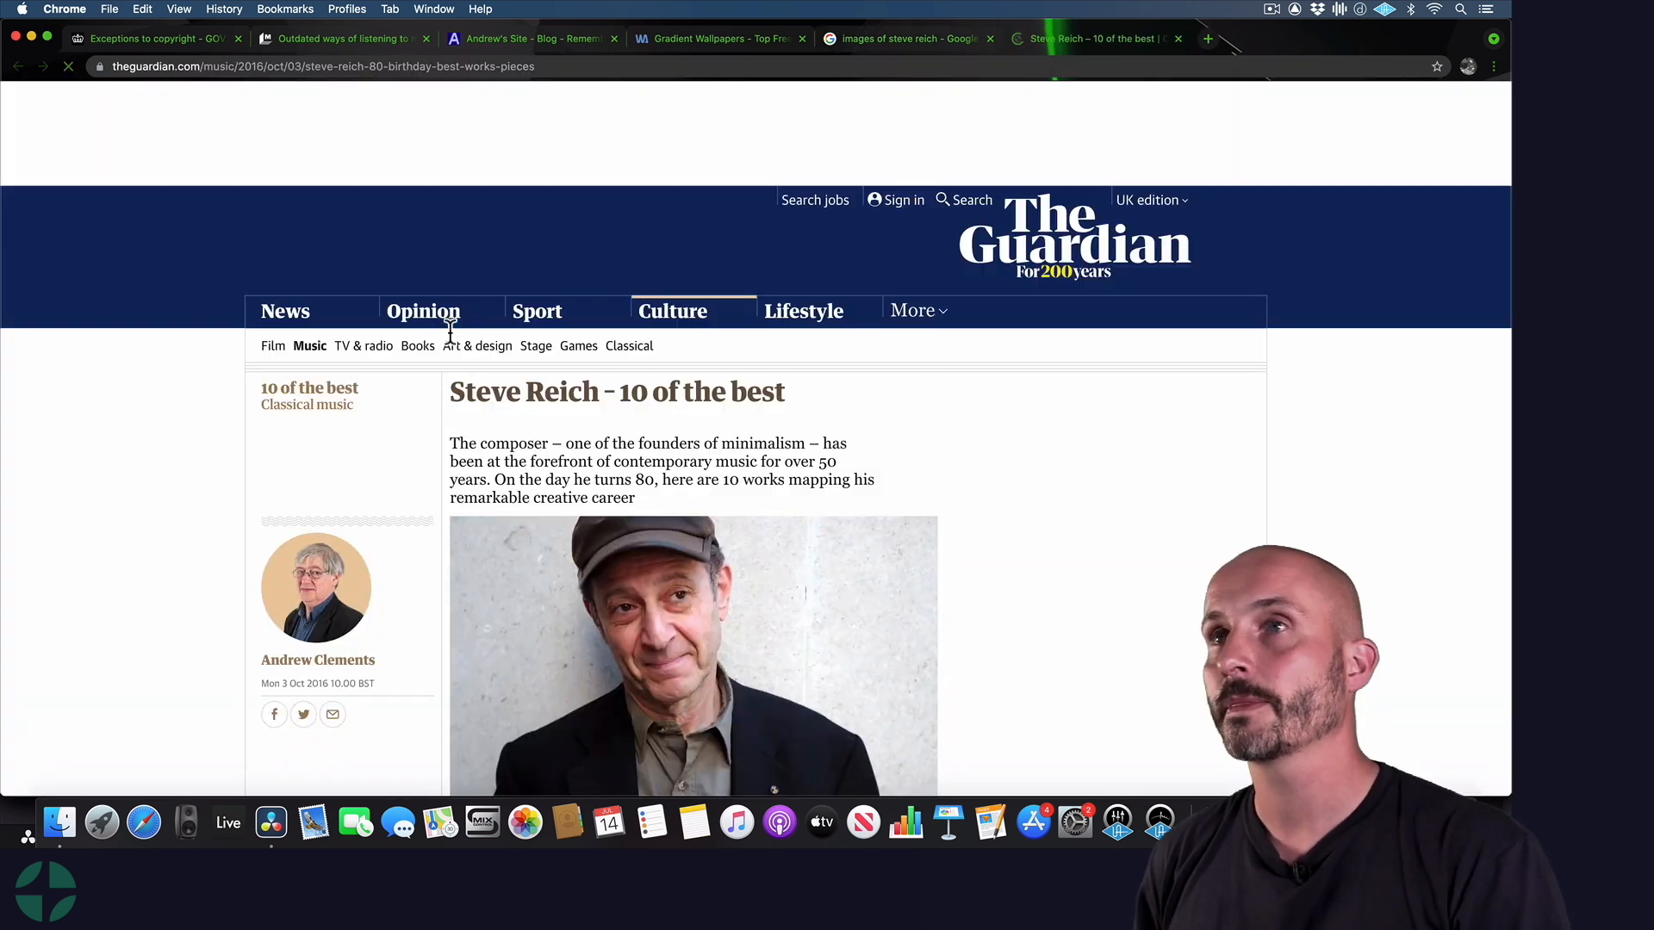
{"action": "left_click", "coordinate": [870, 45]}
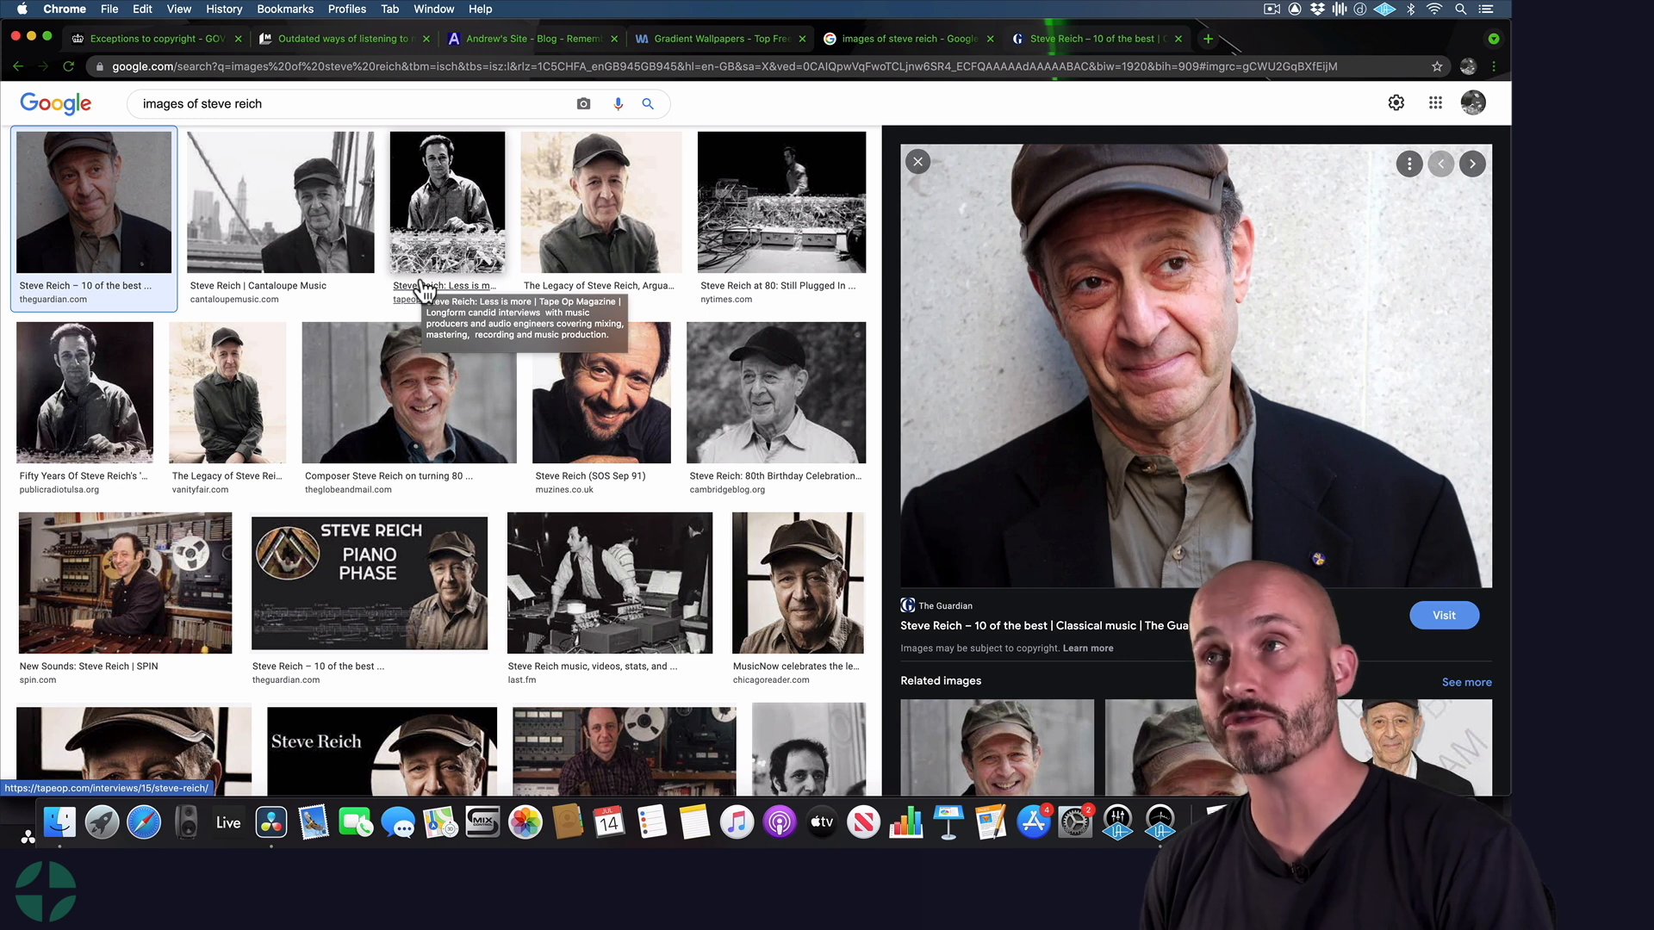
Open the GOV.UK copyright exceptions page and highlight the fair dealing question about a fair-minded and honest person and the factors below it
{"action": "left_click", "coordinate": [137, 50]}
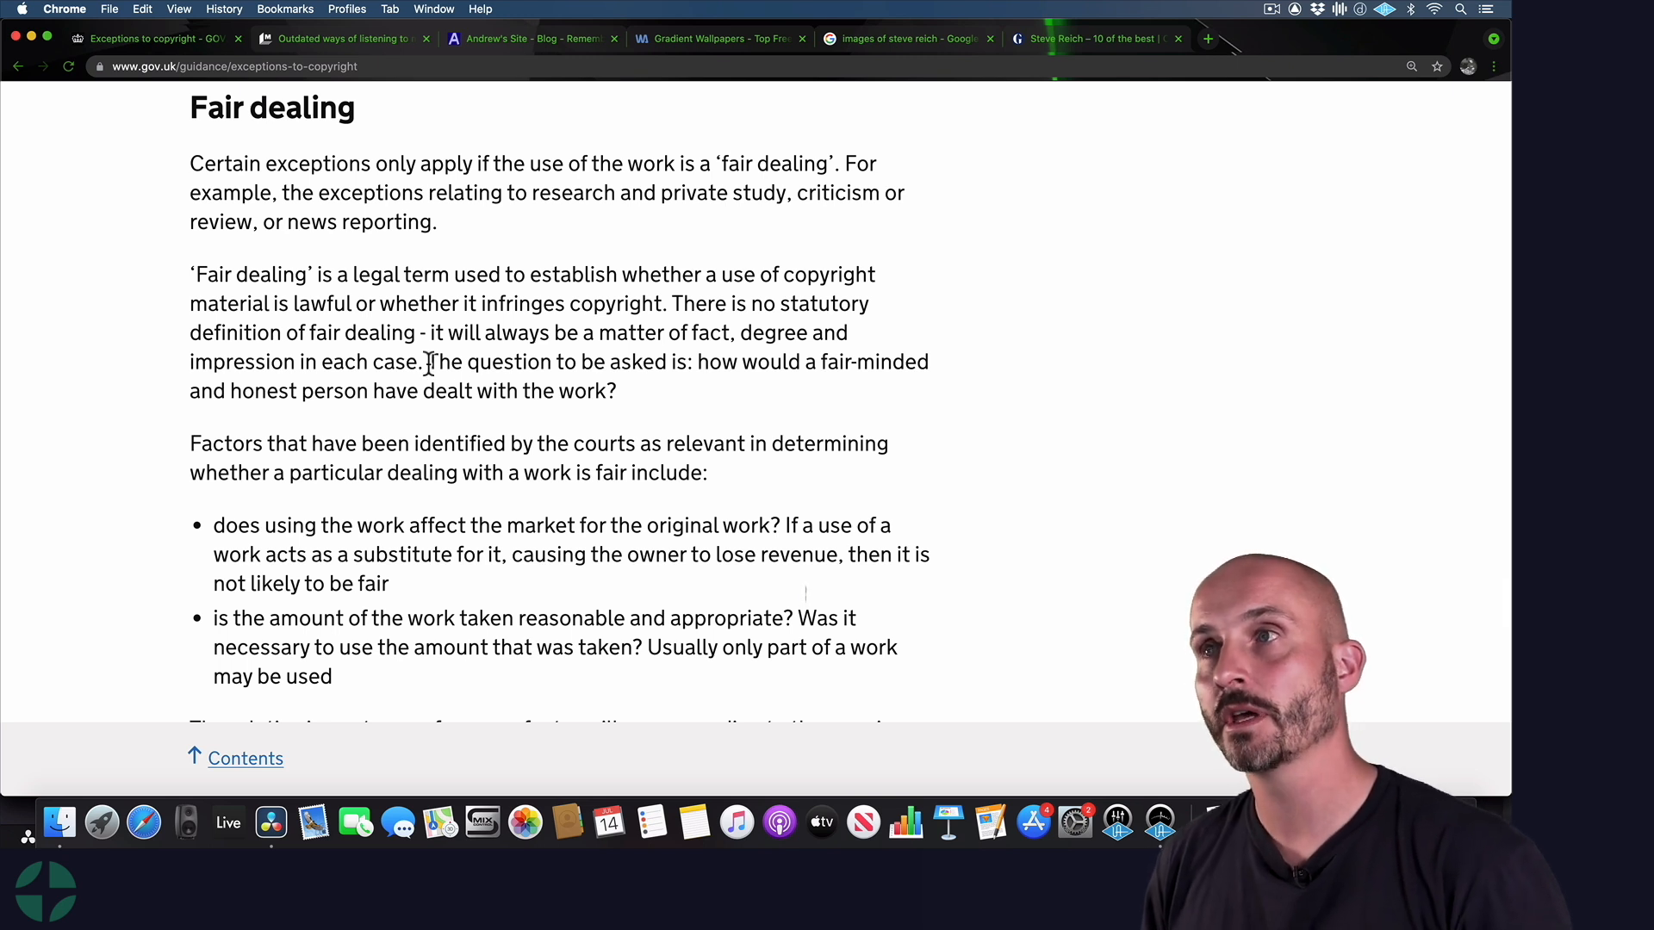
{"action": "left_click_drag", "start_coordinate": [429, 362], "coordinate": [645, 408]}
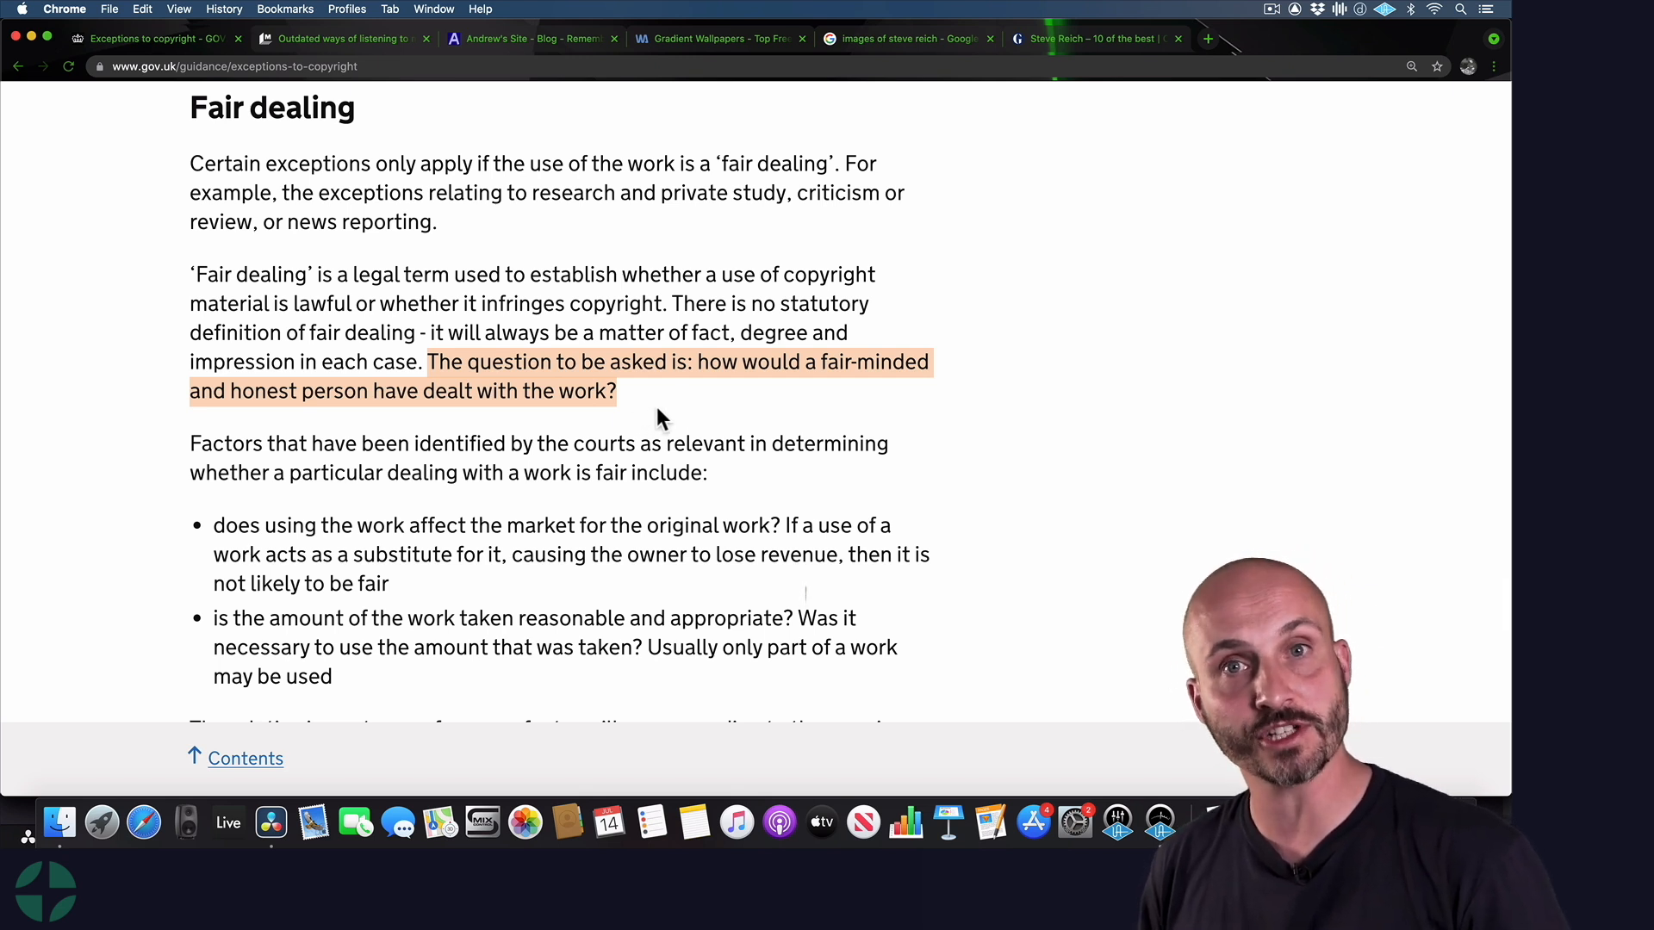
{"action": "scroll", "coordinate": [417, 588], "scroll_direction": "down", "scroll_amount": 2}
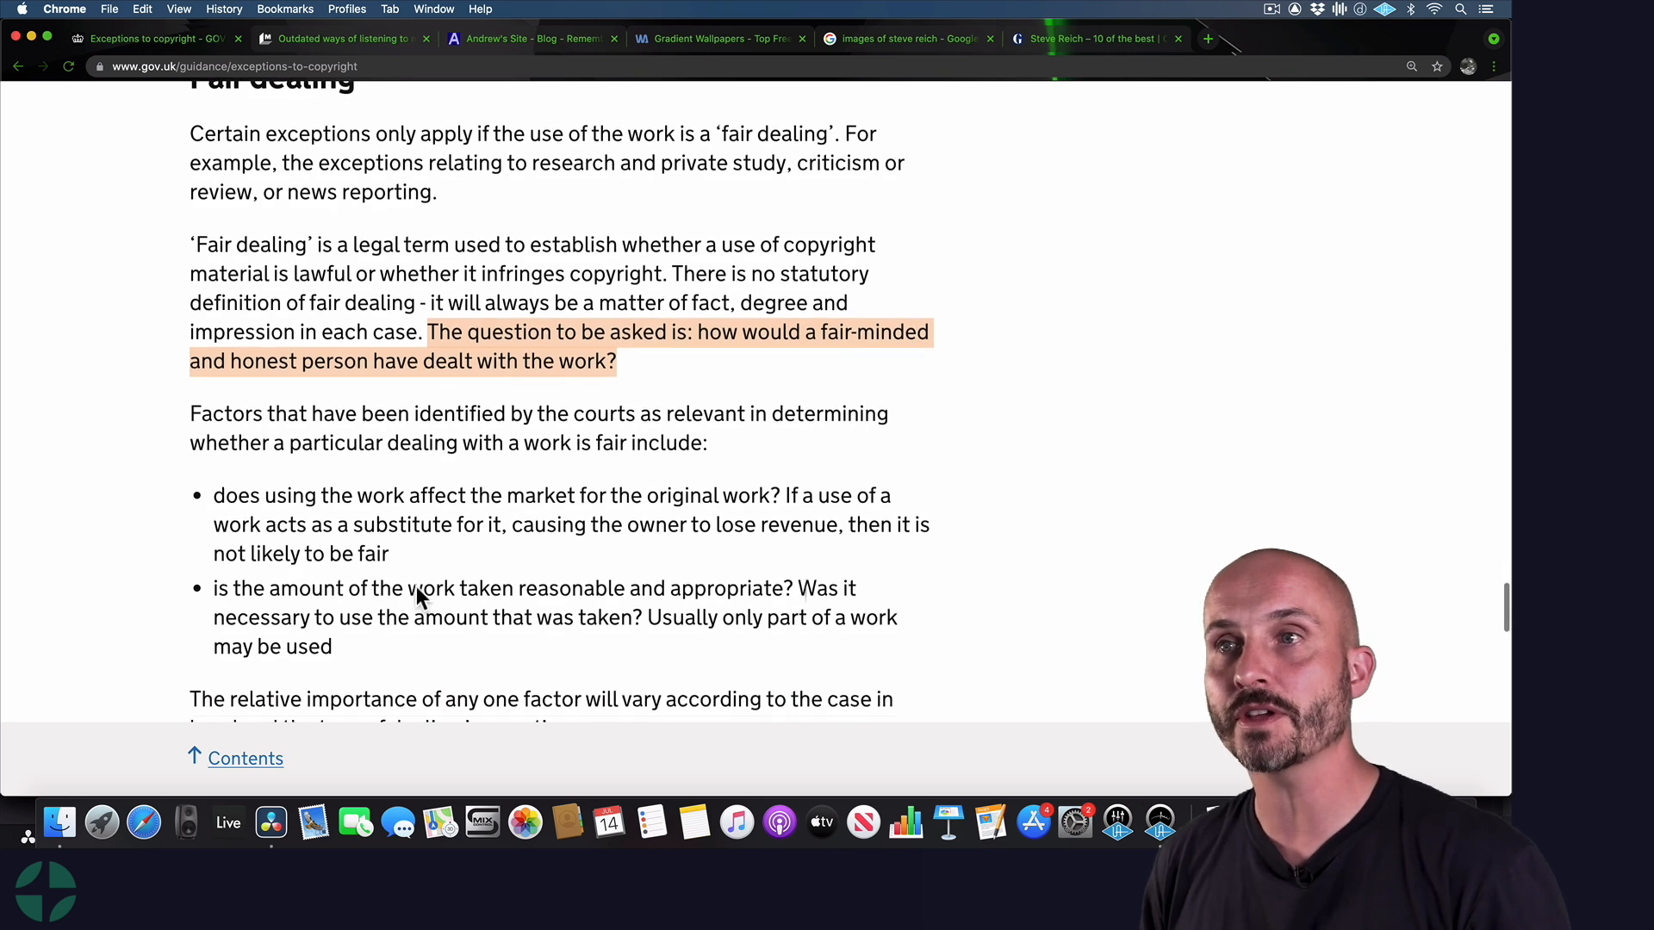
{"action": "scroll", "coordinate": [416, 586], "scroll_direction": "down", "scroll_amount": 2}
{"action": "left_click_drag", "start_coordinate": [392, 532], "coordinate": [226, 468]}
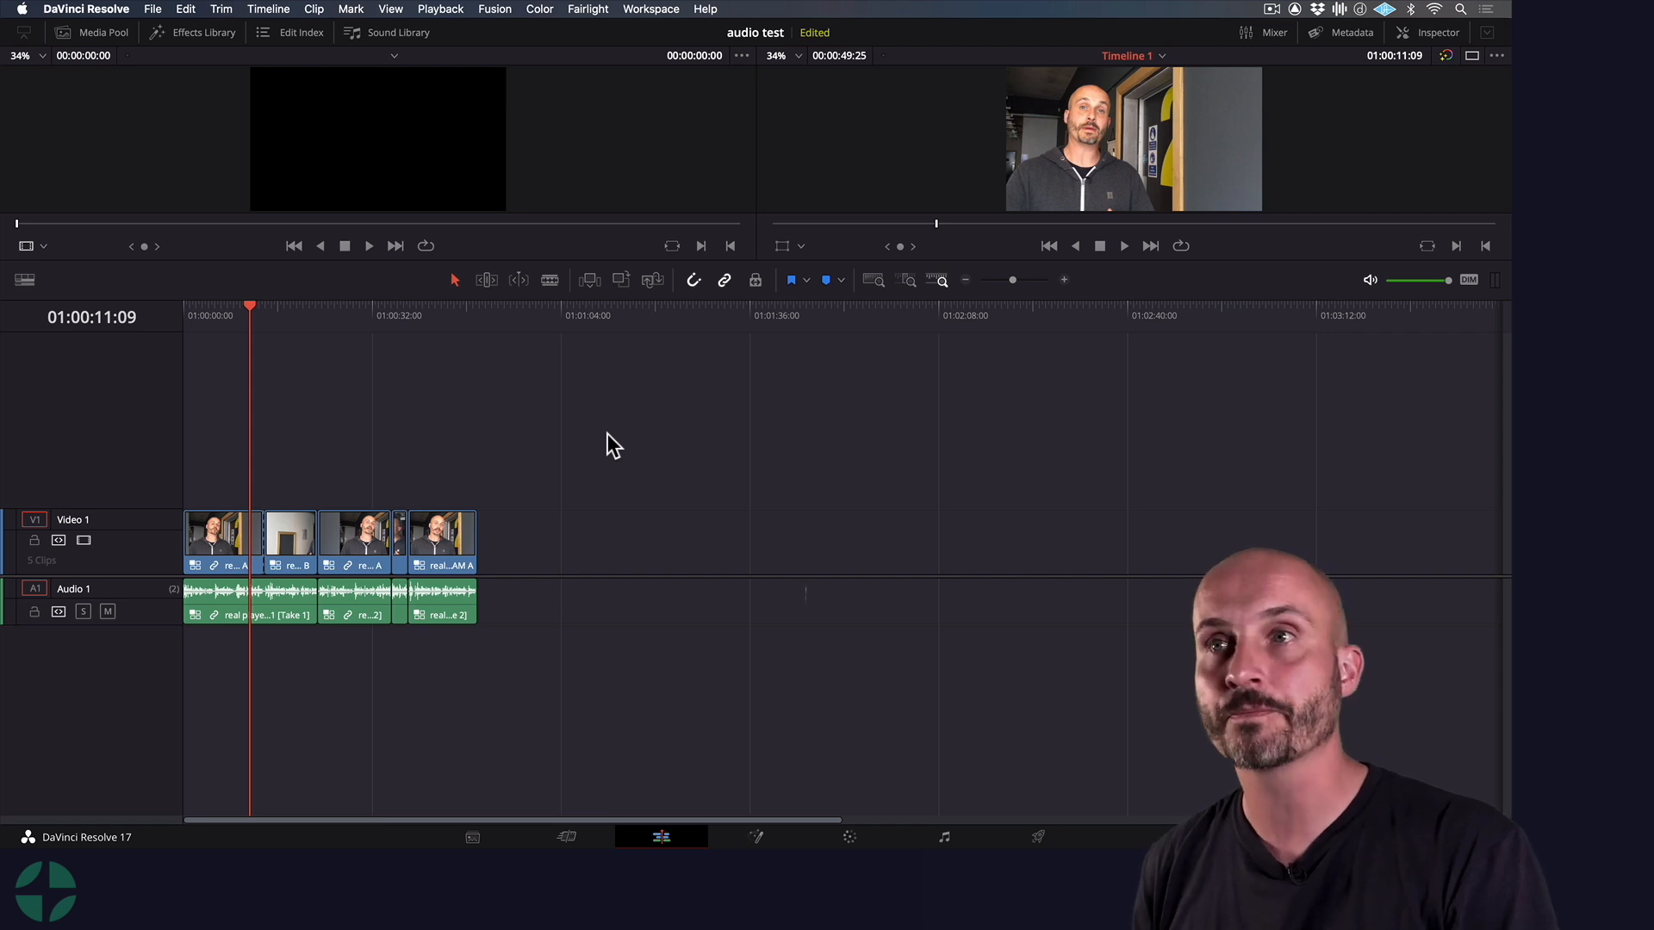
Switch to DaVinci Resolve, play the timeline from 01:00:10:19, and return the playhead to that point
{"action": "key", "text": "super+Tab"}
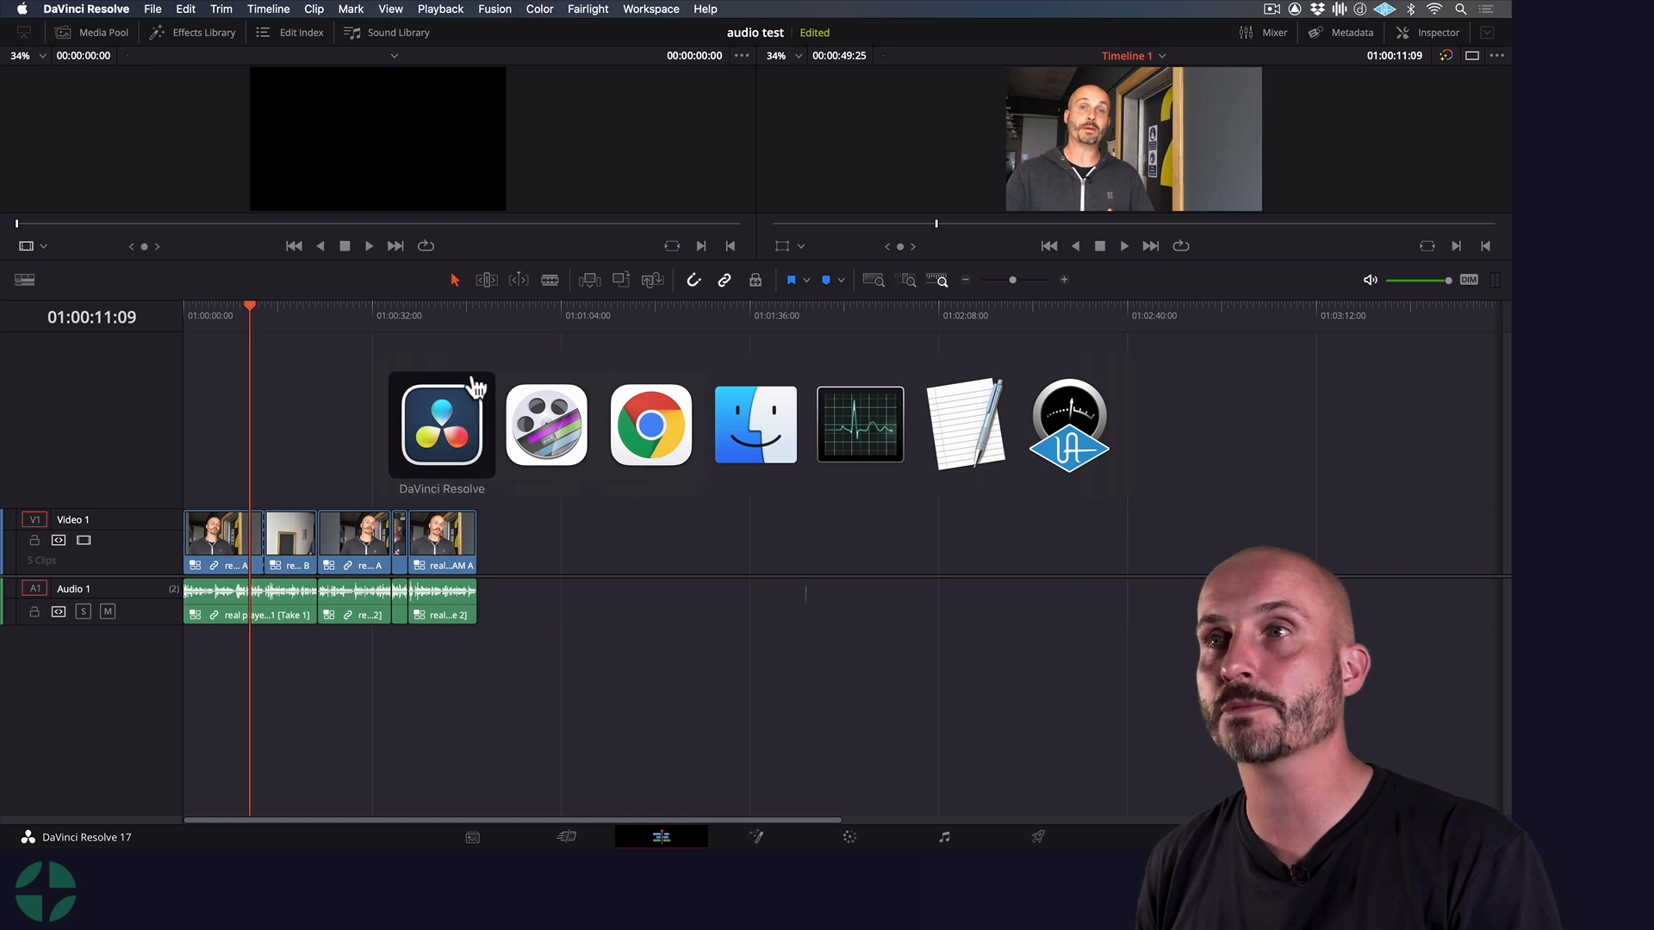
{"action": "left_click", "coordinate": [445, 426]}
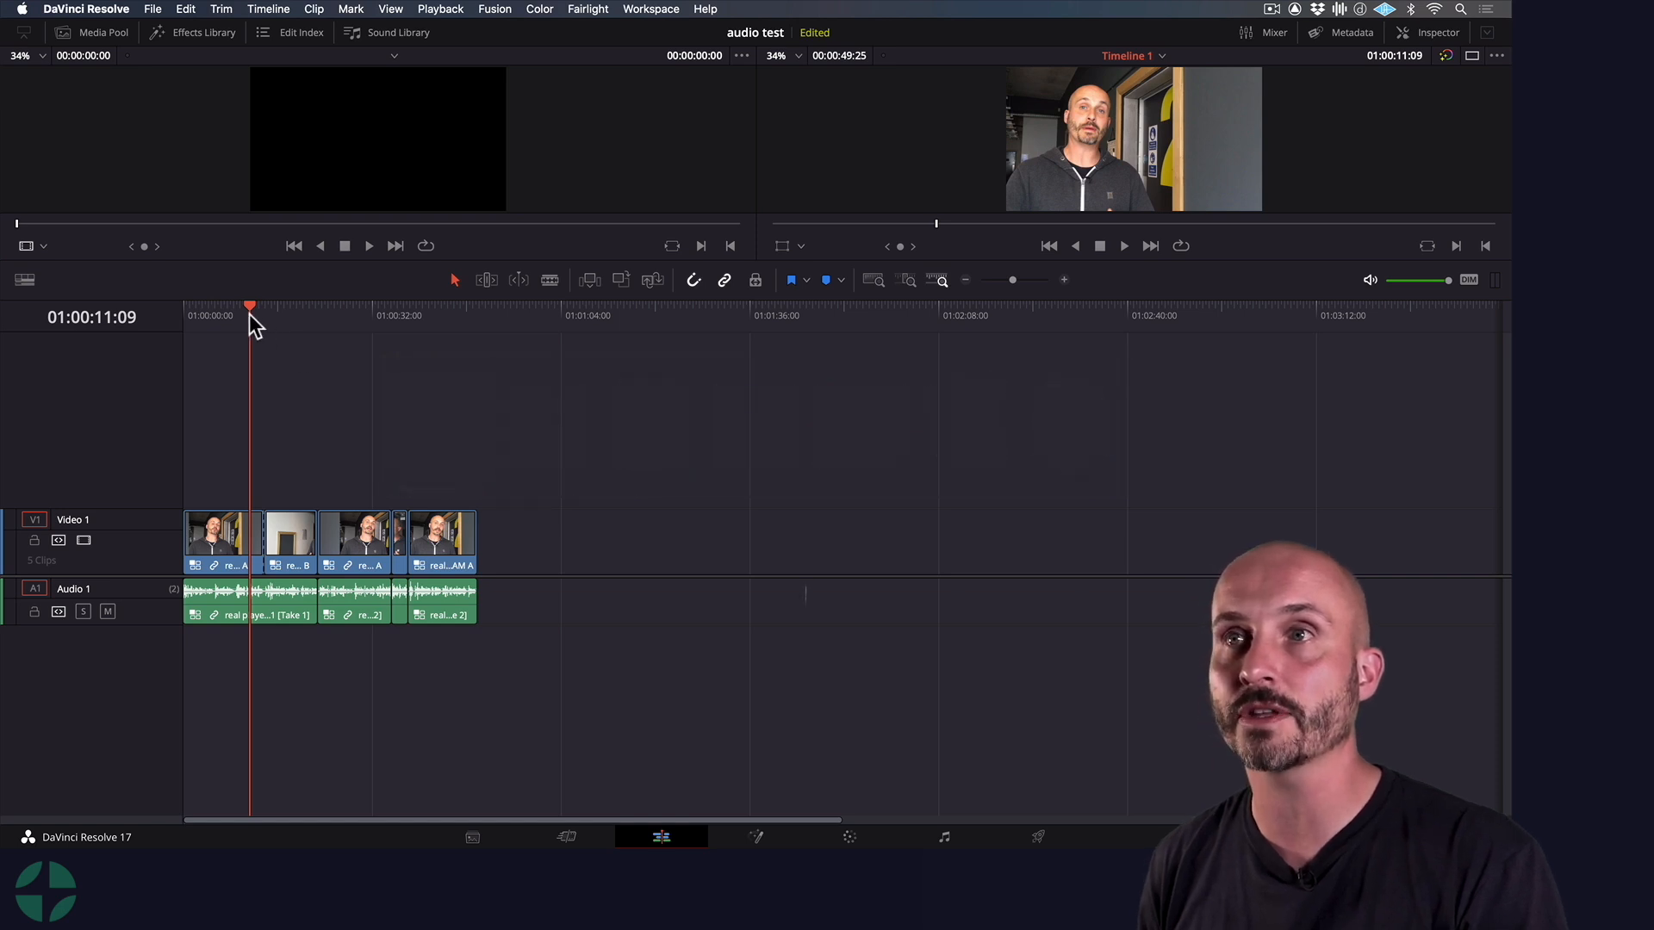
{"action": "left_click_drag", "start_coordinate": [250, 307], "coordinate": [246, 308]}
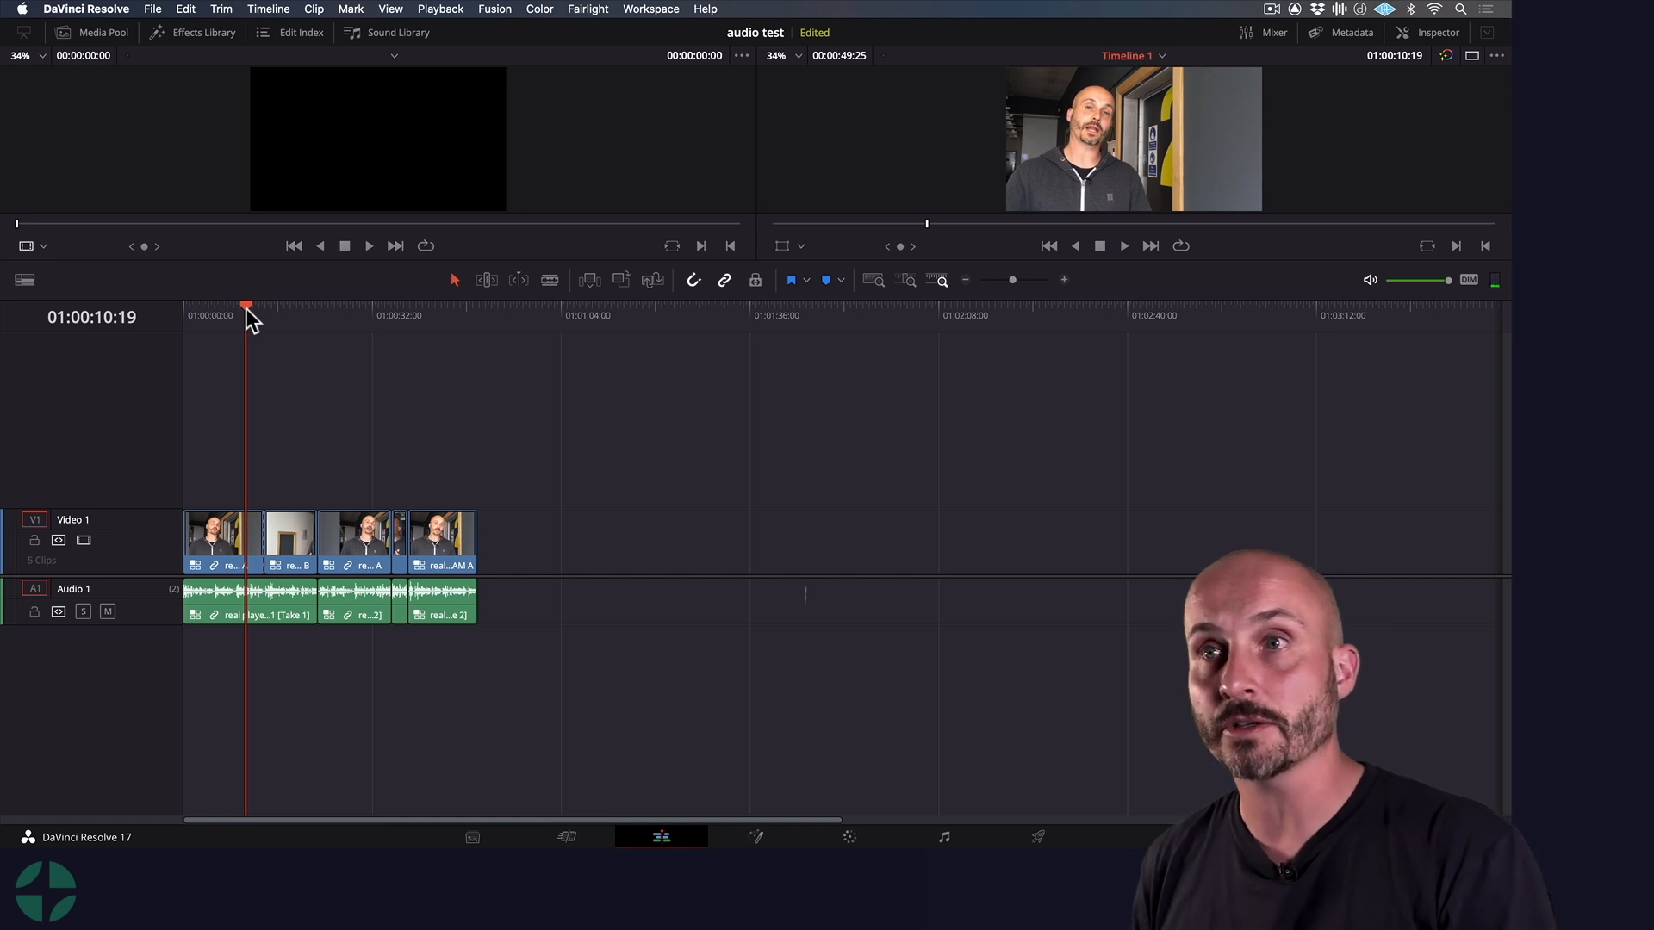
{"action": "key", "text": "space"}
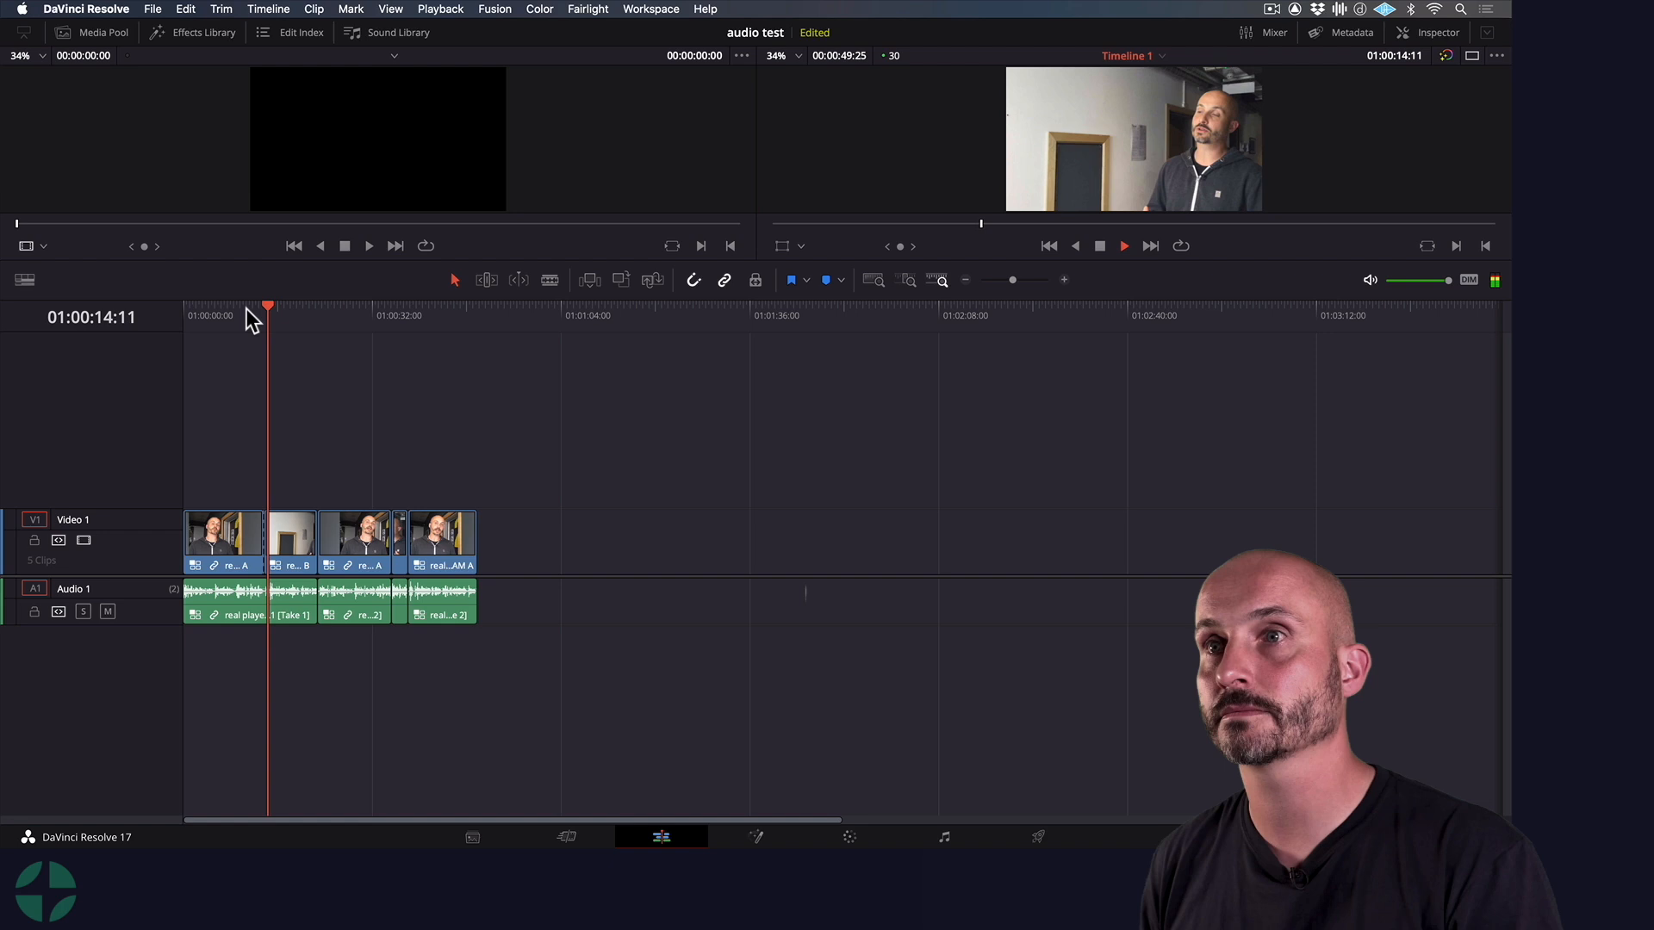
{"action": "left_click", "coordinate": [247, 308]}
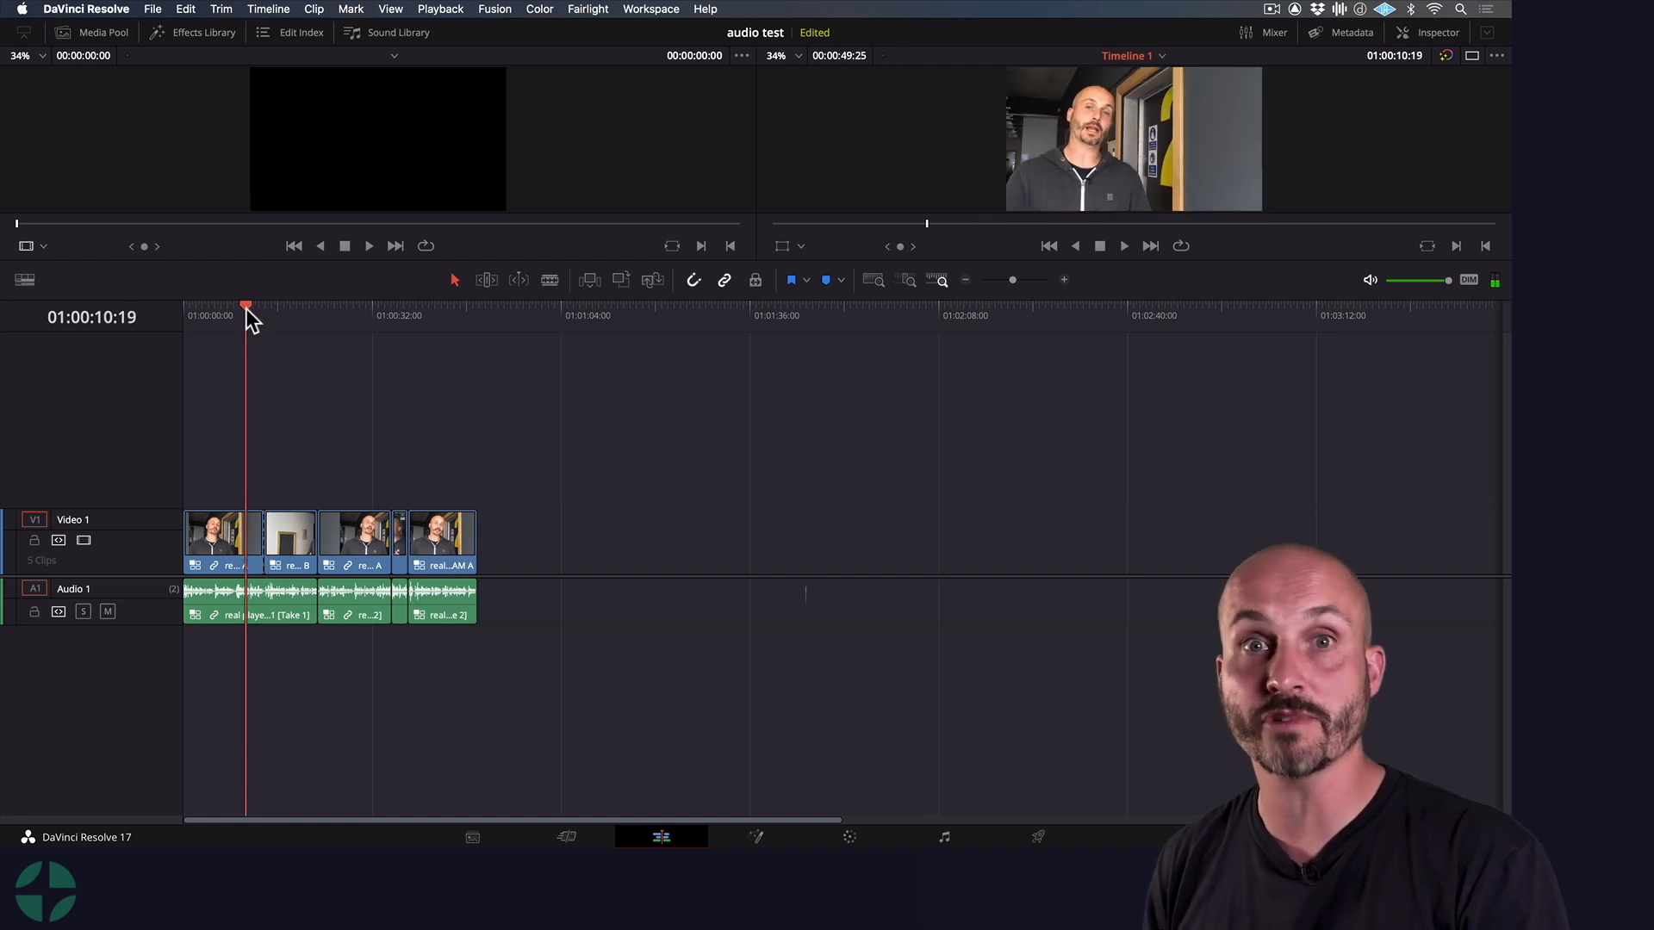
Switch to Chrome and open the Mashable article on outdated ways of listening to music
{"action": "key", "text": "super+Tab"}
{"action": "key", "text": "super+Tab"}
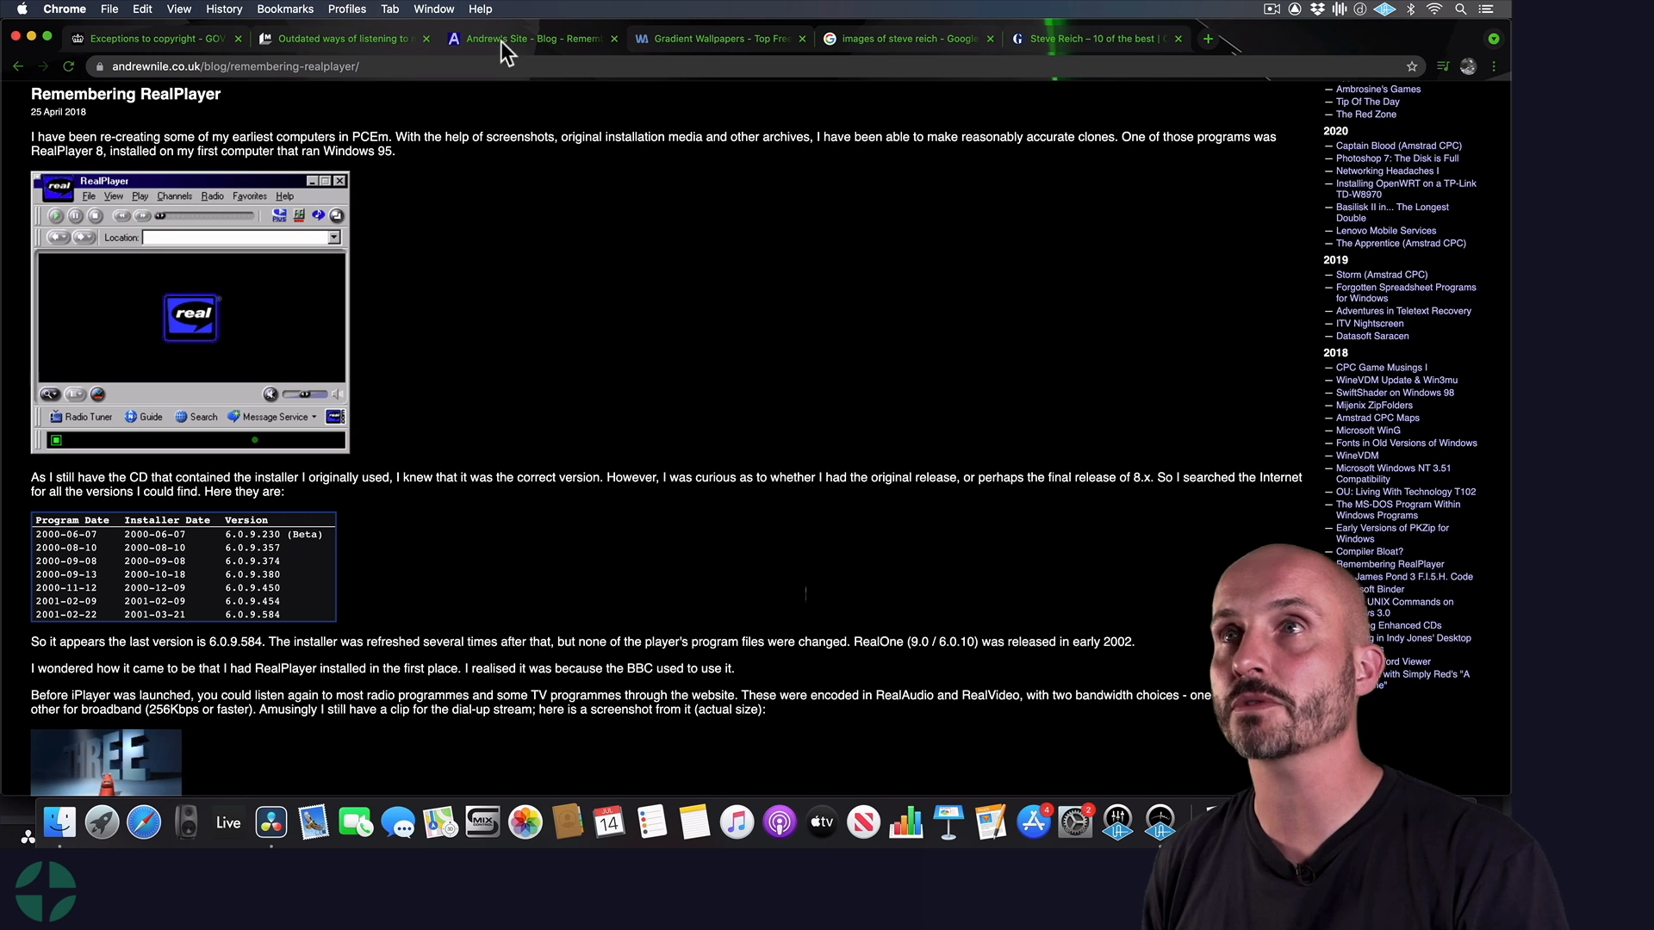
{"action": "left_click", "coordinate": [363, 38]}
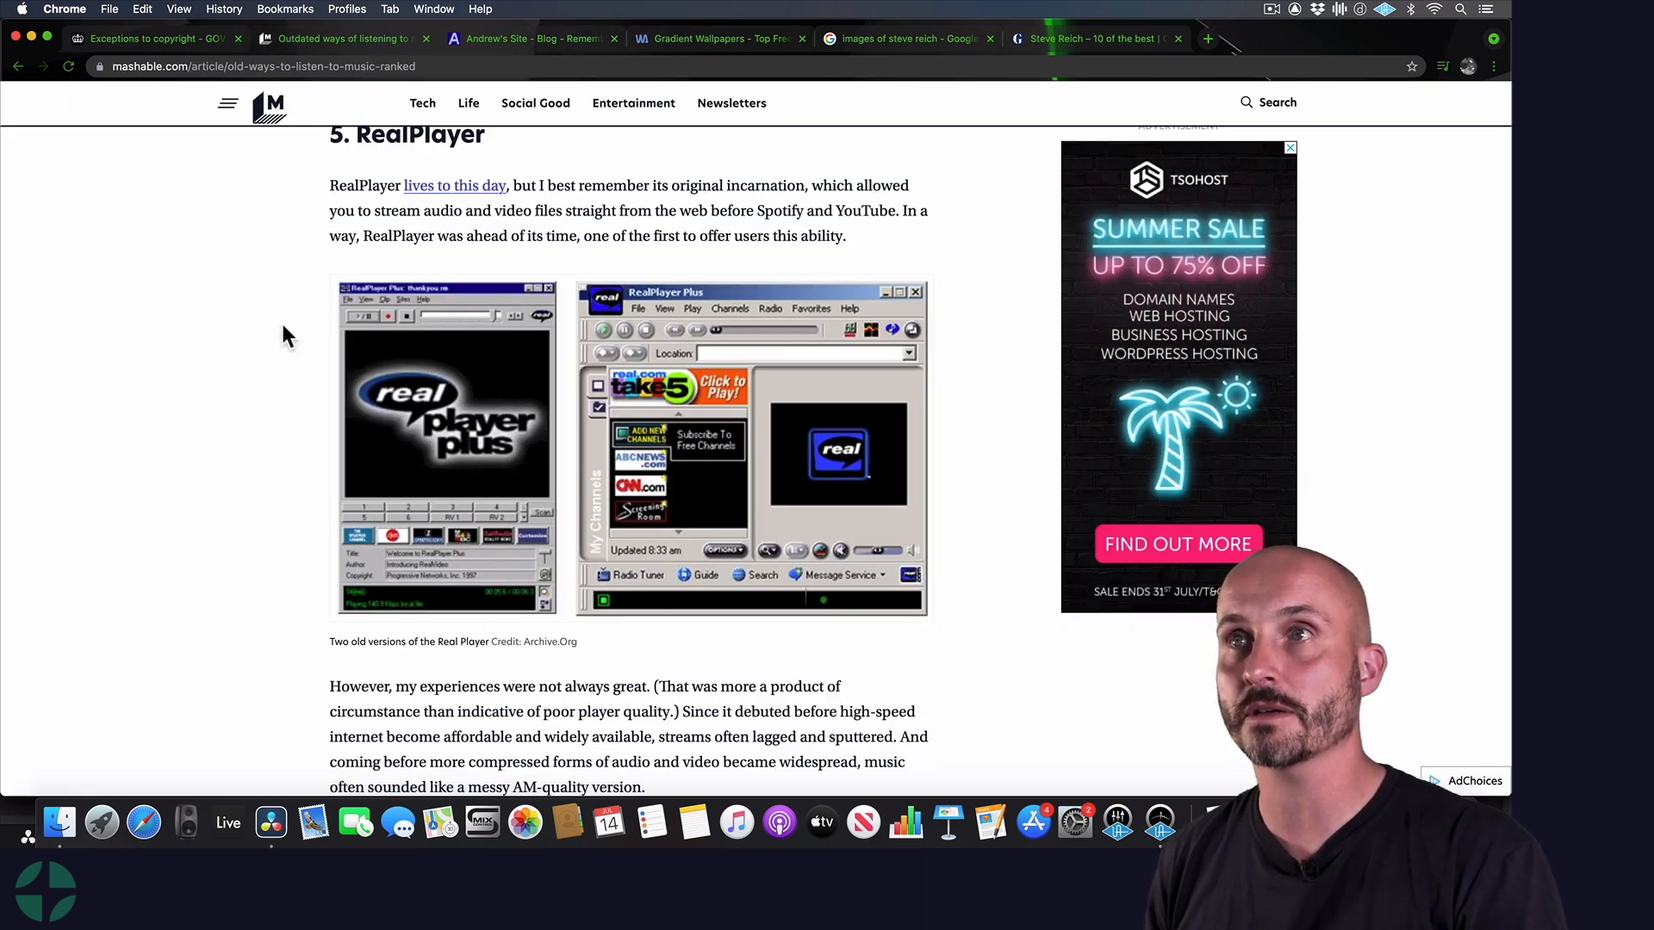
Frame the article's RealPlayer section and capture a screenshot of the whole visible page area, without the browser bars
{"action": "scroll", "coordinate": [291, 347], "scroll_direction": "up", "scroll_amount": 1}
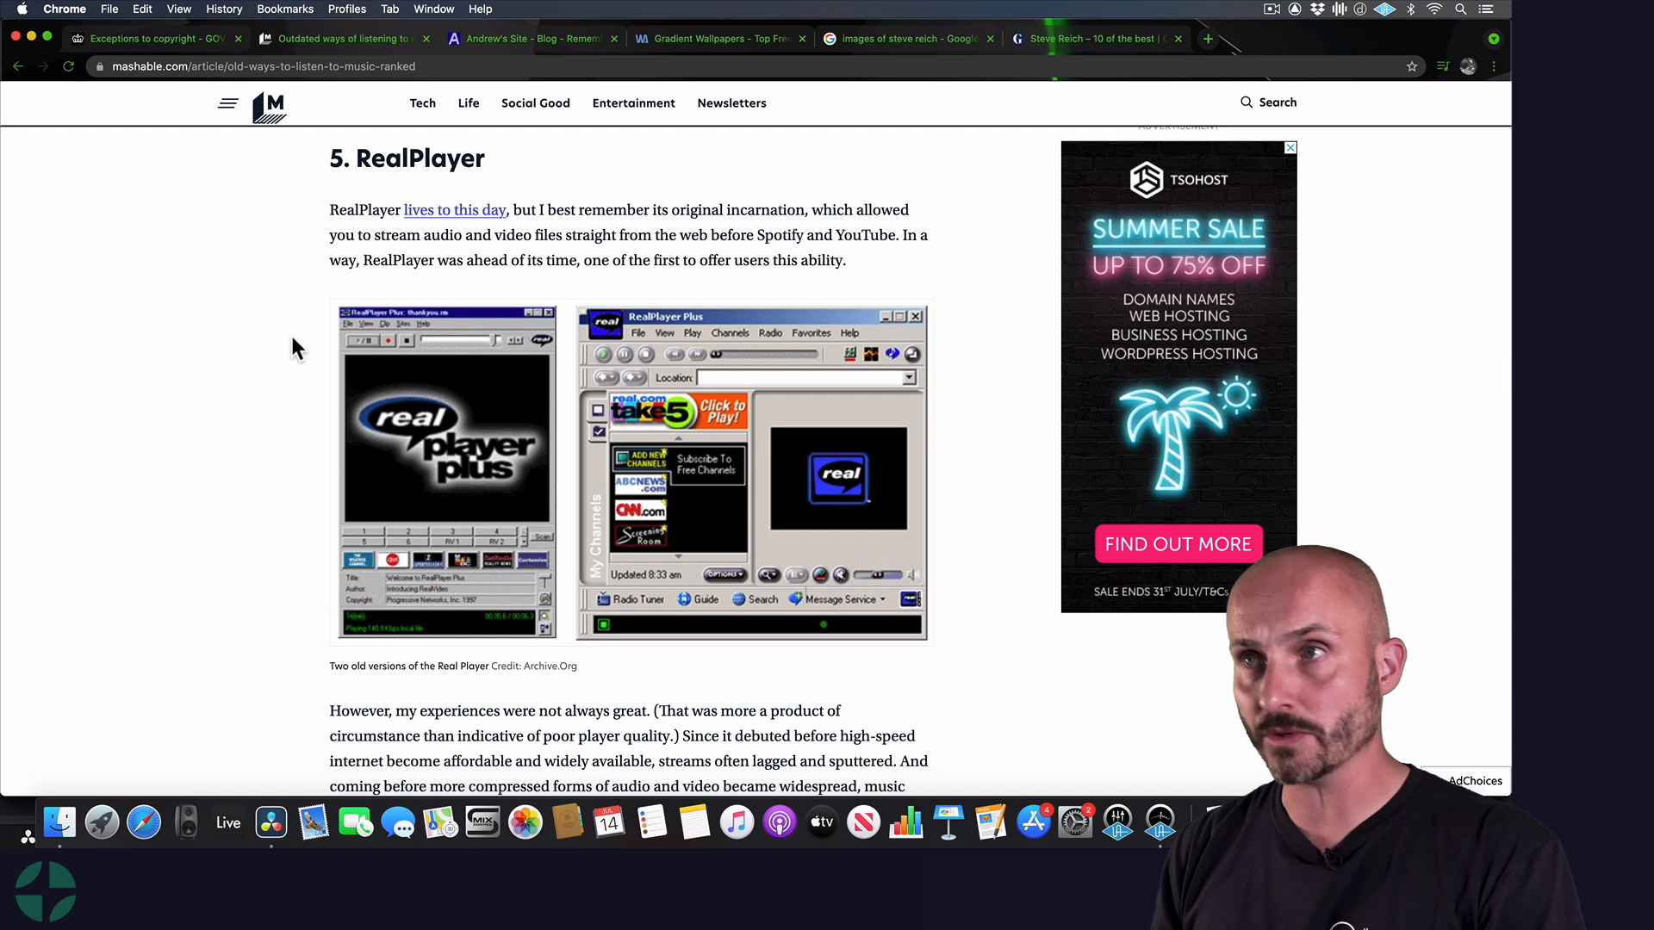
{"action": "scroll", "coordinate": [293, 346], "scroll_direction": "down", "scroll_amount": 1}
{"action": "scroll", "coordinate": [293, 346], "scroll_direction": "up", "scroll_amount": 1}
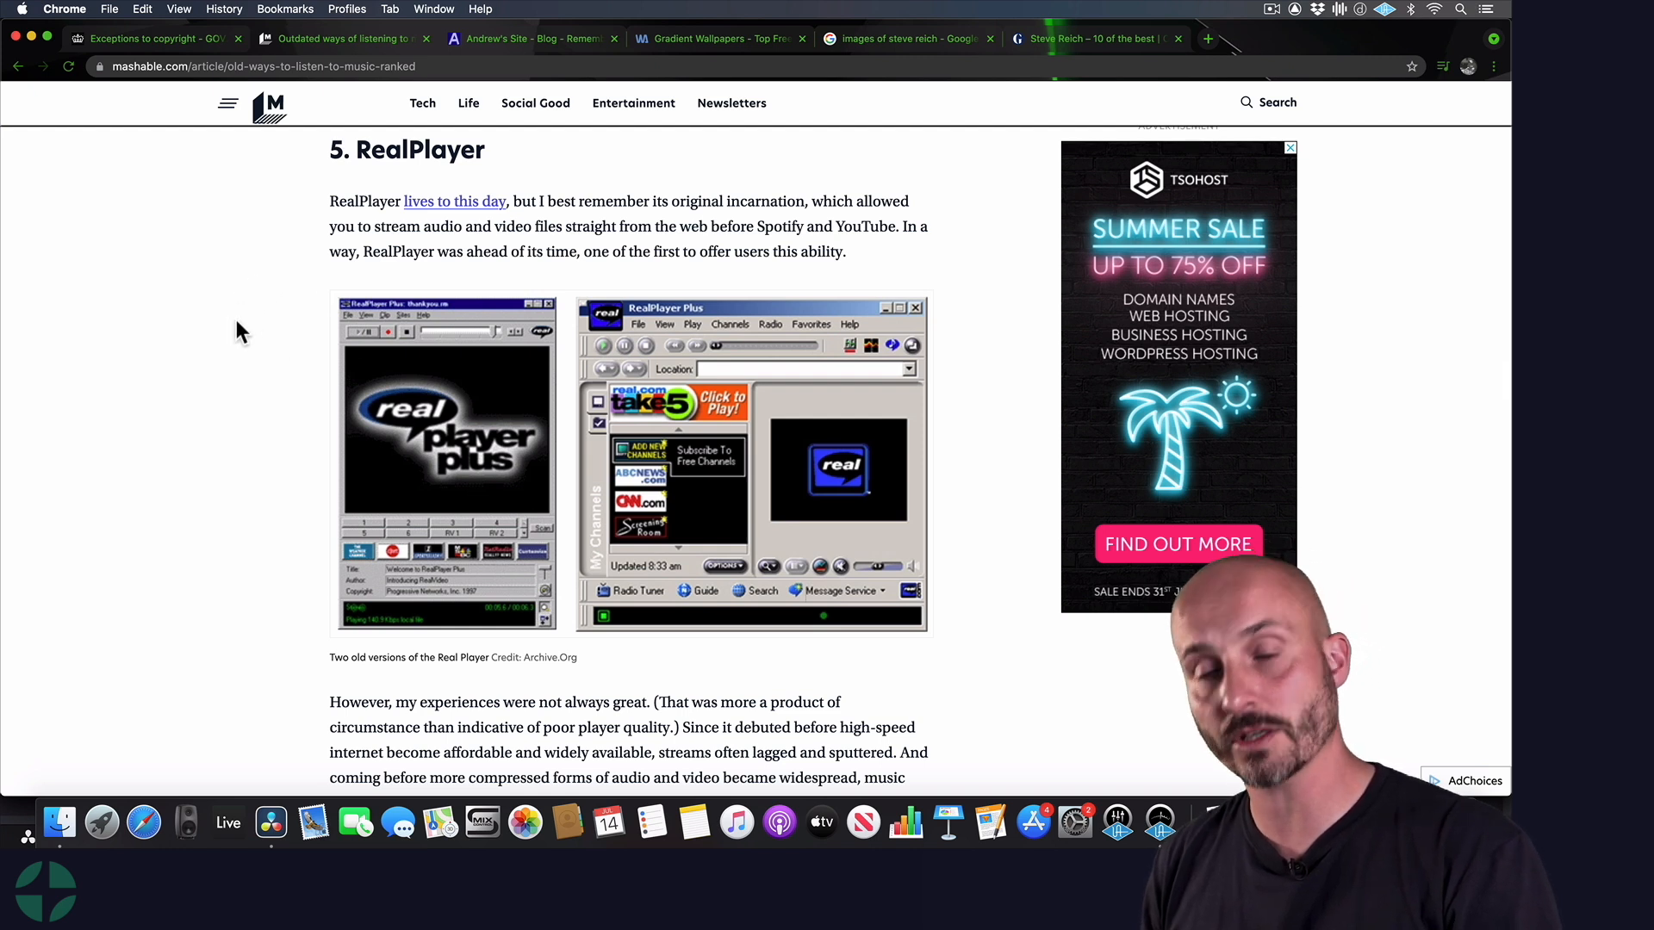
{"action": "key", "text": "super+shift+4"}
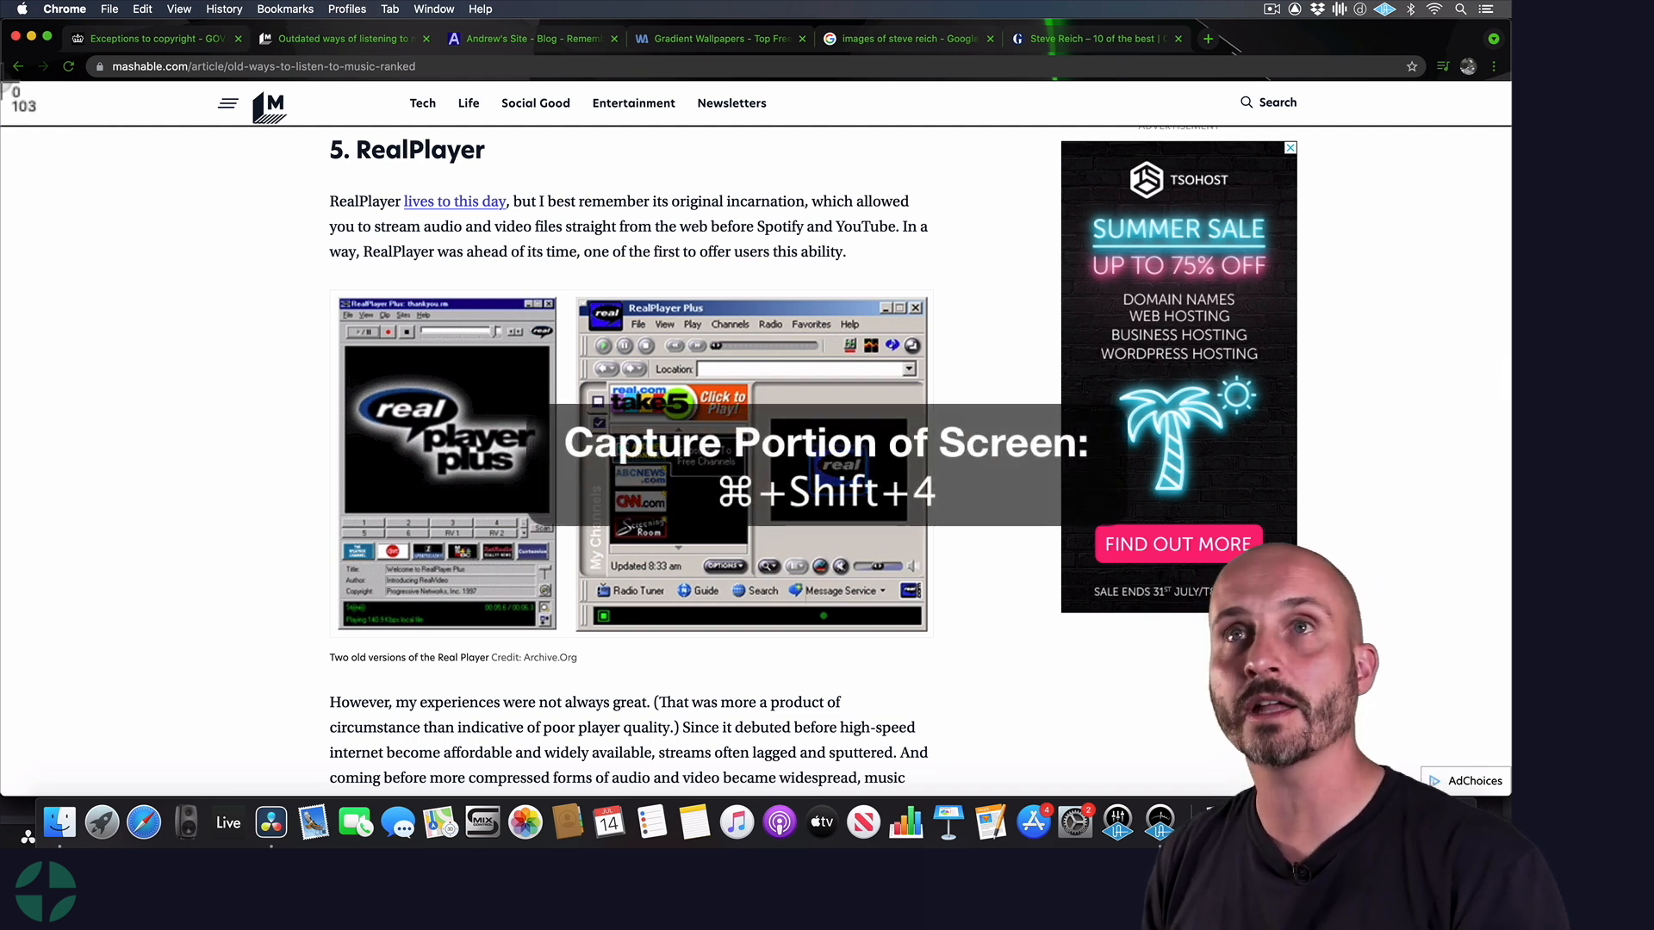
{"action": "left_click_drag", "start_coordinate": [3, 85], "coordinate": [1515, 801]}
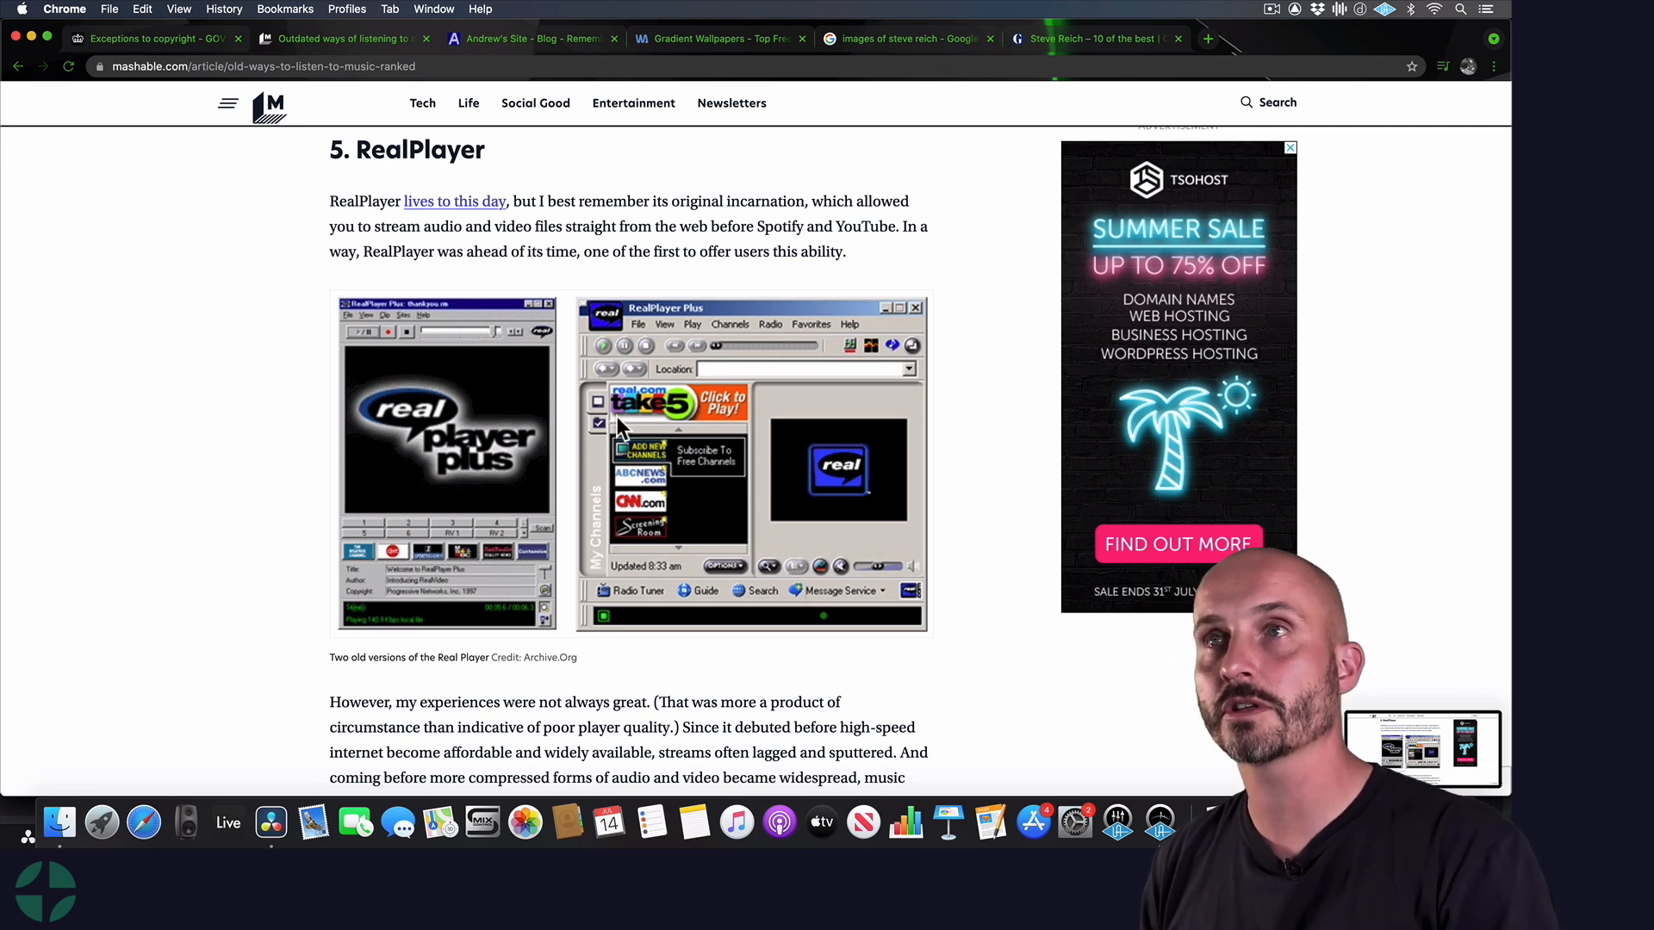
Switch to Finder and show the Desktop folder sorted by date modified, newest first
{"action": "key", "text": "super+Tab"}
{"action": "key", "text": "super+Tab"}
{"action": "key", "text": "super+Tab"}
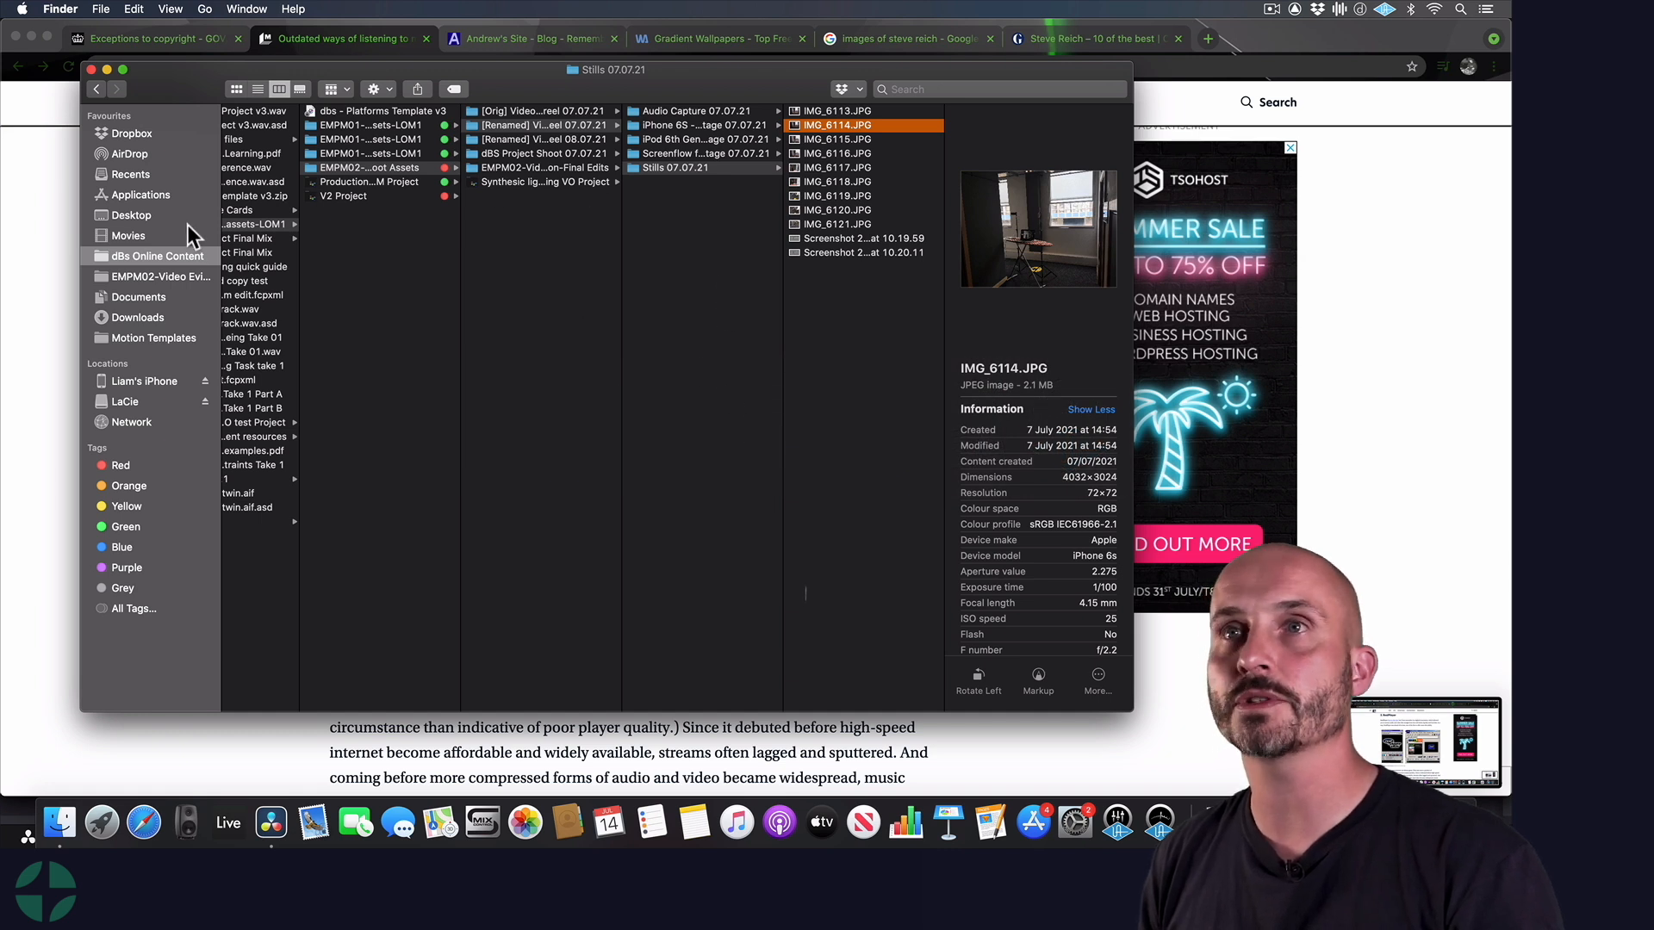
{"action": "left_click", "coordinate": [155, 217]}
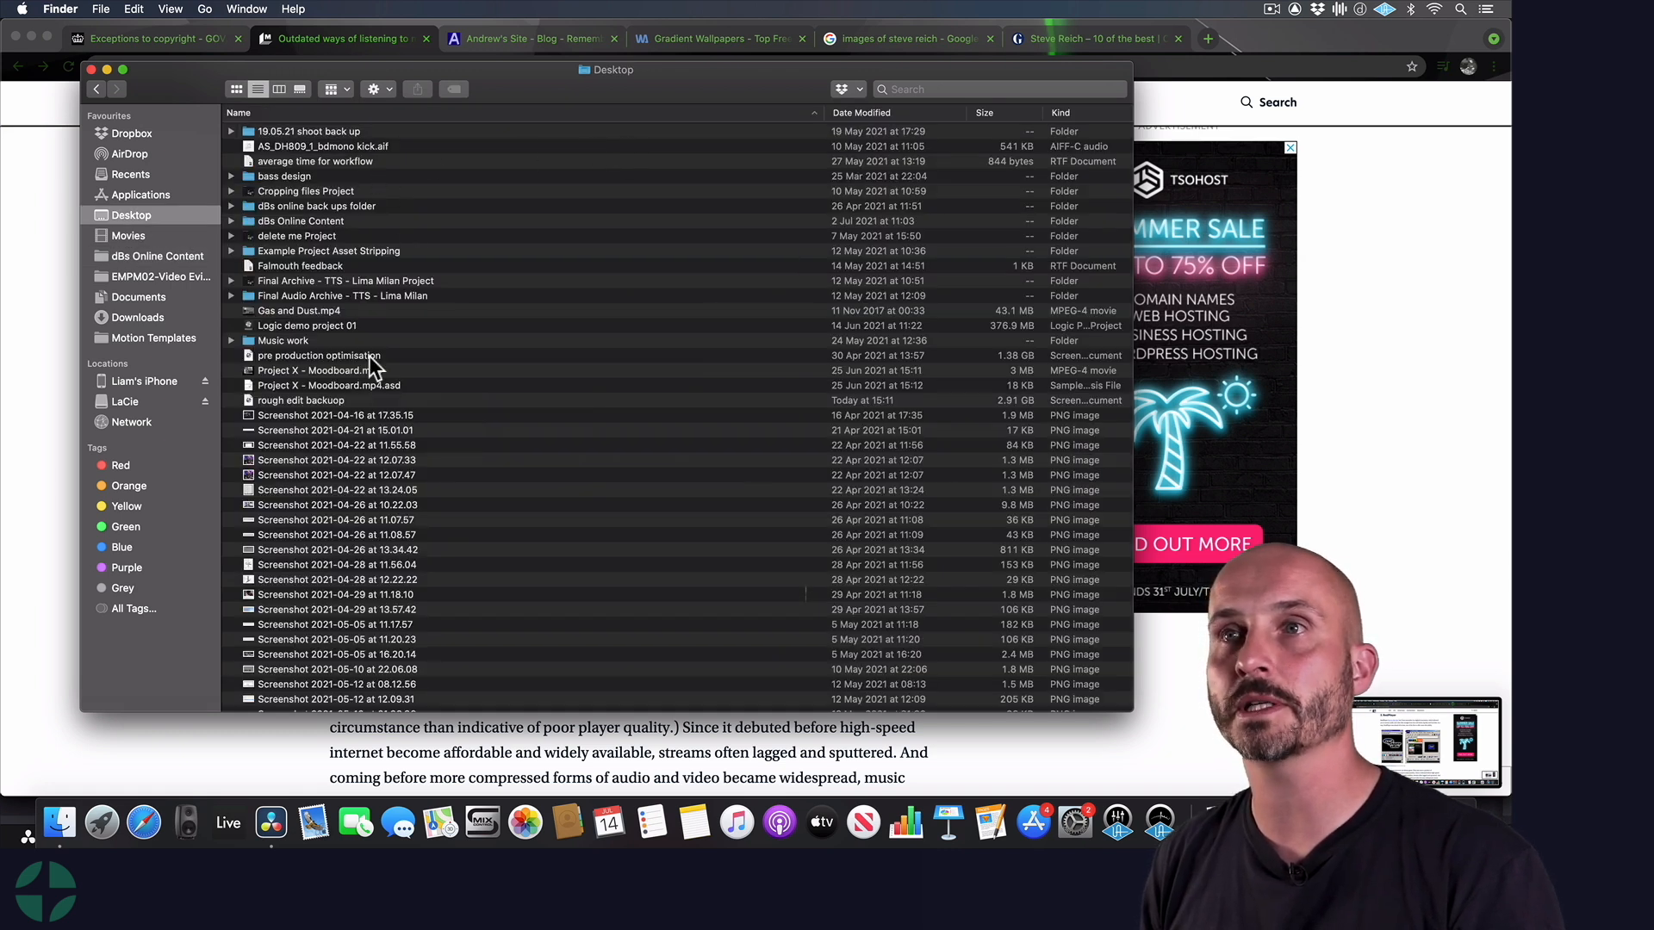
{"action": "left_click", "coordinate": [856, 113]}
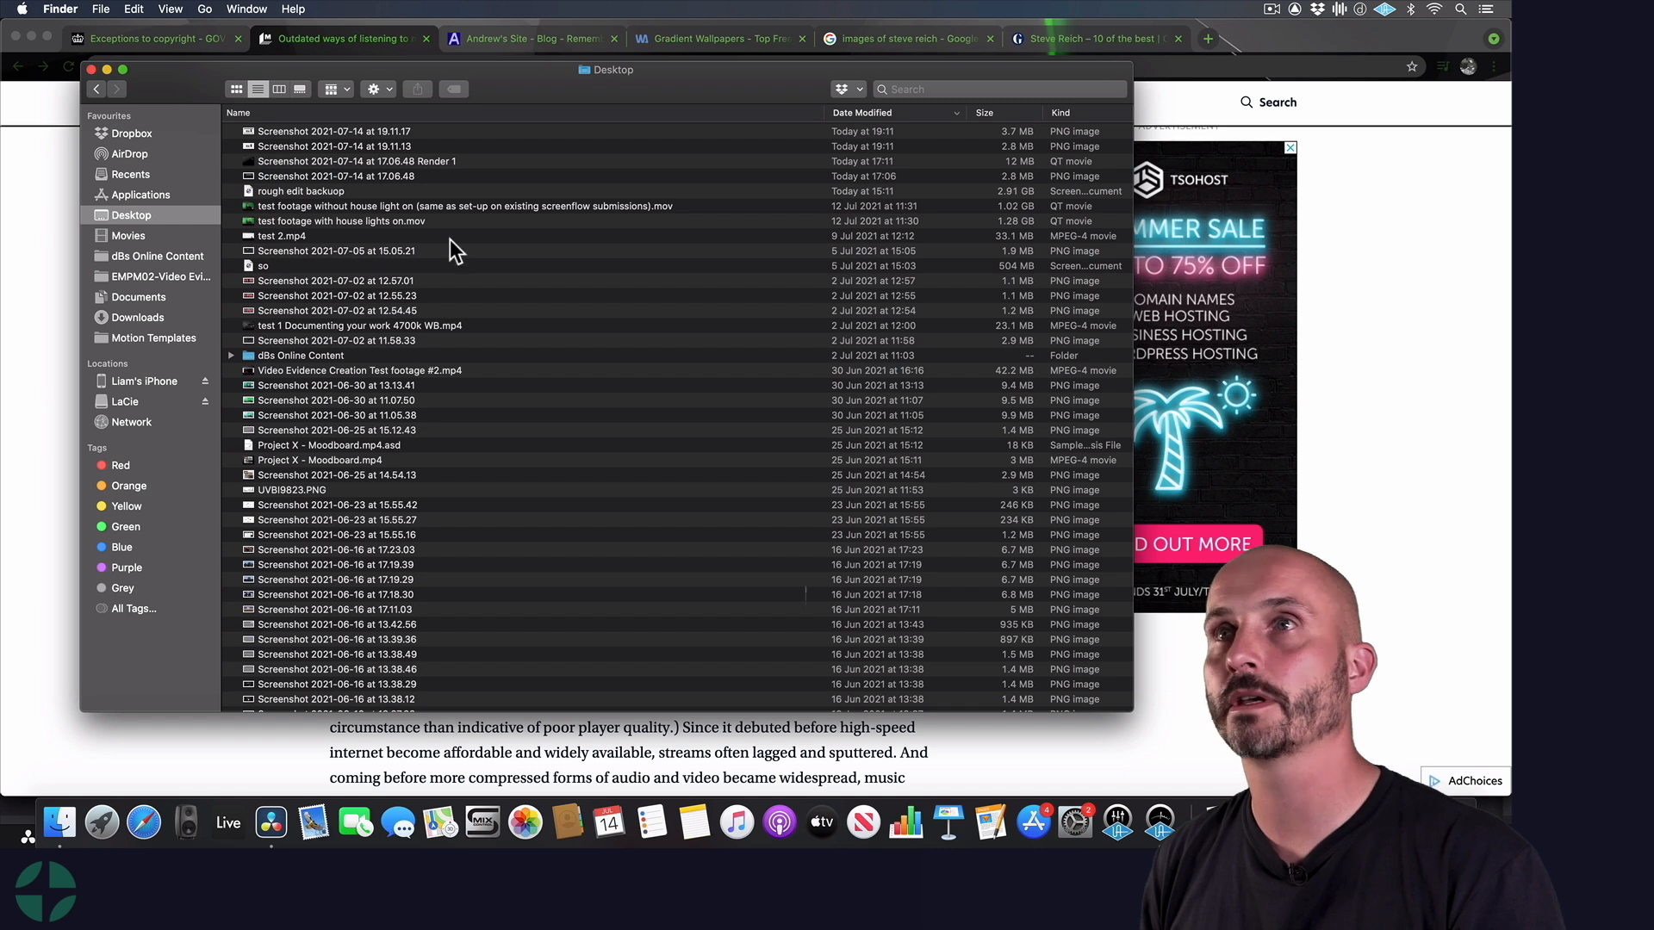
Add Screenshot 2021-07-14 at 19.11.13 to the DaVinci Resolve timeline above Video 1, starting at 01:00:10:19
{"action": "left_click", "coordinate": [370, 146]}
{"action": "left_click_drag", "start_coordinate": [332, 147], "coordinate": [243, 483]}
{"action": "key", "text": "super+Tab"}
{"action": "key", "text": "super+Tab"}
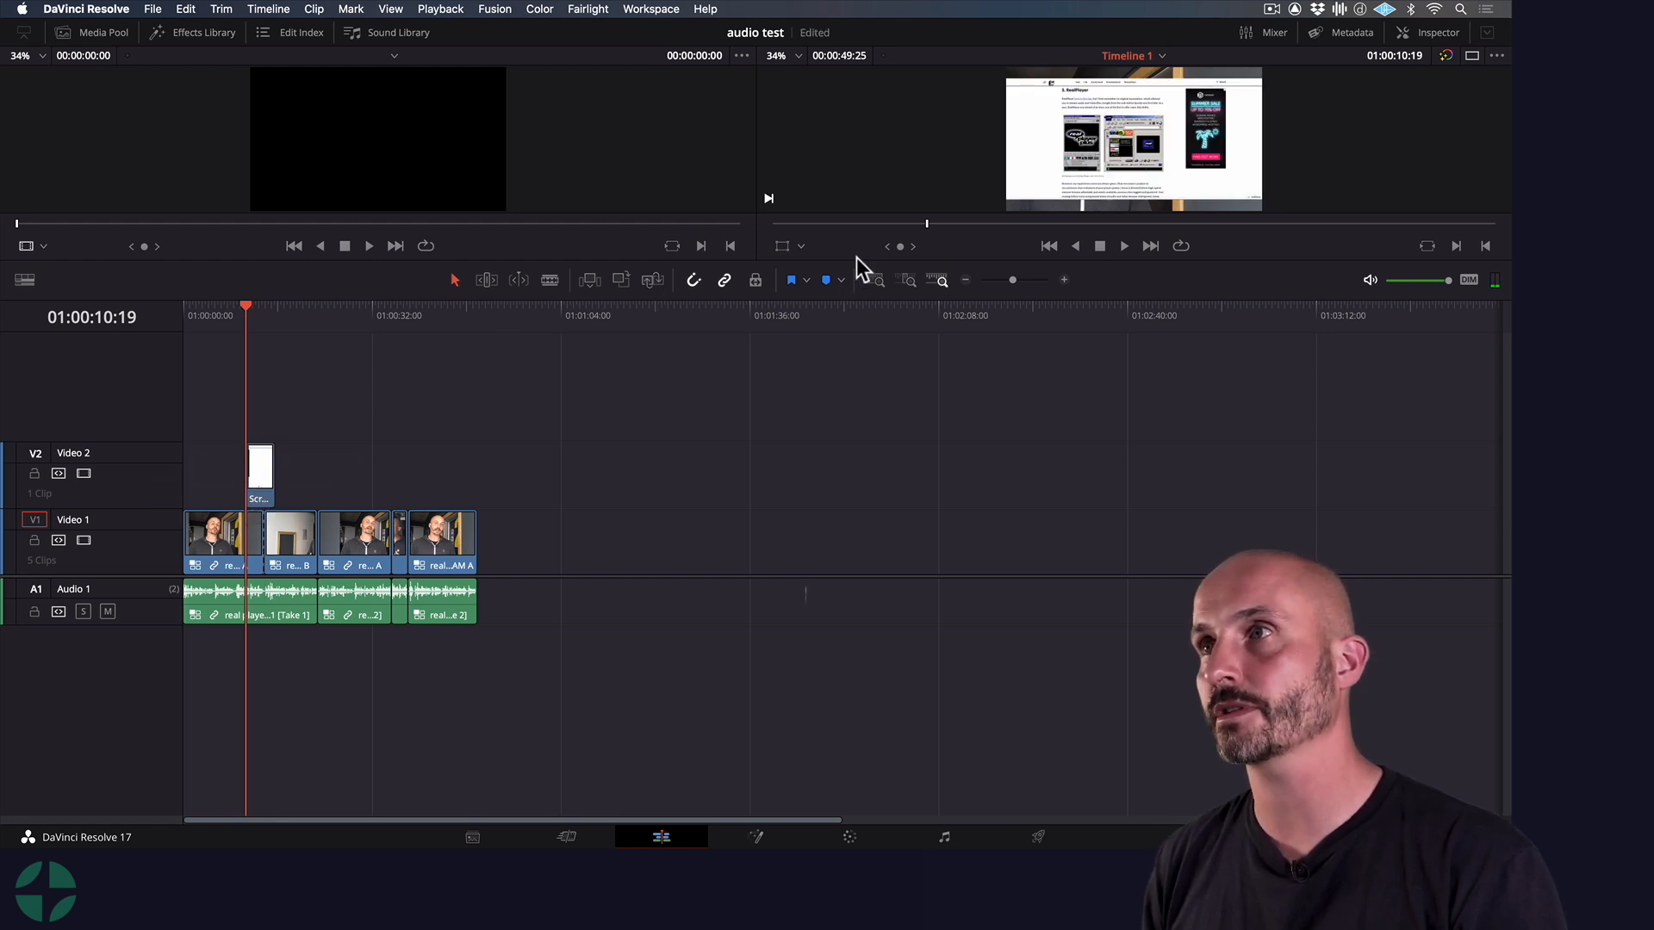
Enlarge the viewer area and switch to the single timeline viewer
{"action": "left_click_drag", "start_coordinate": [856, 260], "coordinate": [856, 454]}
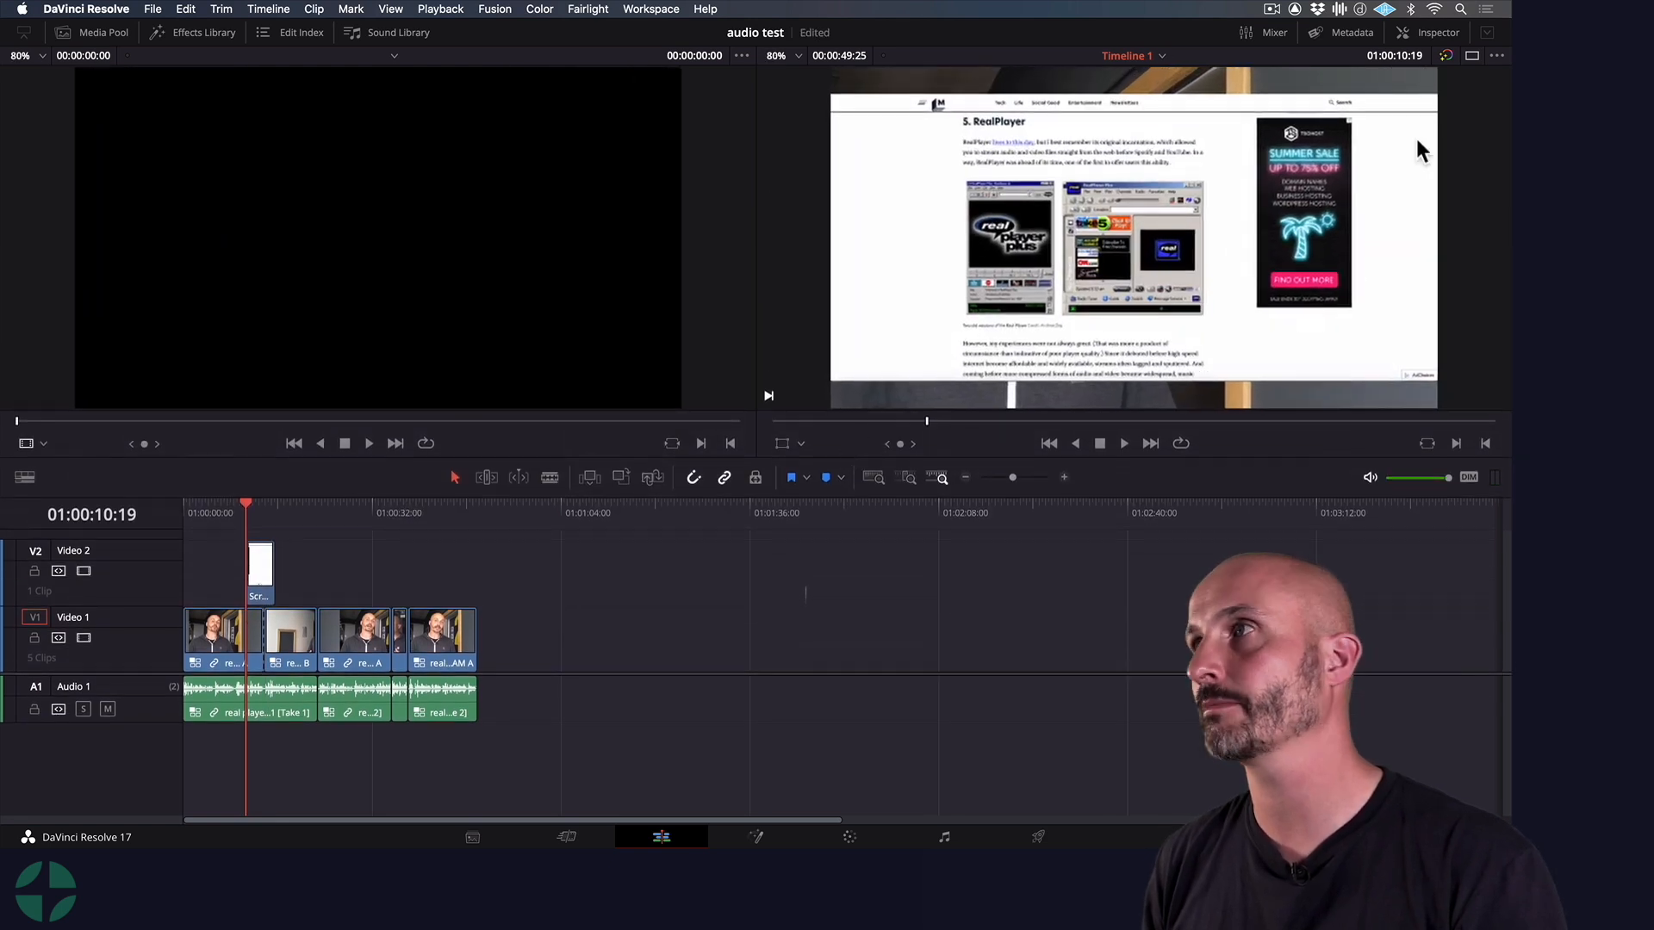
{"action": "left_click", "coordinate": [1472, 55]}
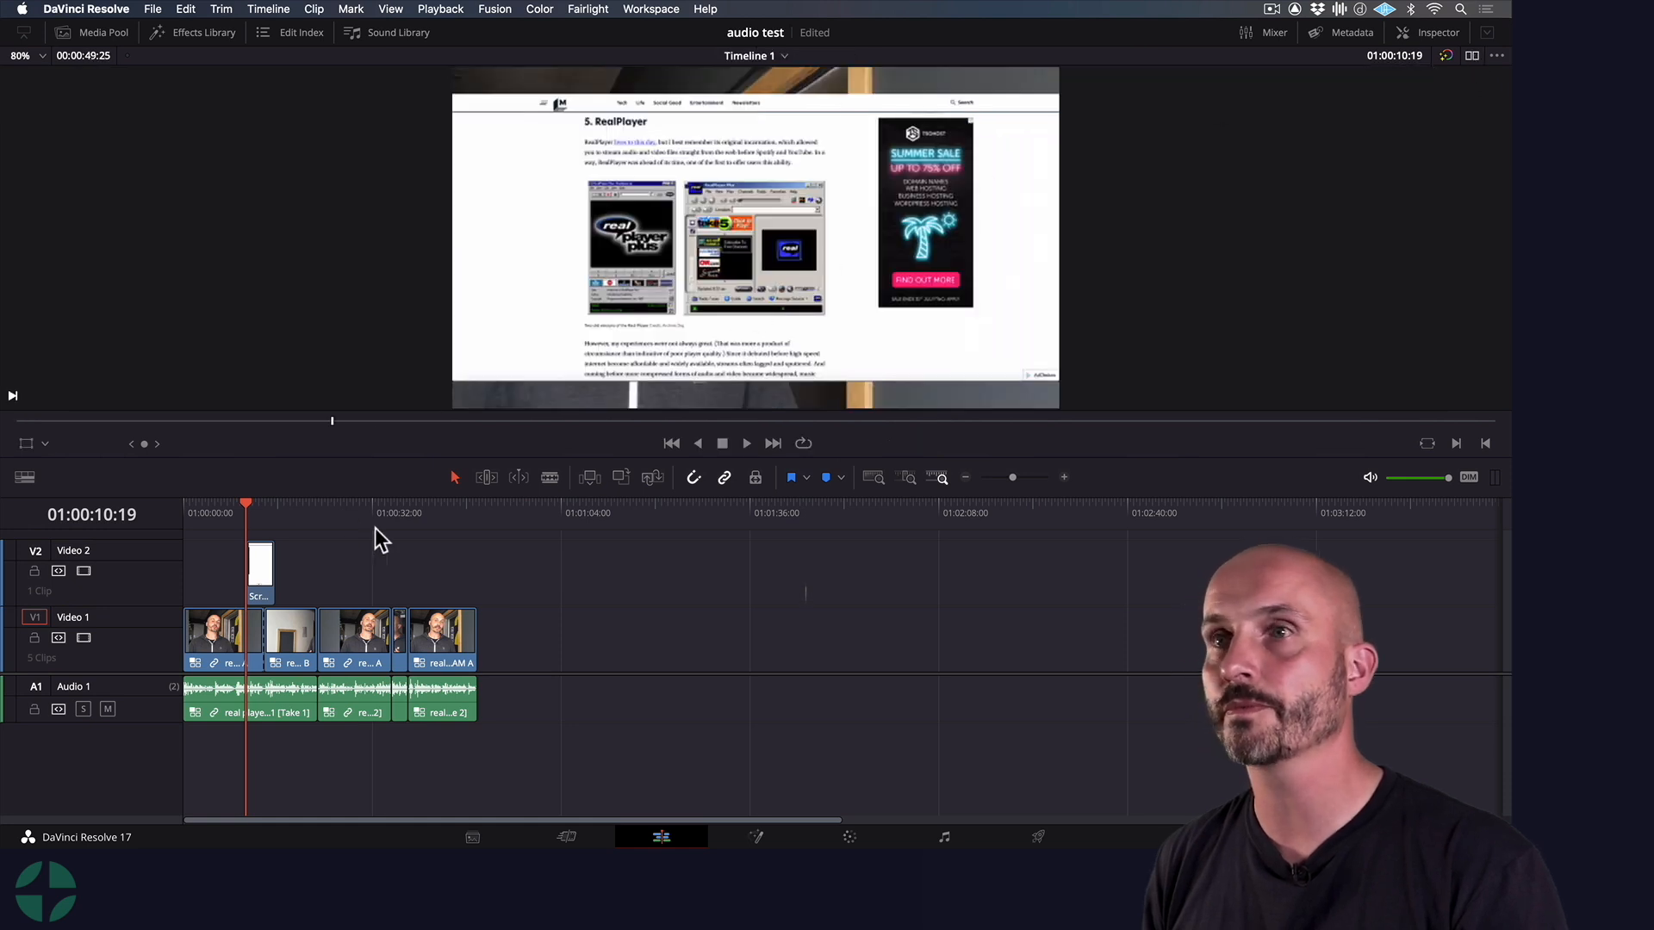
Check the screenshot clip on Video 2 and scale it to a zoom of 1.200 so it fills the frame
{"action": "left_click_drag", "start_coordinate": [256, 519], "coordinate": [258, 510]}
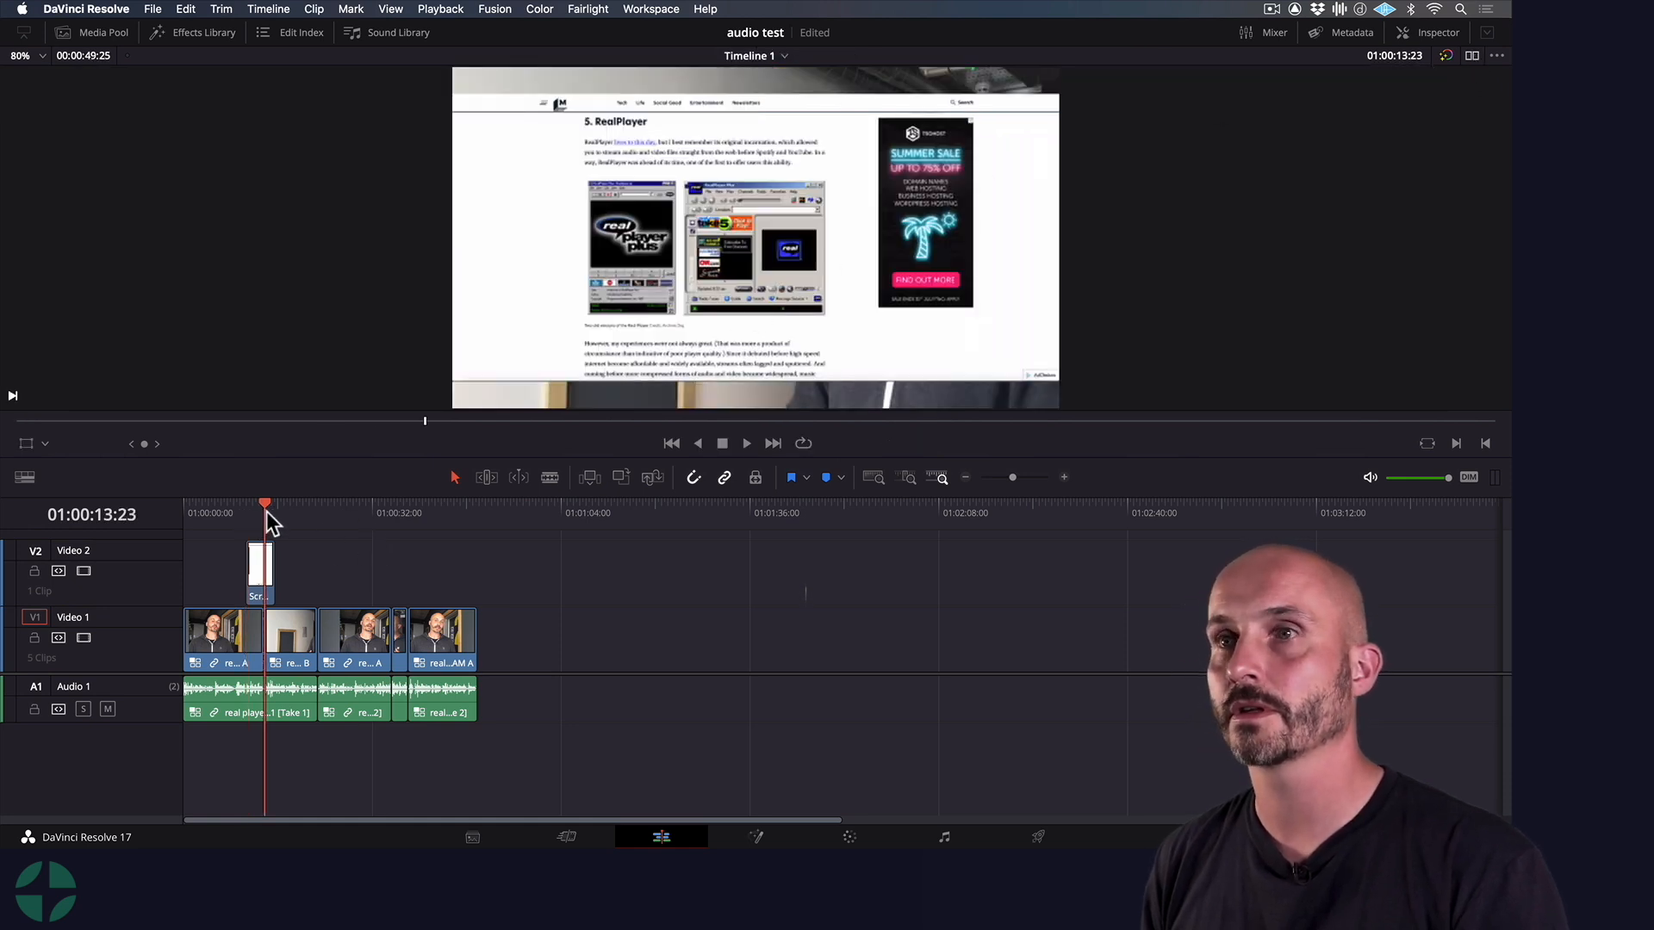
{"action": "left_click", "coordinate": [260, 567]}
{"action": "left_click", "coordinate": [247, 509]}
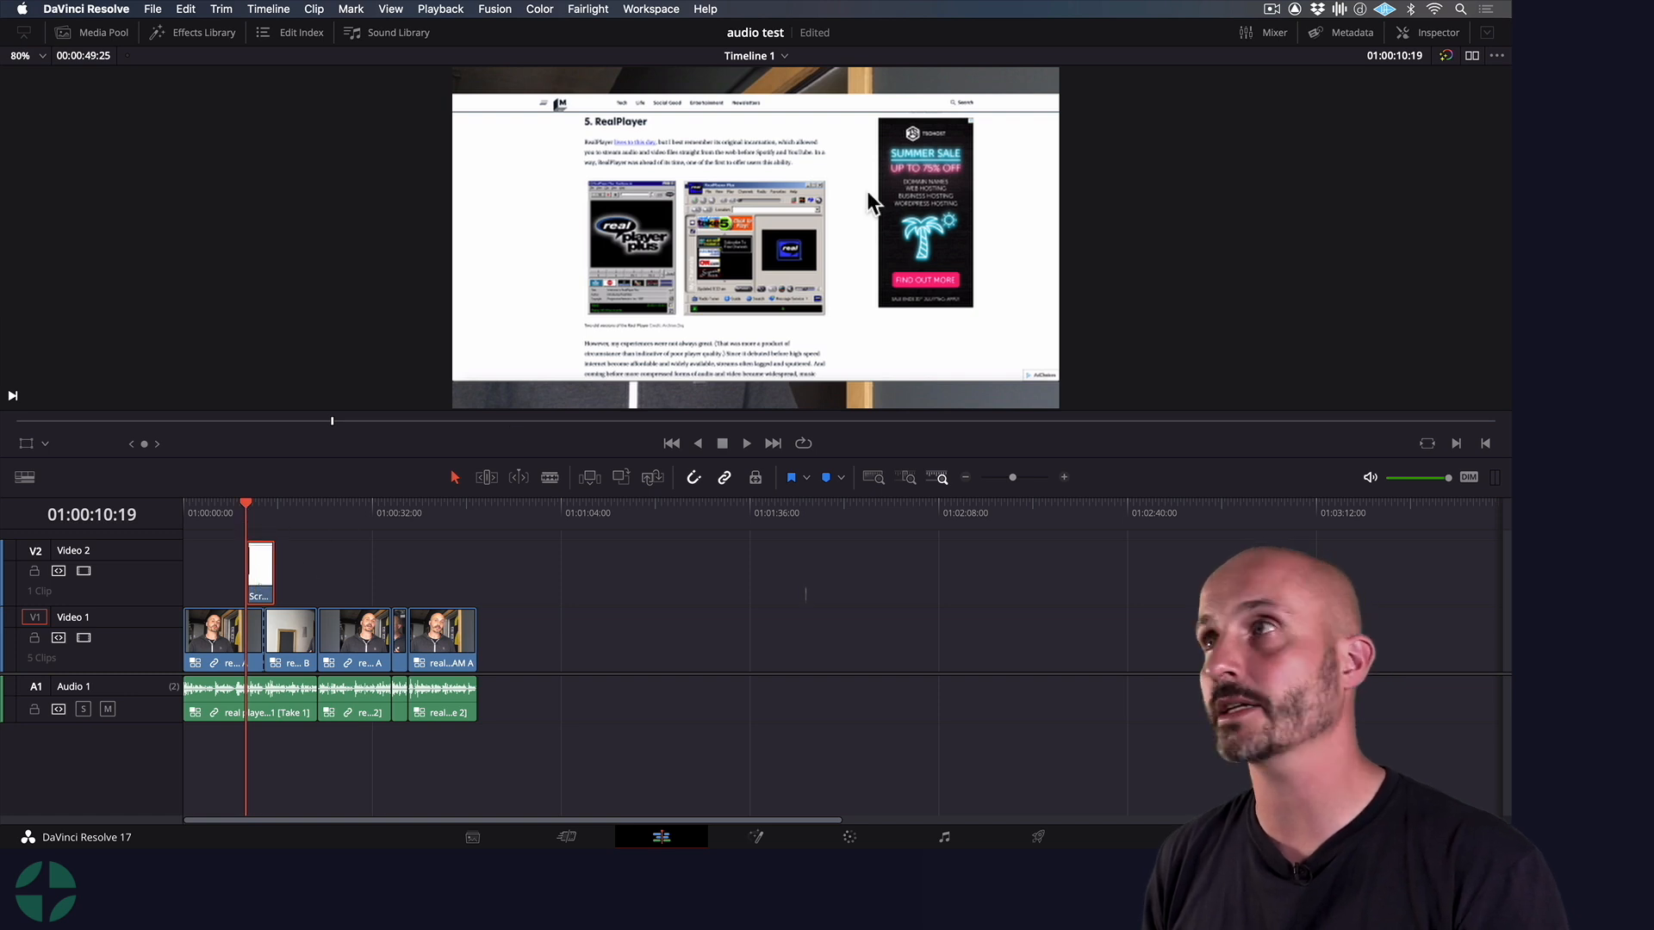
{"action": "left_click", "coordinate": [1430, 33]}
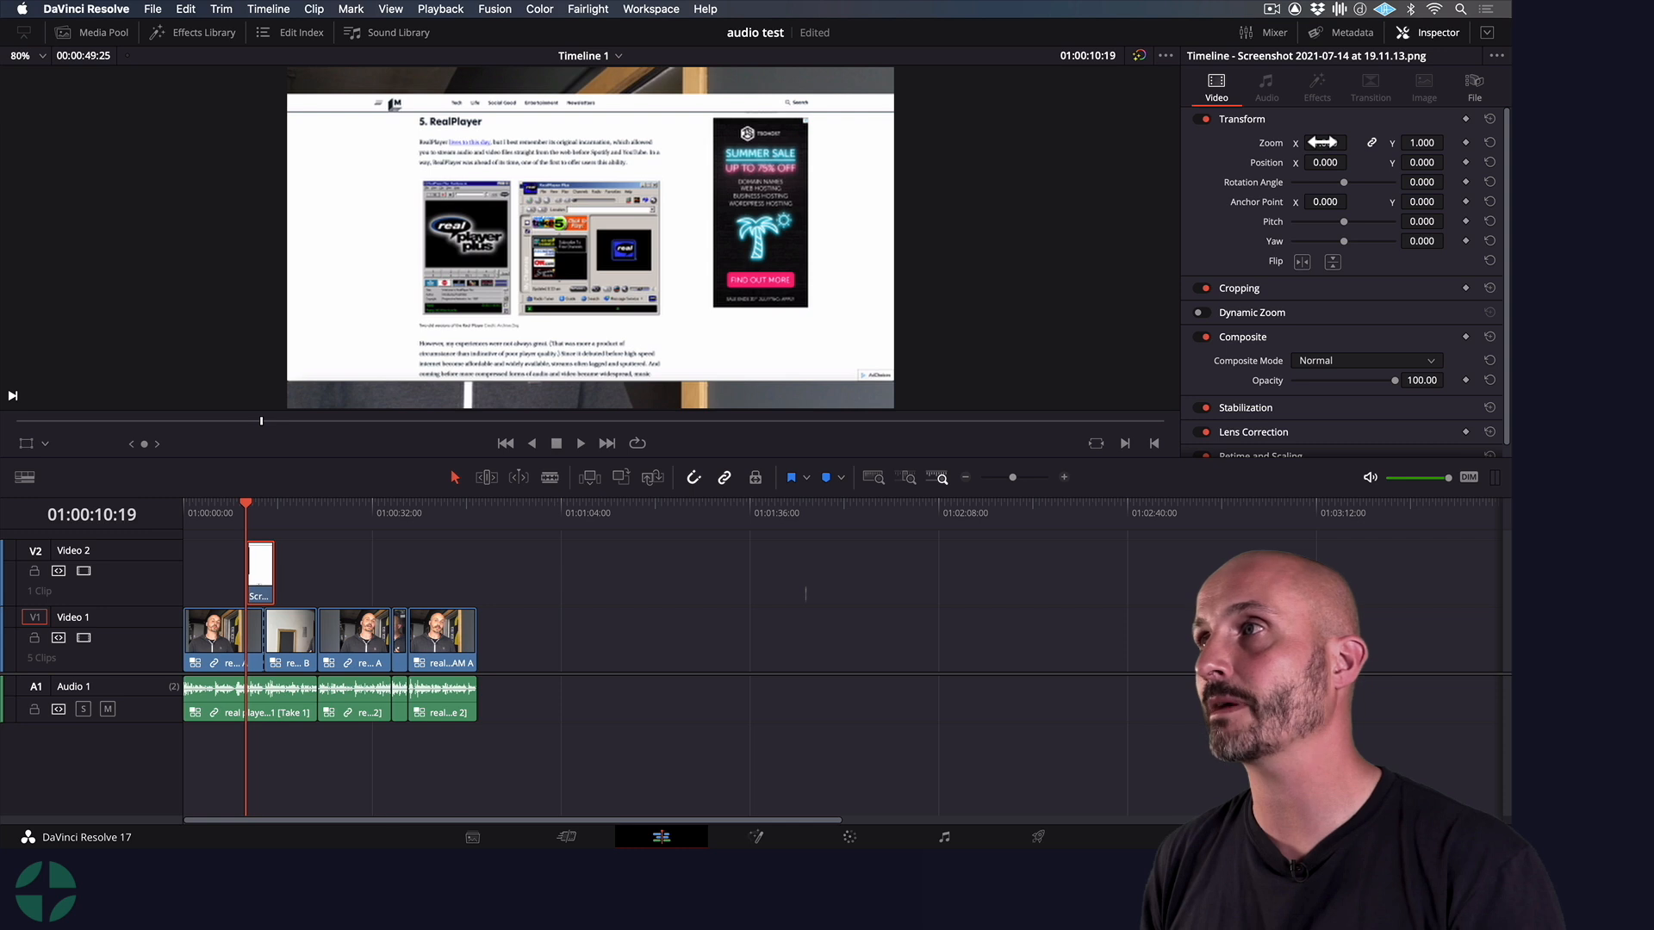
{"action": "left_click_drag", "start_coordinate": [1326, 143], "coordinate": [1351, 143]}
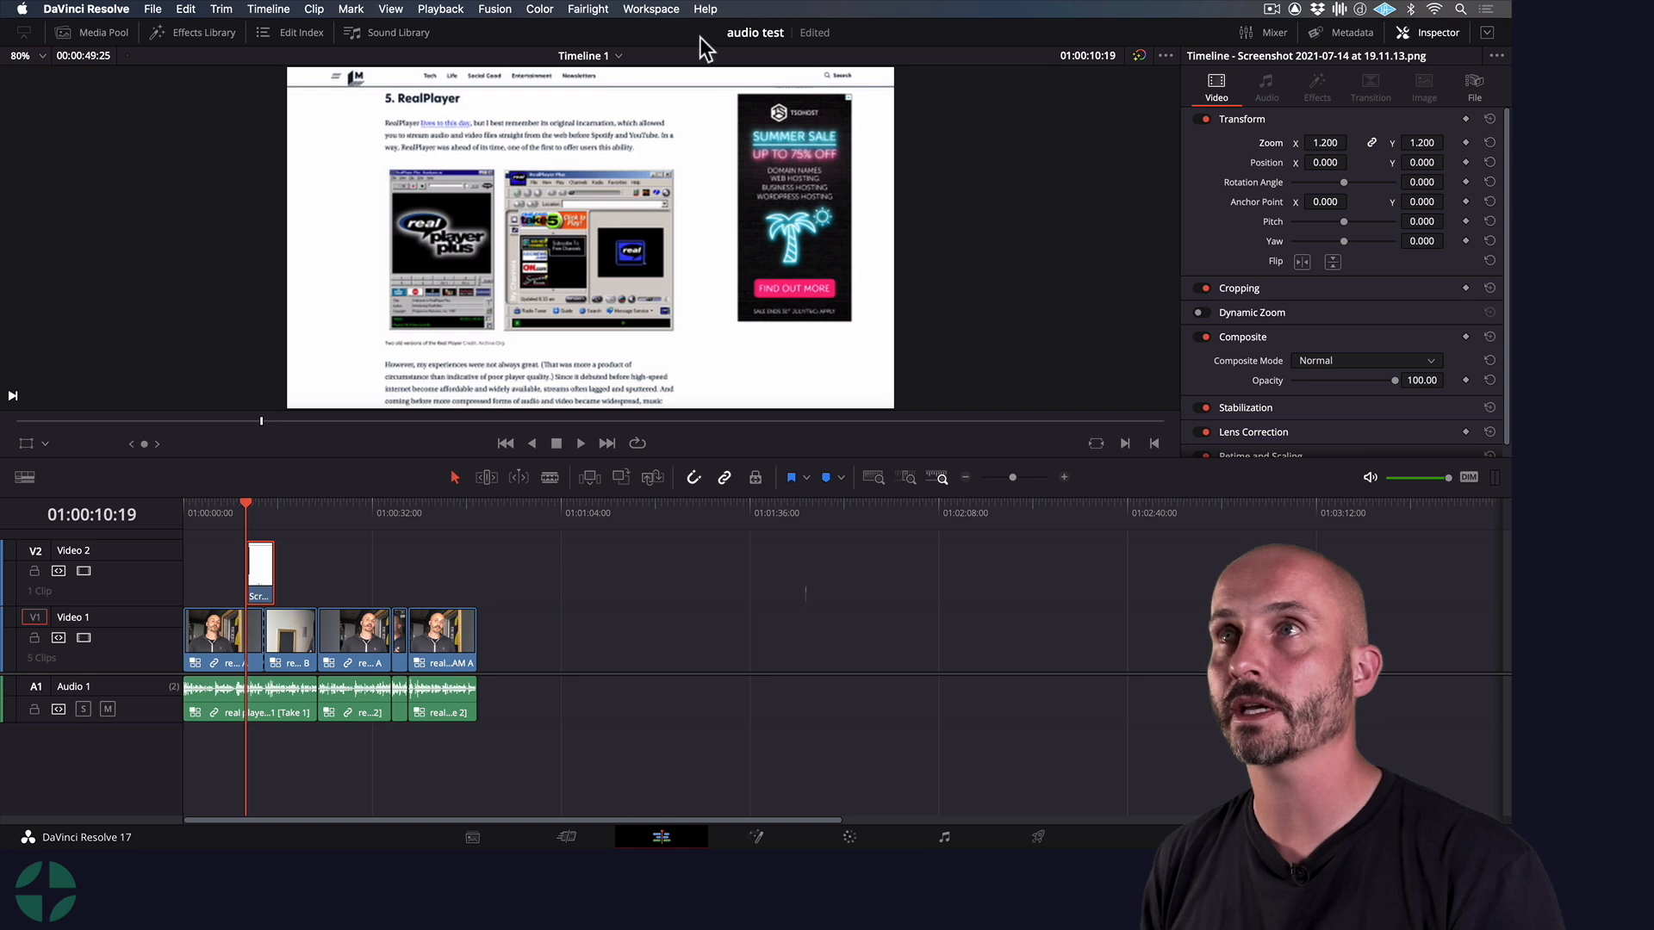
Turn Timeline Proxy Mode off
{"action": "left_click", "coordinate": [442, 8]}
{"action": "mouse_move", "coordinate": [509, 67]}
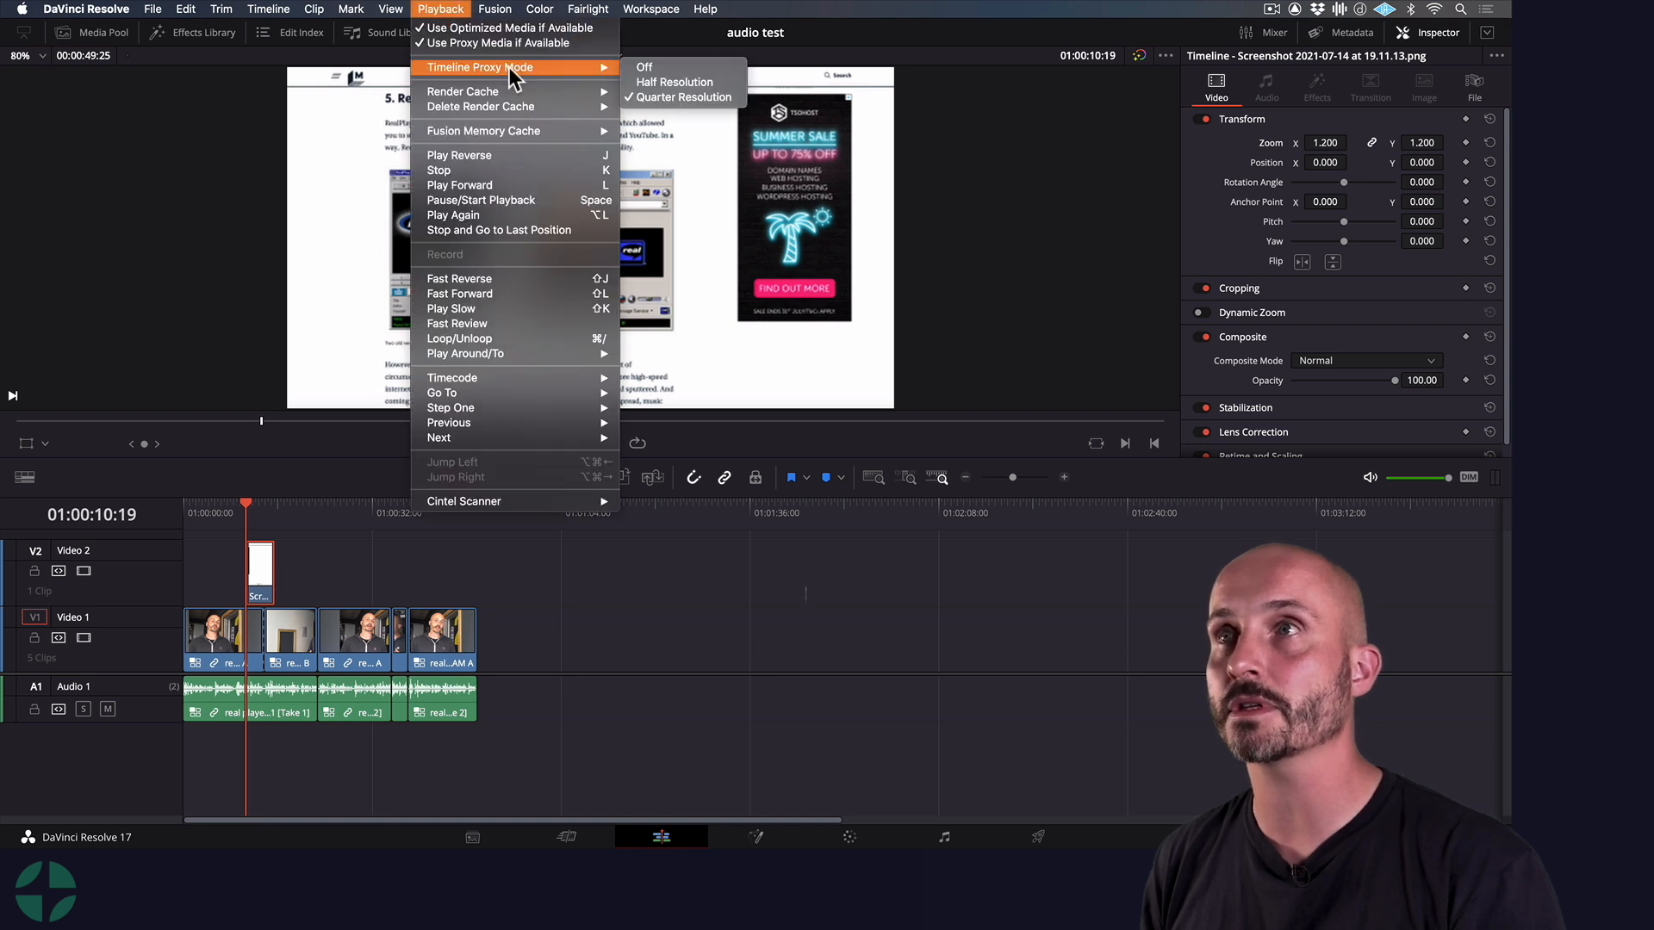
{"action": "left_click", "coordinate": [664, 66]}
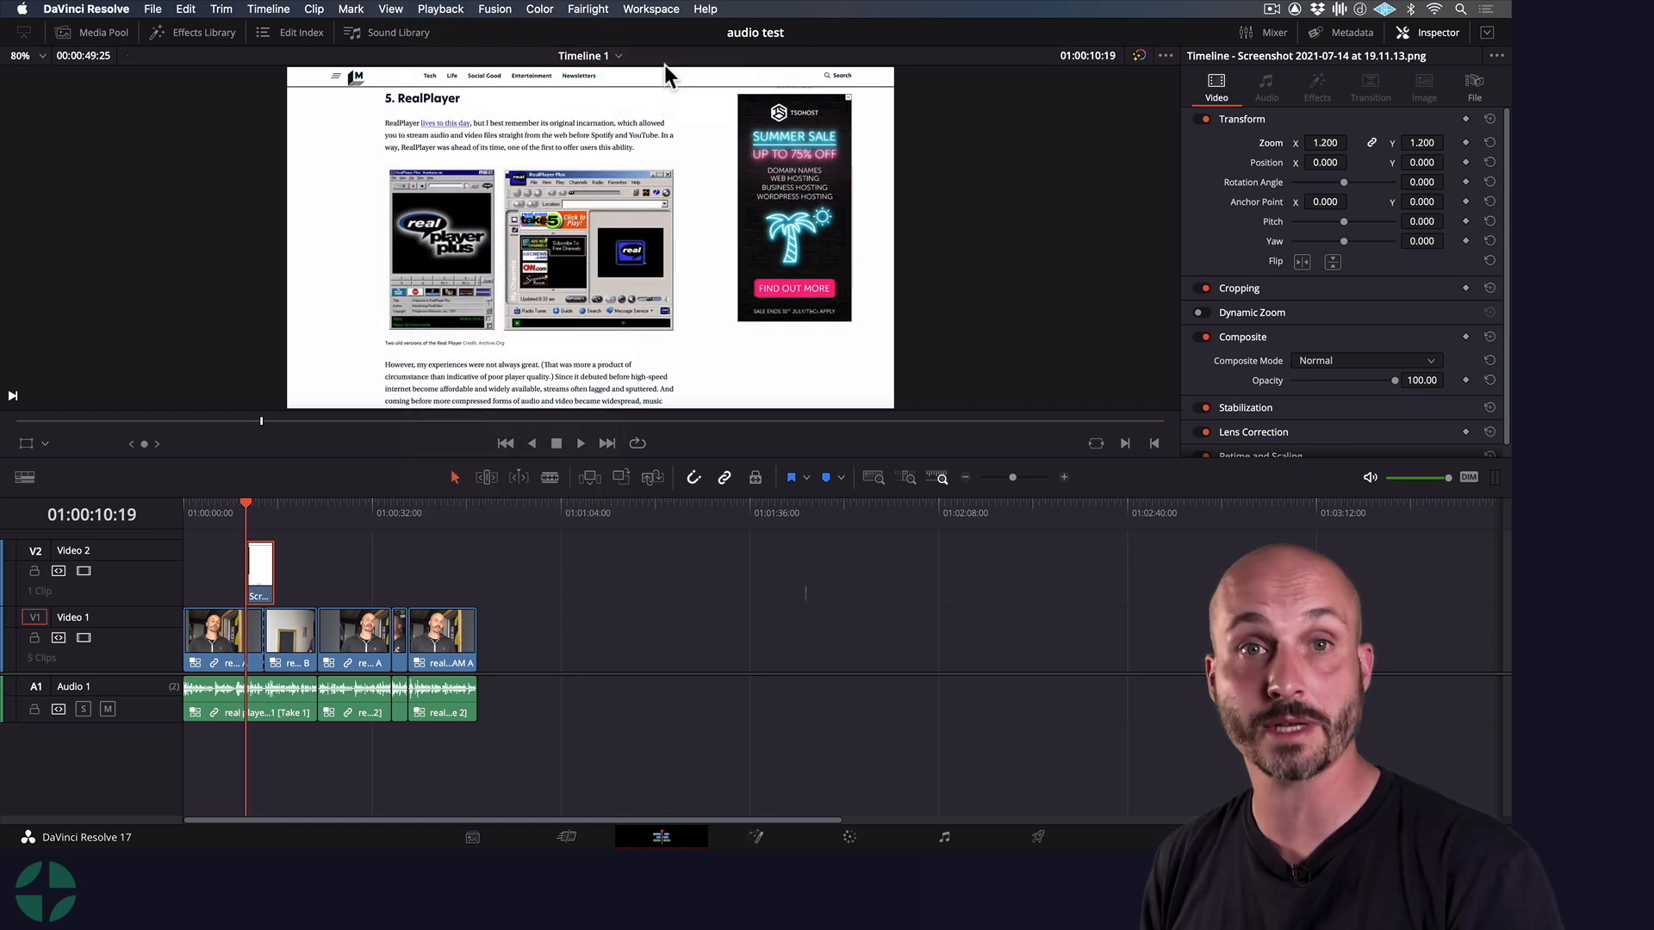
Set Timeline Proxy Mode to Half Resolution
{"action": "left_click", "coordinate": [441, 8]}
{"action": "mouse_move", "coordinate": [556, 70]}
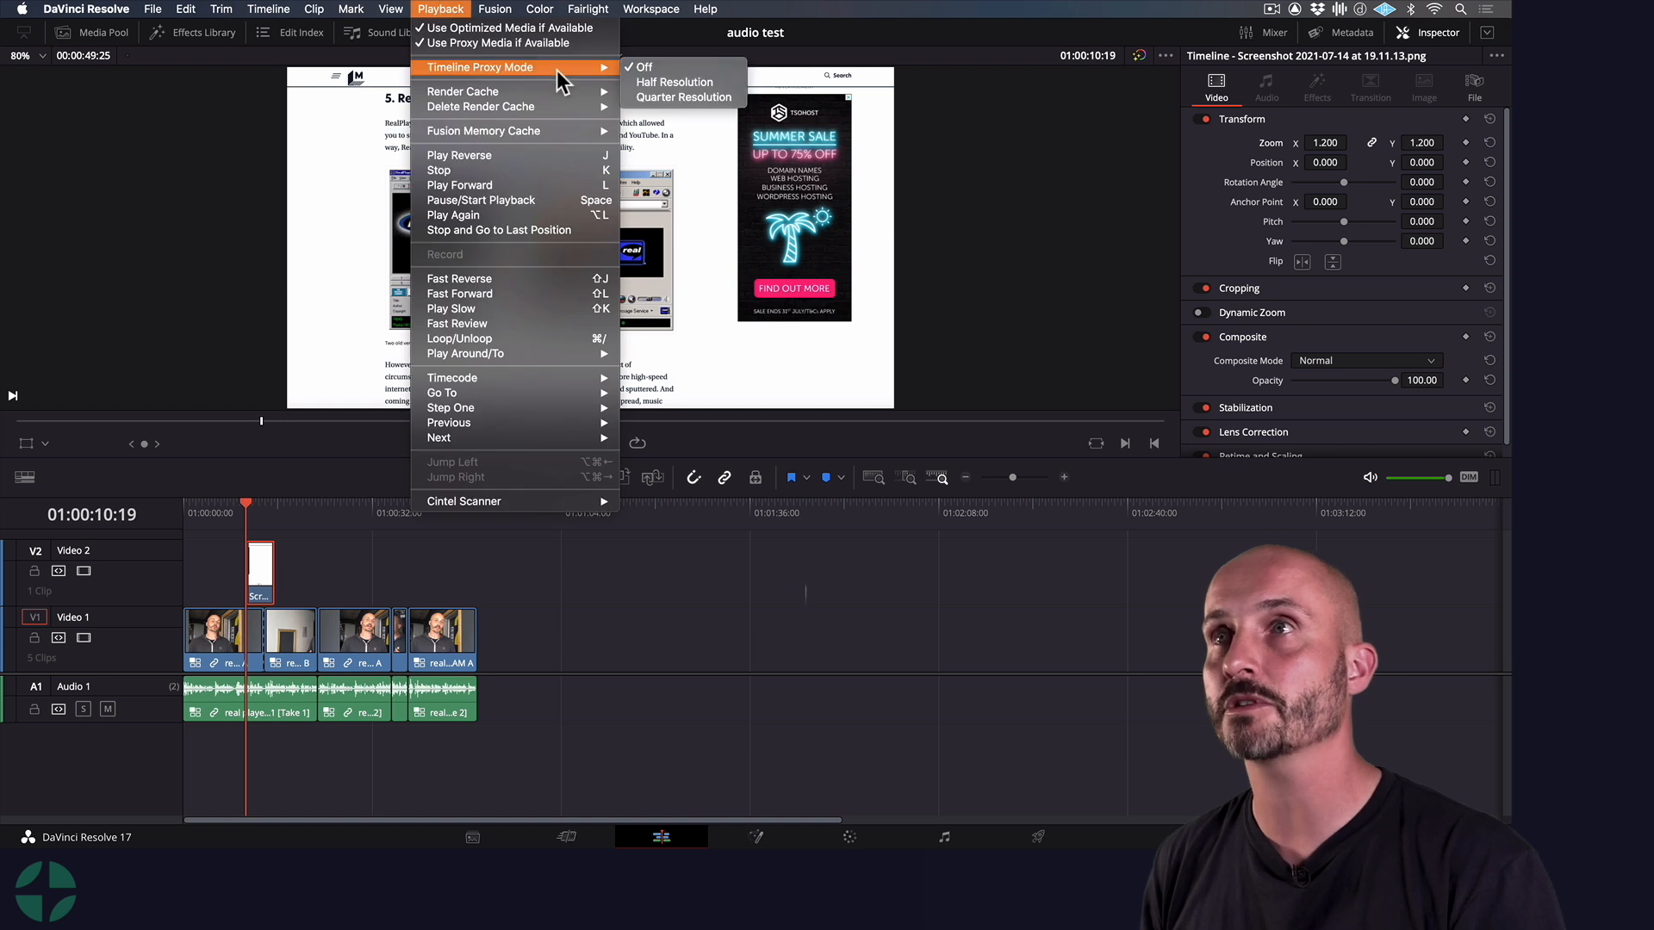
{"action": "left_click", "coordinate": [658, 91]}
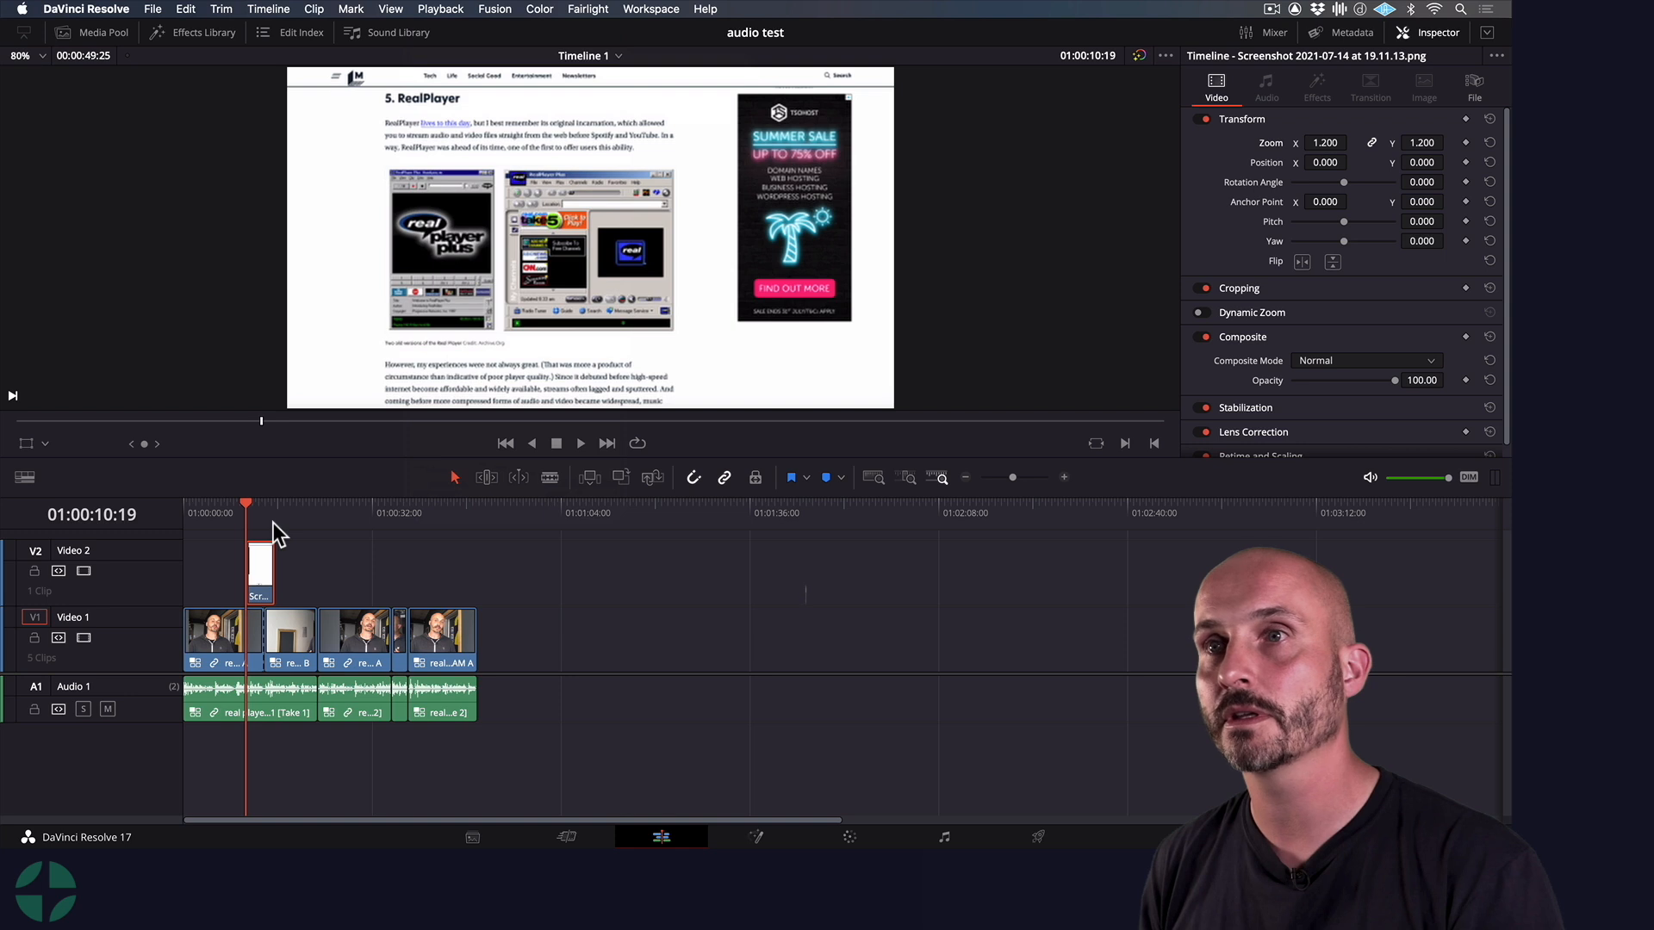
Play the timeline from just before the screenshot clip on Video 2 to check when it appears
{"action": "left_click", "coordinate": [258, 564]}
{"action": "left_click", "coordinate": [227, 508]}
{"action": "key", "text": "space"}
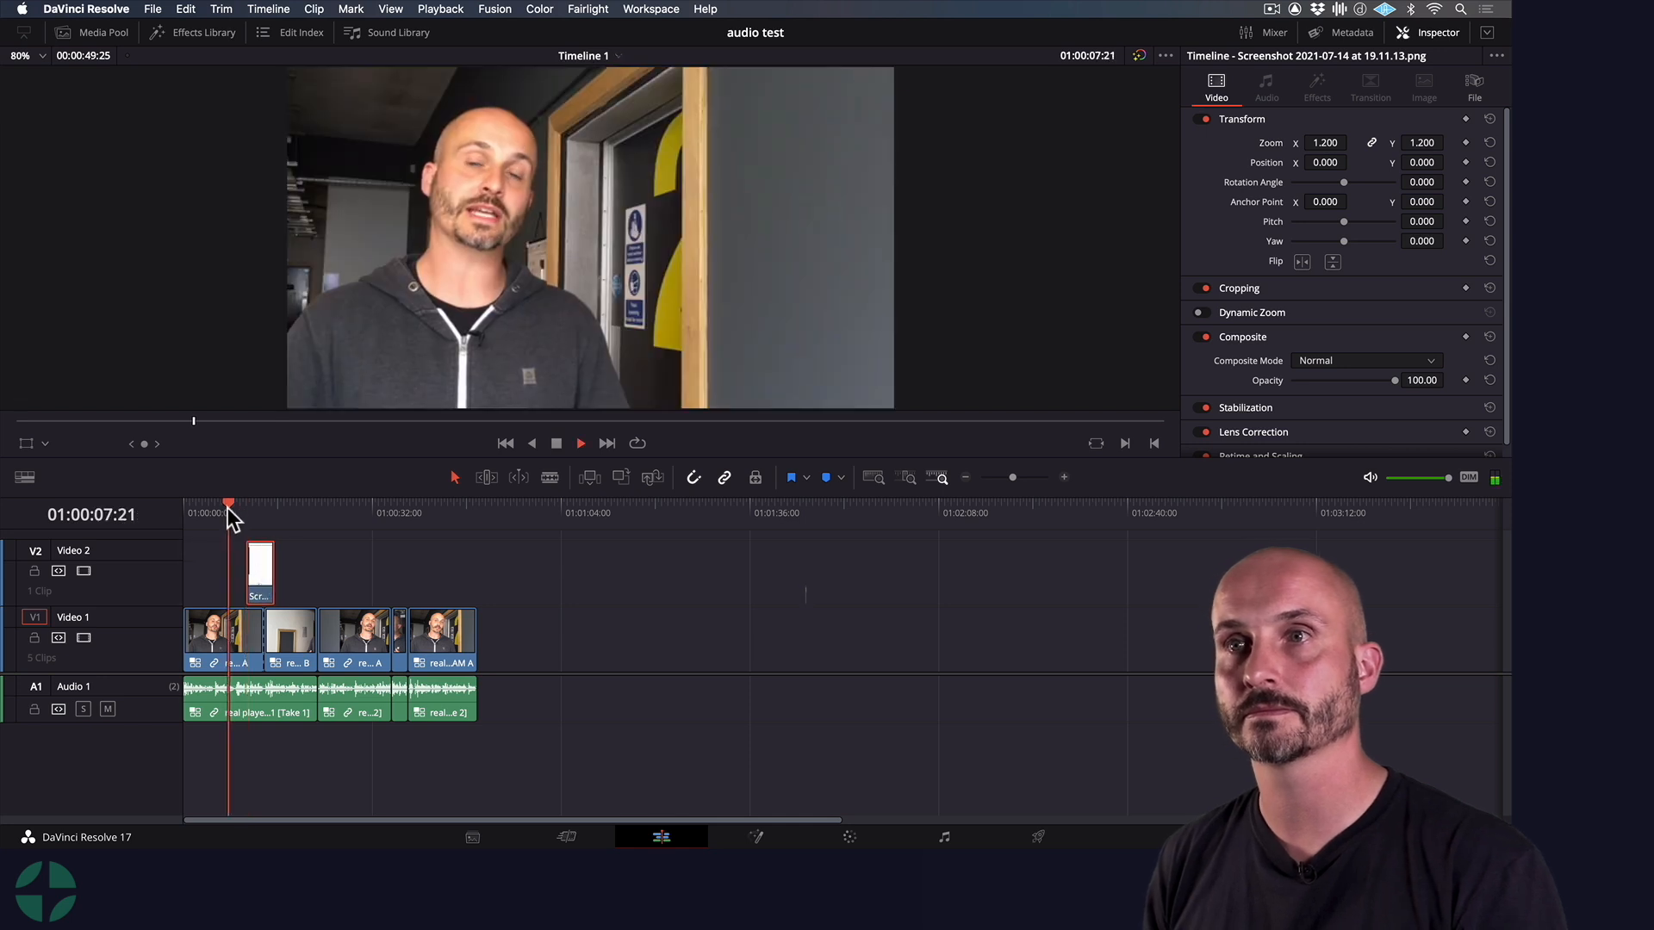
{"action": "key", "text": "super+equal"}
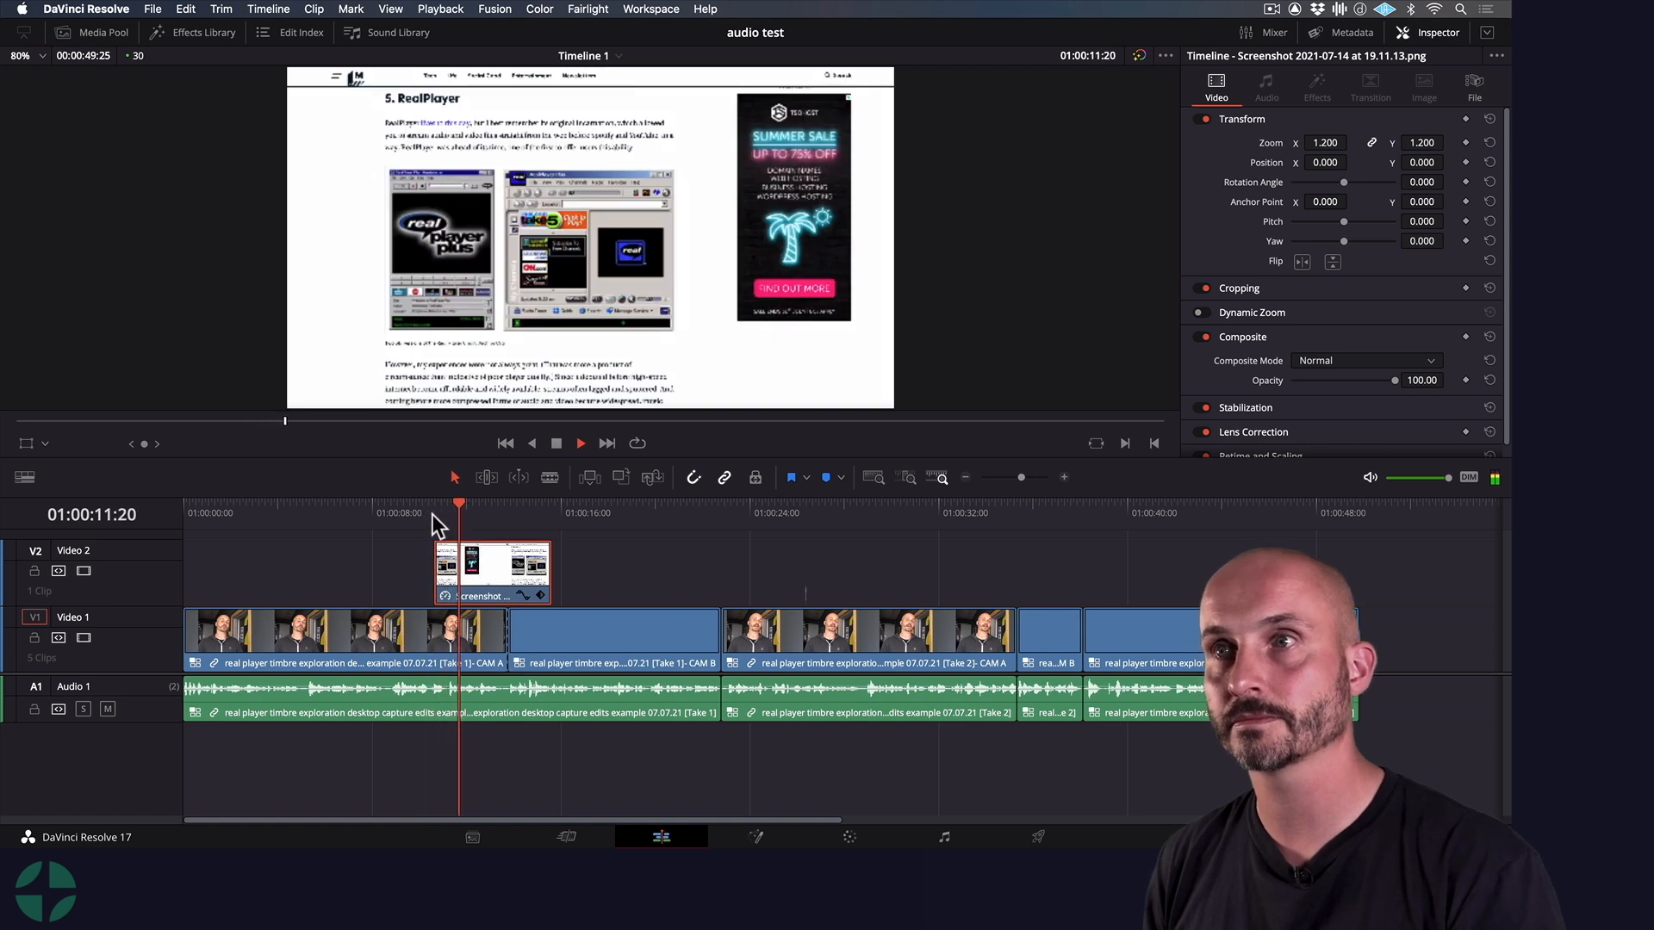
{"action": "left_click", "coordinate": [403, 504]}
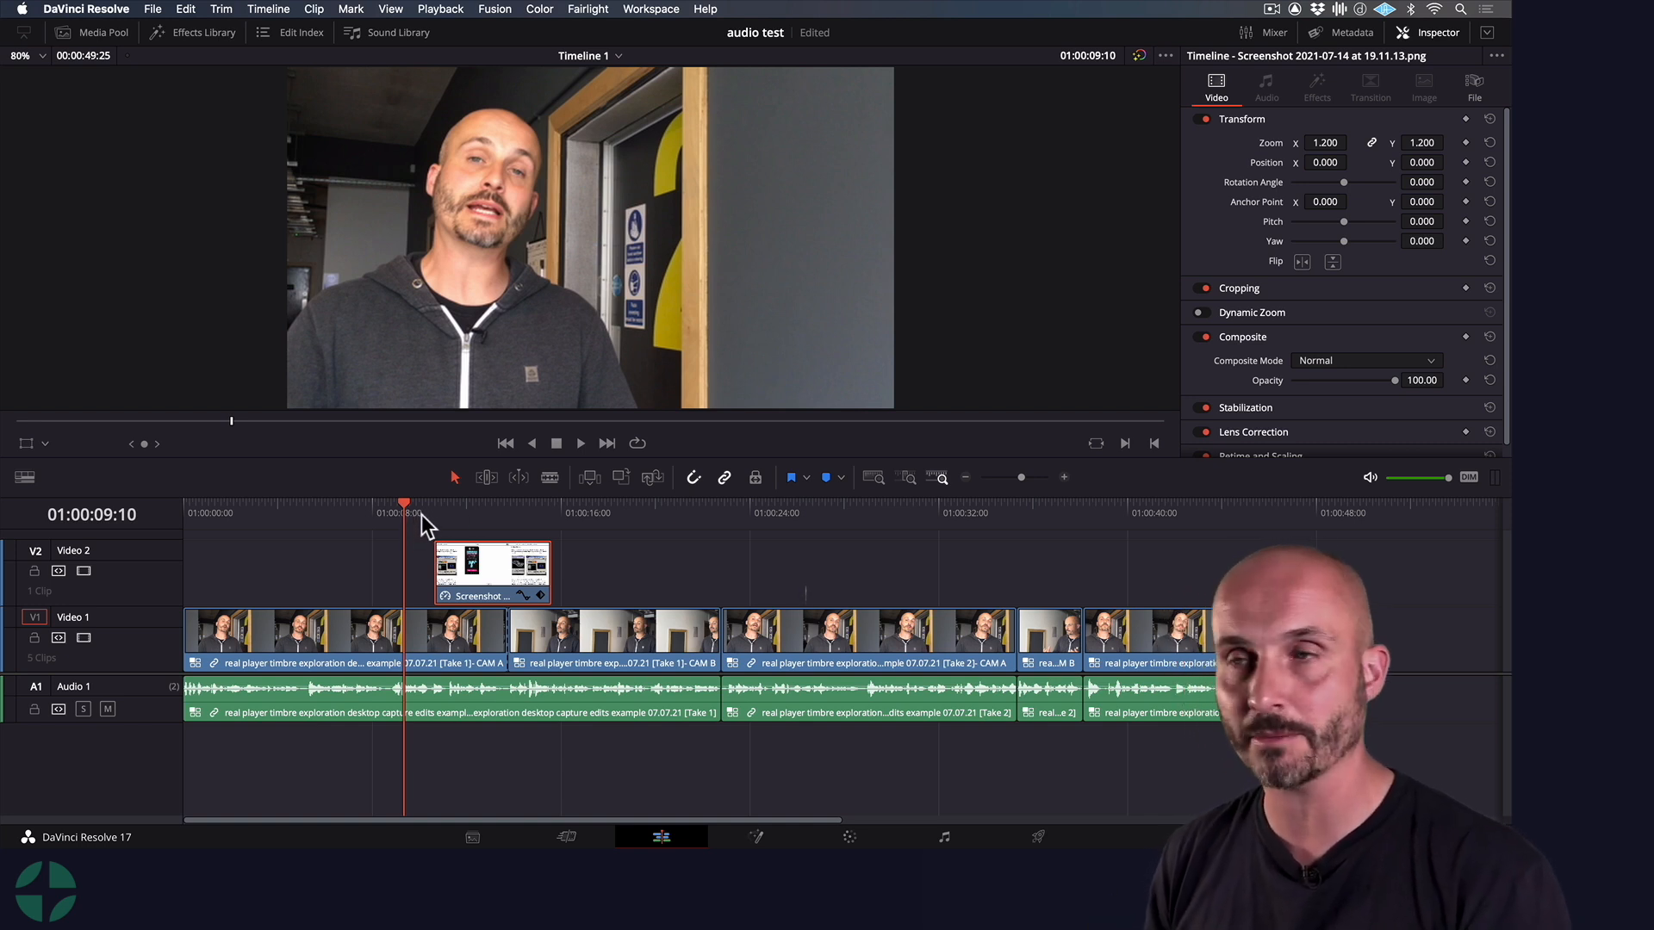
Scrub and replay the passage leading into the screenshot clip to find the spoken cue for its start
{"action": "key", "text": "super+equal"}
{"action": "key", "text": "super+equal"}
{"action": "left_click_drag", "start_coordinate": [843, 508], "coordinate": [792, 511]}
{"action": "key", "text": "space"}
{"action": "key", "text": "space"}
{"action": "left_click", "coordinate": [901, 503]}
{"action": "left_click_drag", "start_coordinate": [901, 503], "coordinate": [893, 503]}
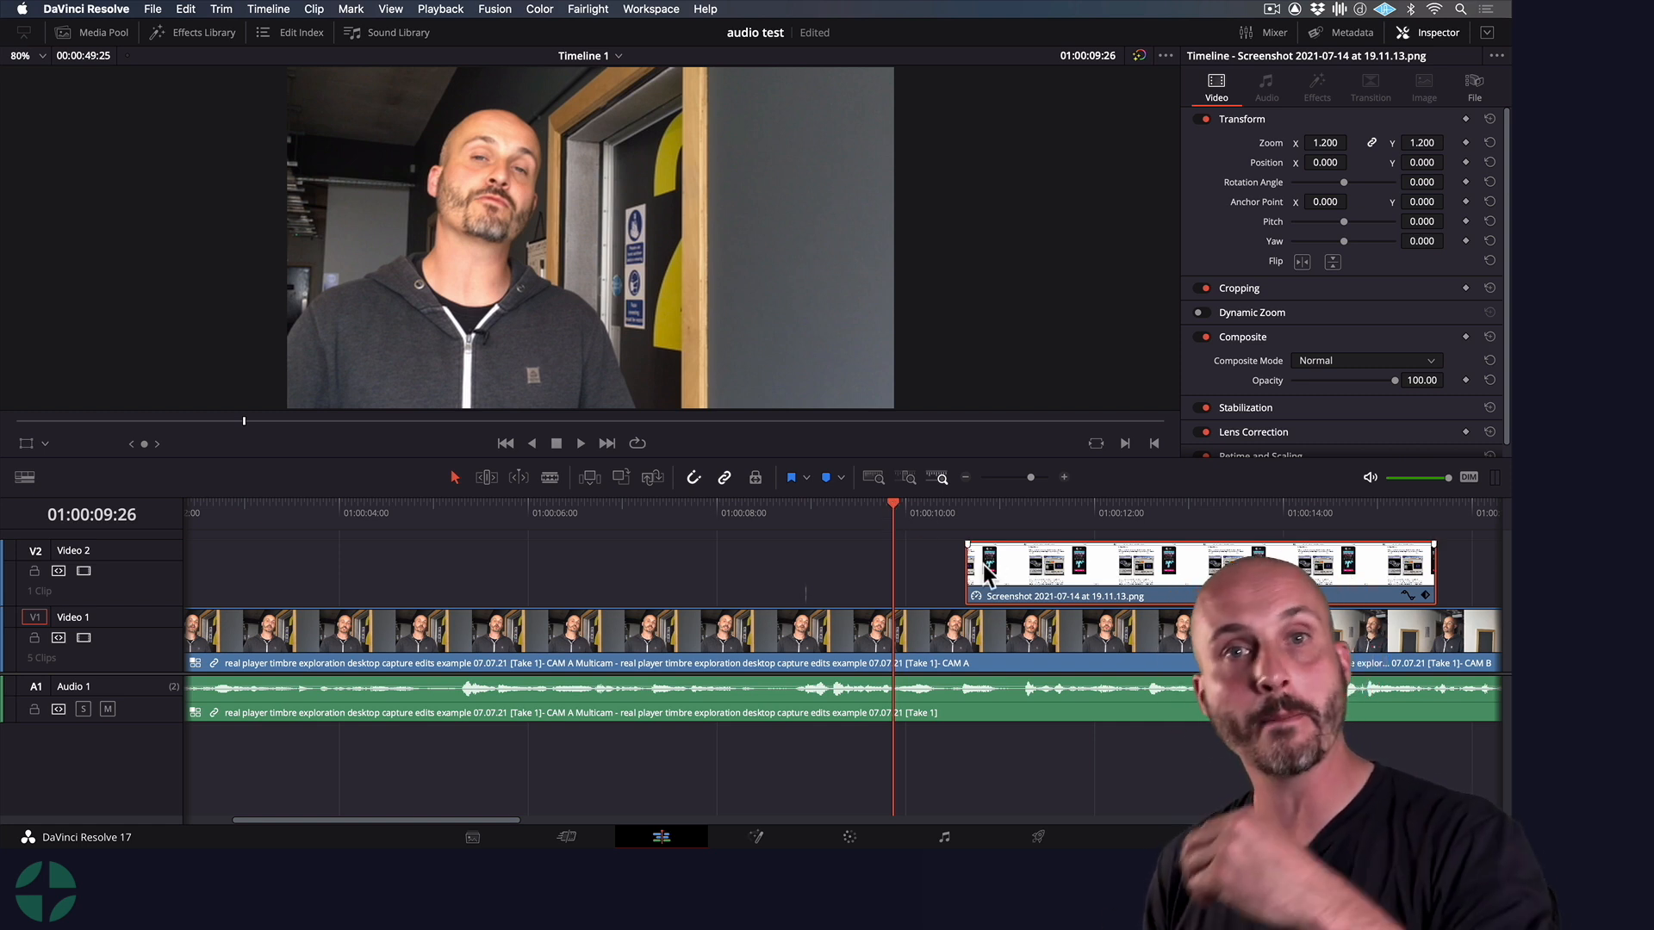
{"action": "left_click_drag", "start_coordinate": [892, 510], "coordinate": [854, 510]}
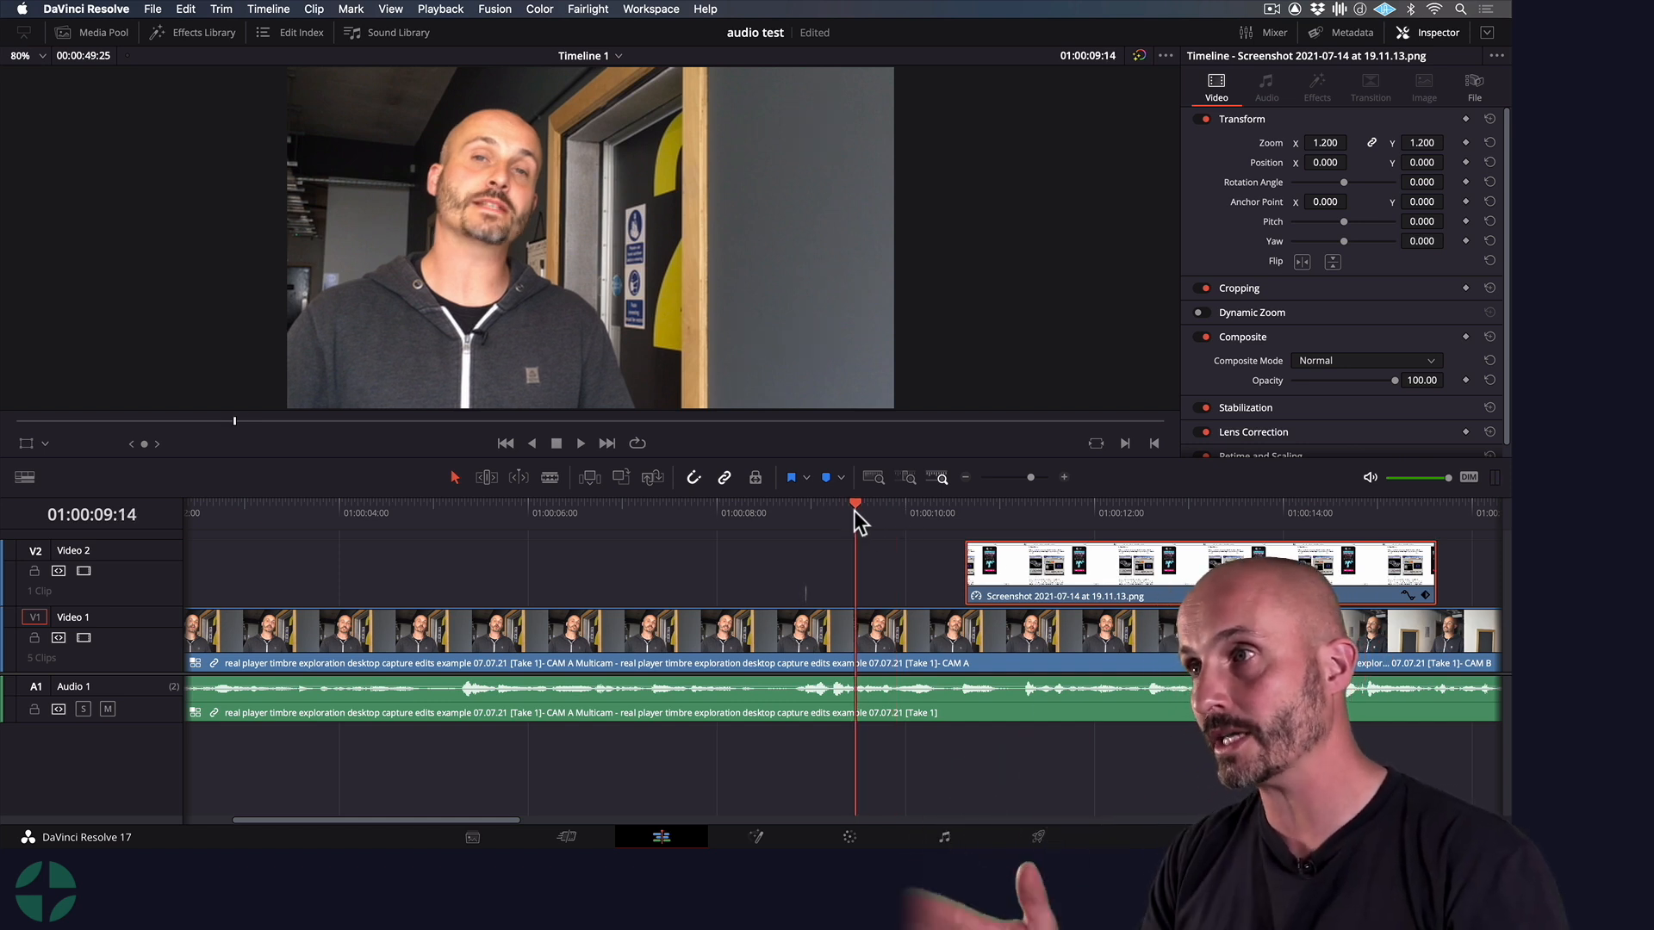
{"action": "key", "text": "space"}
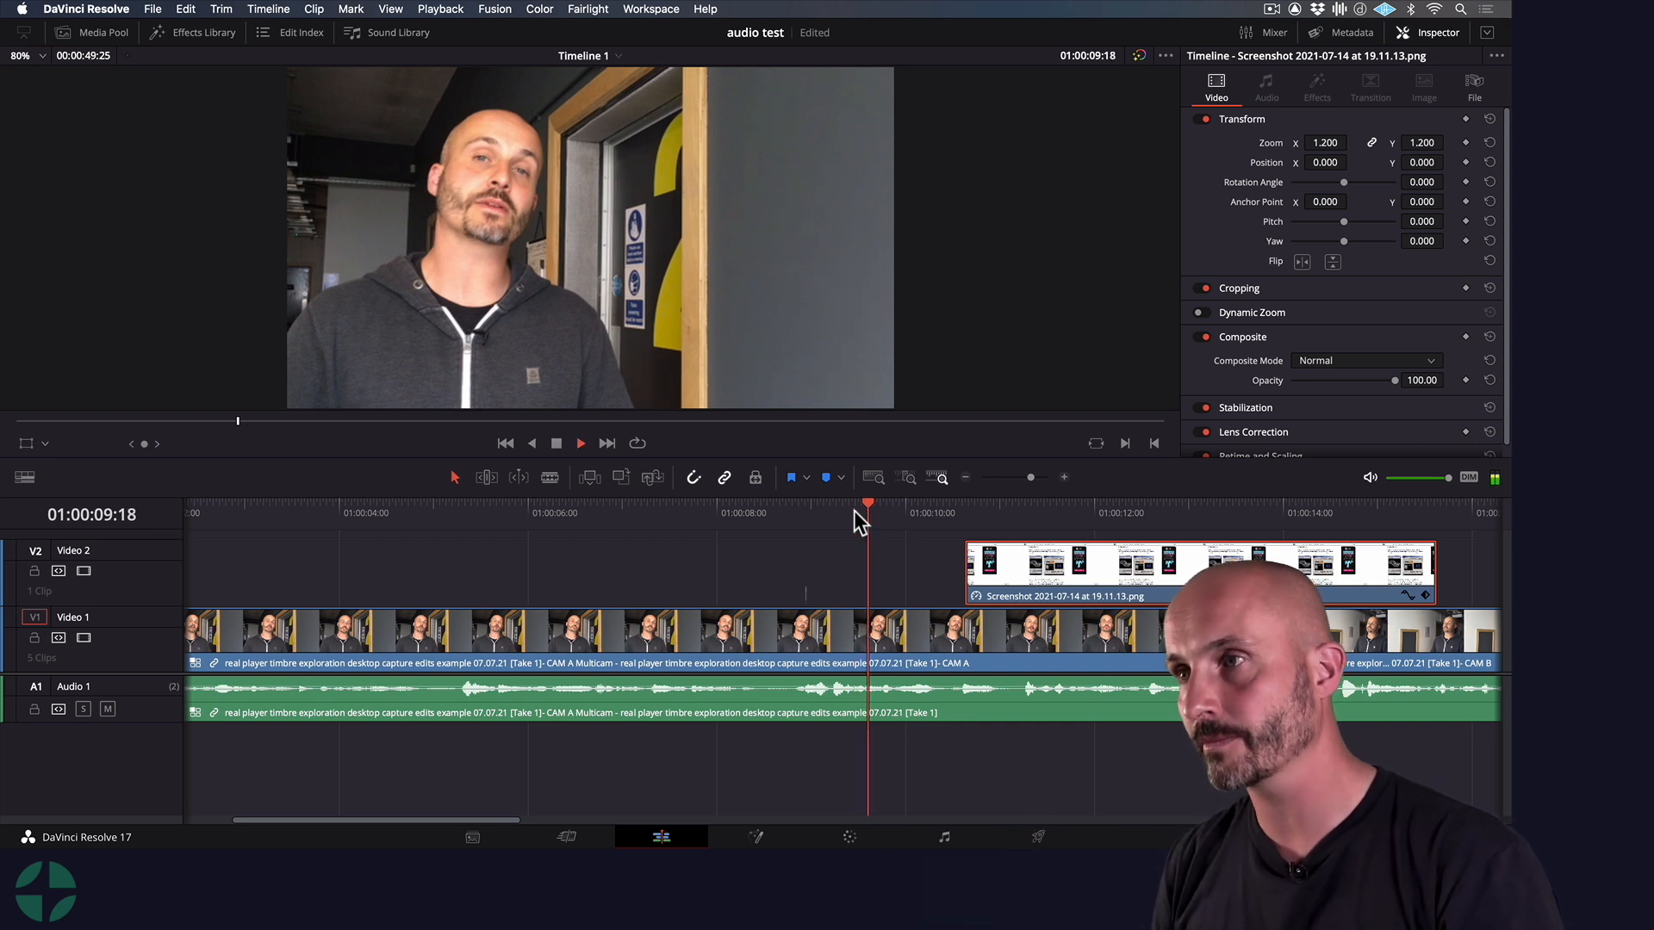
{"action": "key", "text": "space"}
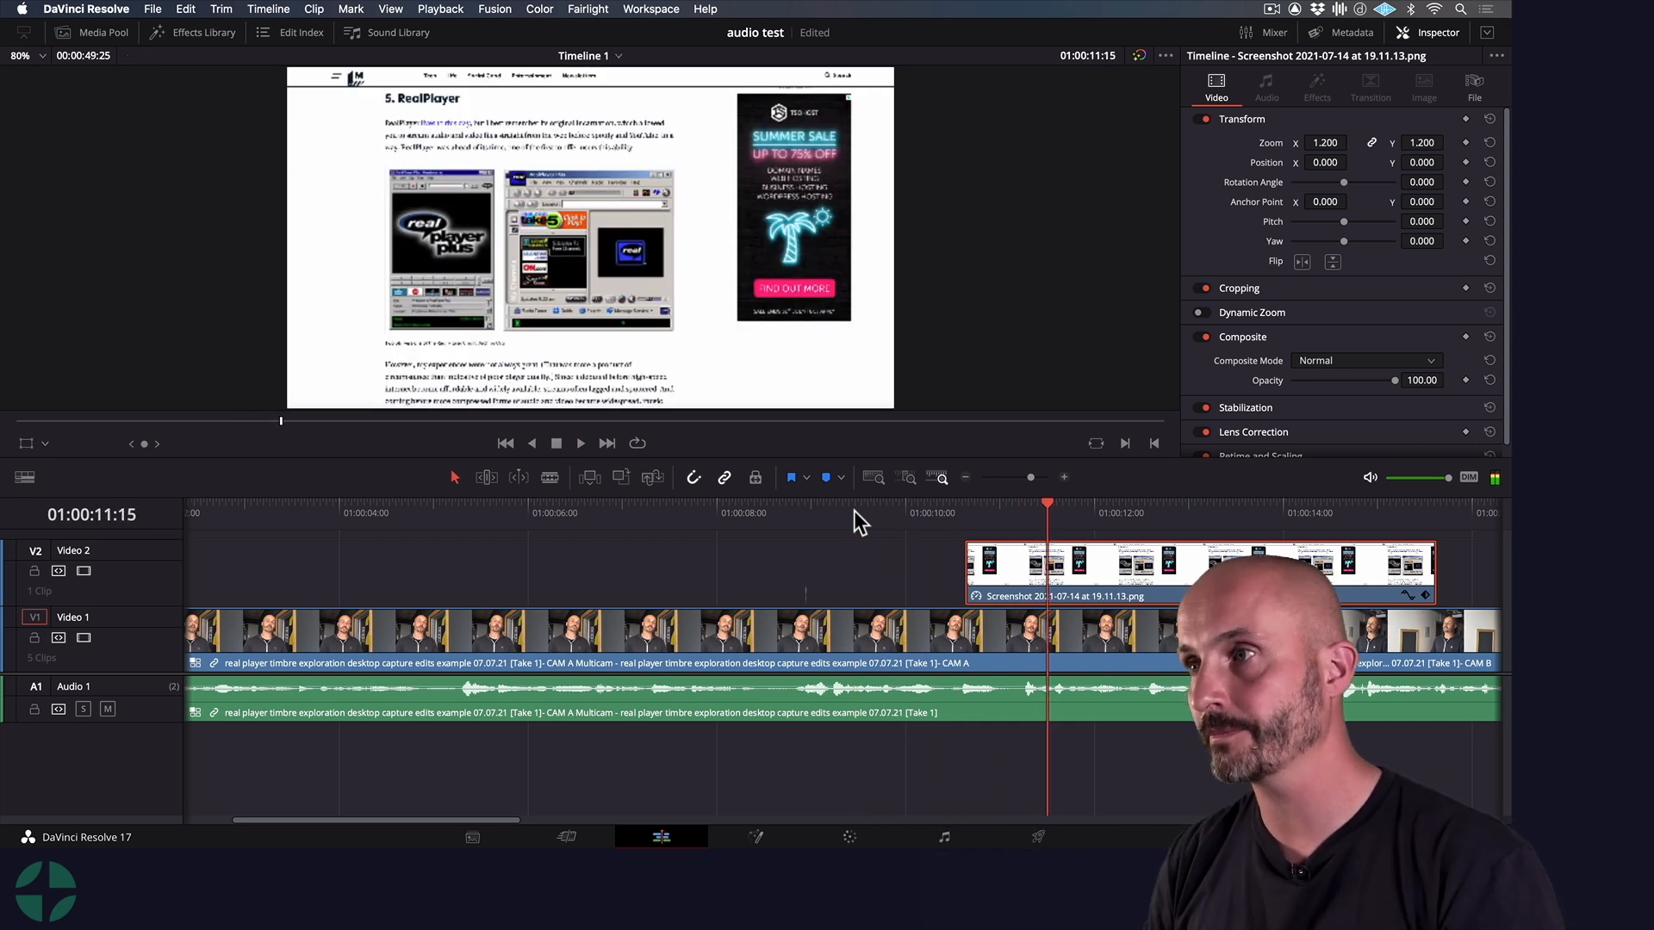
Move the screenshot clip on Video 2 later so it starts at 01:00:11:07, and play it through to check the timing
{"action": "left_click_drag", "start_coordinate": [986, 561], "coordinate": [1037, 562]}
{"action": "left_click_drag", "start_coordinate": [1027, 504], "coordinate": [988, 507]}
{"action": "key", "text": "space"}
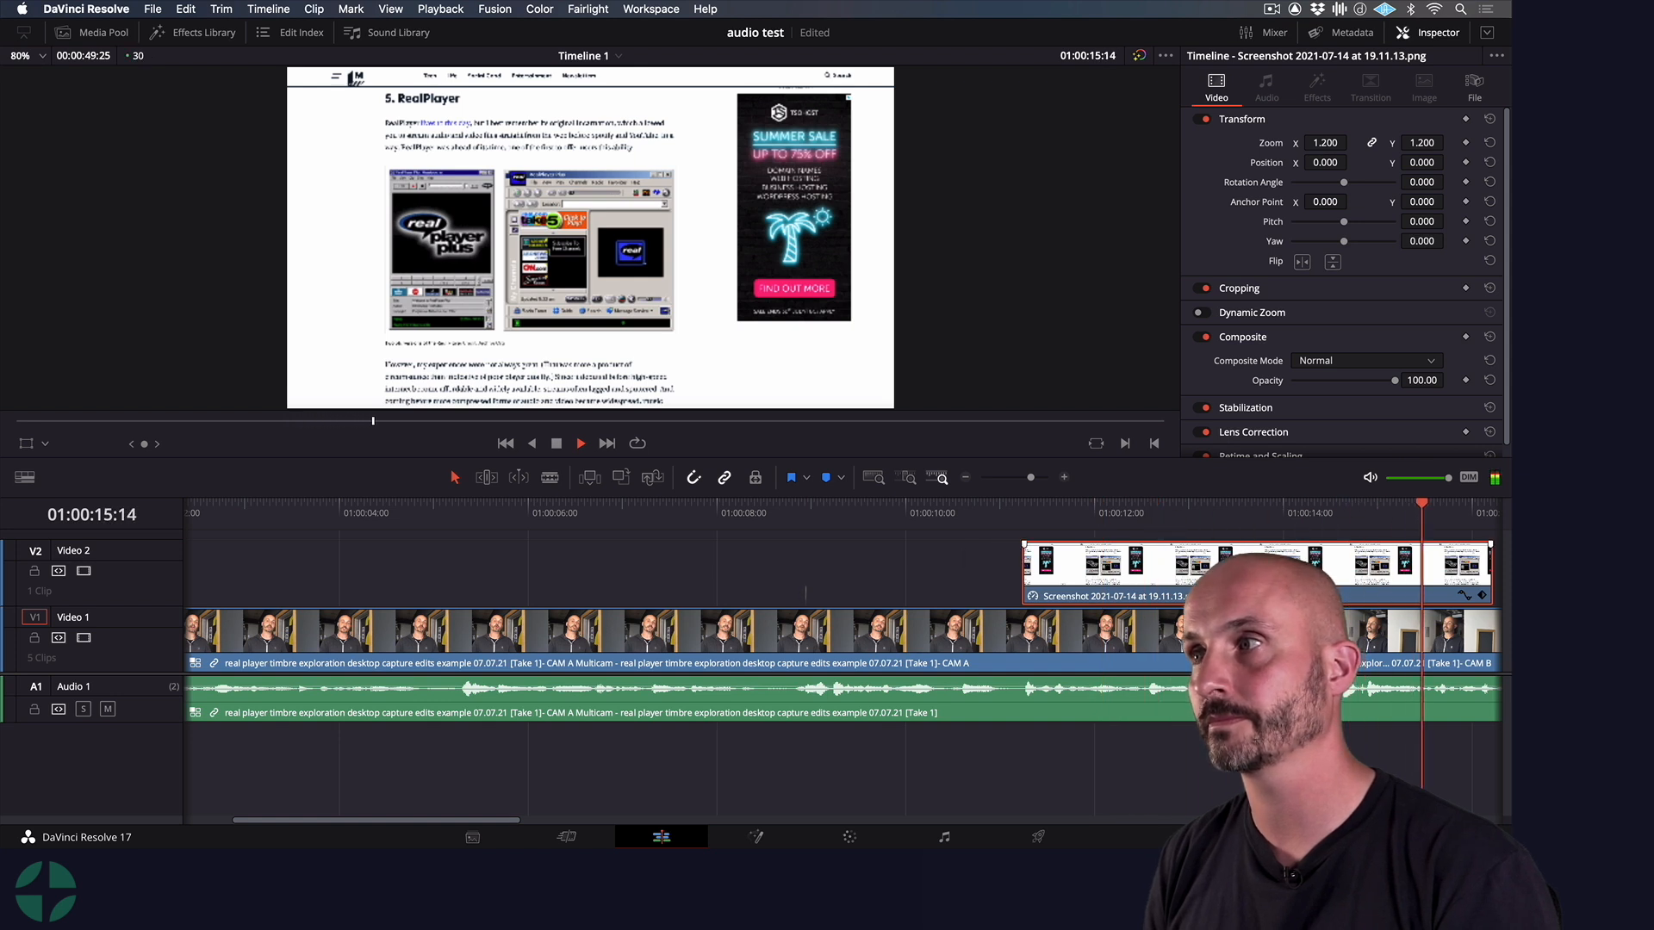
{"action": "key", "text": "space"}
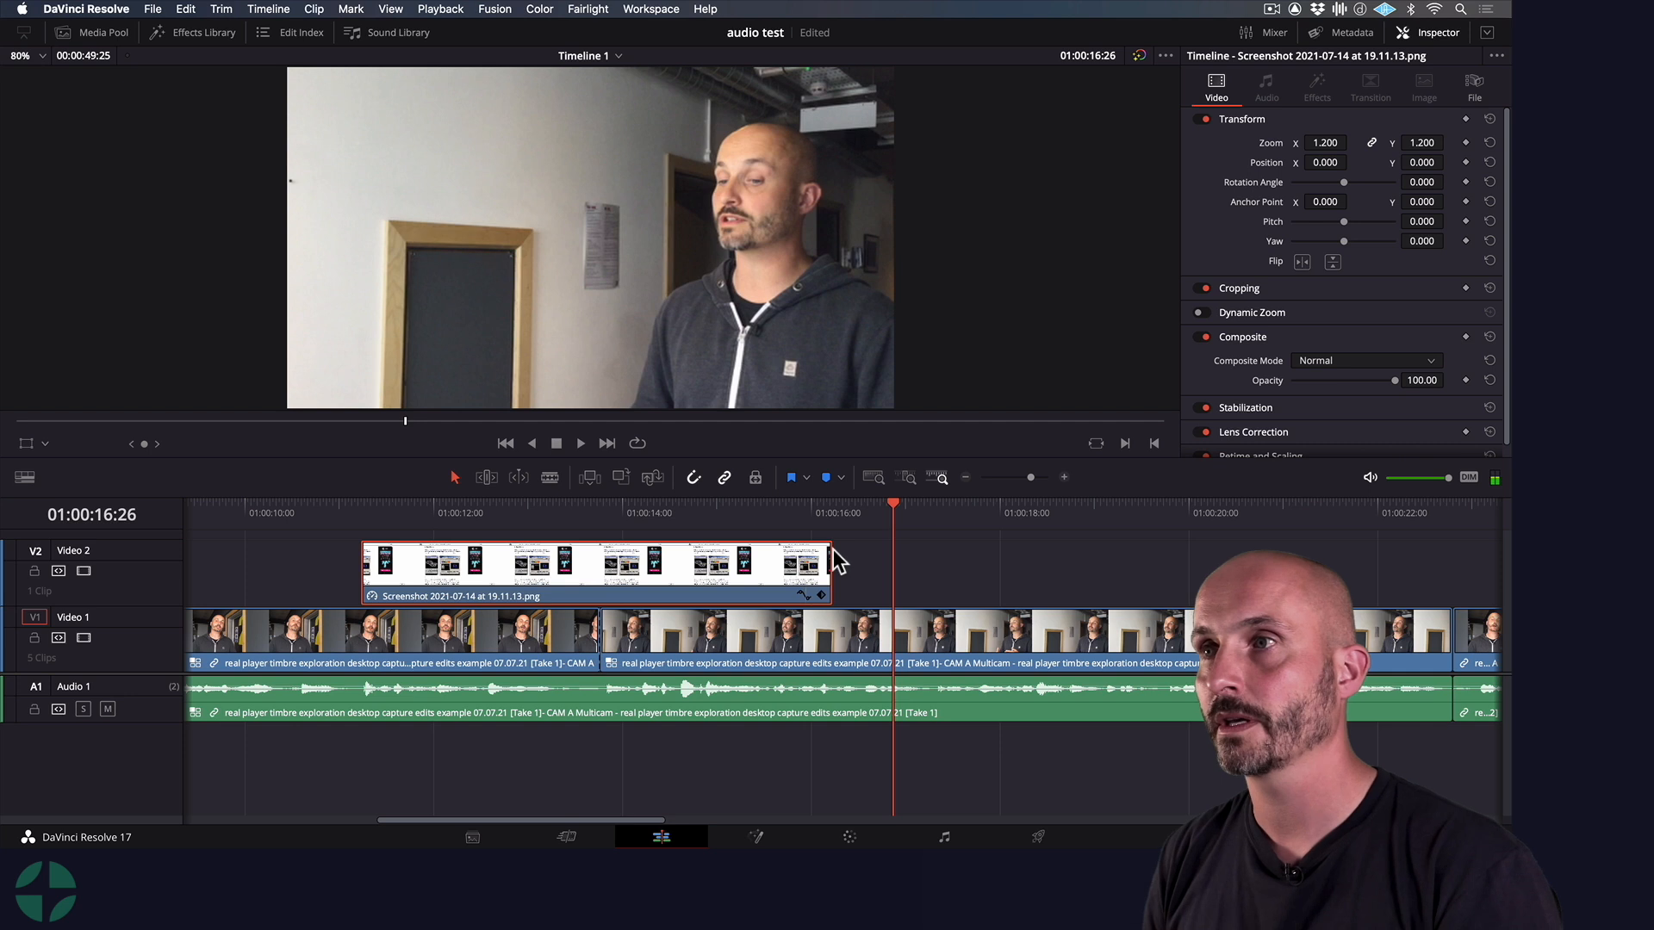
Extend the end of the screenshot clip to 01:00:16:26 and play back its ending
{"action": "left_click", "coordinate": [831, 565]}
{"action": "left_click_drag", "start_coordinate": [831, 564], "coordinate": [892, 564]}
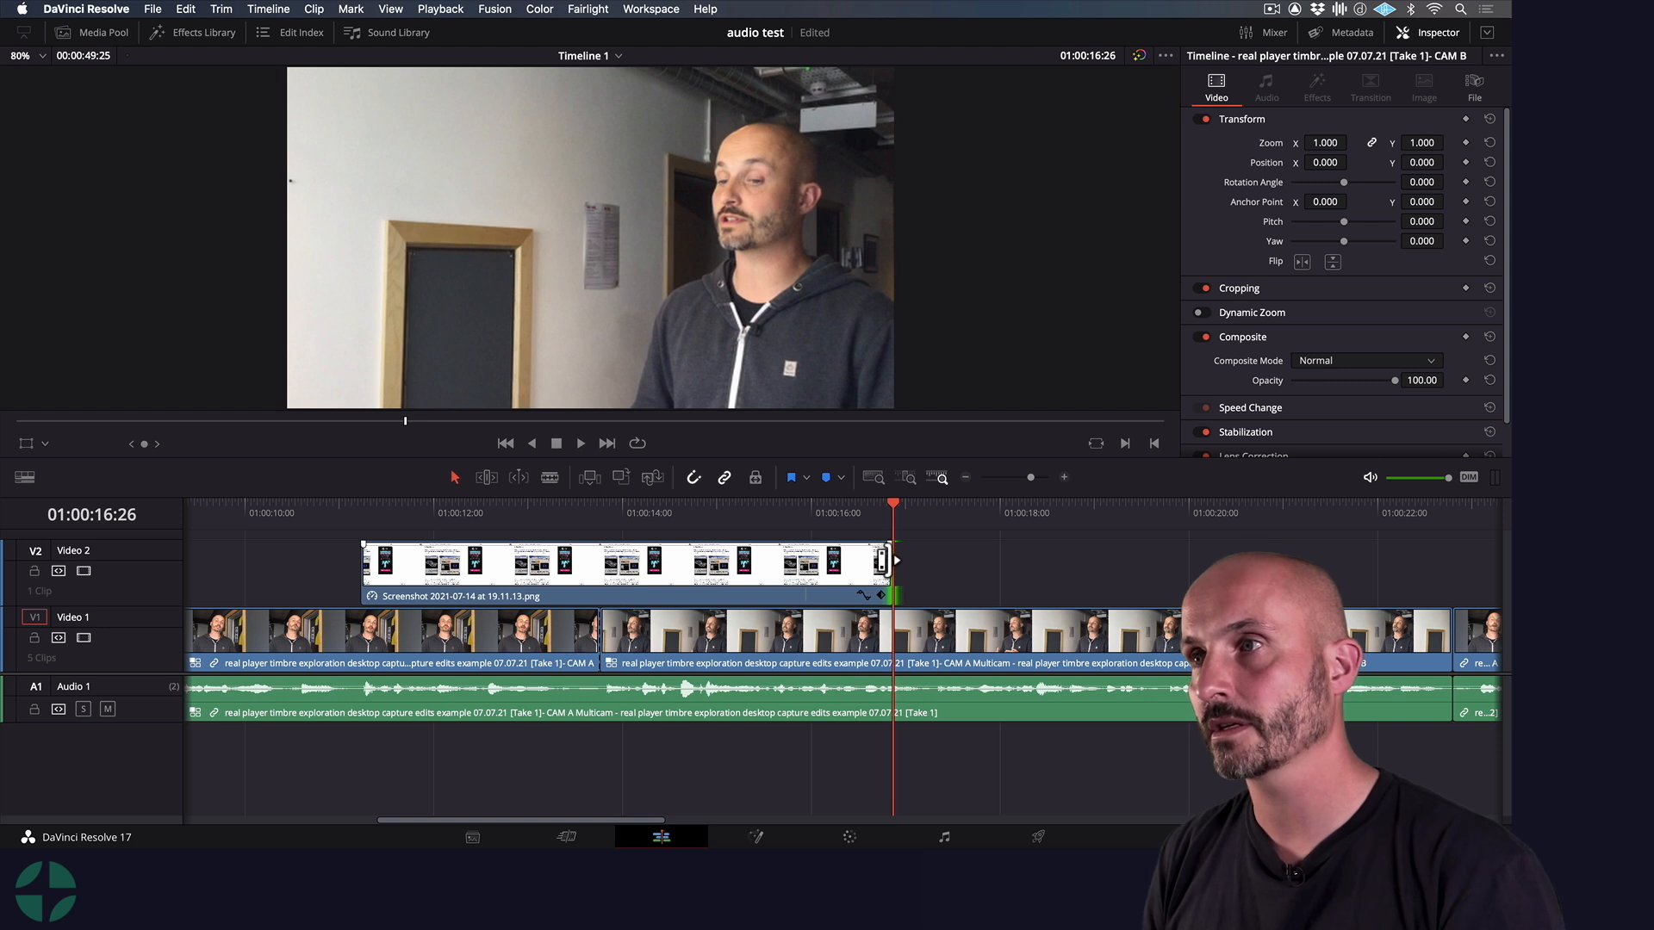
{"action": "left_click_drag", "start_coordinate": [871, 505], "coordinate": [815, 505]}
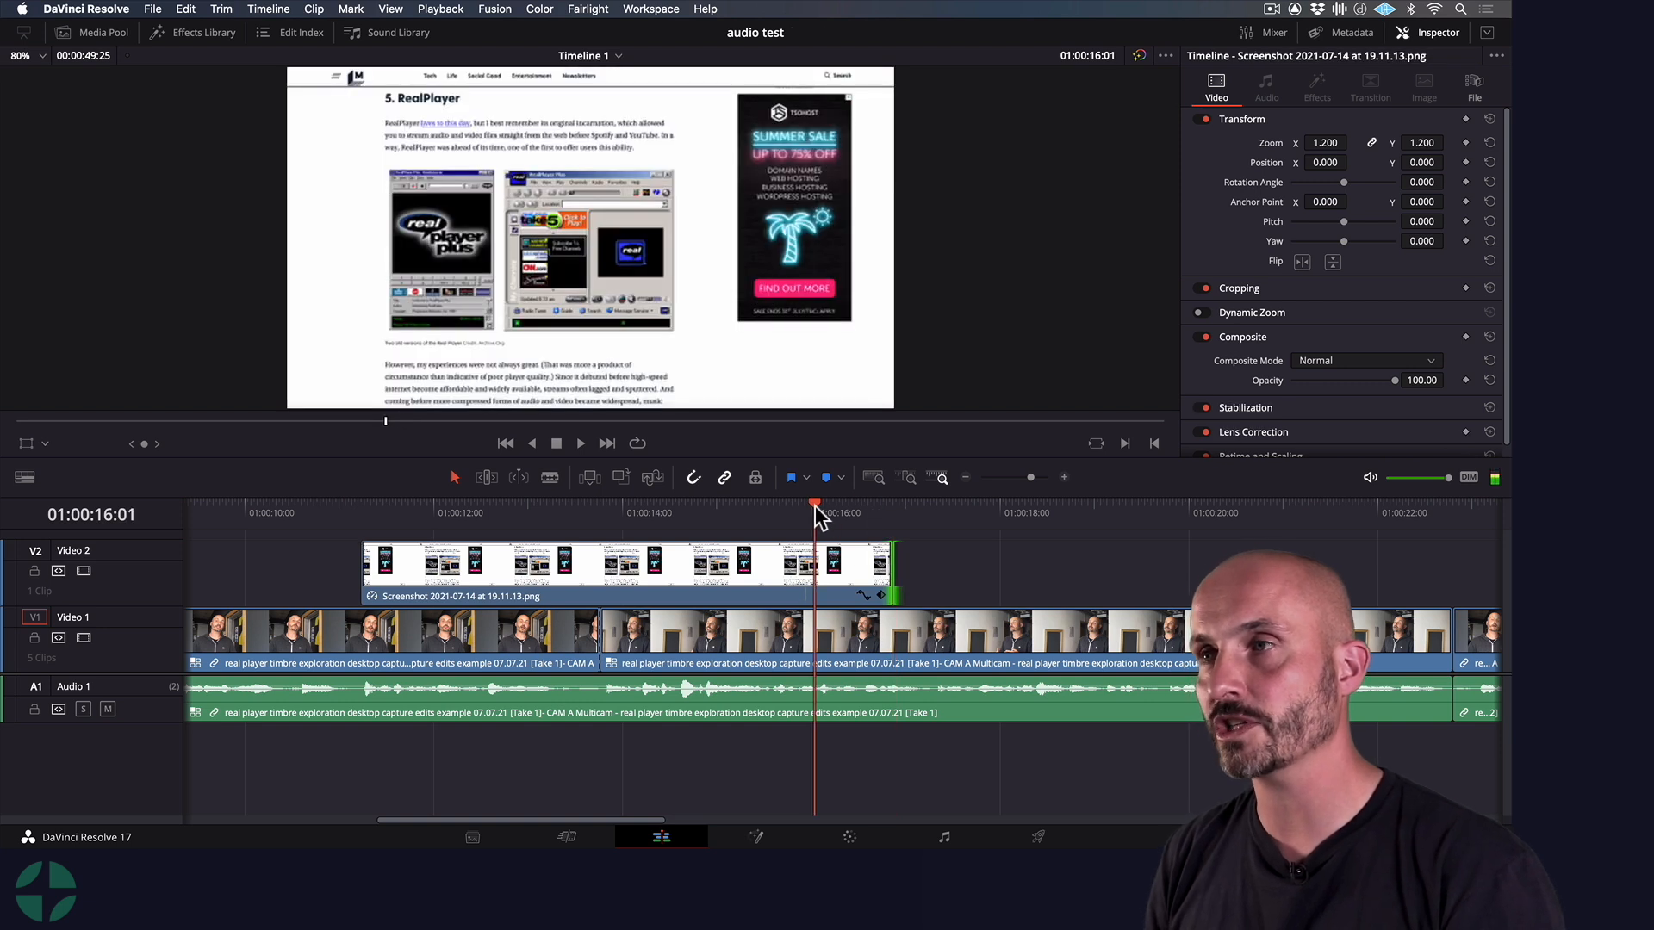
{"action": "key", "text": "space"}
{"action": "key", "text": "space"}
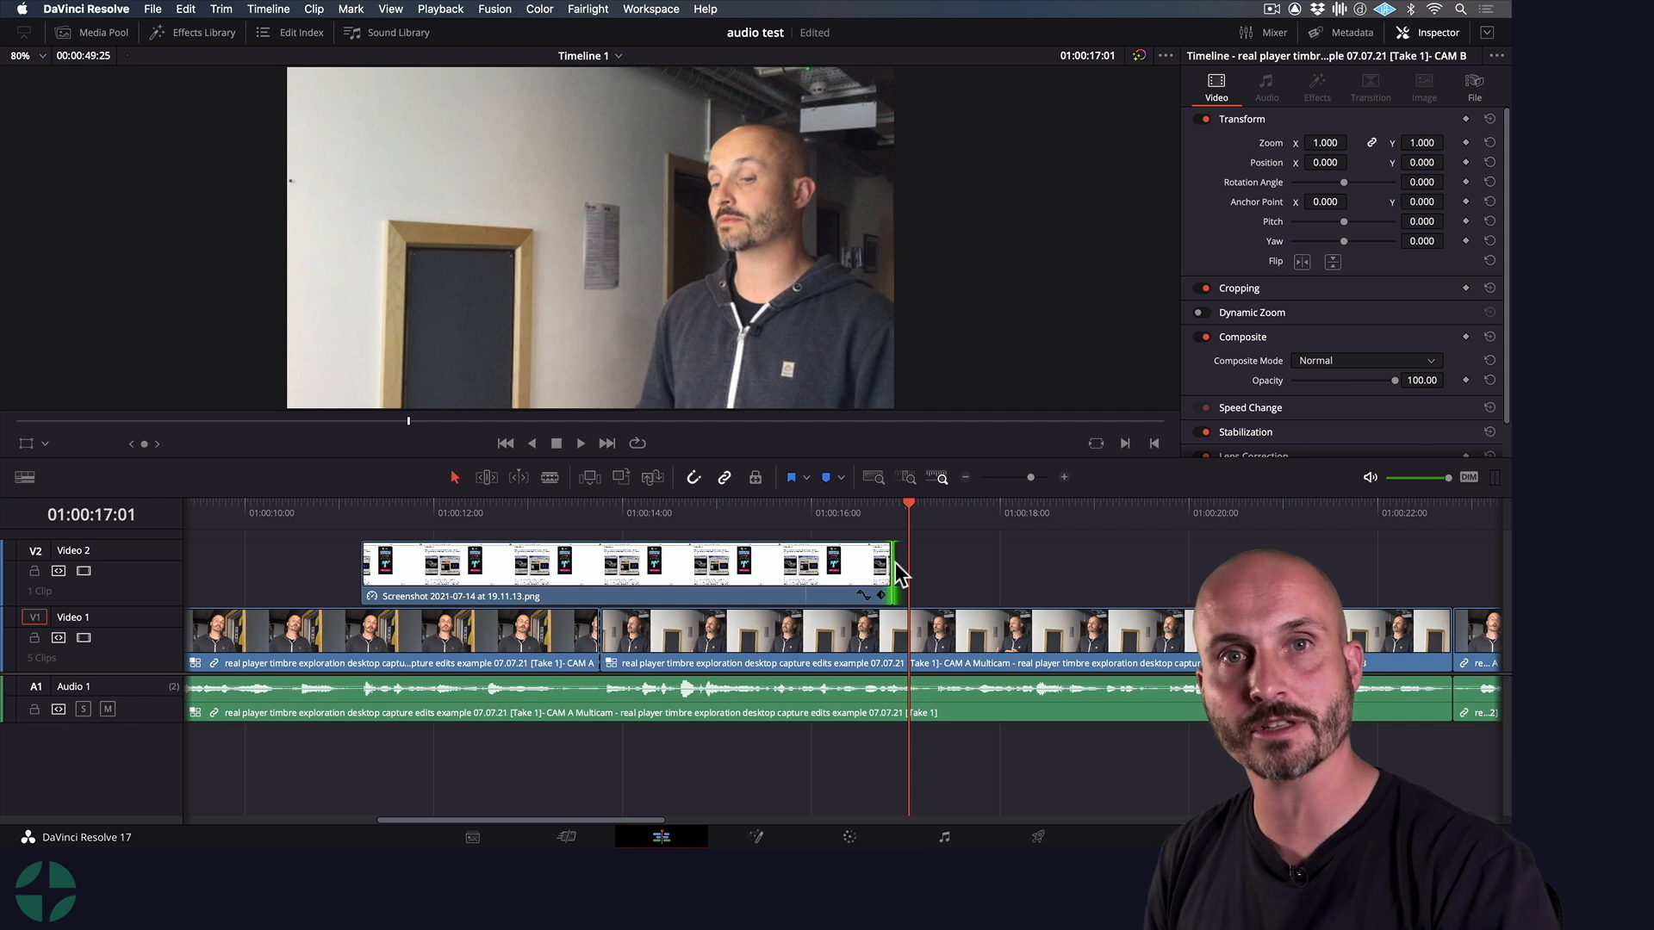
Park the playhead at the screenshot clip's start, 01:00:11:07, and delete the clip from Video 2
{"action": "left_click", "coordinate": [582, 510]}
{"action": "left_click", "coordinate": [503, 510]}
{"action": "key", "text": "Up"}
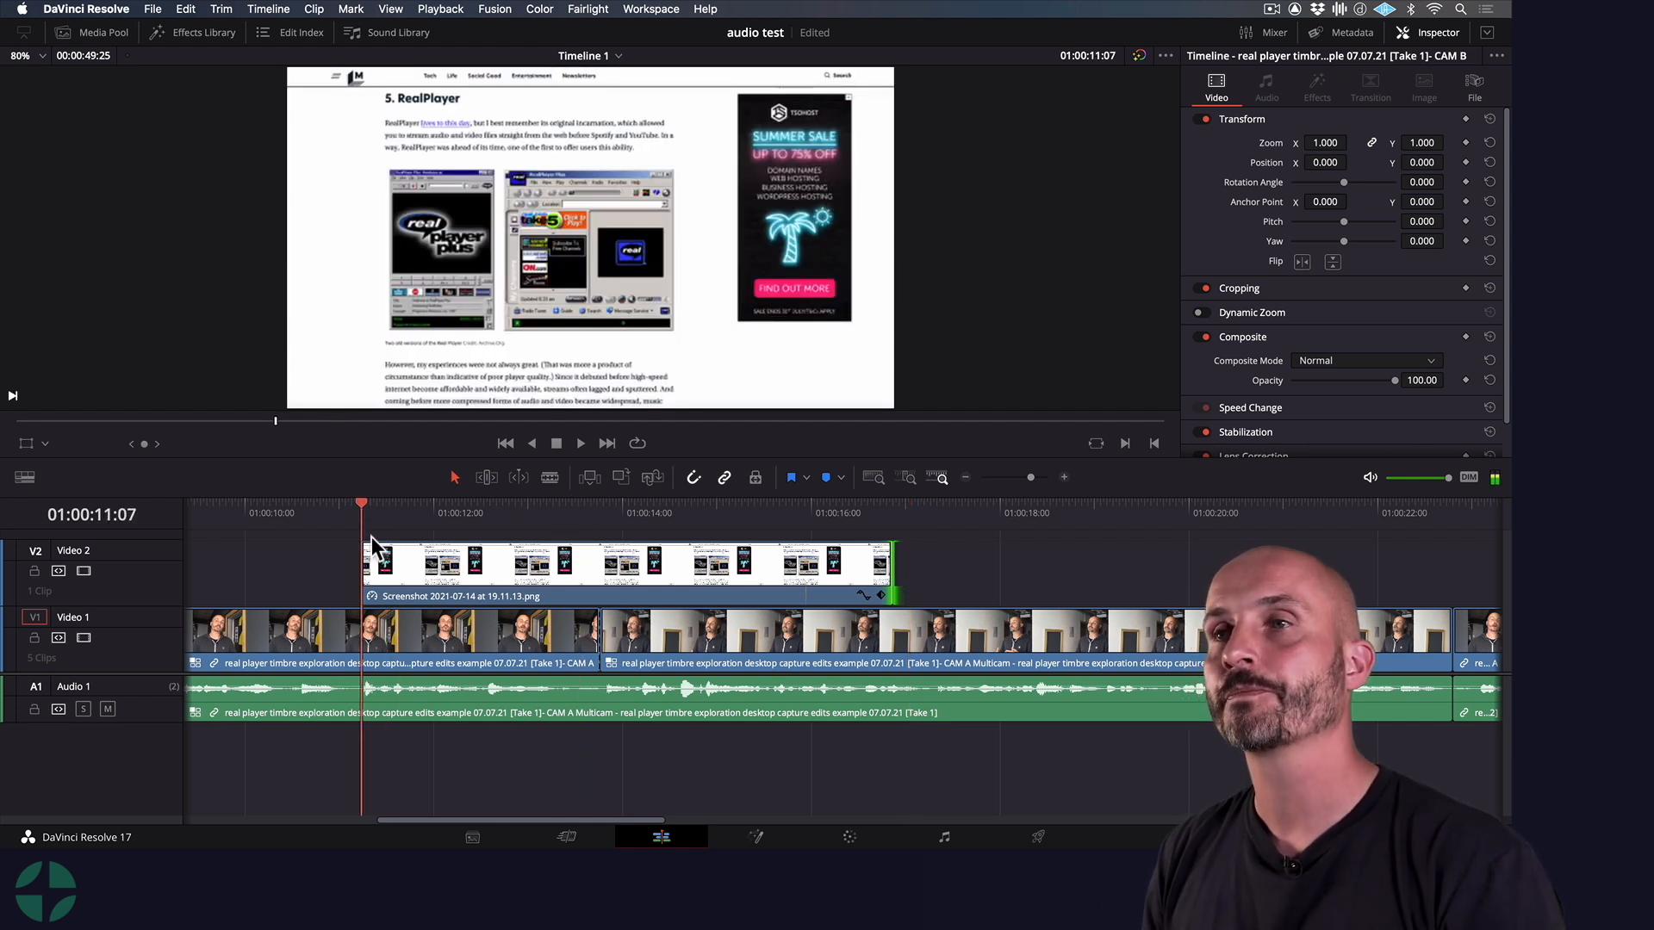
{"action": "left_click", "coordinate": [489, 579]}
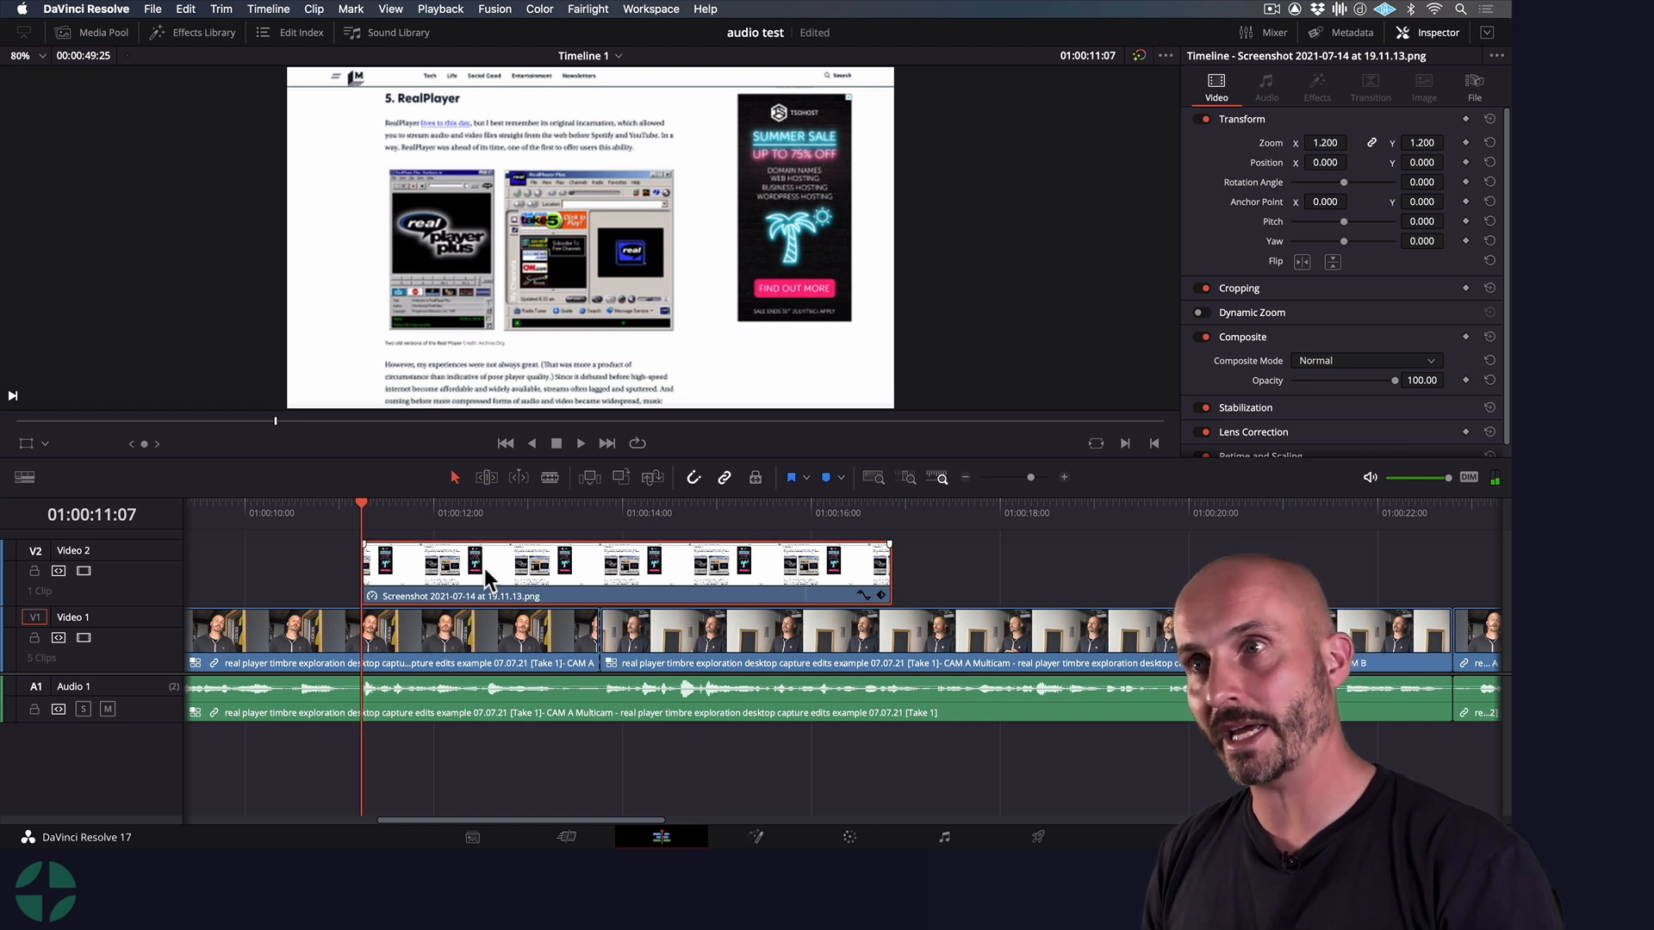
{"action": "key", "text": "BackSpace"}
Add Screenshot 2021-07-14 at 19.11.17 from Finder to Video 2, starting at the playhead
{"action": "key", "text": "super+Tab"}
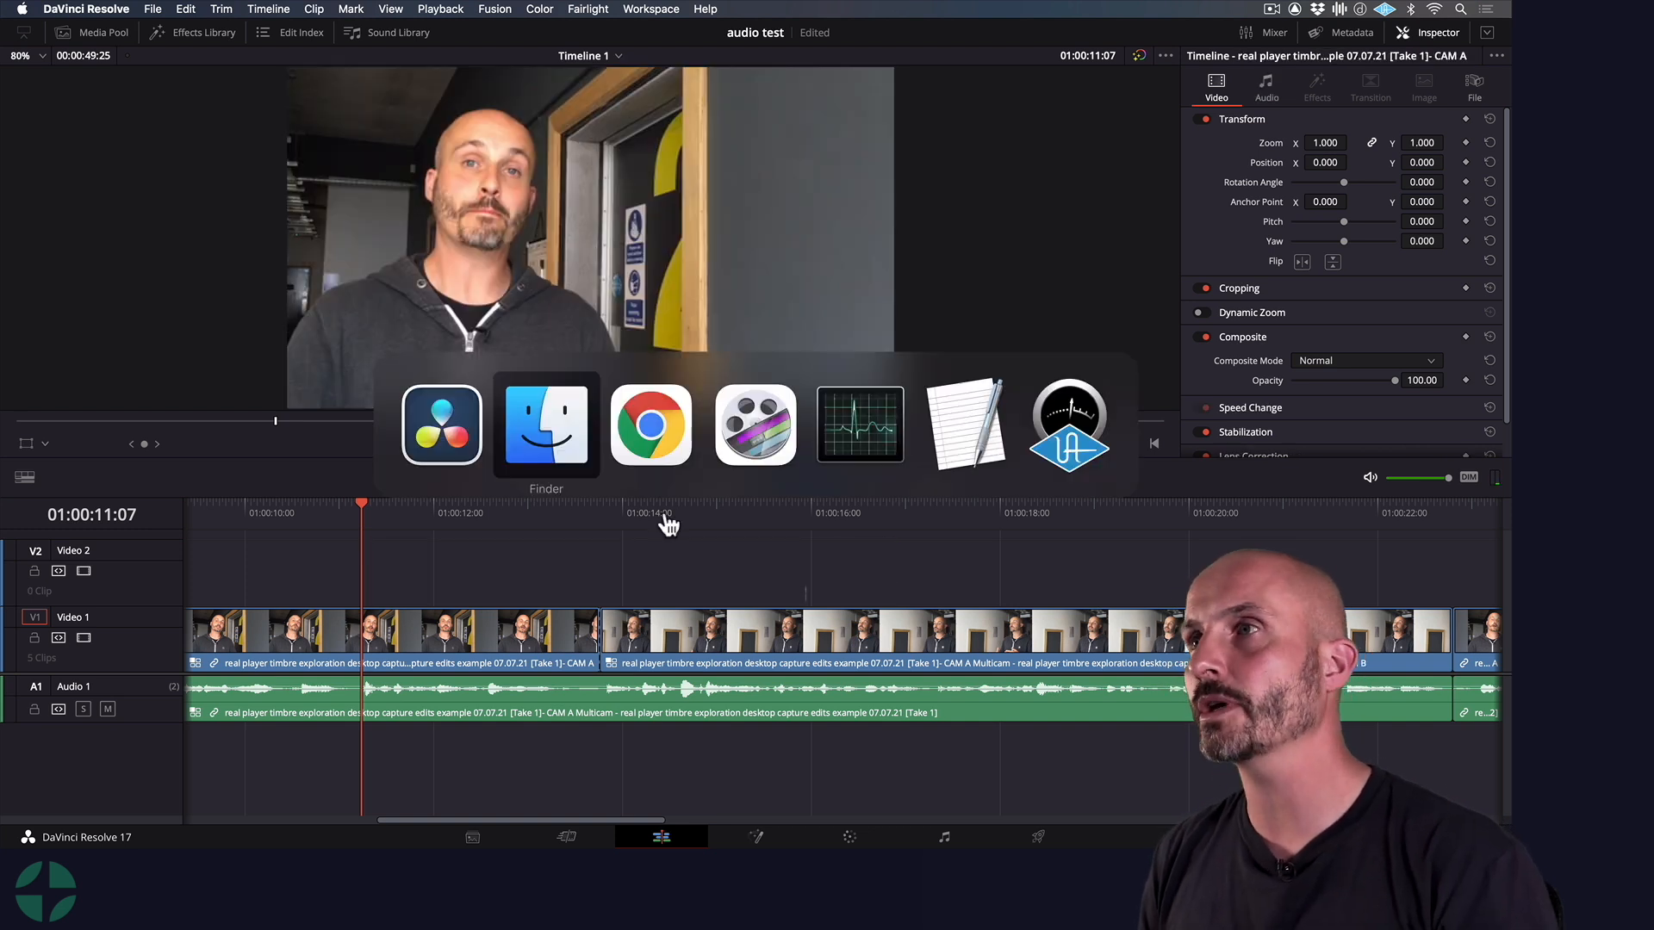
{"action": "left_click", "coordinate": [571, 461]}
{"action": "left_click_drag", "start_coordinate": [364, 129], "coordinate": [387, 556]}
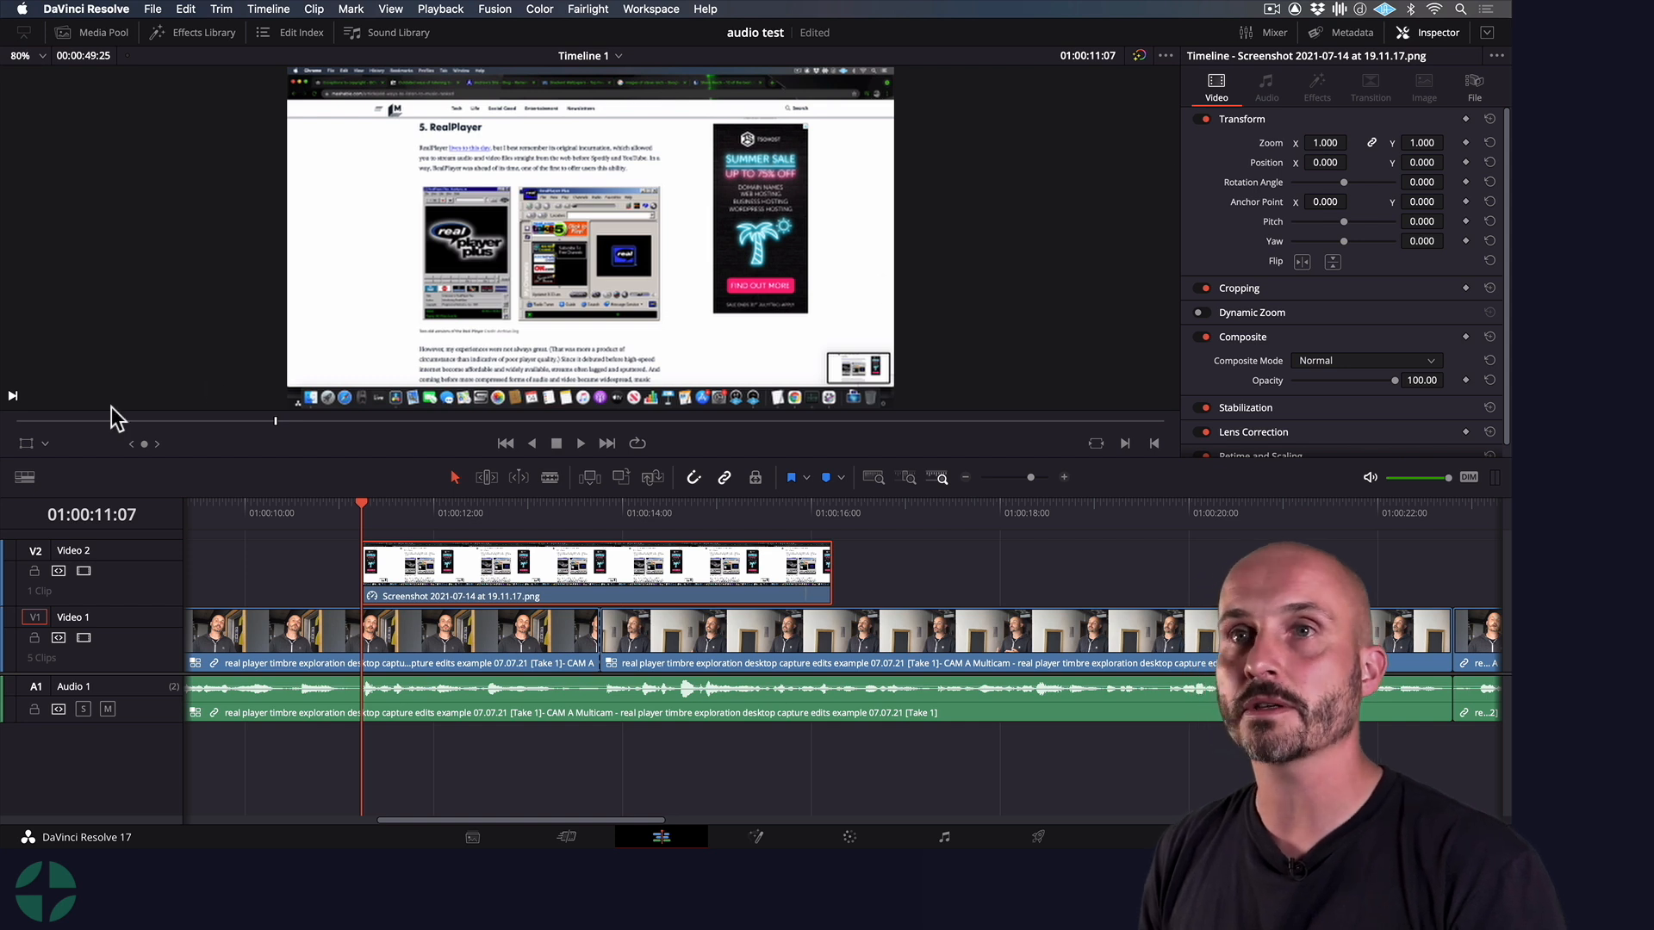
Show the Transform overlay around the full-desktop screenshot in the timeline viewer
{"action": "left_click", "coordinate": [27, 445]}
{"action": "left_click", "coordinate": [44, 444]}
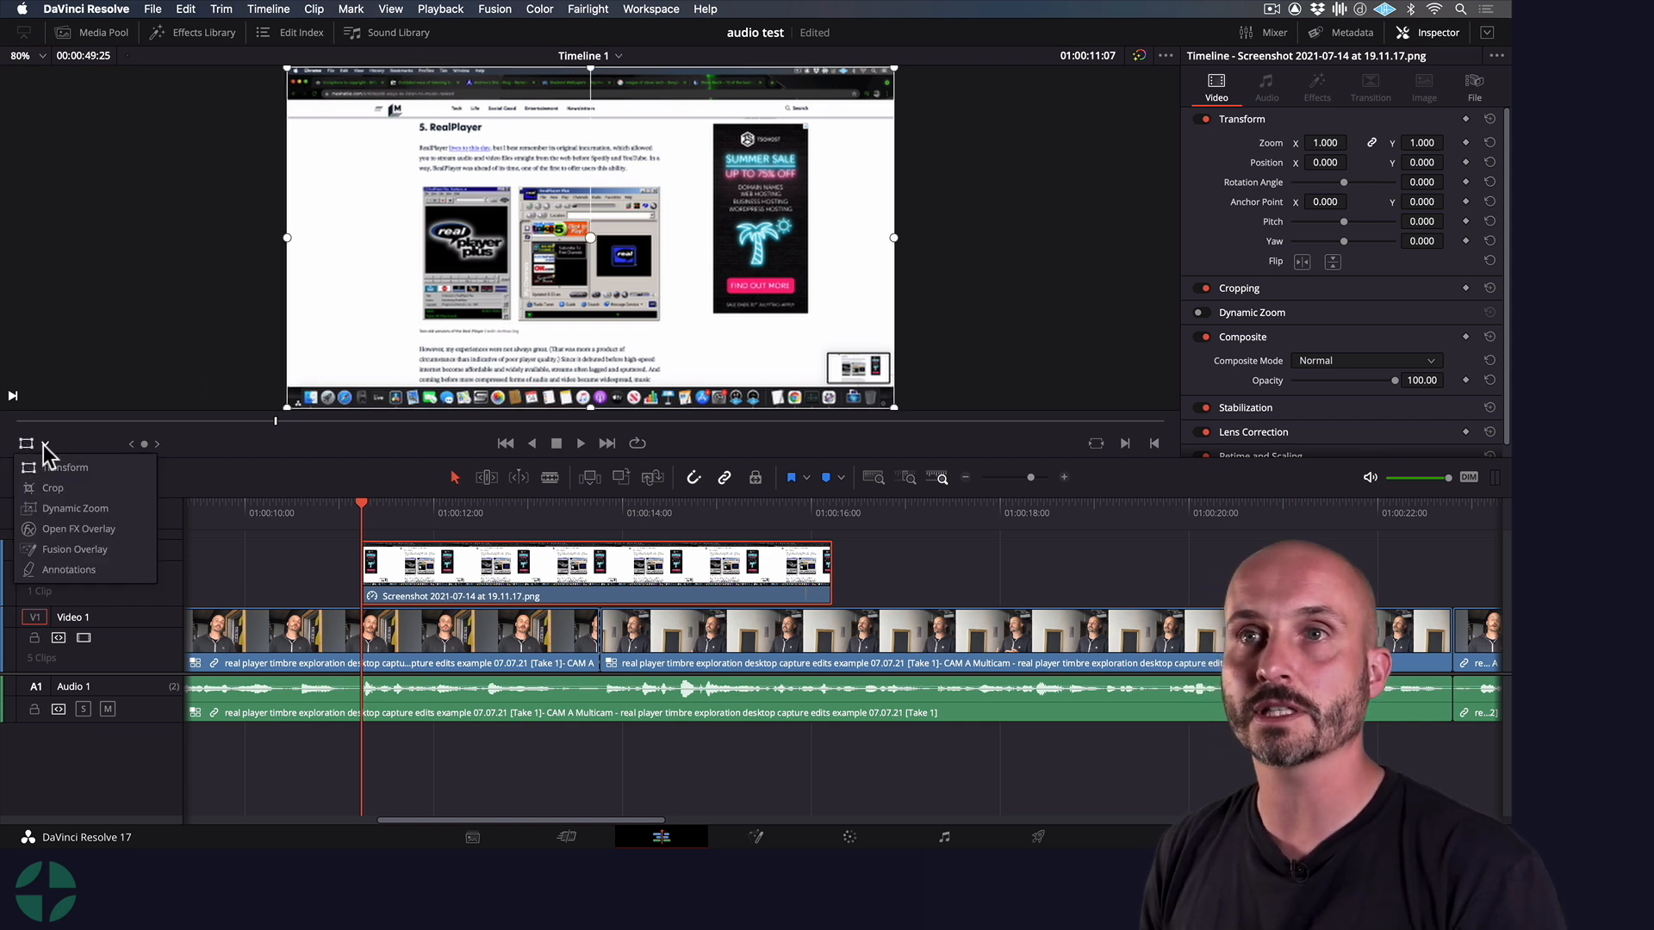
{"action": "left_click", "coordinate": [102, 480]}
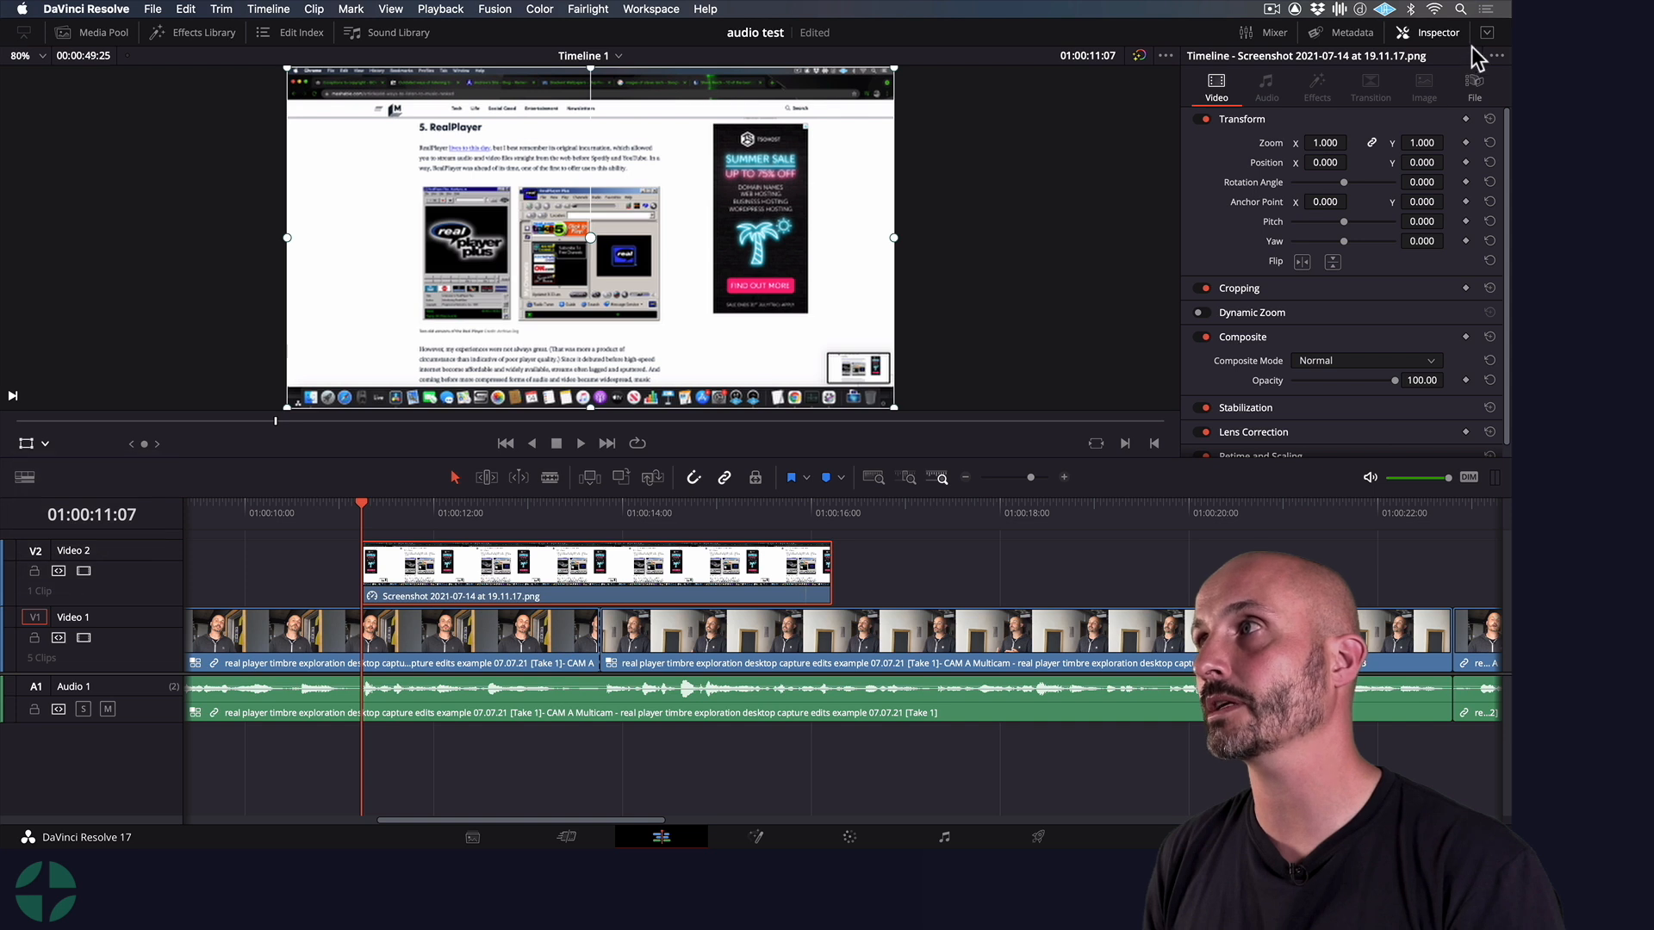
Switch to the dual-viewer layout without the Inspector and set the timeline viewer's zoom to 50%
{"action": "left_click", "coordinate": [1428, 38]}
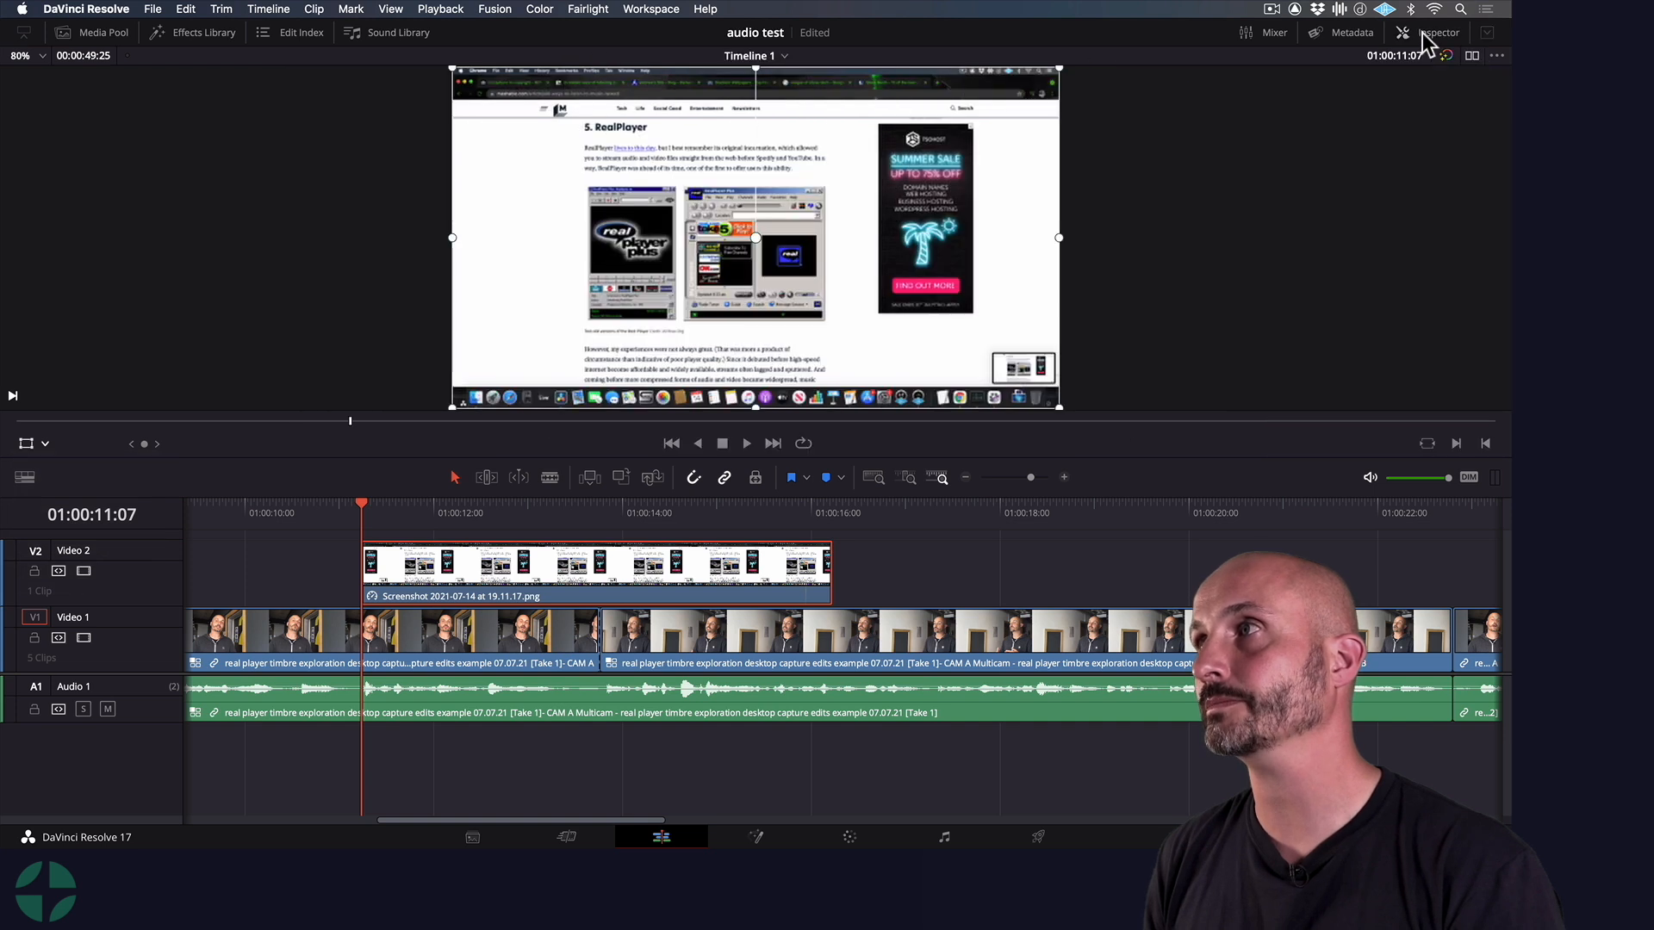
{"action": "left_click", "coordinate": [1473, 57]}
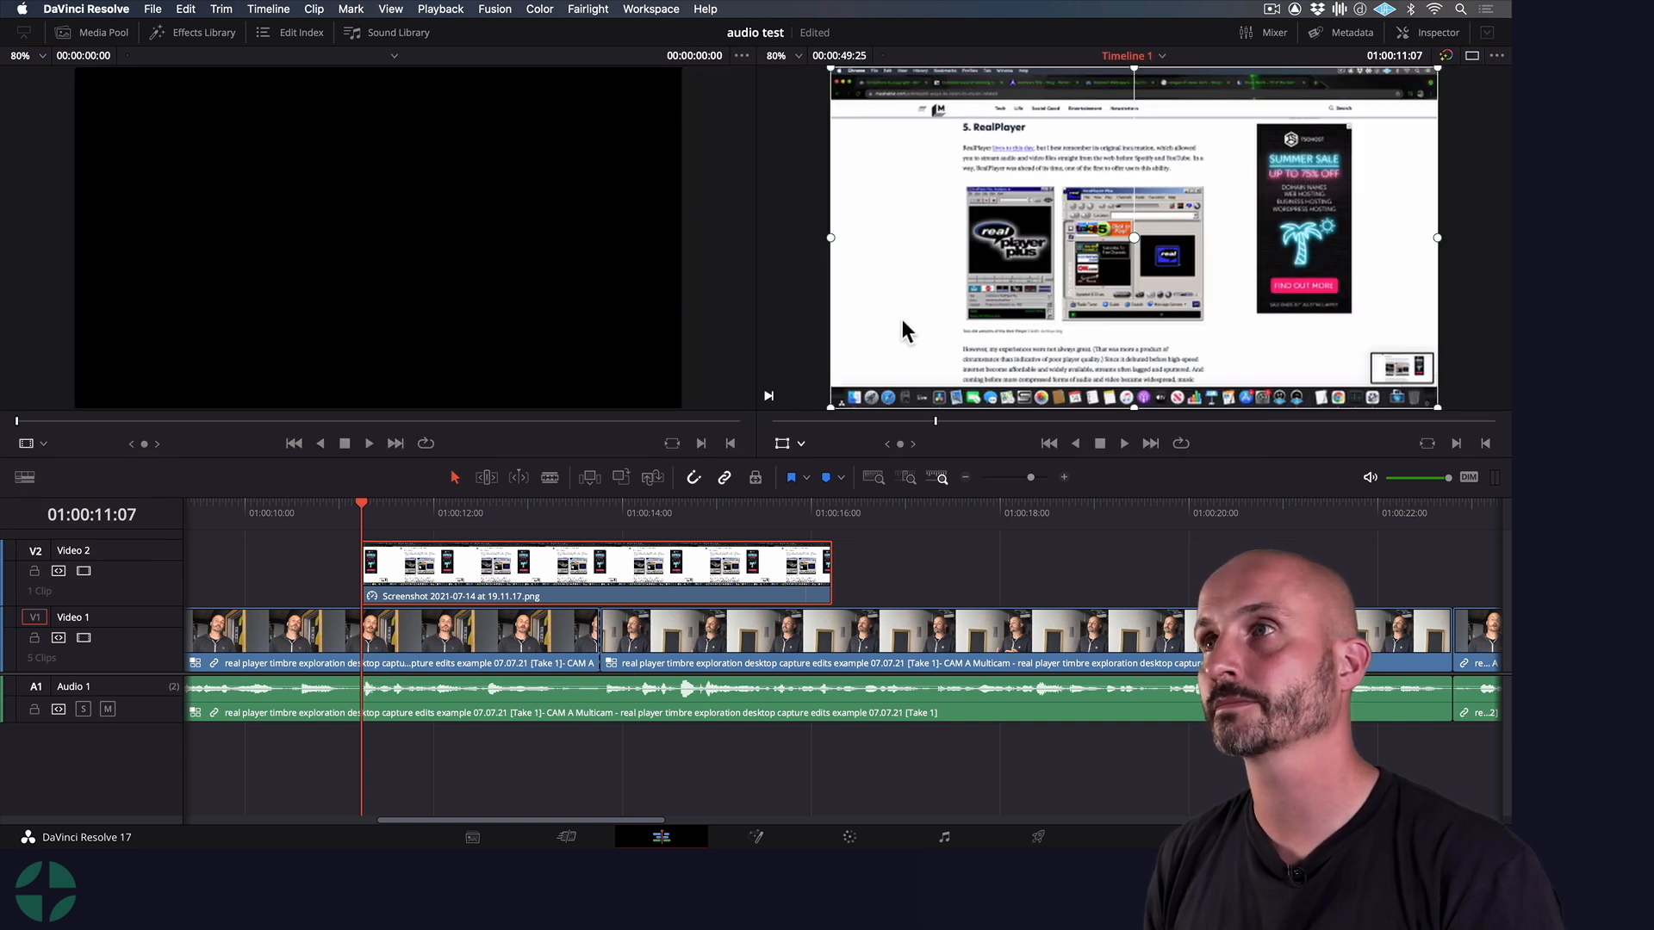
{"action": "left_click", "coordinate": [794, 60]}
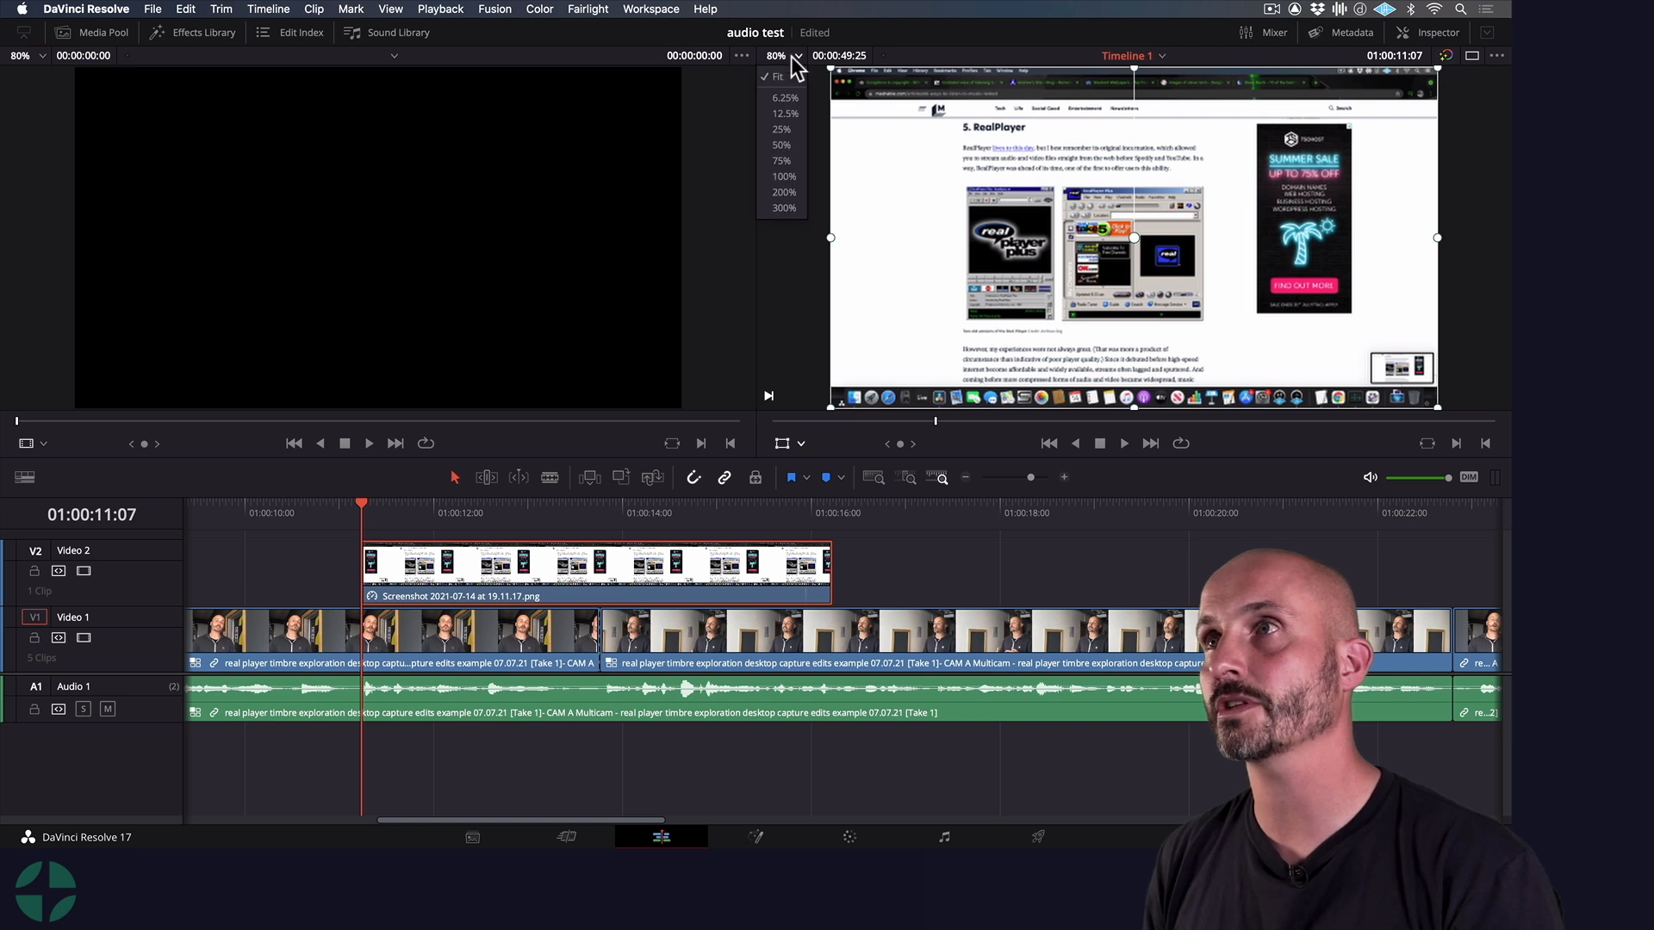
{"action": "left_click", "coordinate": [789, 141]}
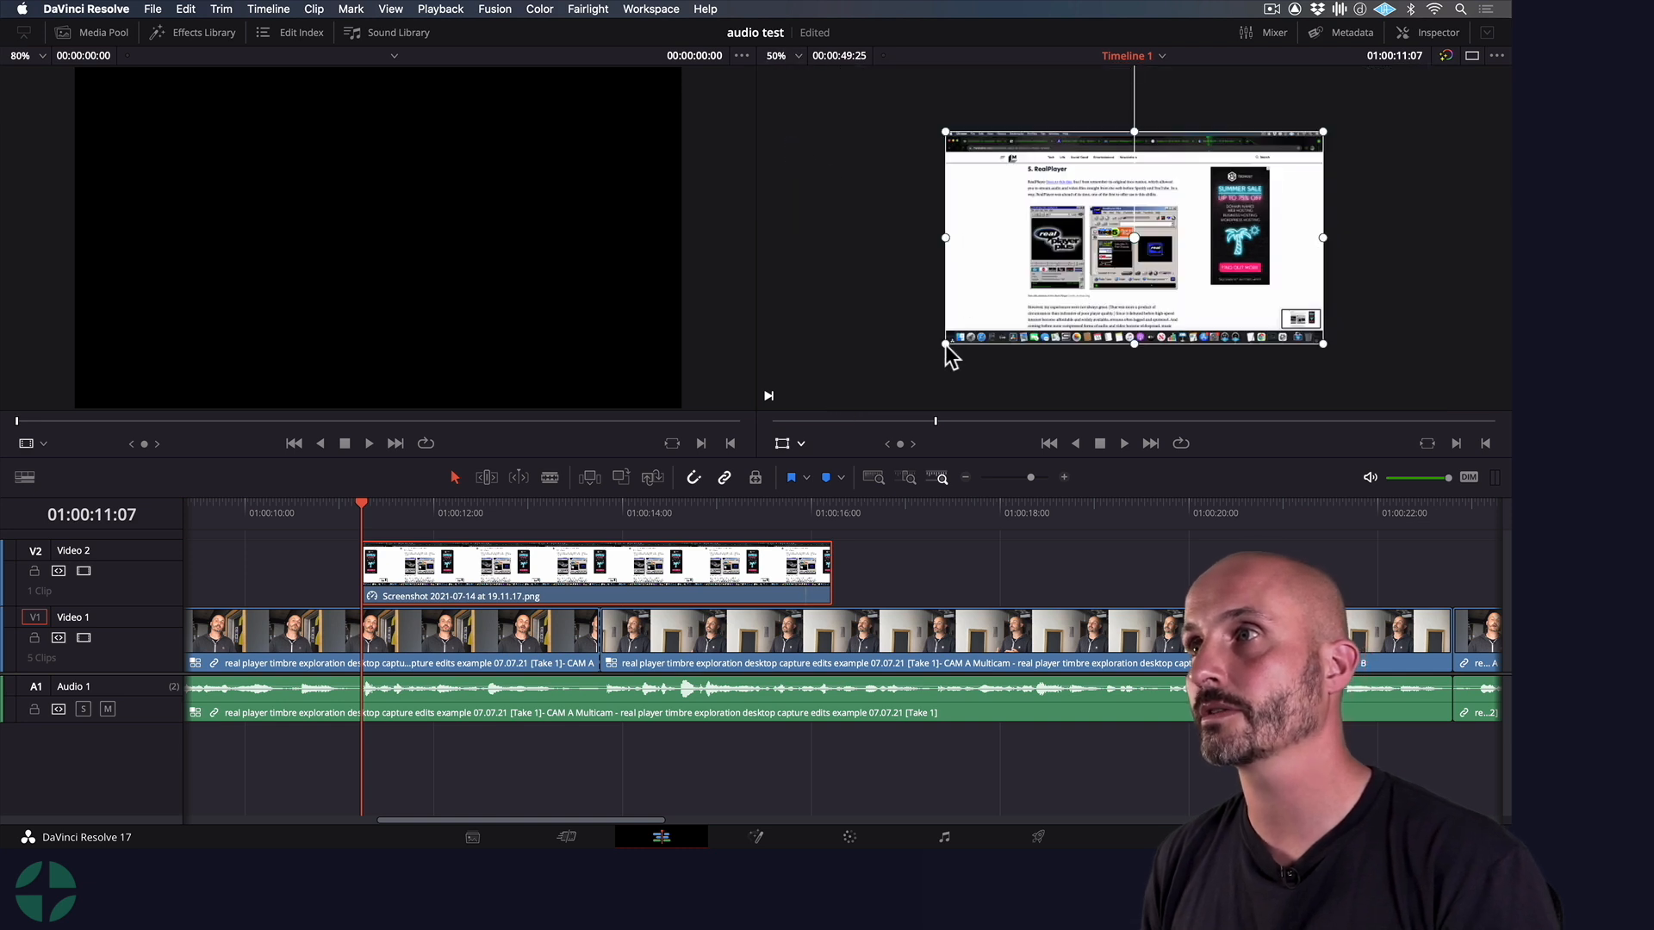
Try enlarging and repositioning the full-desktop screenshot with the Transform overlay, and undo both changes
{"action": "left_click_drag", "start_coordinate": [945, 344], "coordinate": [903, 370]}
{"action": "left_click_drag", "start_coordinate": [1011, 300], "coordinate": [1008, 303]}
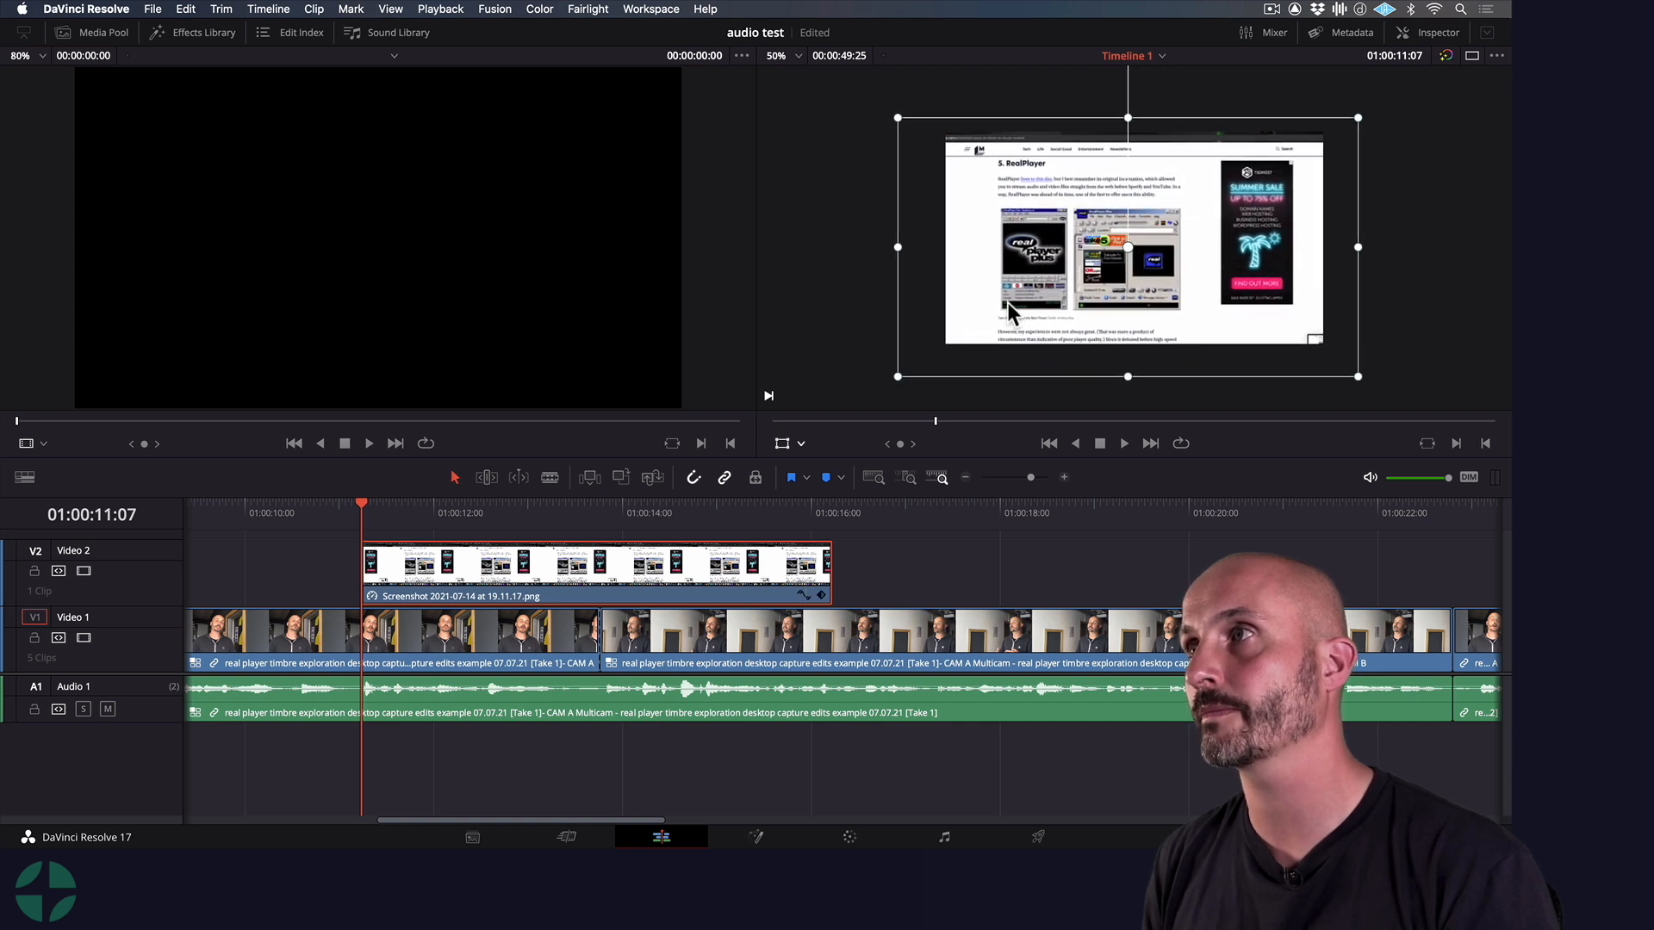
{"action": "key", "text": "super+z"}
{"action": "key", "text": "super+z"}
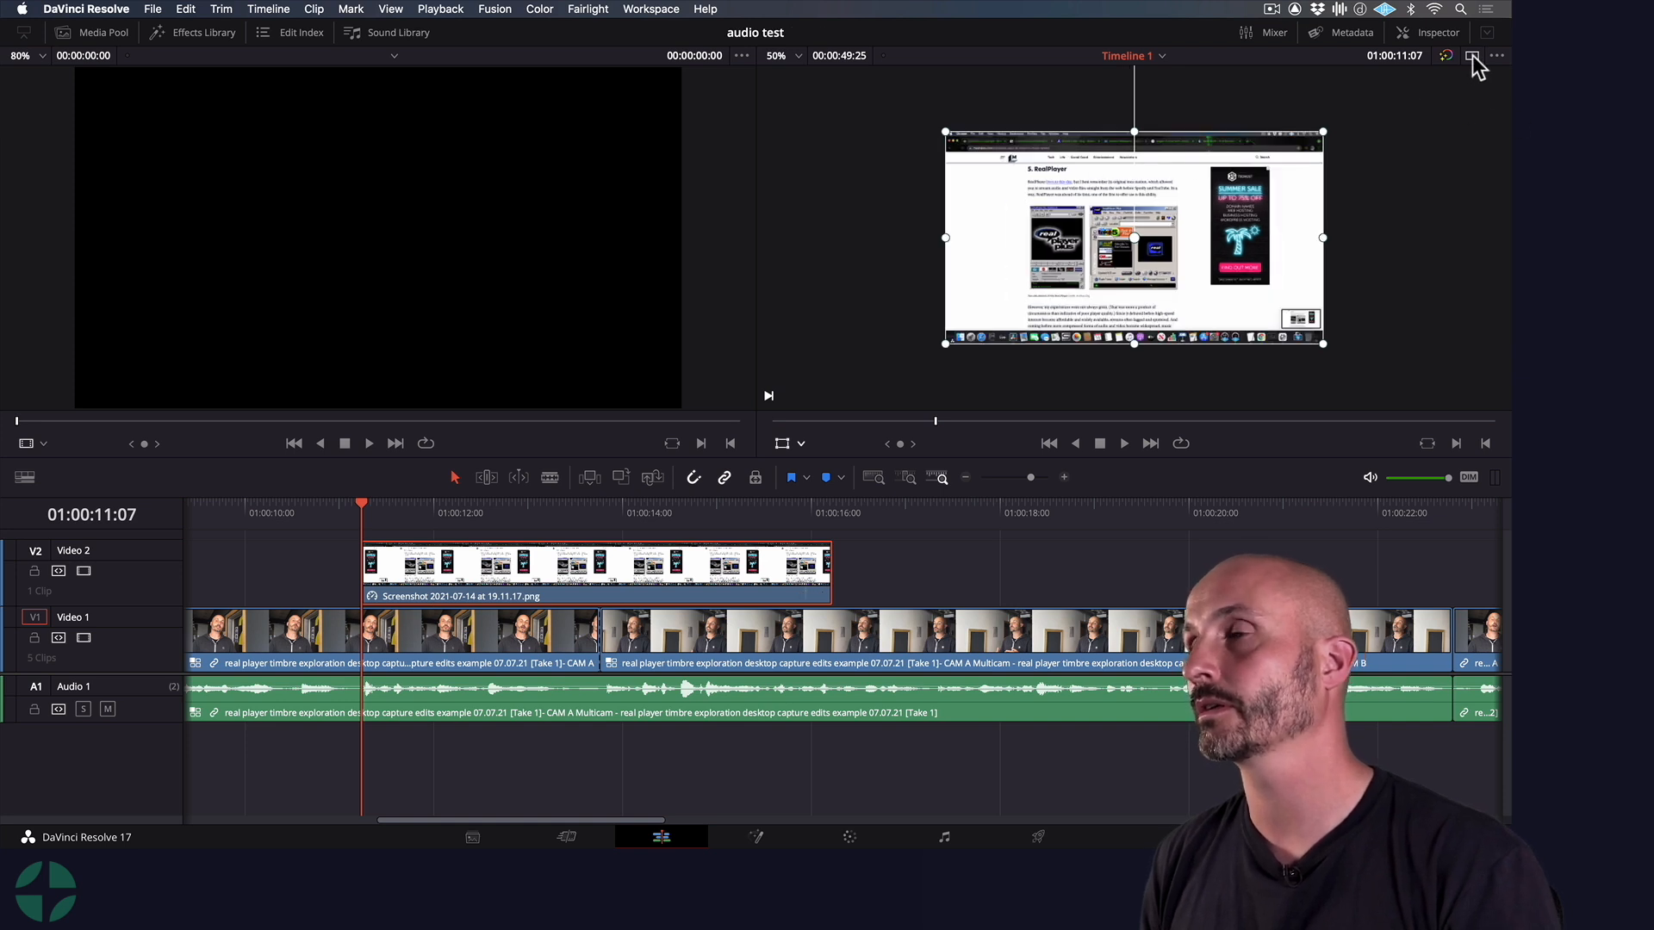
Show the Inspector again and expand the screenshot clip's Cropping settings
{"action": "left_click", "coordinate": [1448, 38]}
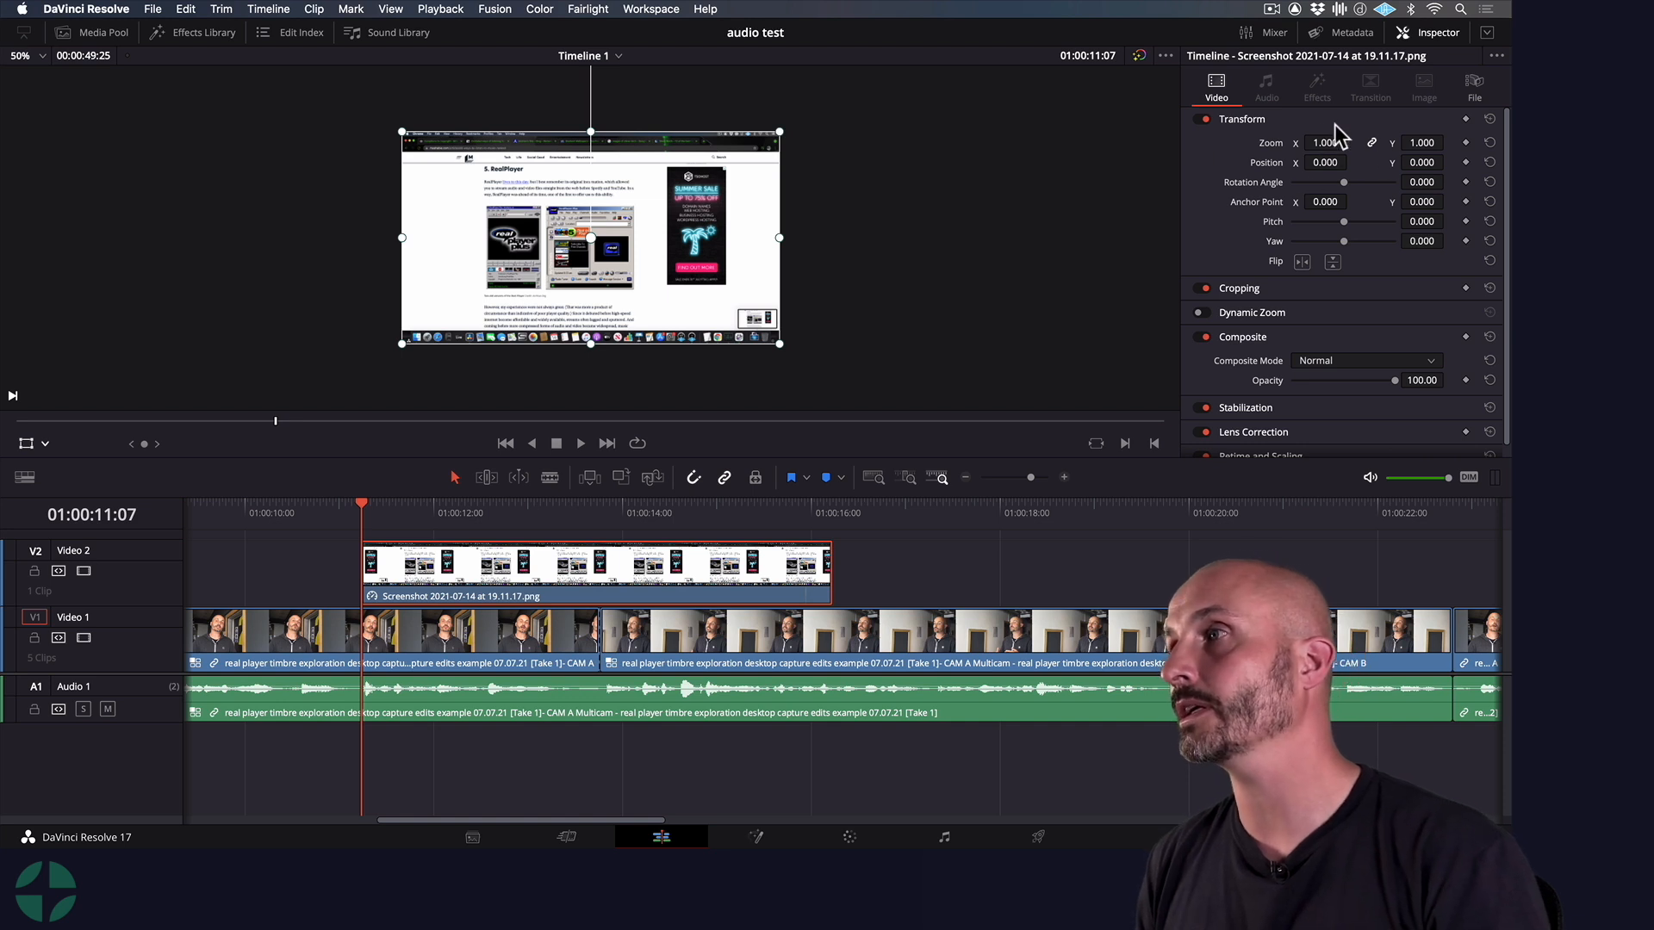
{"action": "left_click", "coordinate": [1234, 289]}
Try the screenshot clip's side crop settings and reset Crop Left and Crop Right to 0.000
{"action": "left_click_drag", "start_coordinate": [1292, 312], "coordinate": [1356, 335]}
{"action": "double_click", "coordinate": [1258, 314]}
{"action": "double_click", "coordinate": [1277, 334]}
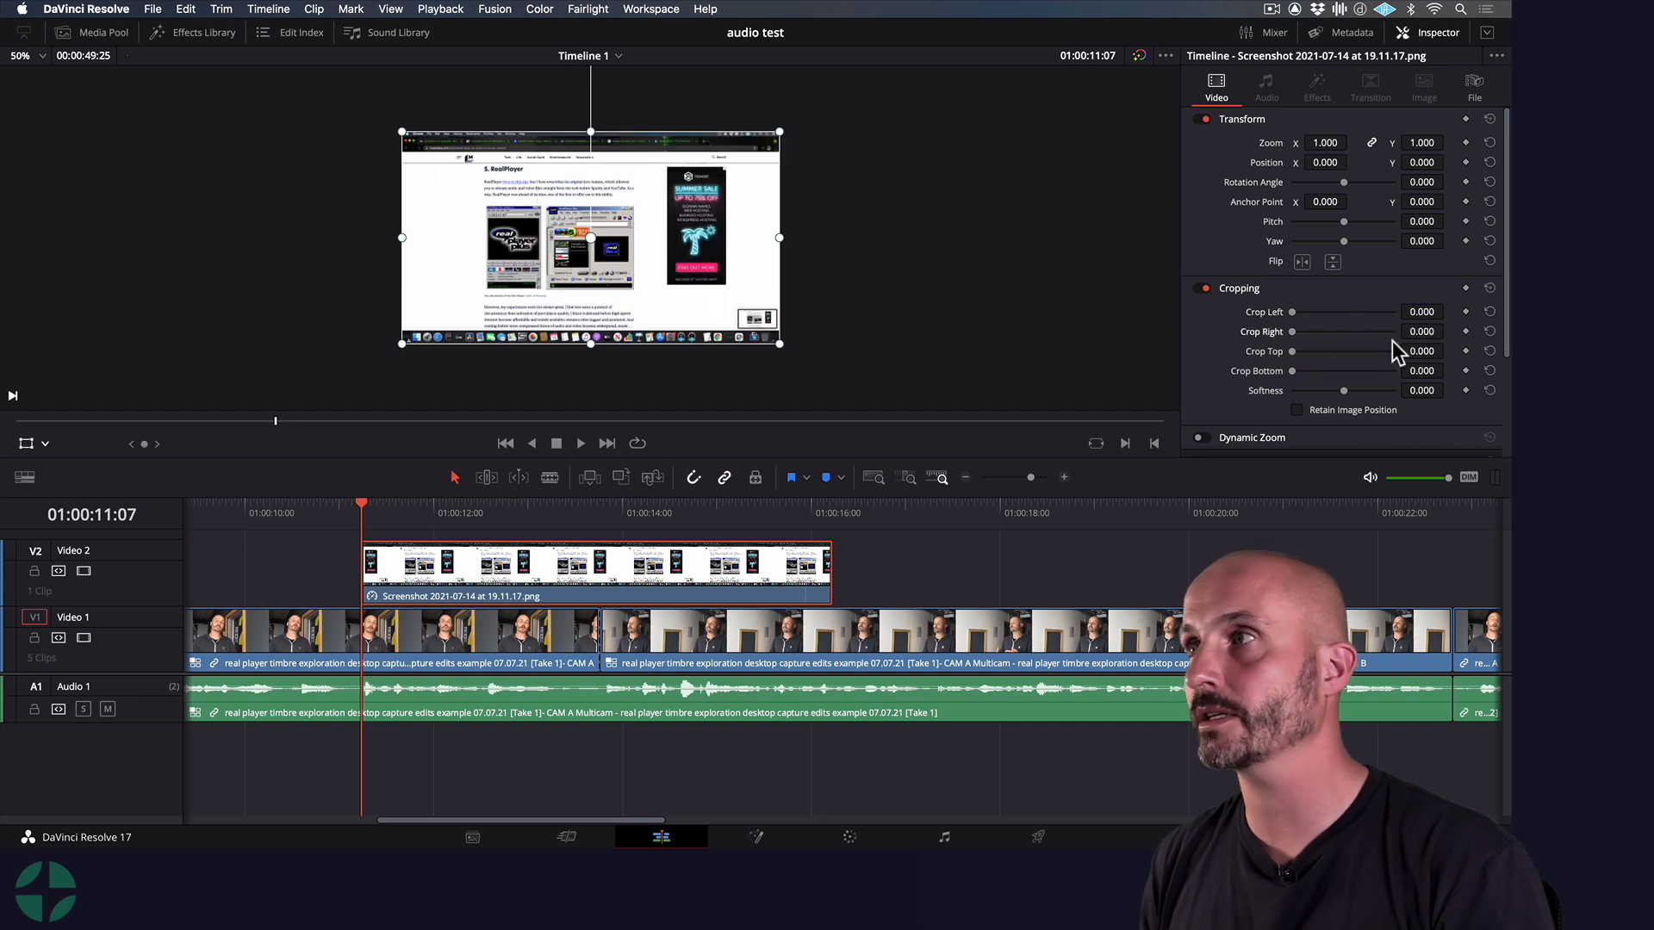
Crop the browser bar and dock off the screenshot in the viewer, with Crop Top 26 and Crop Bottom 17
{"action": "left_click", "coordinate": [45, 443]}
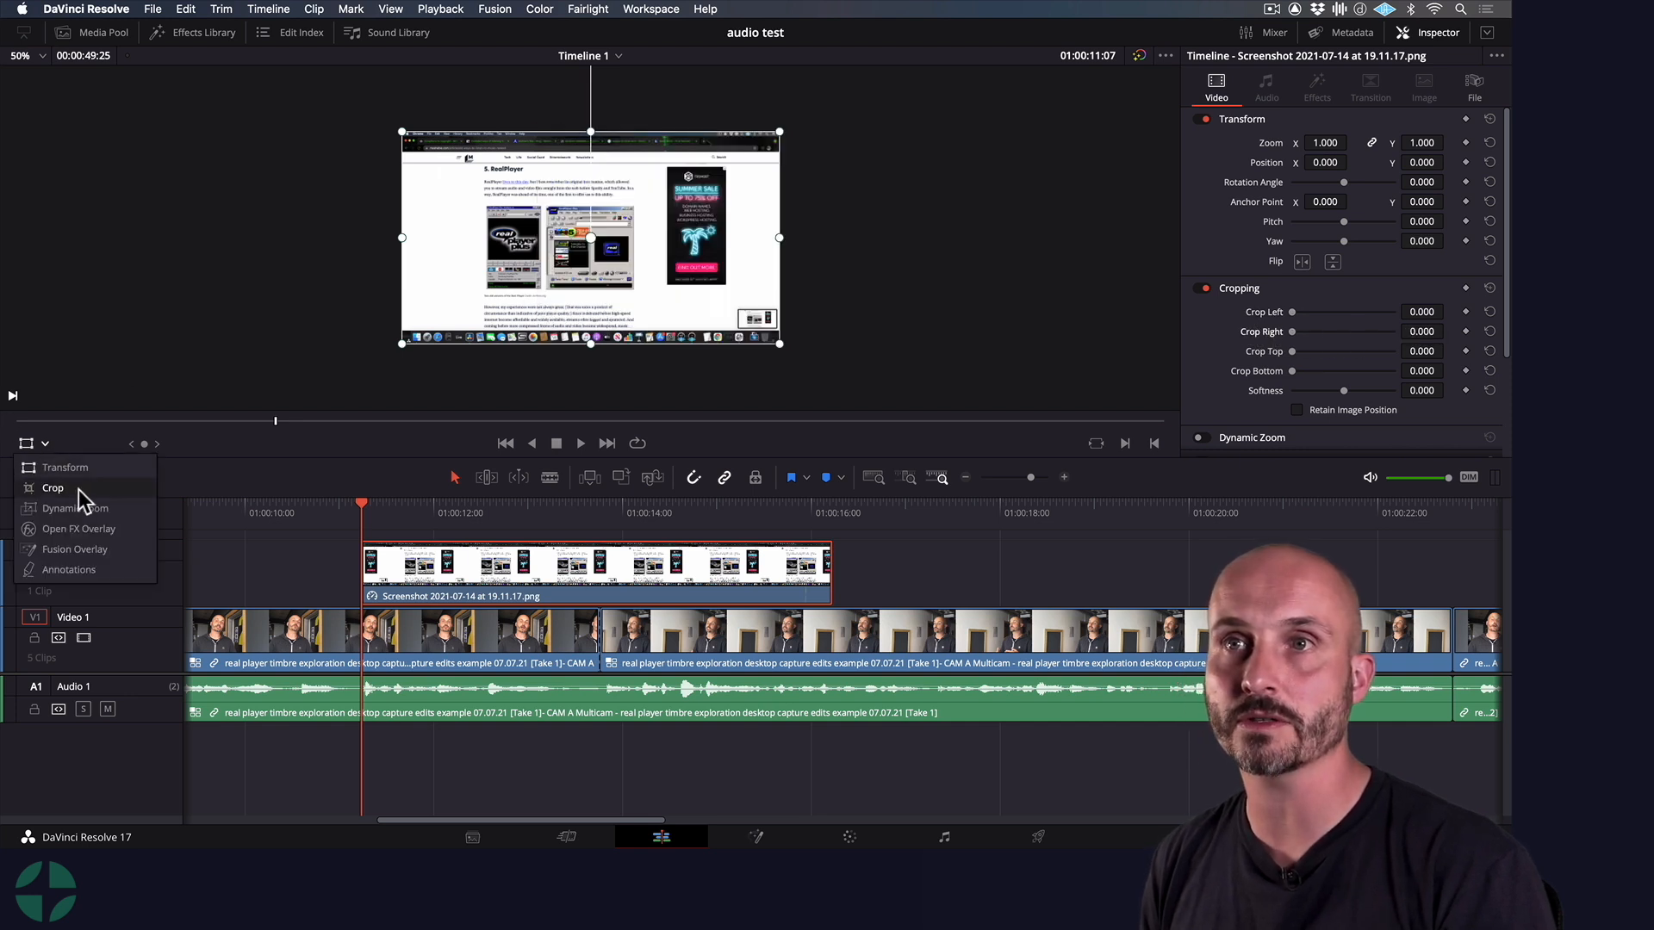
{"action": "left_click", "coordinate": [54, 488]}
{"action": "left_click_drag", "start_coordinate": [590, 131], "coordinate": [587, 151]}
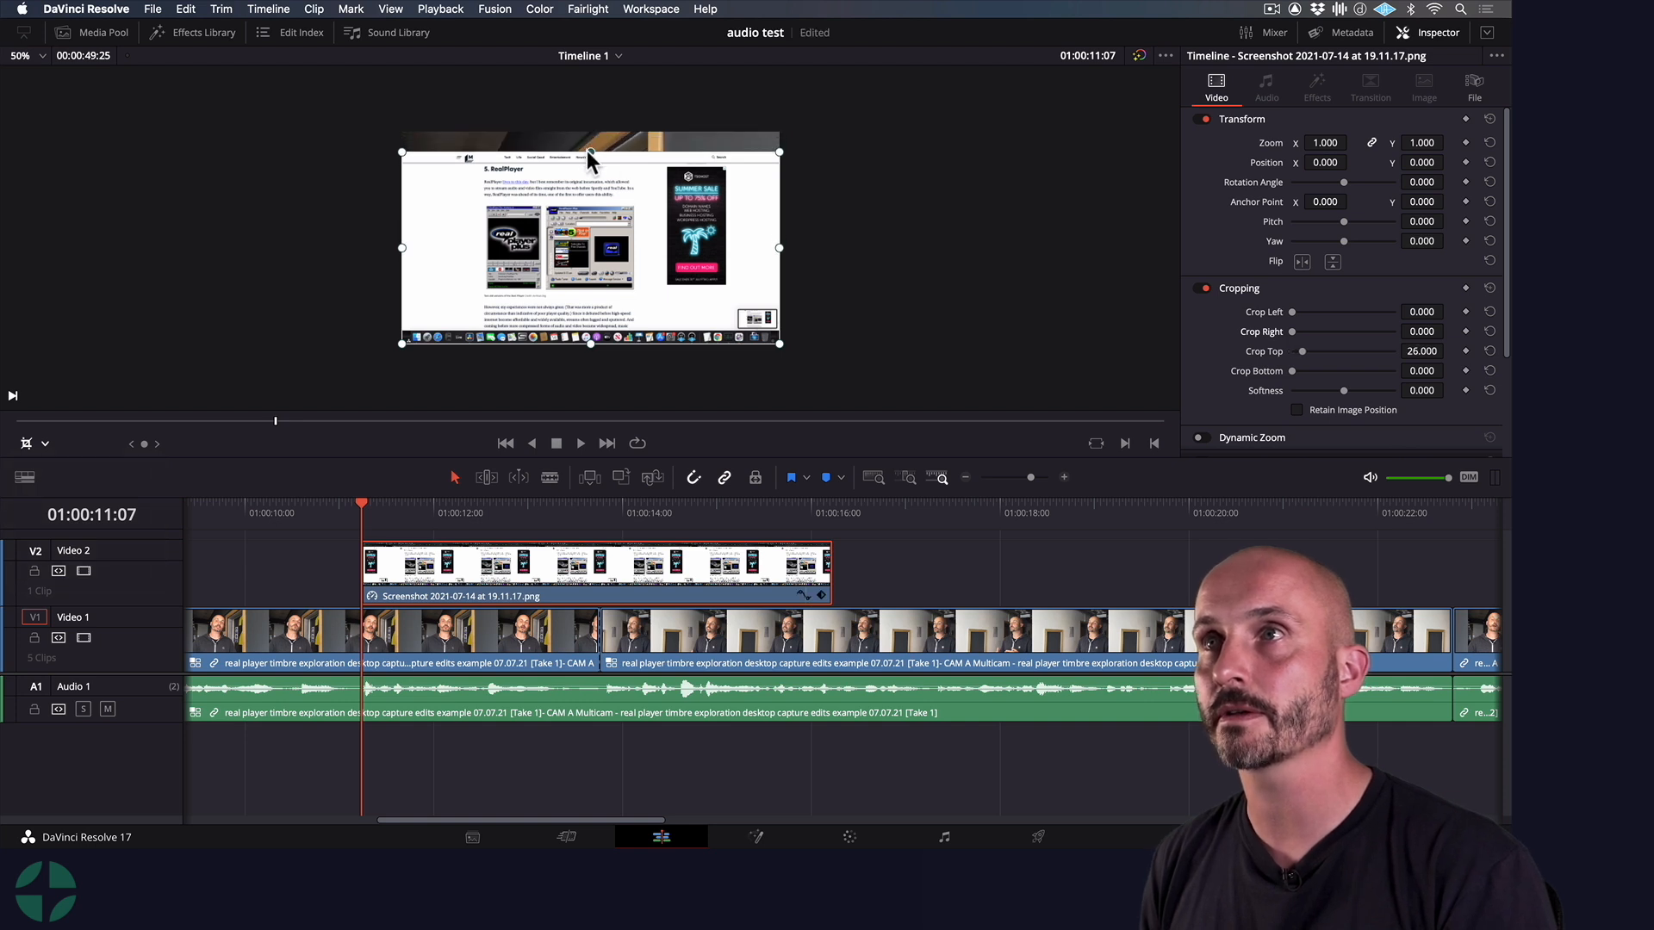
{"action": "left_click_drag", "start_coordinate": [589, 343], "coordinate": [590, 330]}
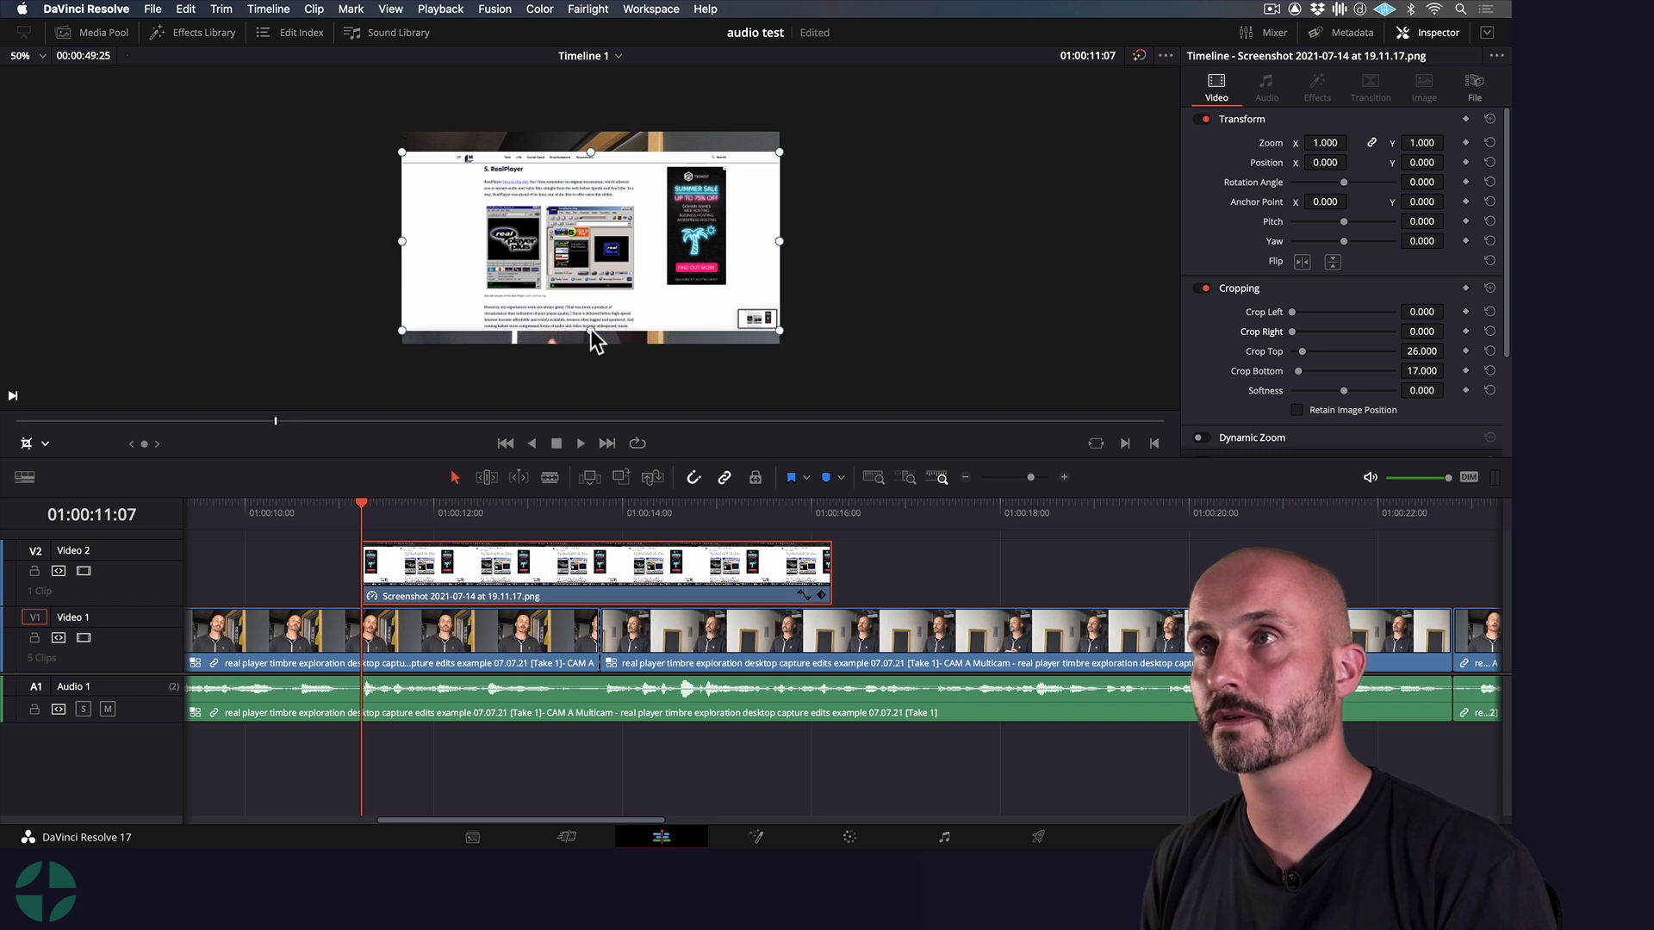
Enlarge the cropped screenshot with the Transform overlay past the frame edges and nudge its position
{"action": "left_click", "coordinate": [43, 443]}
{"action": "left_click", "coordinate": [62, 469]}
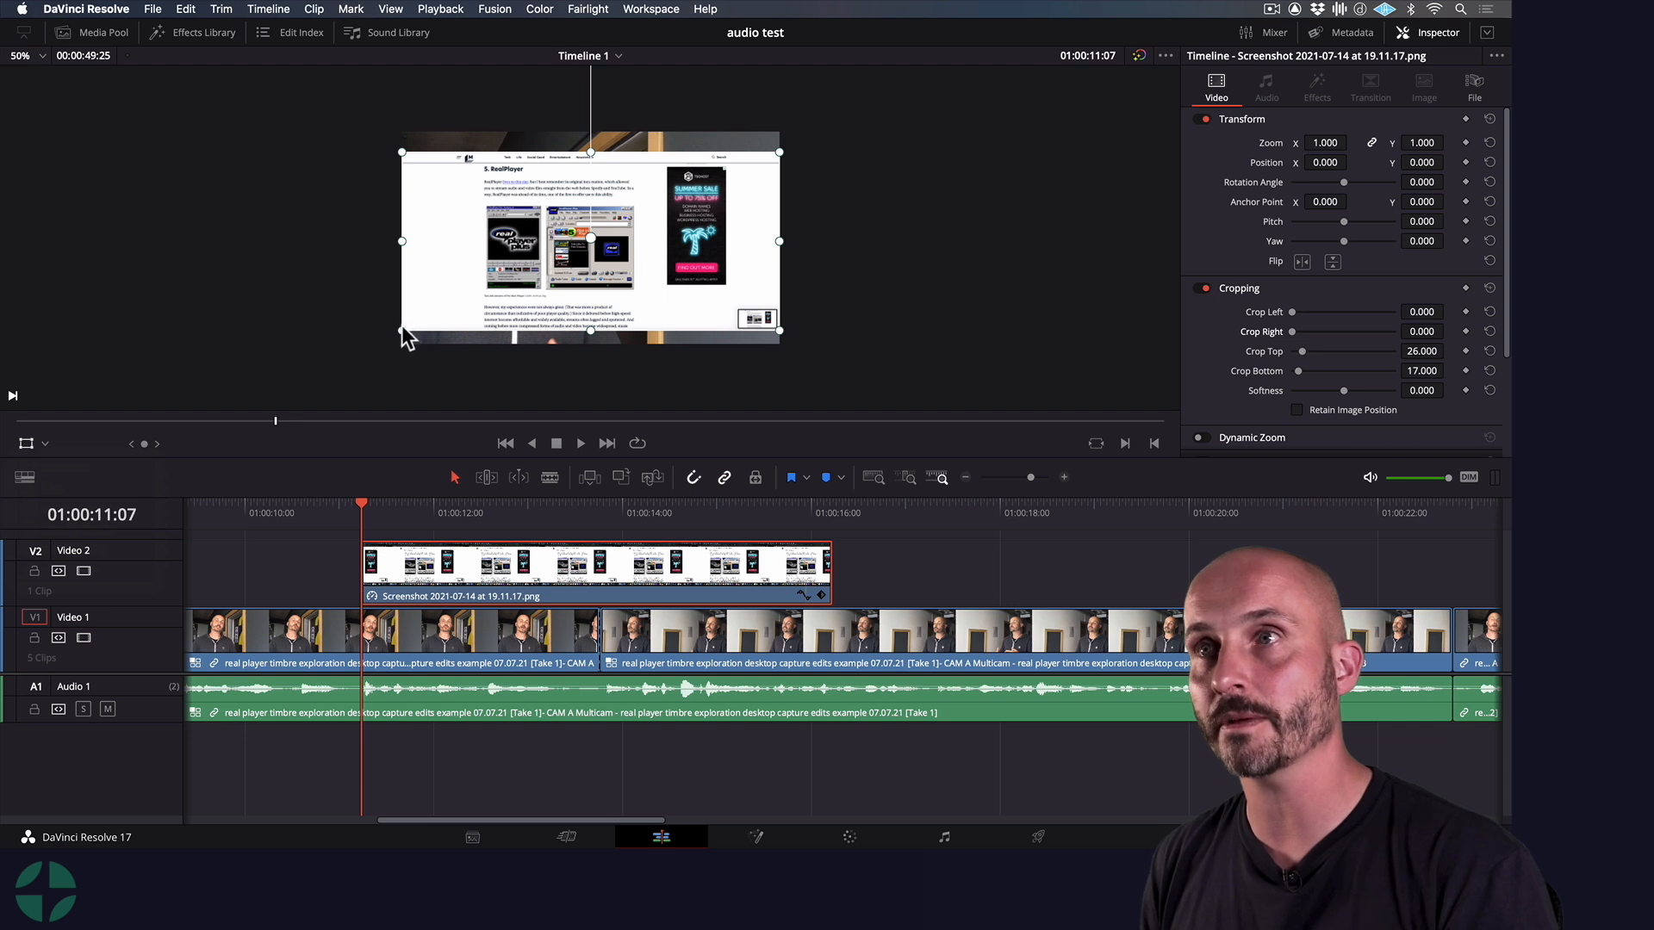
{"action": "left_click_drag", "start_coordinate": [402, 330], "coordinate": [362, 360]}
{"action": "left_click_drag", "start_coordinate": [571, 300], "coordinate": [572, 299]}
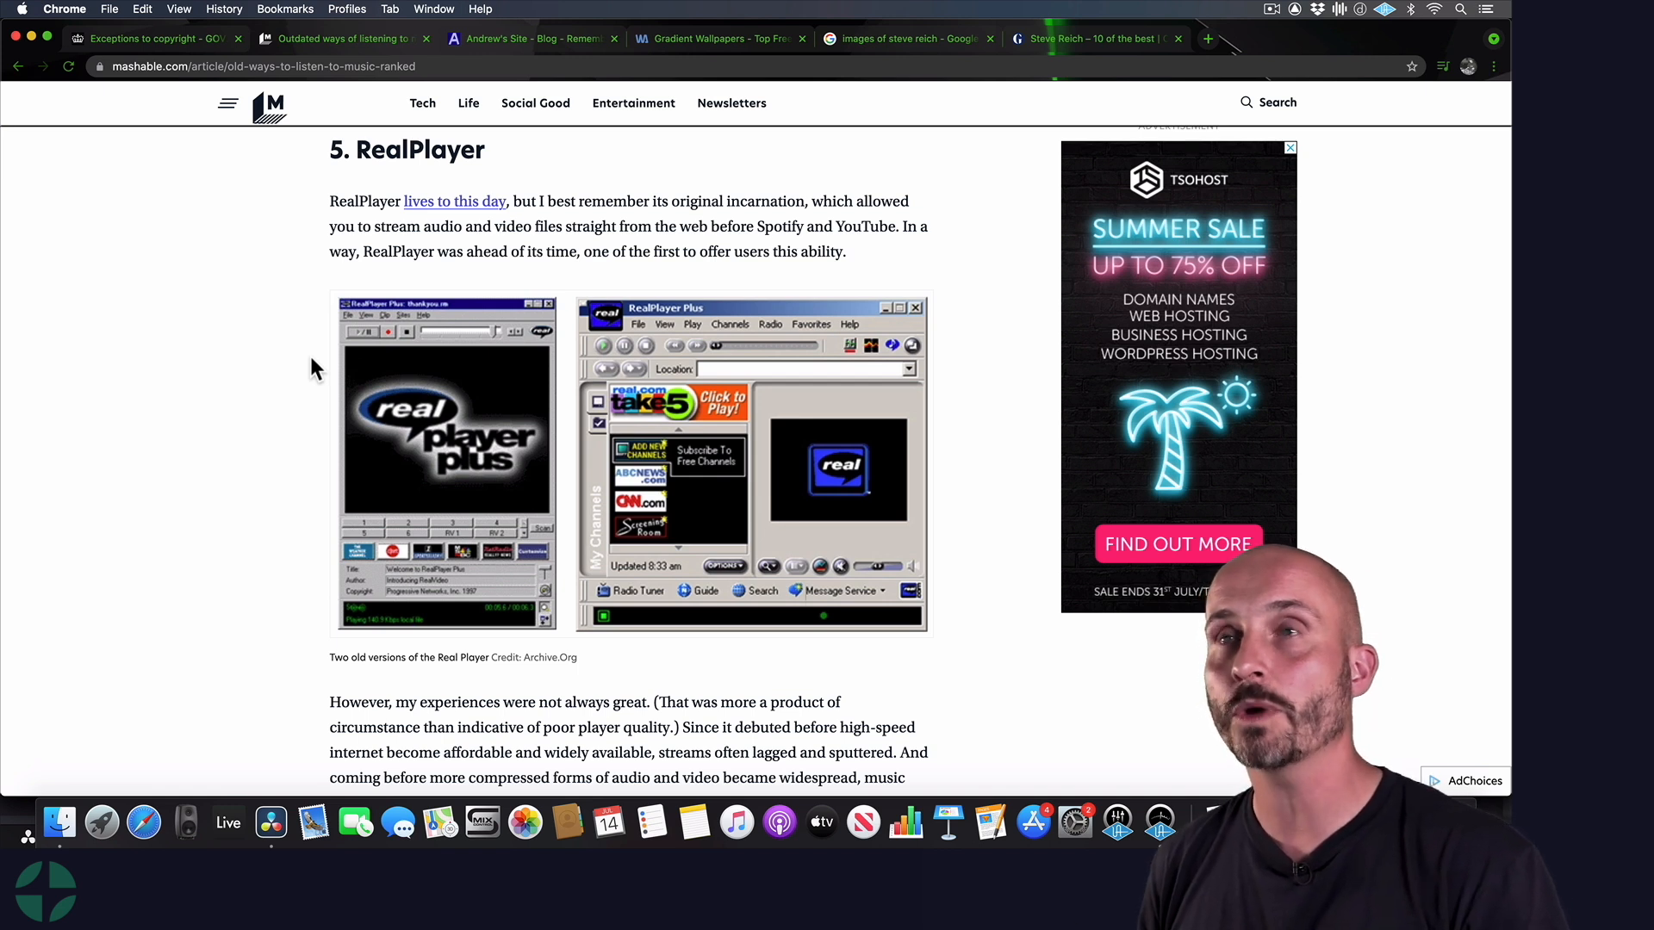
Switch to DaVinci Resolve and add Screenshot 2021-07-14 at 19.11.13.png from the Desktop to Video 2 at 01:00:11:07
{"action": "key", "text": "super+Tab"}
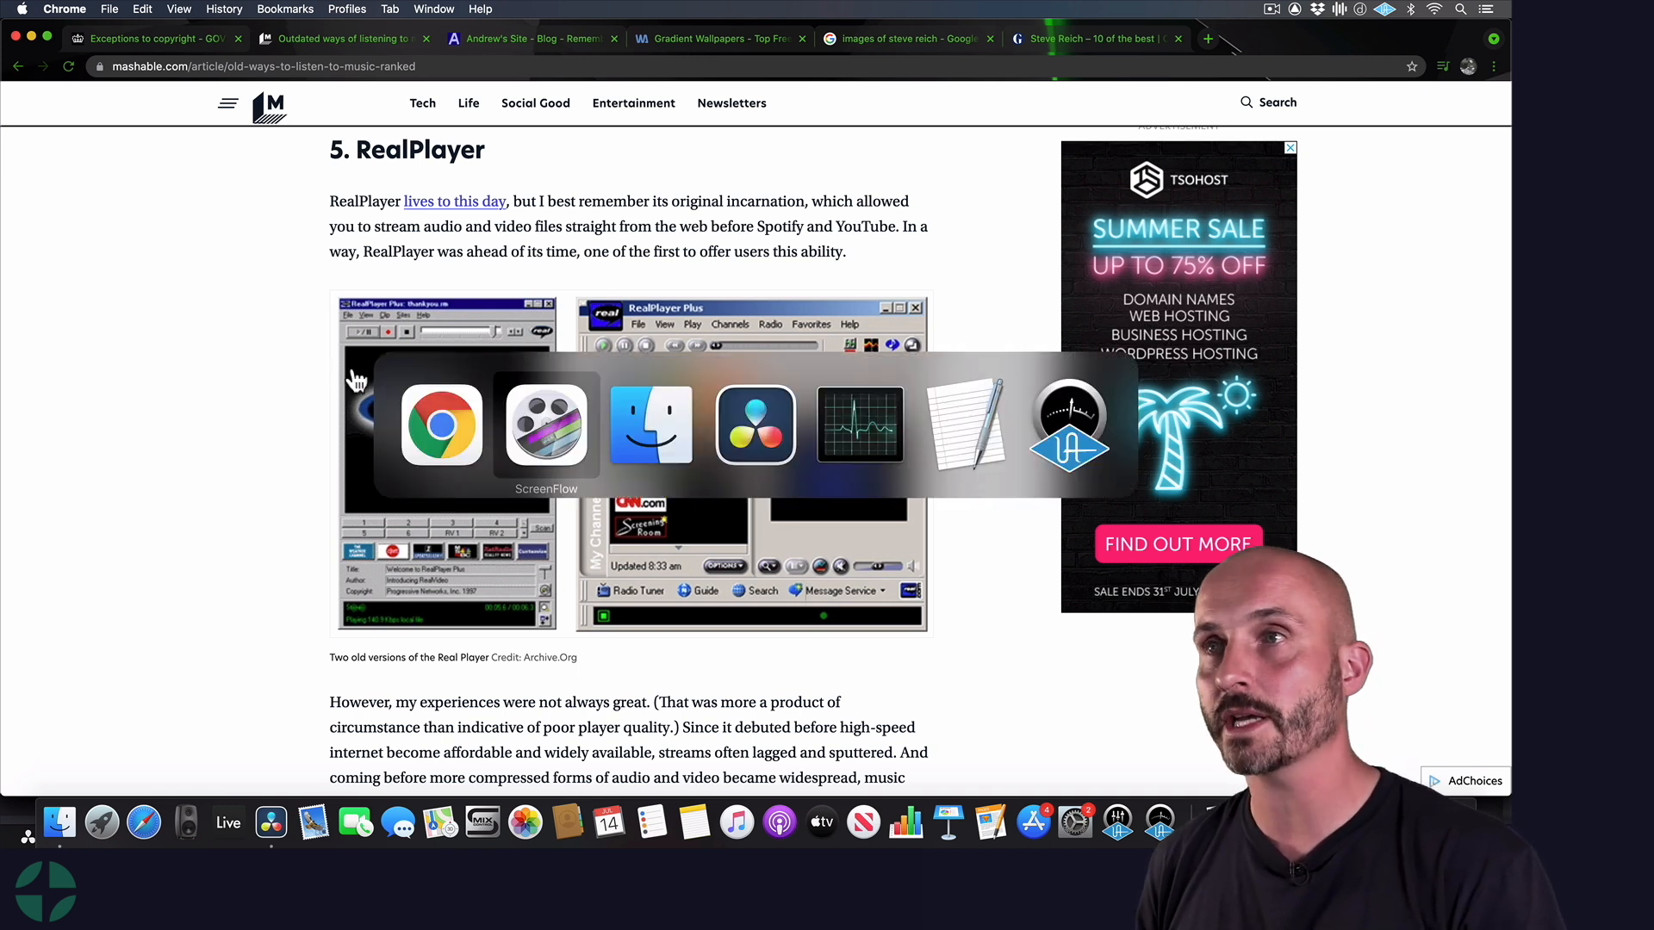
{"action": "left_click", "coordinate": [744, 456]}
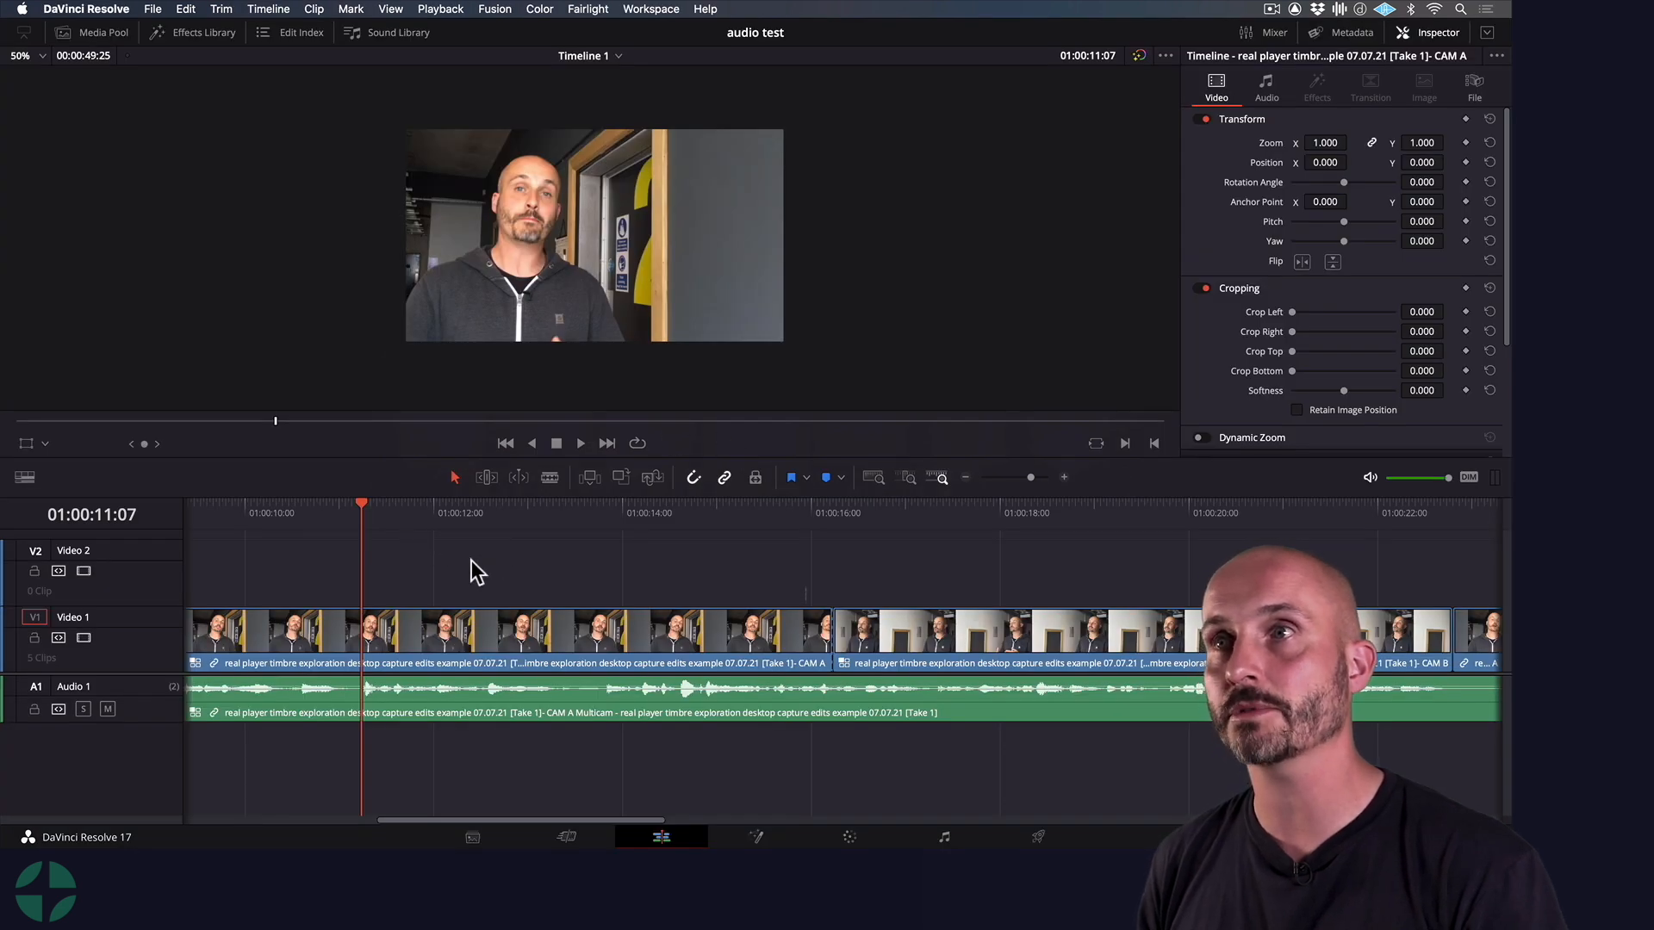
{"action": "key", "text": "super+Tab"}
{"action": "key", "text": "super+Tab"}
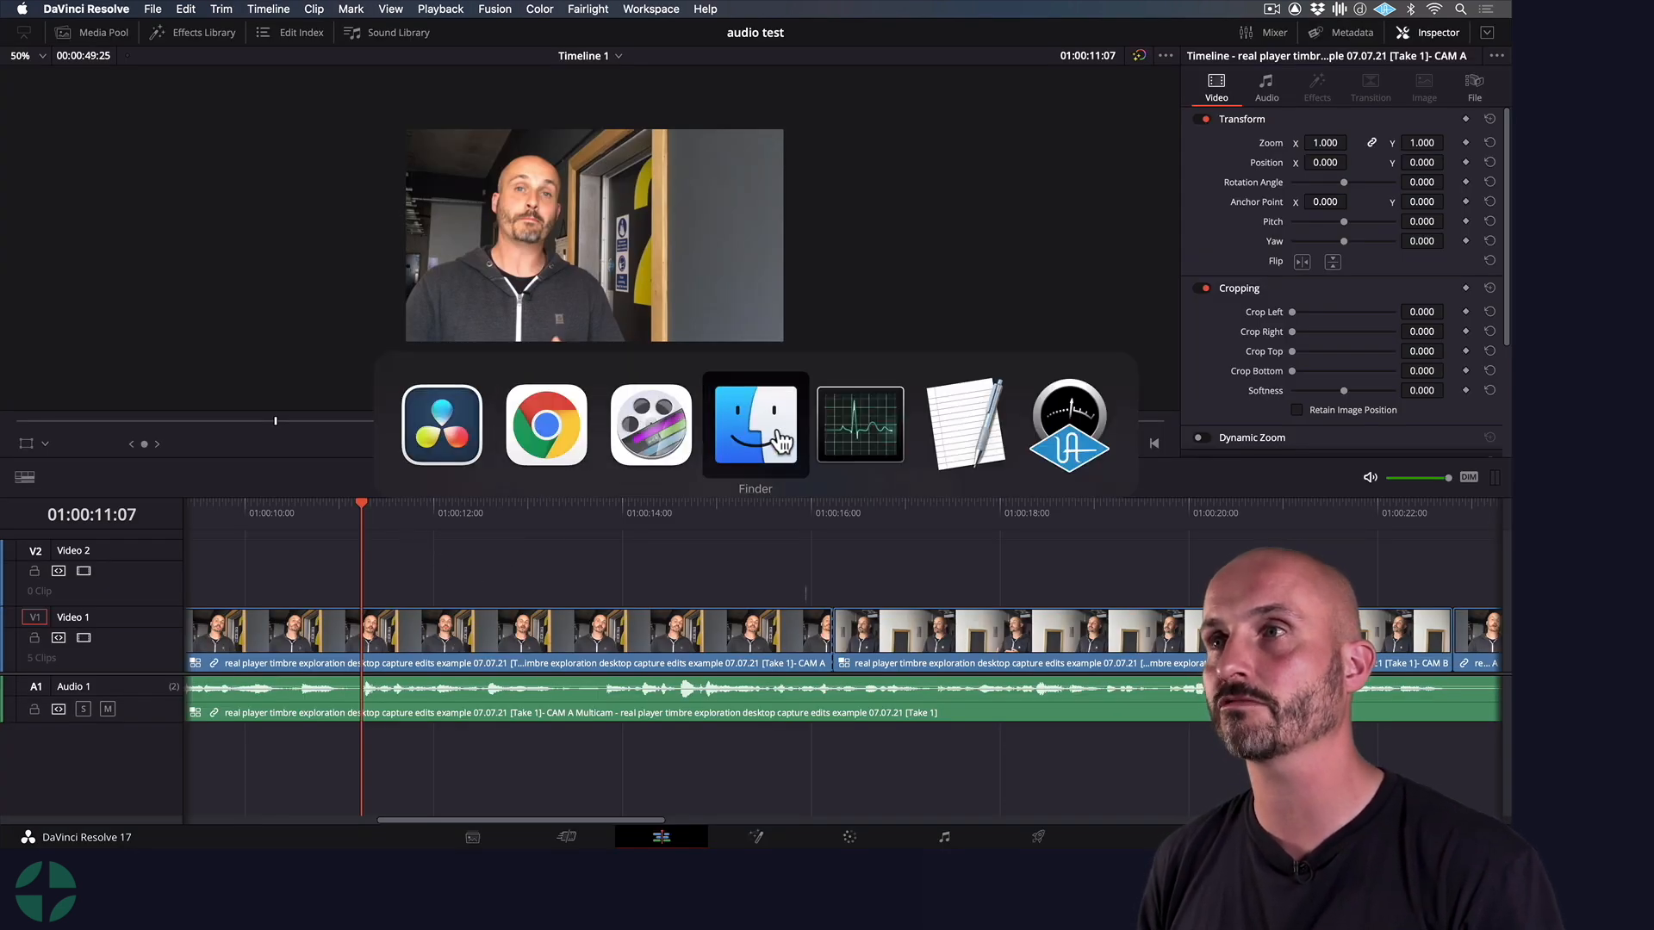
{"action": "left_click", "coordinate": [155, 215]}
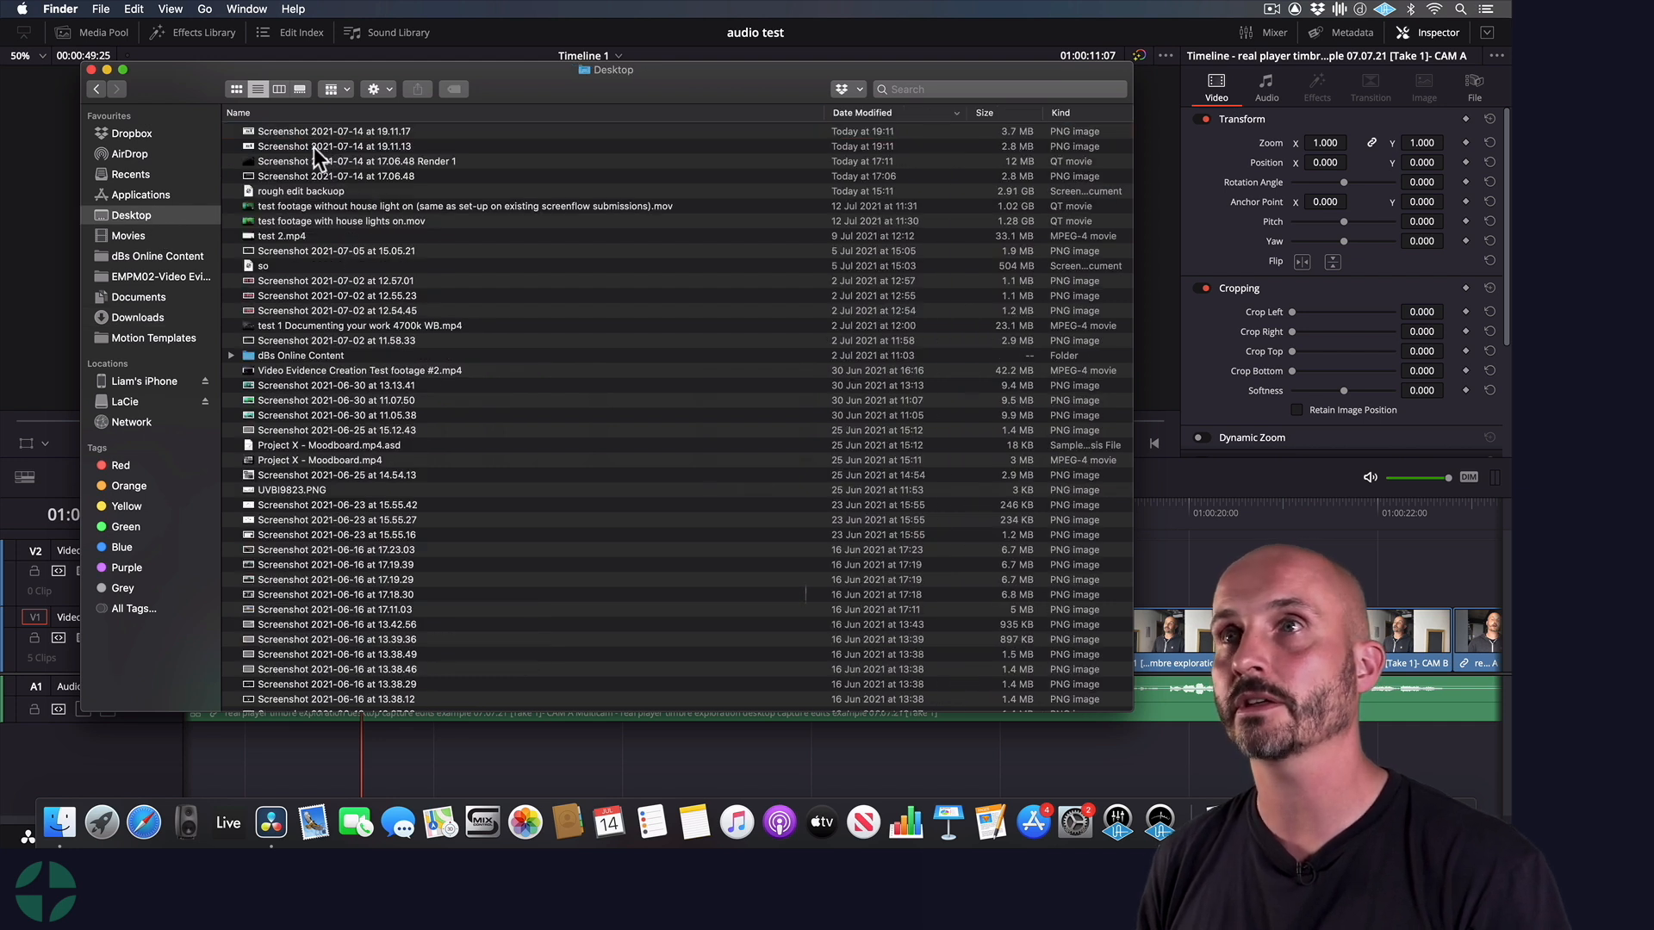
{"action": "left_click_drag", "start_coordinate": [309, 144], "coordinate": [365, 566]}
{"action": "key", "text": "super+Tab"}
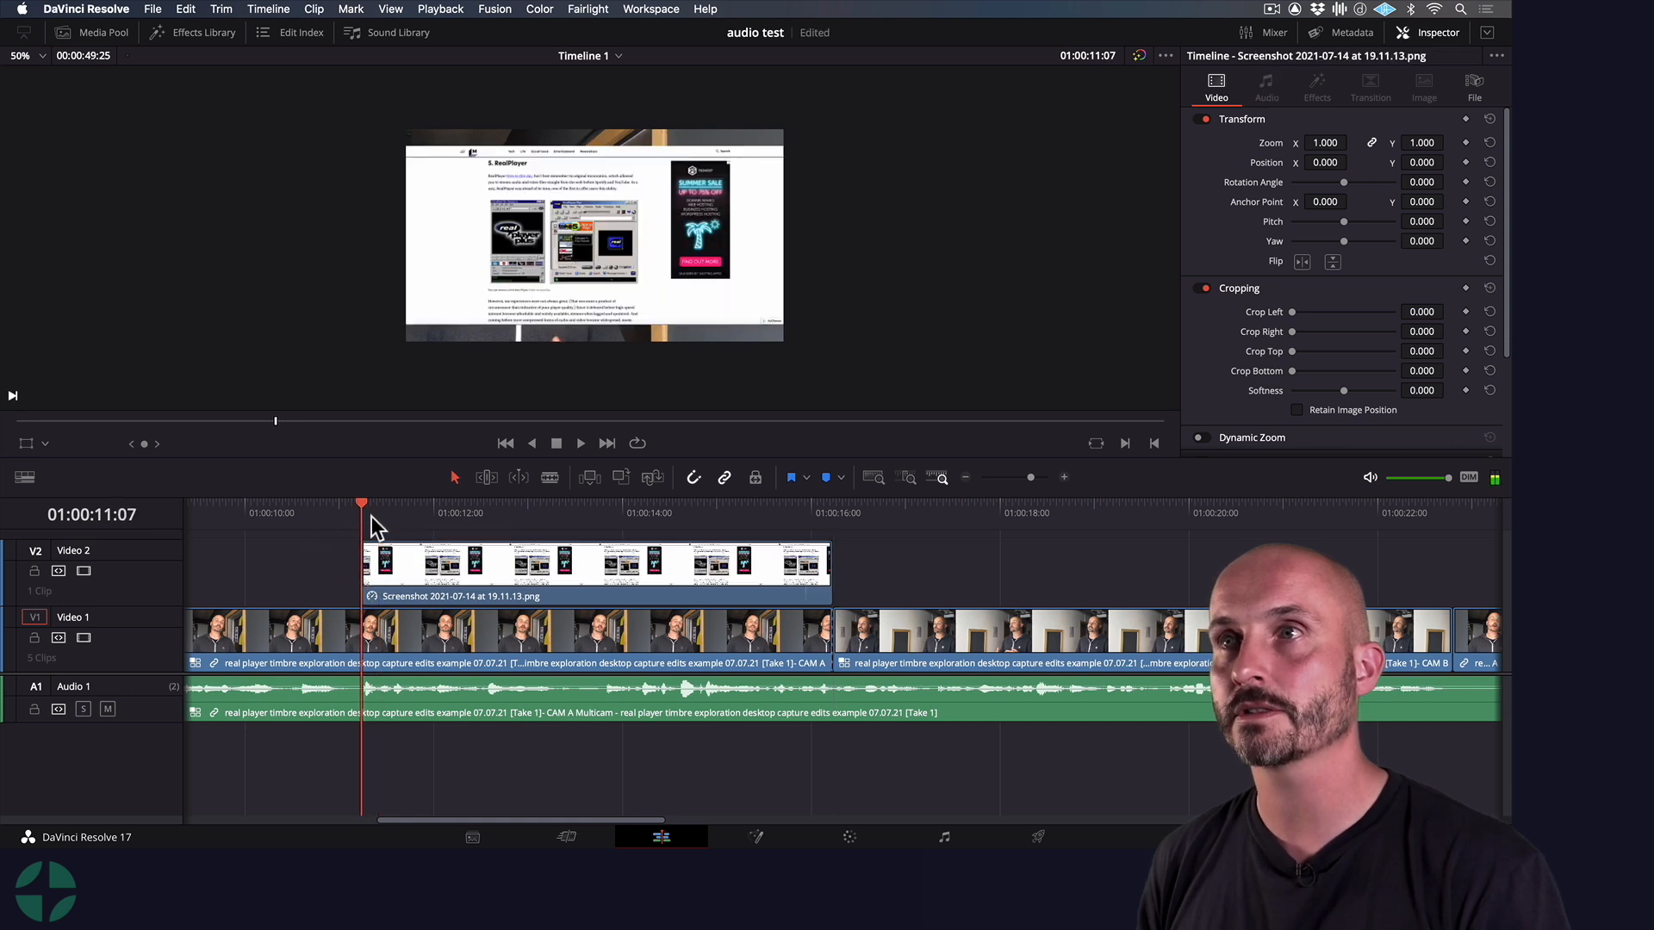
Shrink the screenshot to 0.540 zoom with the Transform overlay and move it into the upper-right corner of the frame
{"action": "left_click", "coordinate": [44, 441]}
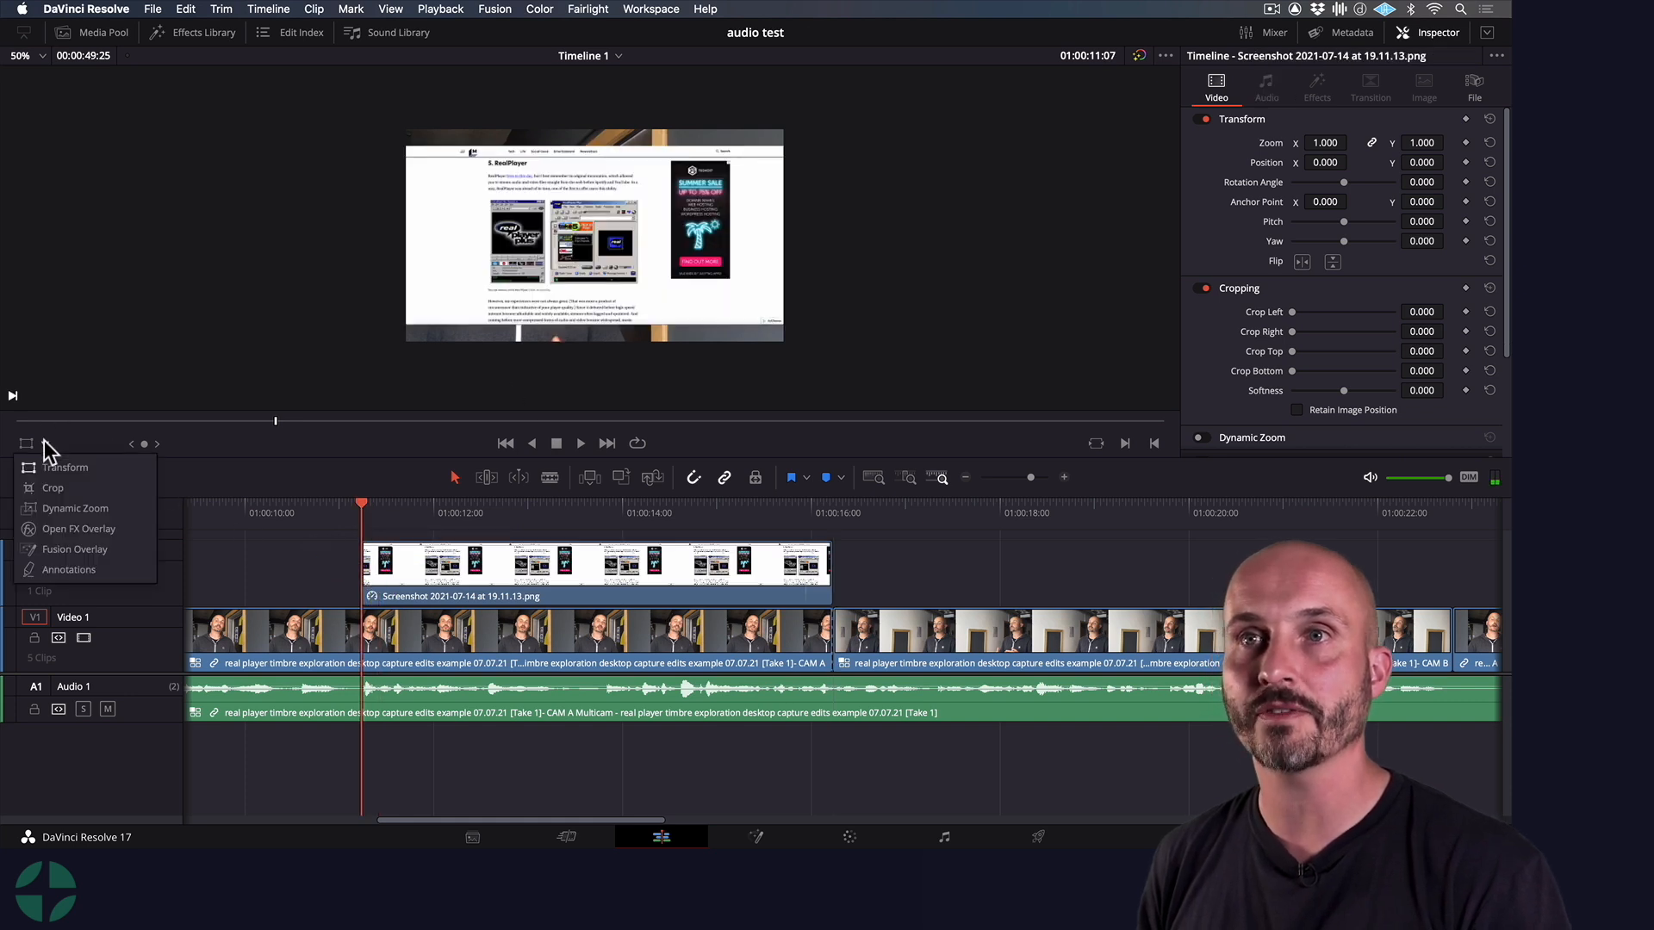
{"action": "left_click", "coordinate": [62, 480]}
{"action": "left_click_drag", "start_coordinate": [406, 326], "coordinate": [497, 302]}
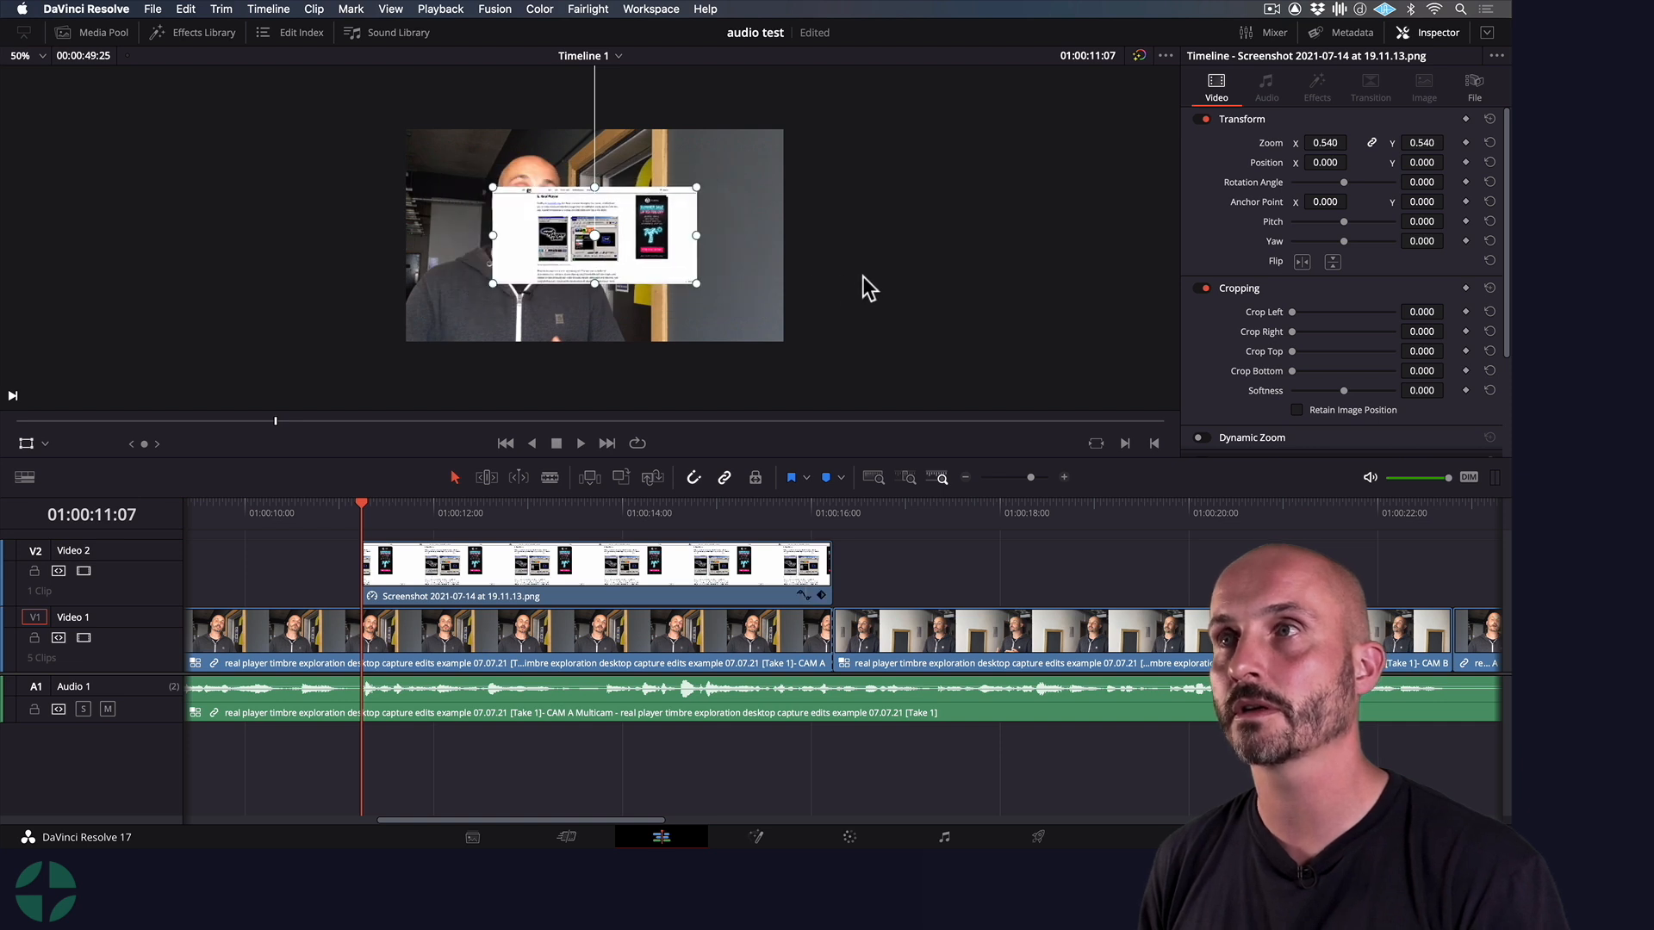
{"action": "mouse_move", "coordinate": [637, 241]}
{"action": "left_mouse_down"}
{"action": "mouse_move", "coordinate": [685, 226]}
{"action": "mouse_move", "coordinate": [660, 226]}
{"action": "left_mouse_up"}
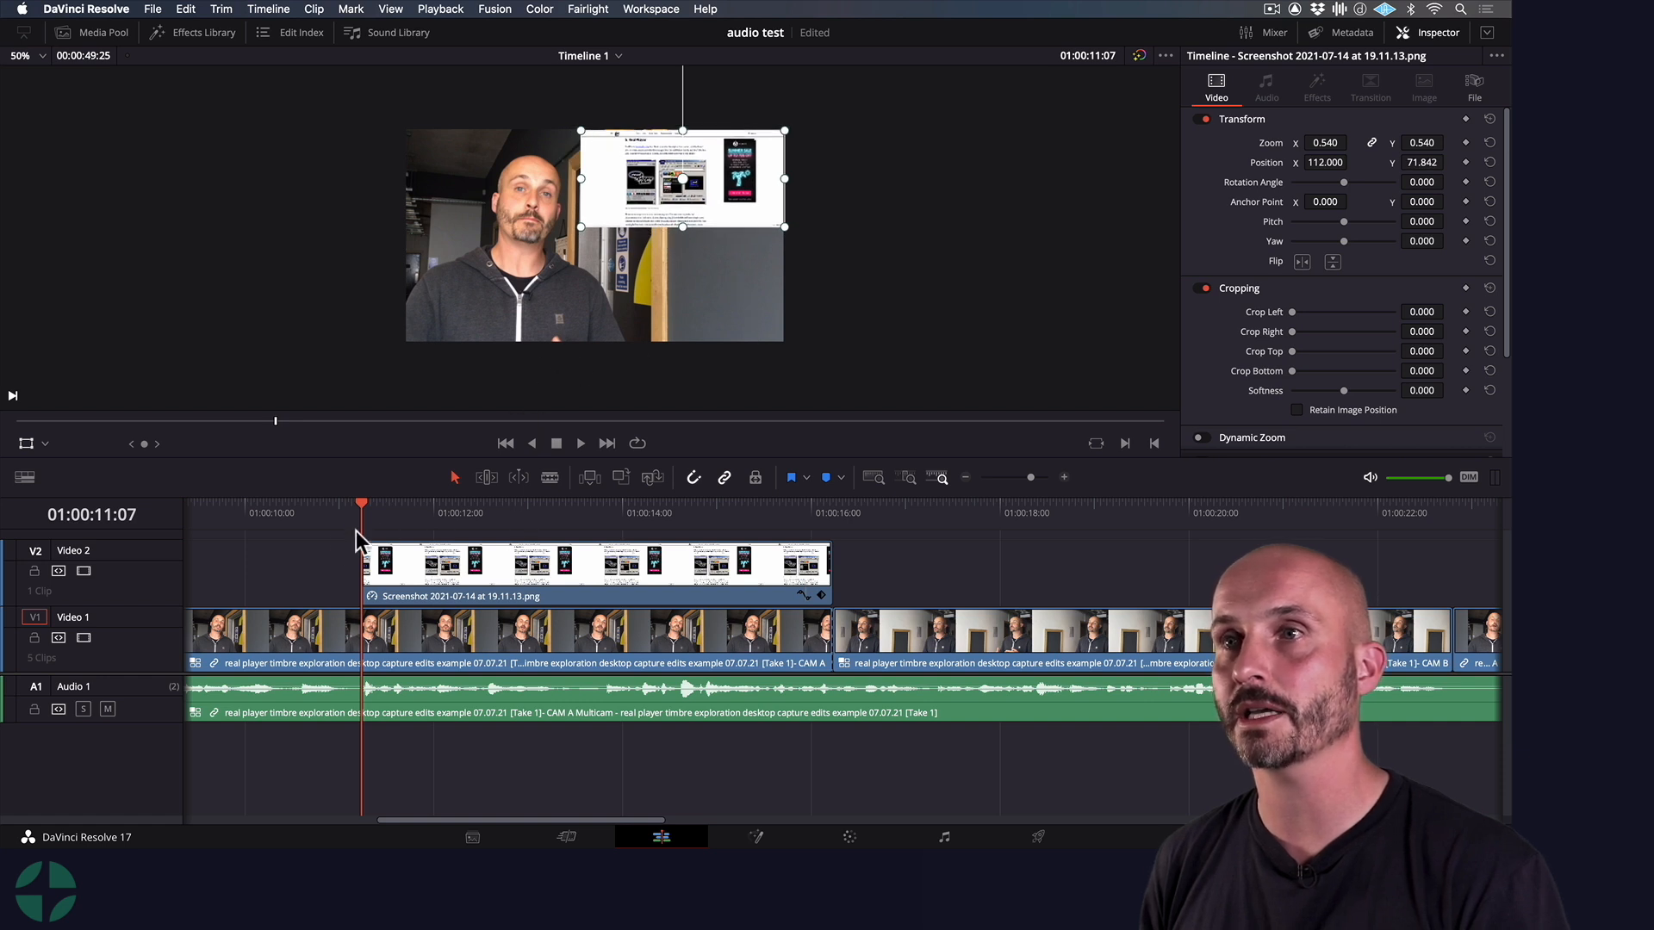
Fine-tune the screenshot's position to X 113.000 and Y 73.842, and check the composition in fullscreen
{"action": "left_click", "coordinate": [22, 445]}
{"action": "left_click", "coordinate": [22, 444]}
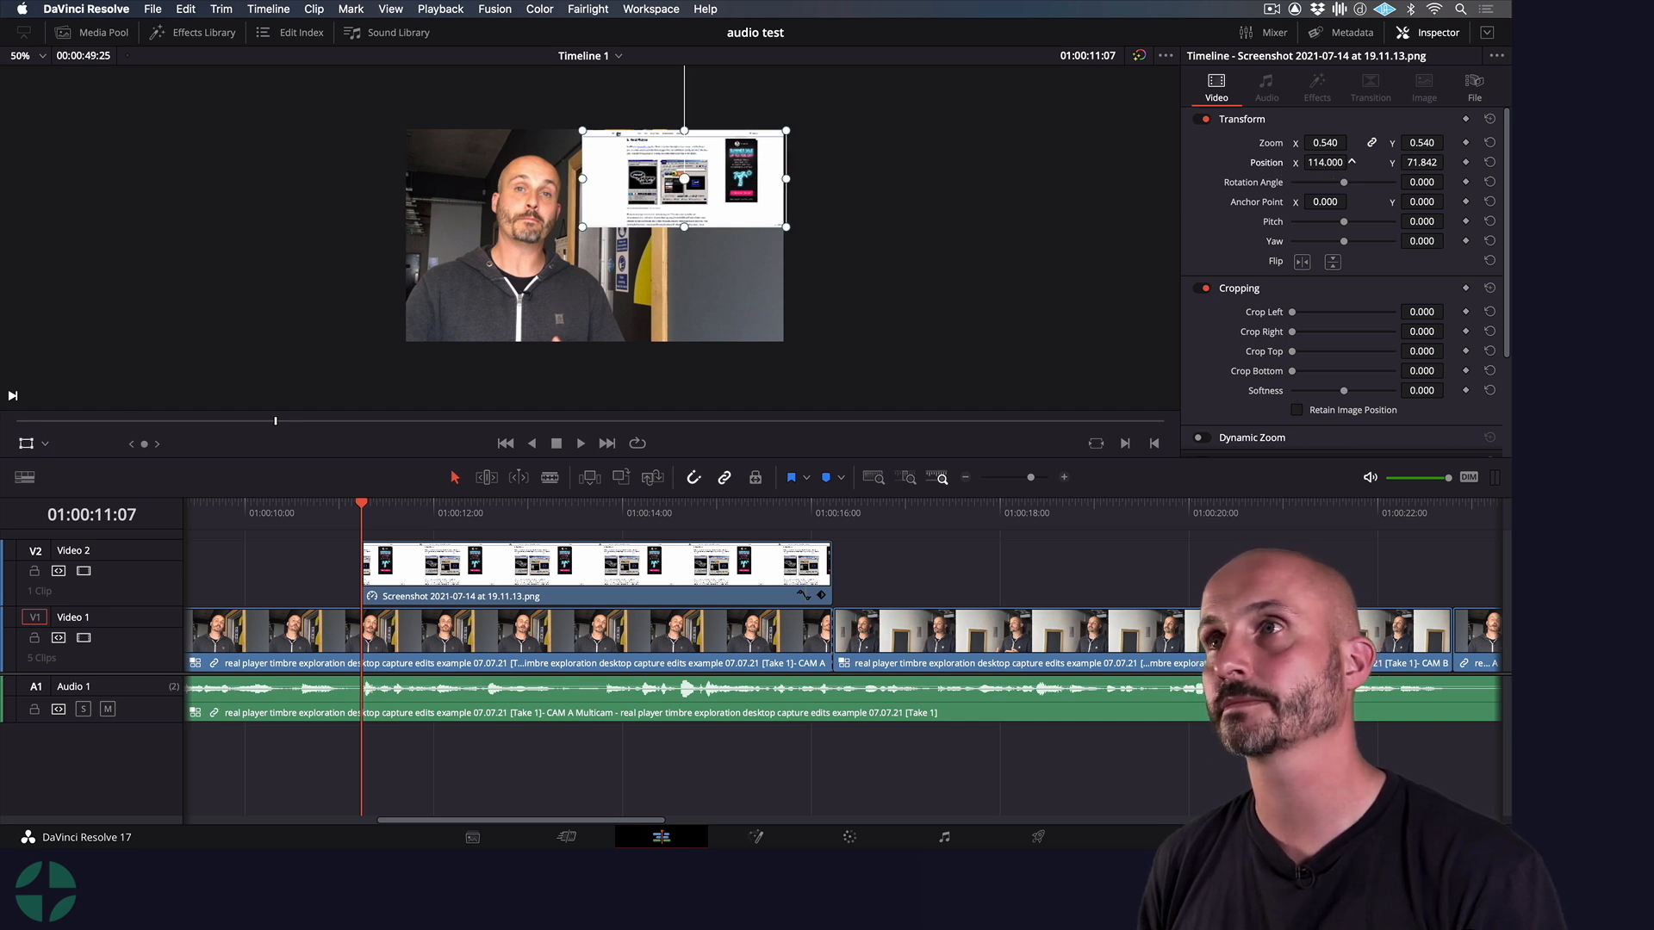
{"action": "left_click_drag", "start_coordinate": [1422, 163], "coordinate": [1424, 162]}
{"action": "left_click", "coordinate": [1449, 162]}
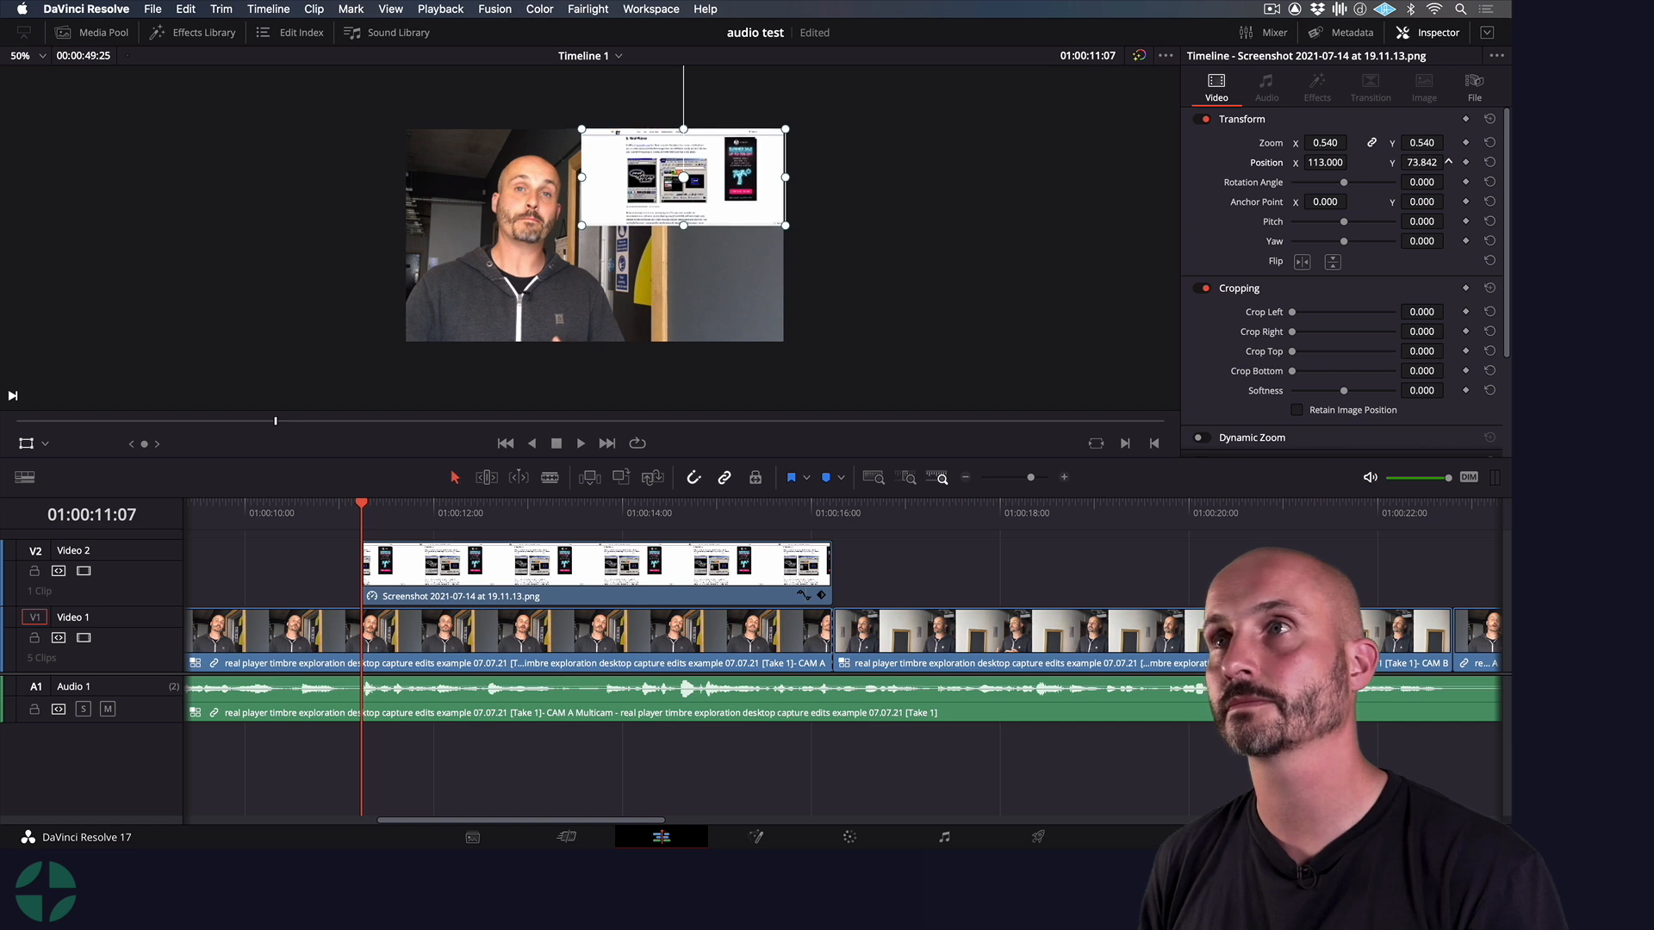
{"action": "key", "text": "super+f"}
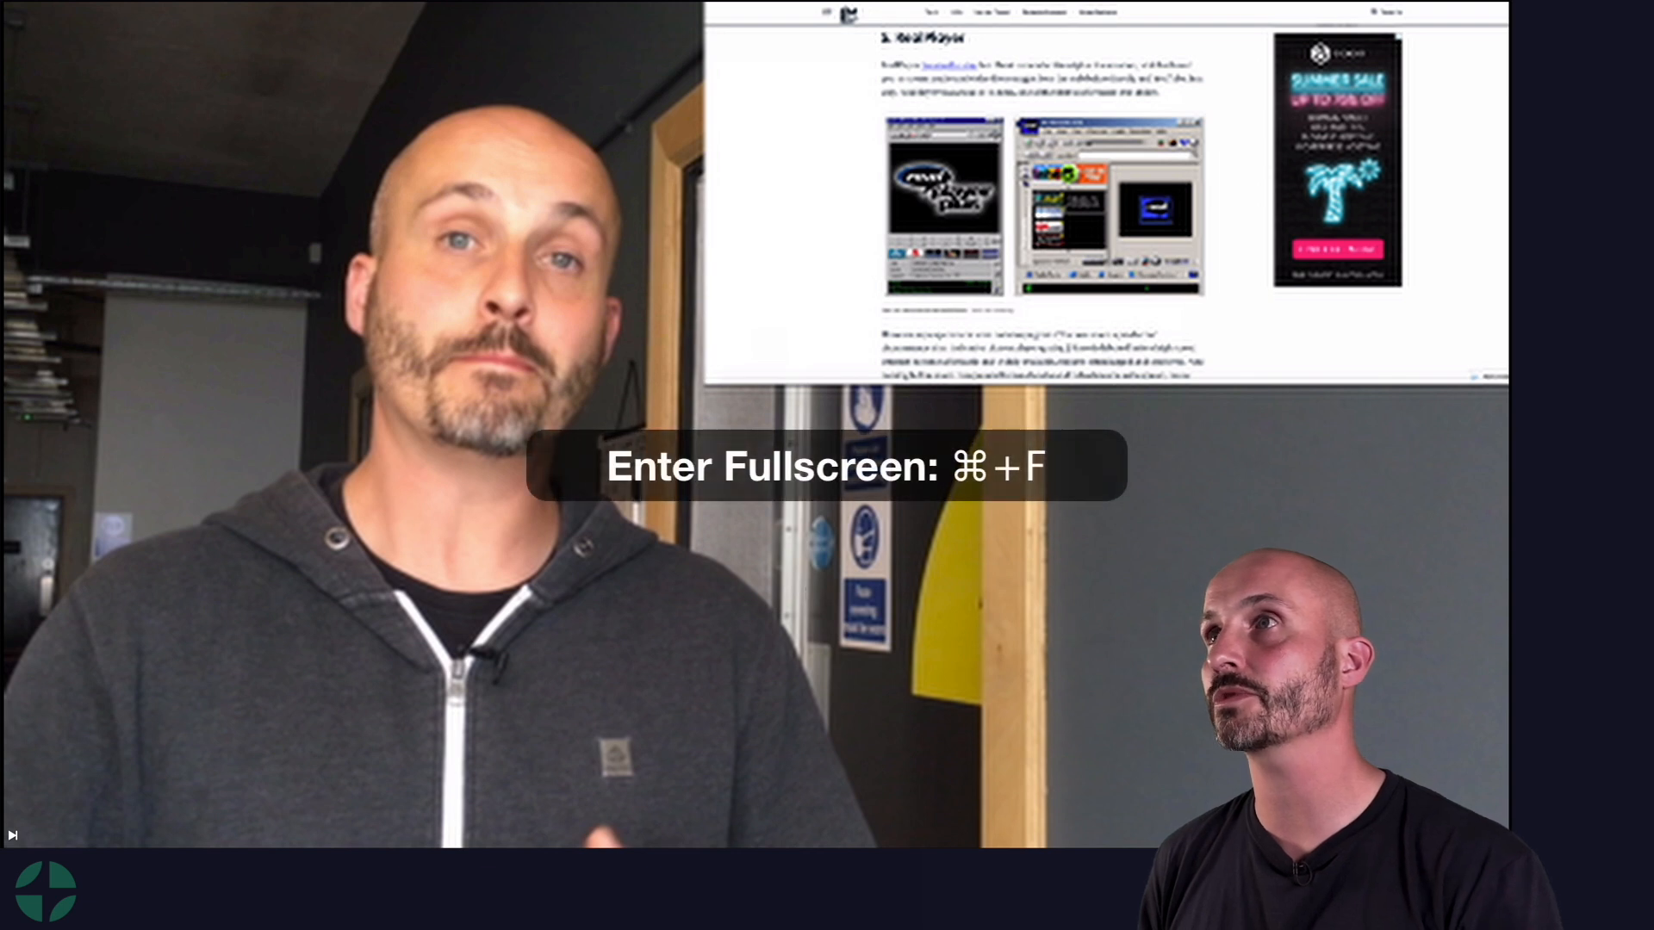
{"action": "key", "text": "super+f"}
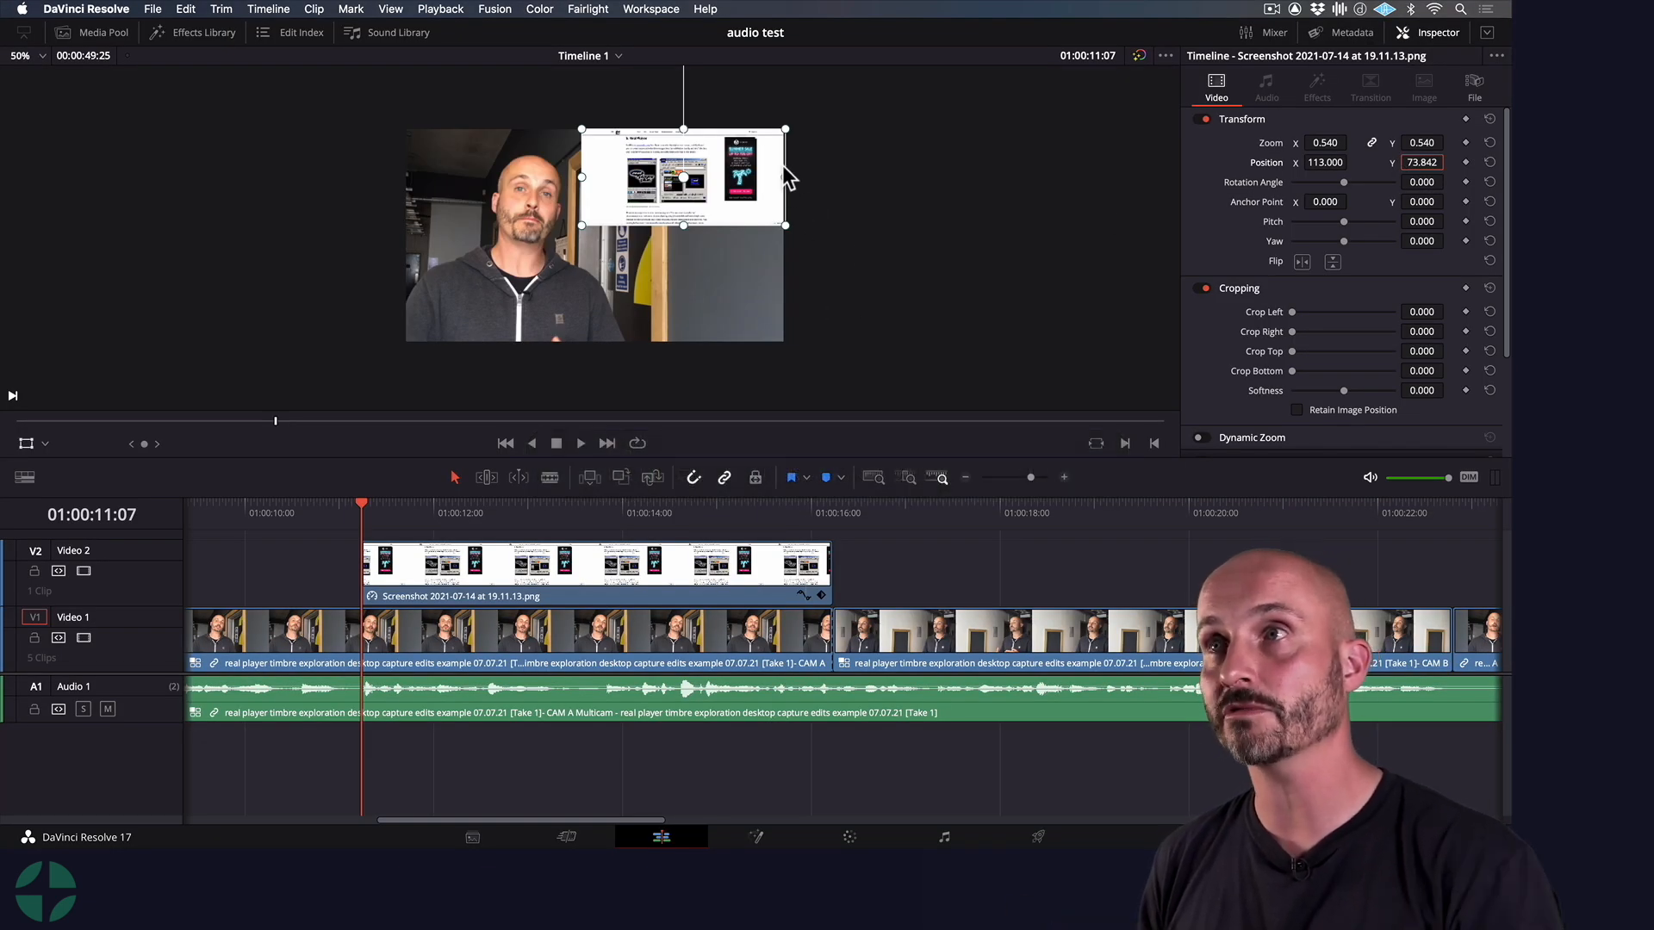
Play back the timeline from 01:00:10:23 through the screenshot overlay
{"action": "left_click_drag", "start_coordinate": [361, 515], "coordinate": [317, 519]}
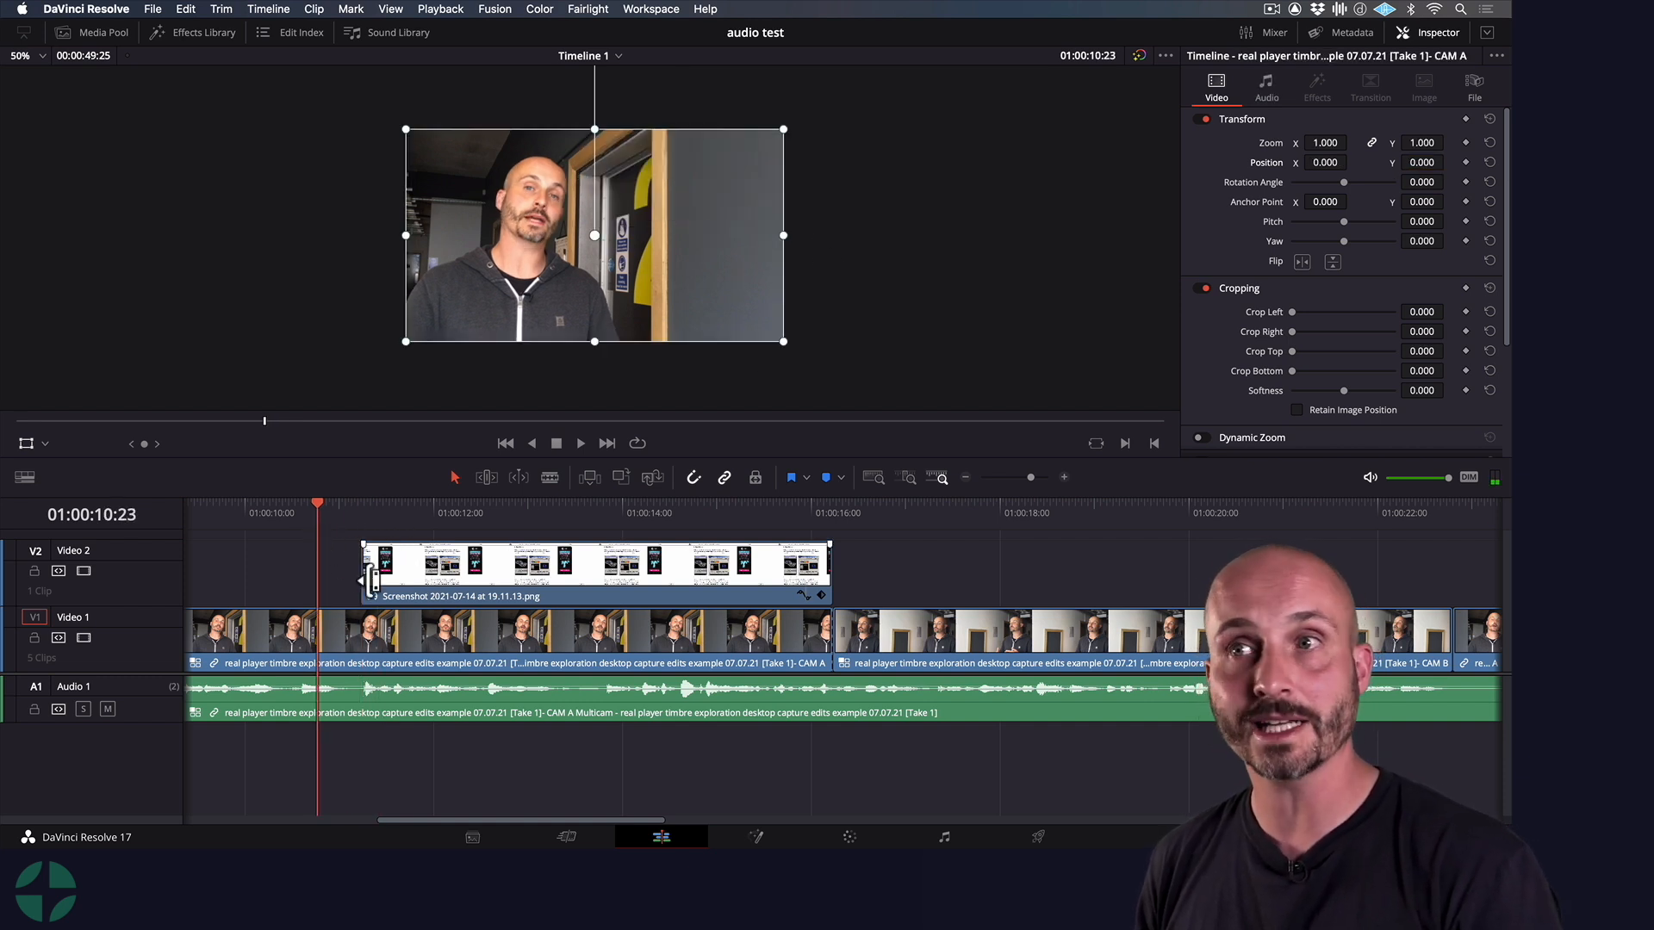
{"action": "key", "text": "space"}
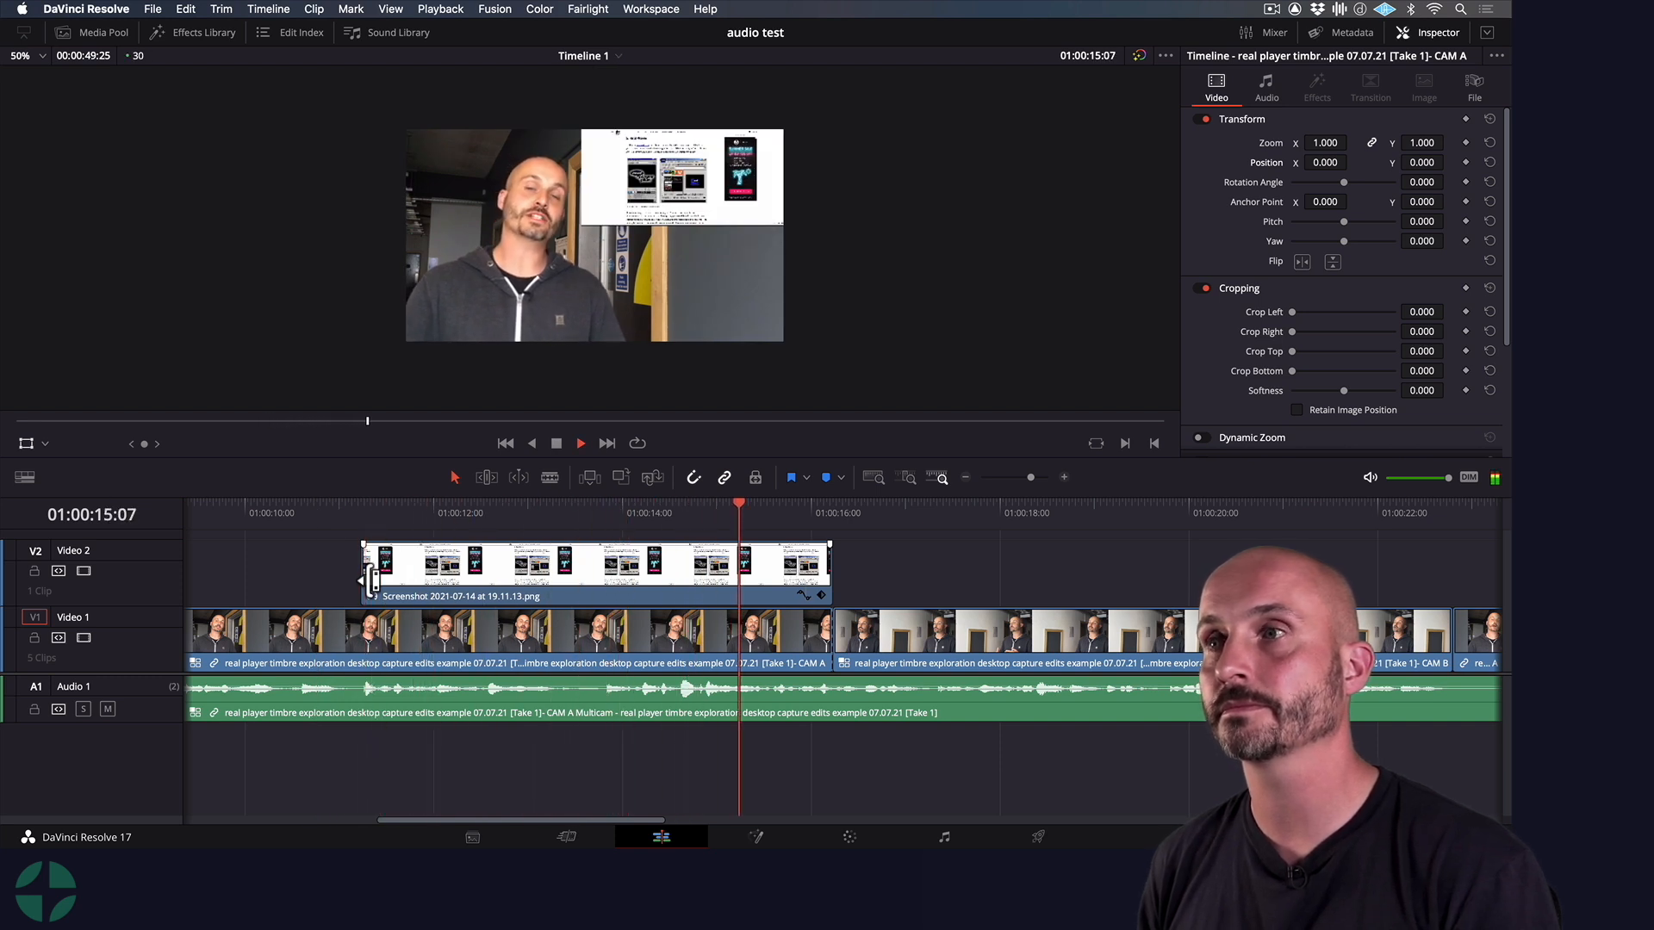
{"action": "key", "text": "space"}
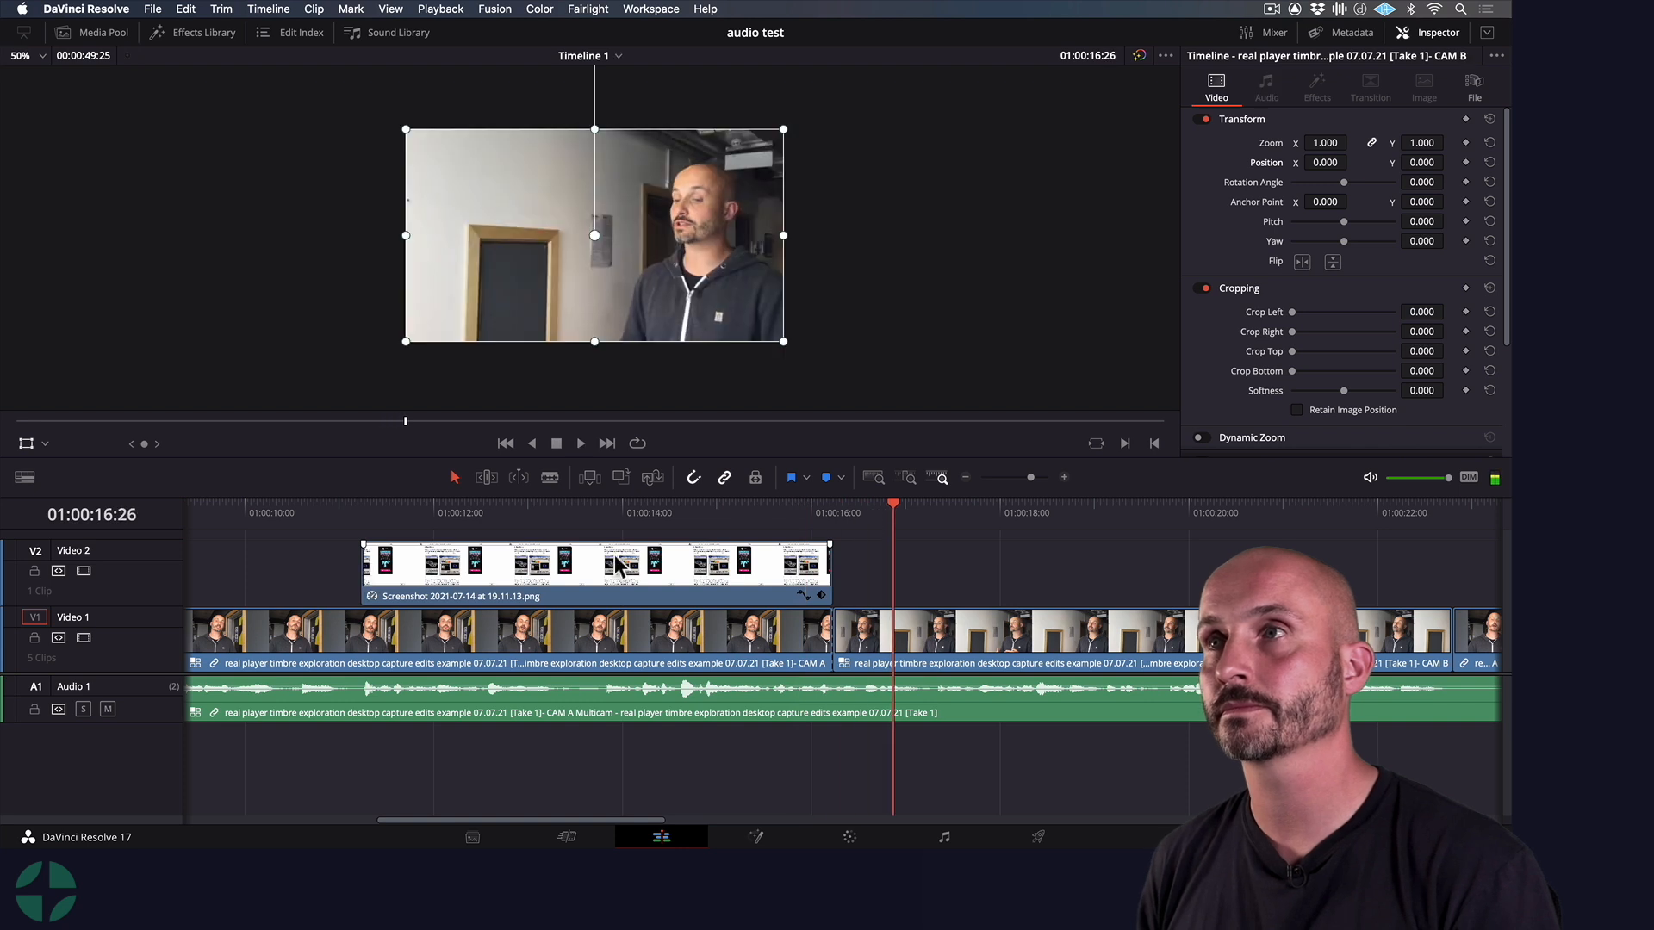
Try the CAM B cut at 01:00:13:28 under the screenshot, restore it to the screenshot's end, and compare both camera angles
{"action": "left_click", "coordinate": [616, 516]}
{"action": "left_click_drag", "start_coordinate": [832, 633], "coordinate": [617, 628]}
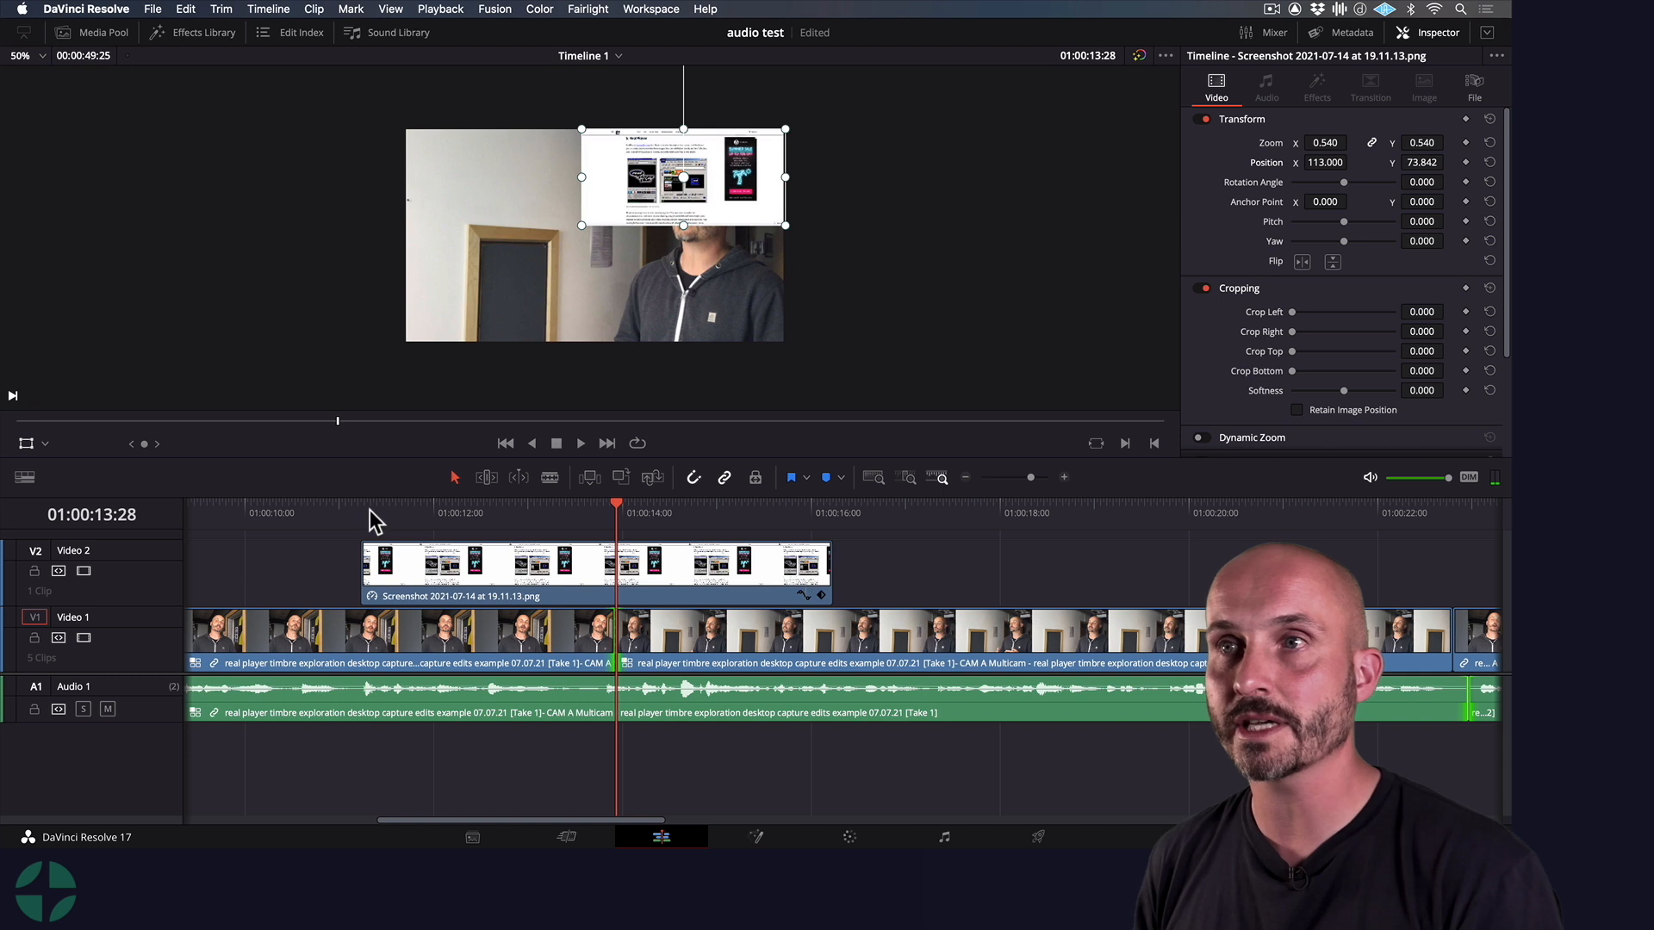
{"action": "left_click_drag", "start_coordinate": [365, 512], "coordinate": [343, 512]}
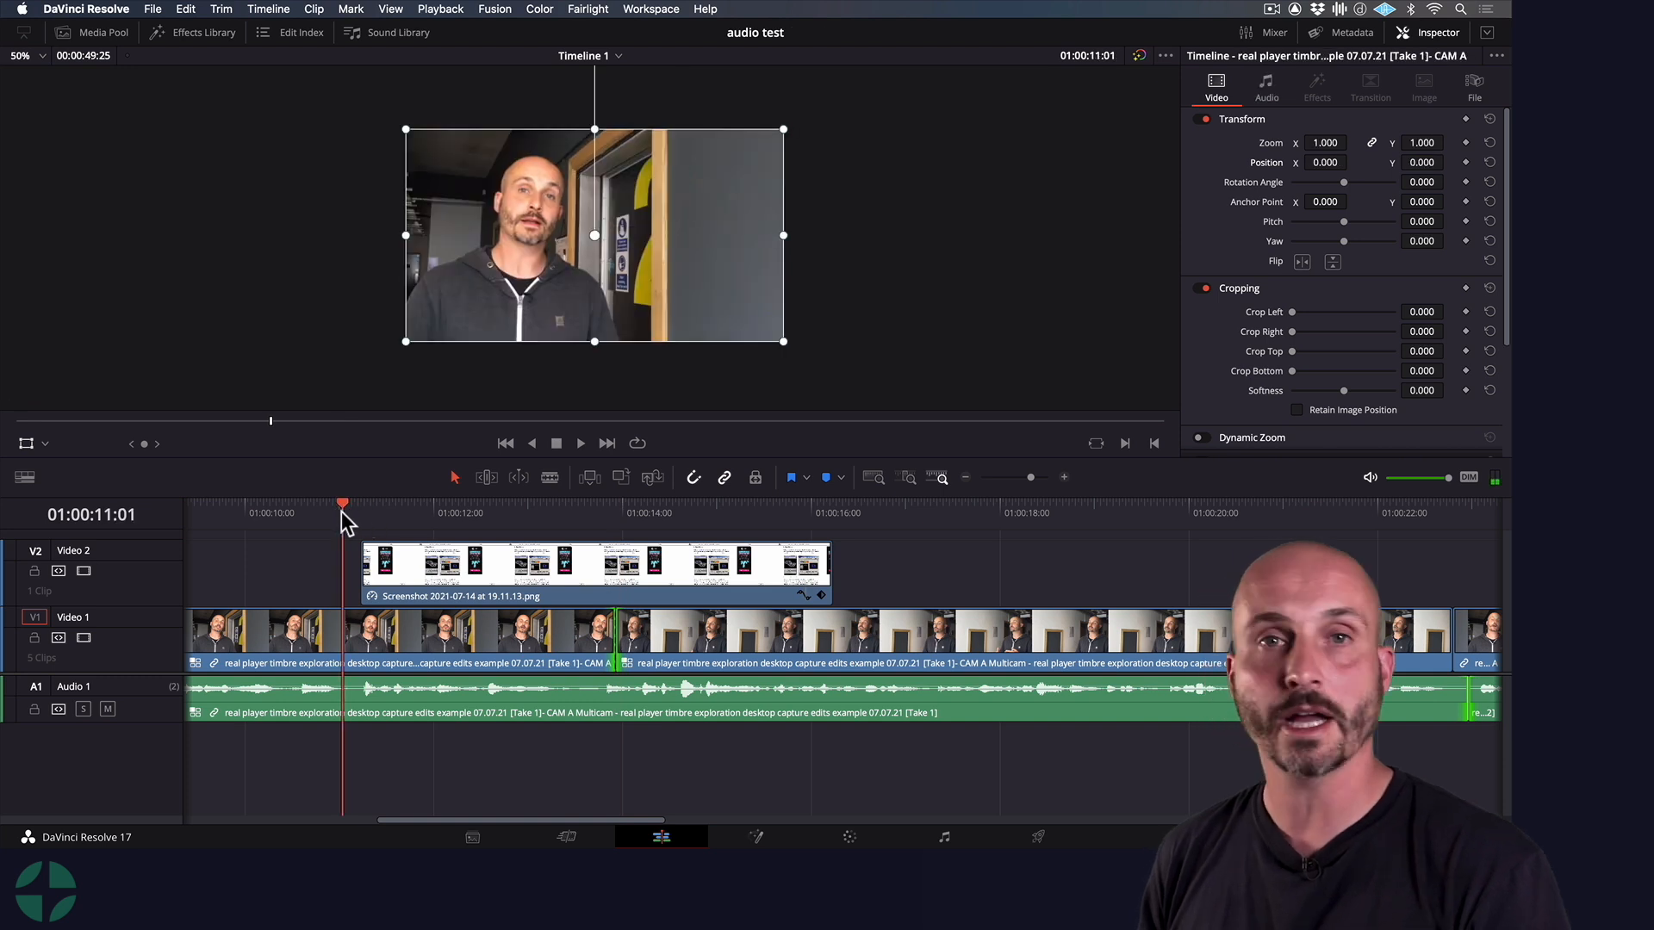
{"action": "key", "text": "space"}
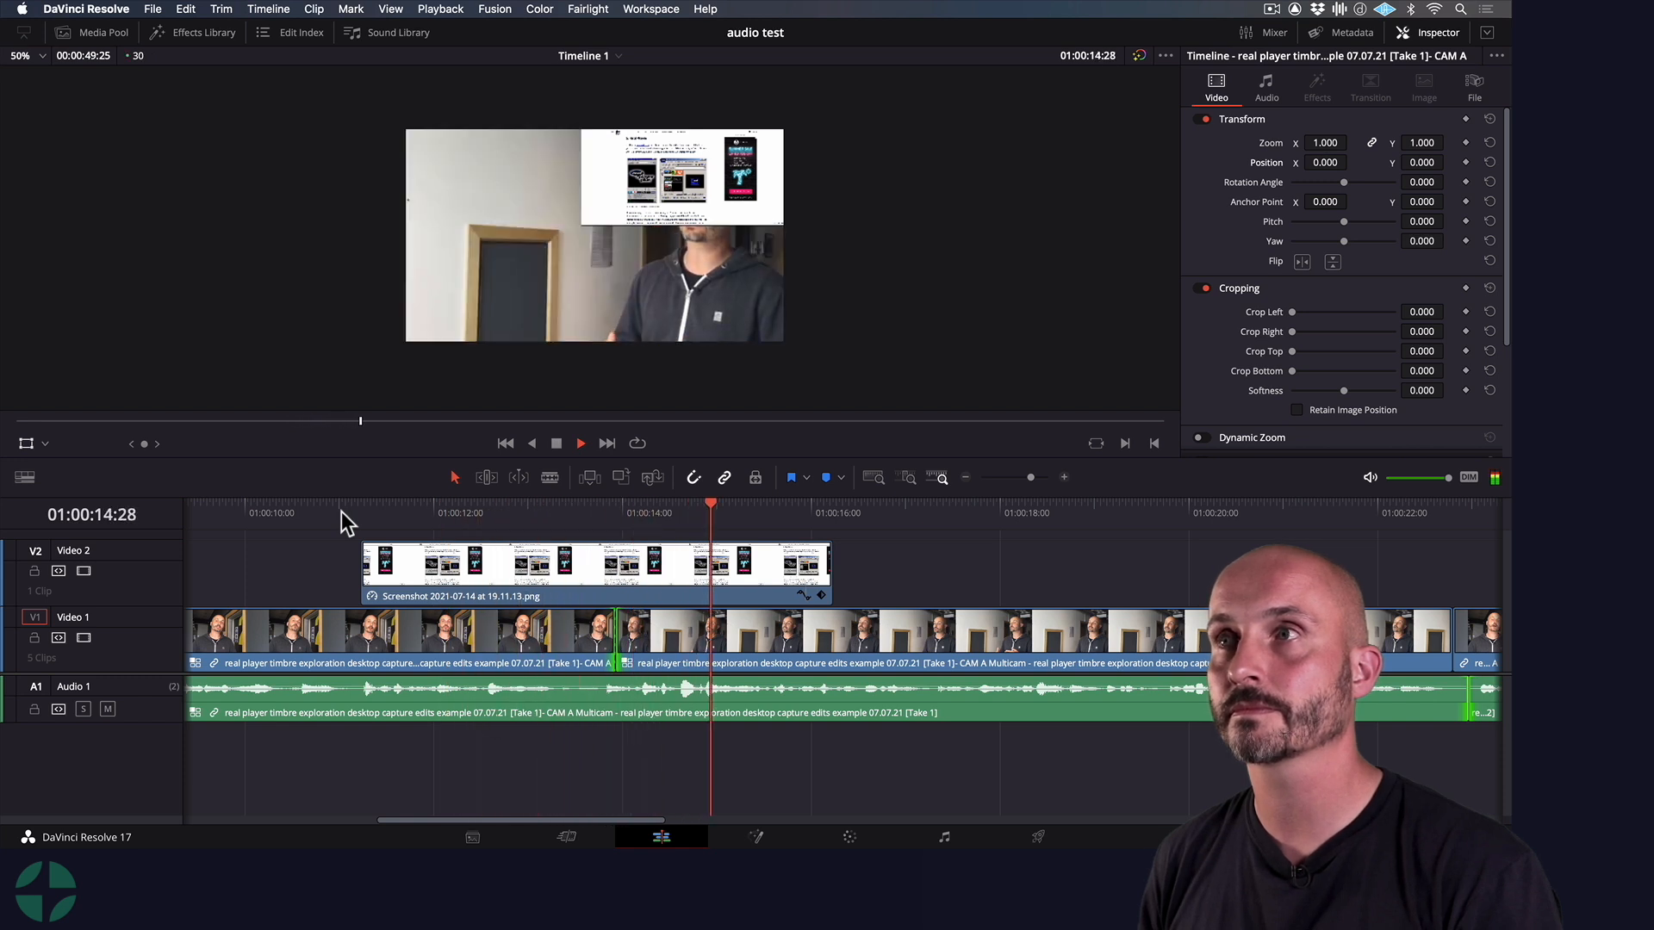
{"action": "key", "text": "space"}
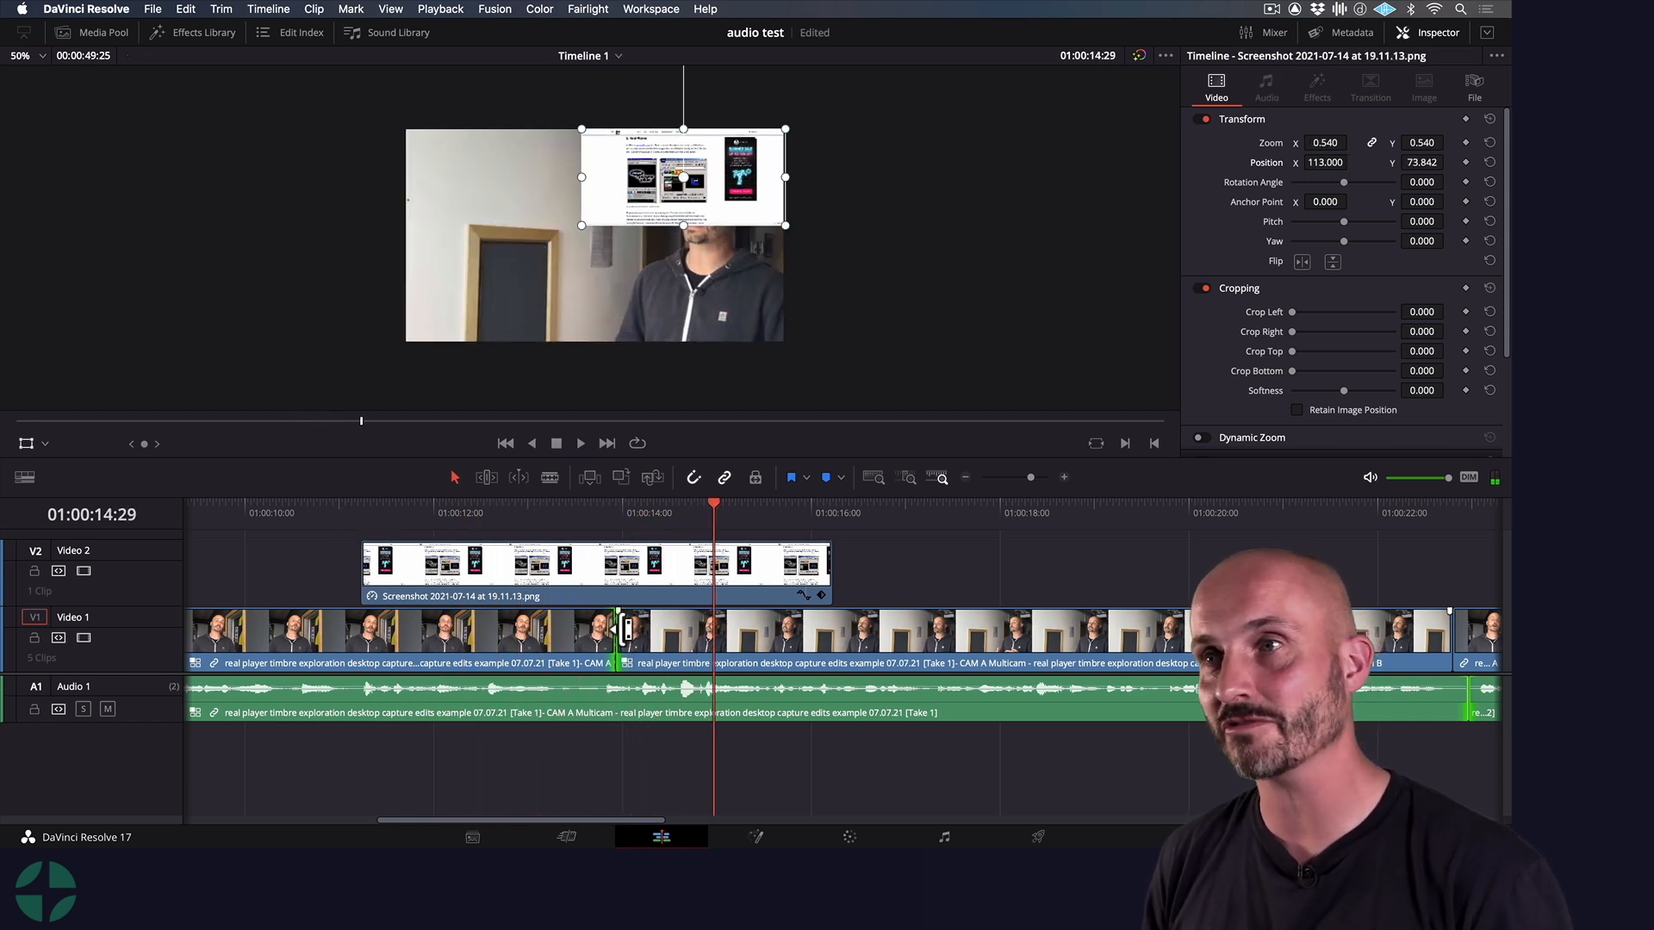
{"action": "left_click_drag", "start_coordinate": [620, 636], "coordinate": [833, 638]}
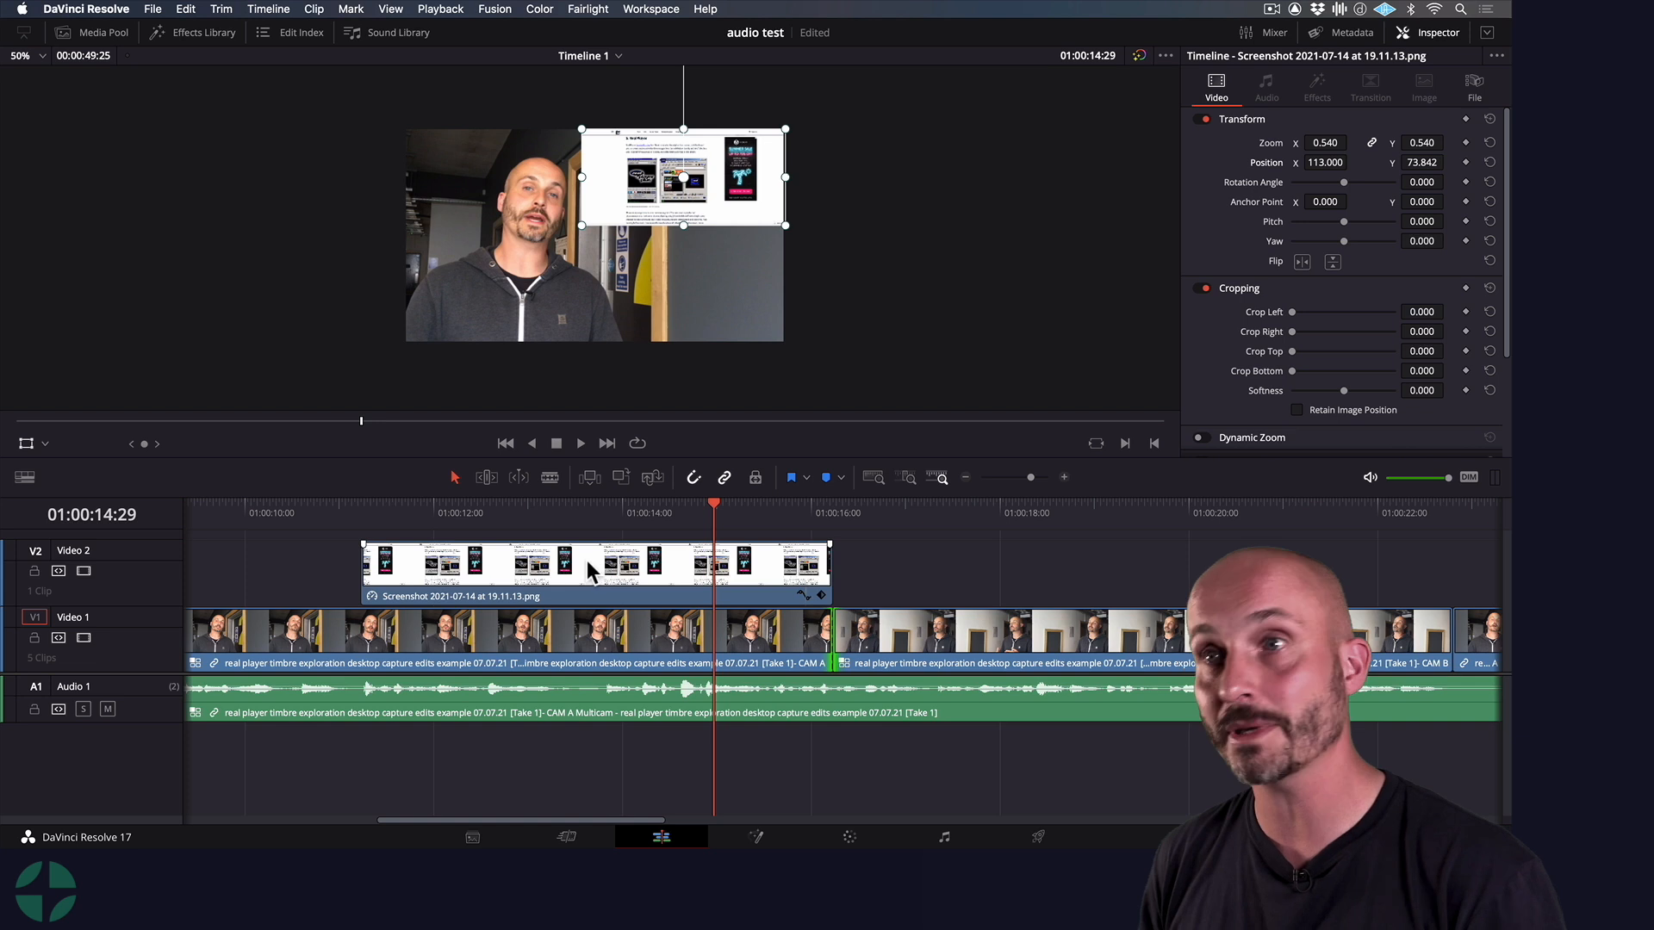
{"action": "left_click_drag", "start_coordinate": [389, 515], "coordinate": [362, 515]}
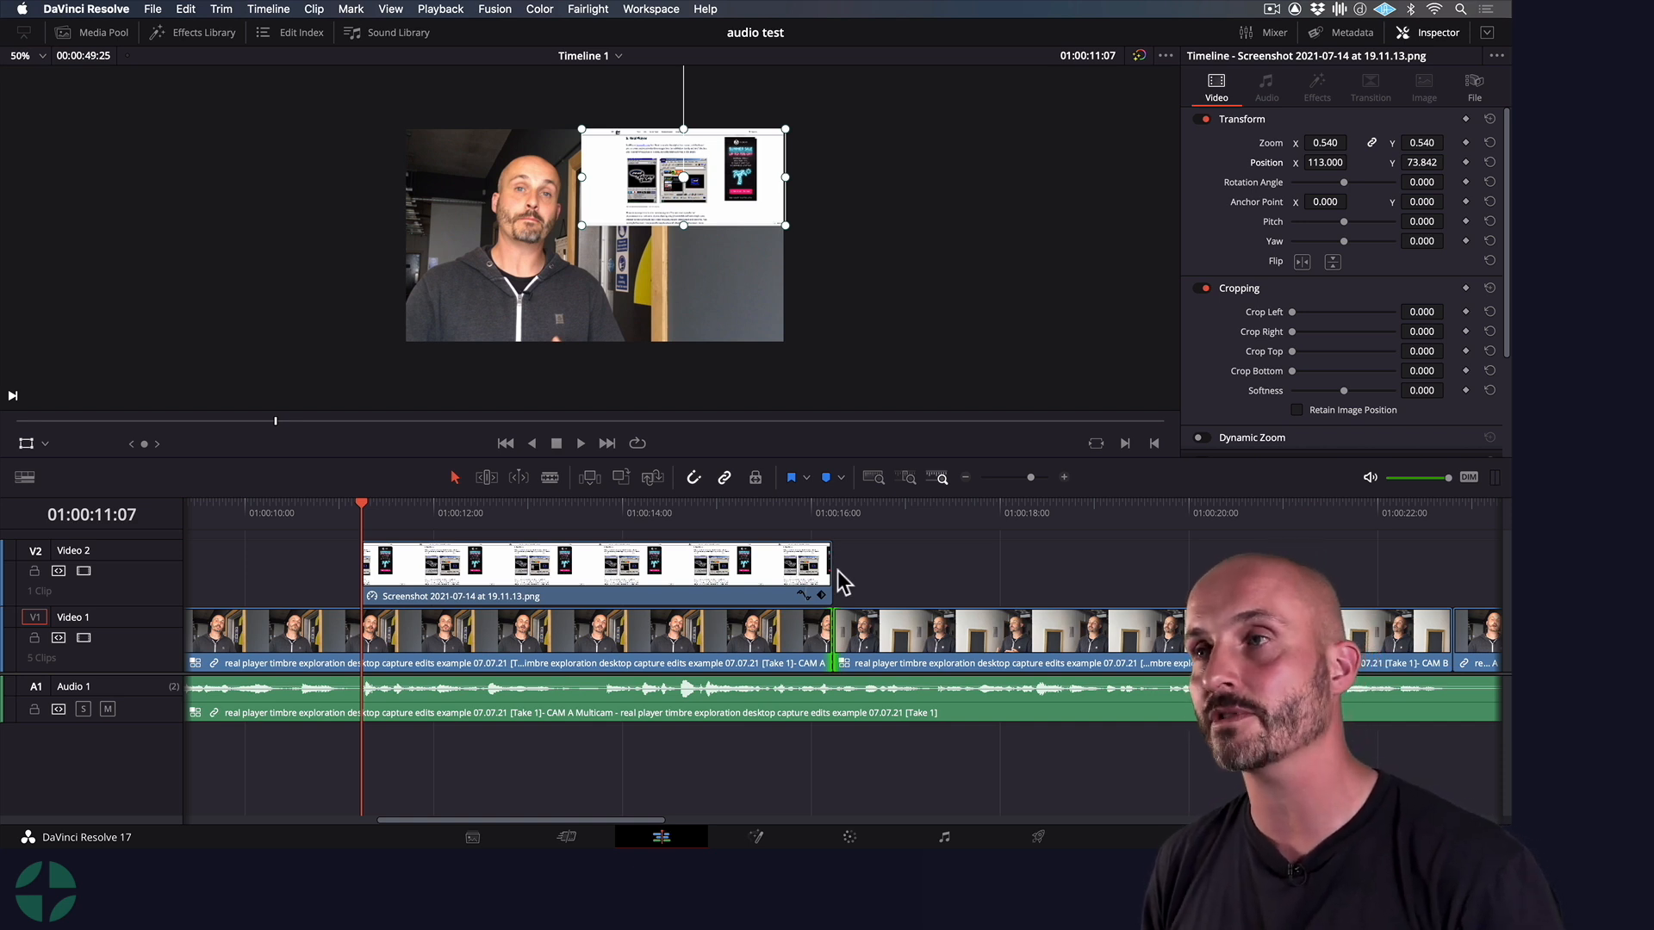
{"action": "left_click", "coordinate": [863, 507]}
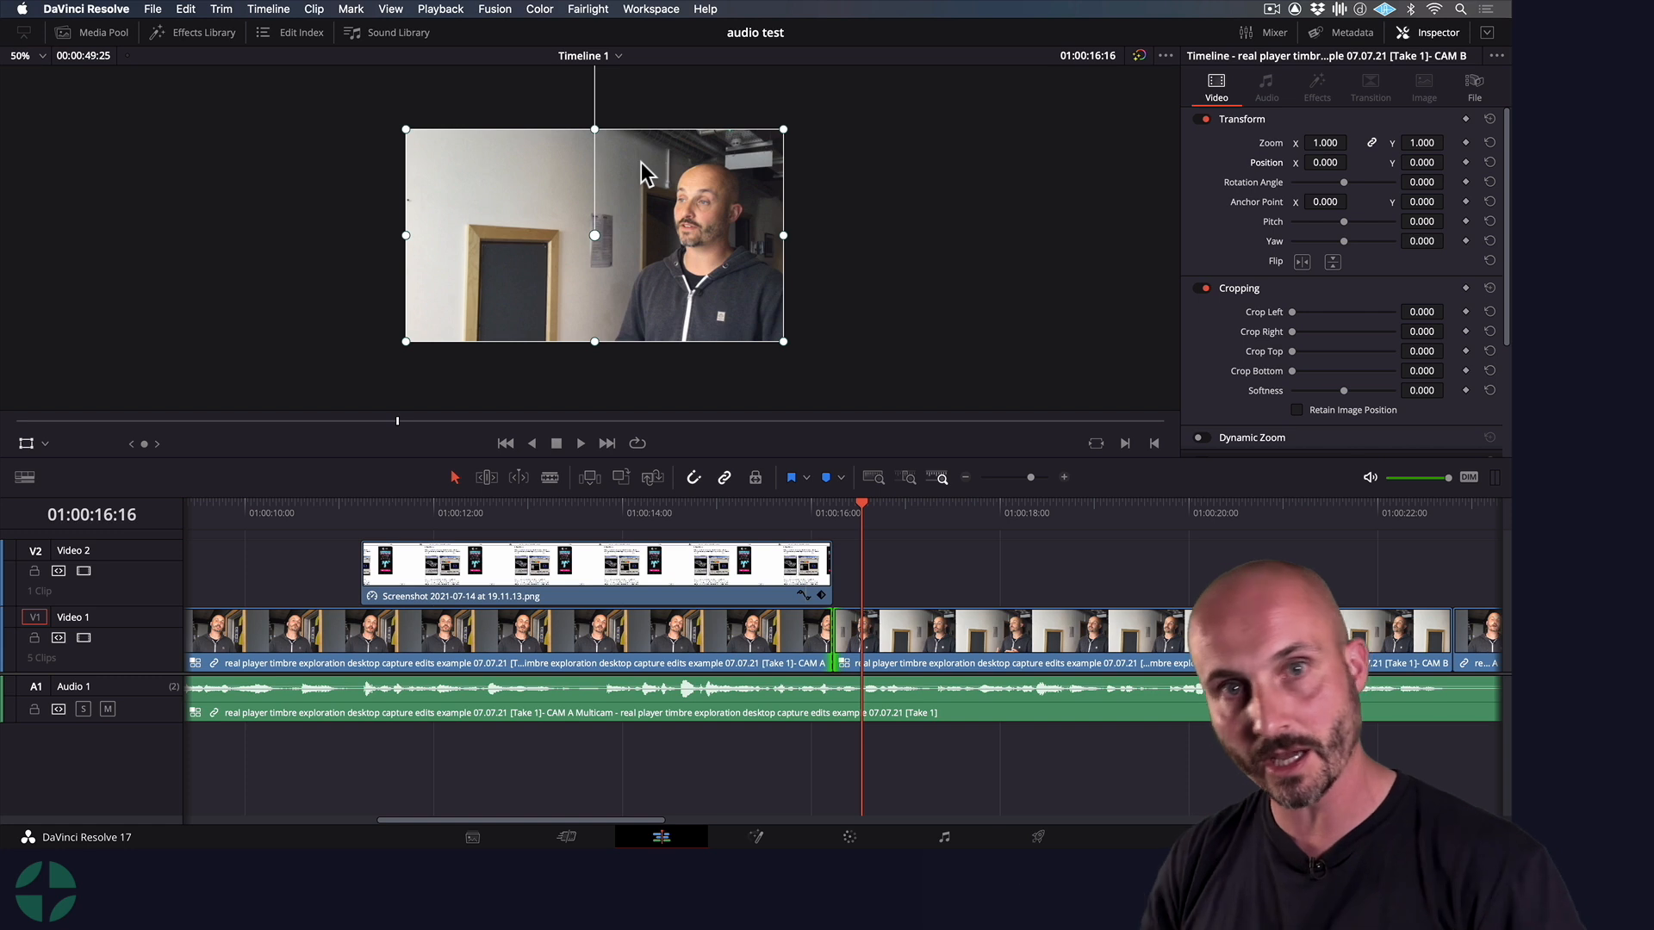
Switch to Chrome and browse the gradient wallpapers on WallpaperAccess for a background image
{"action": "key", "text": "super+Tab"}
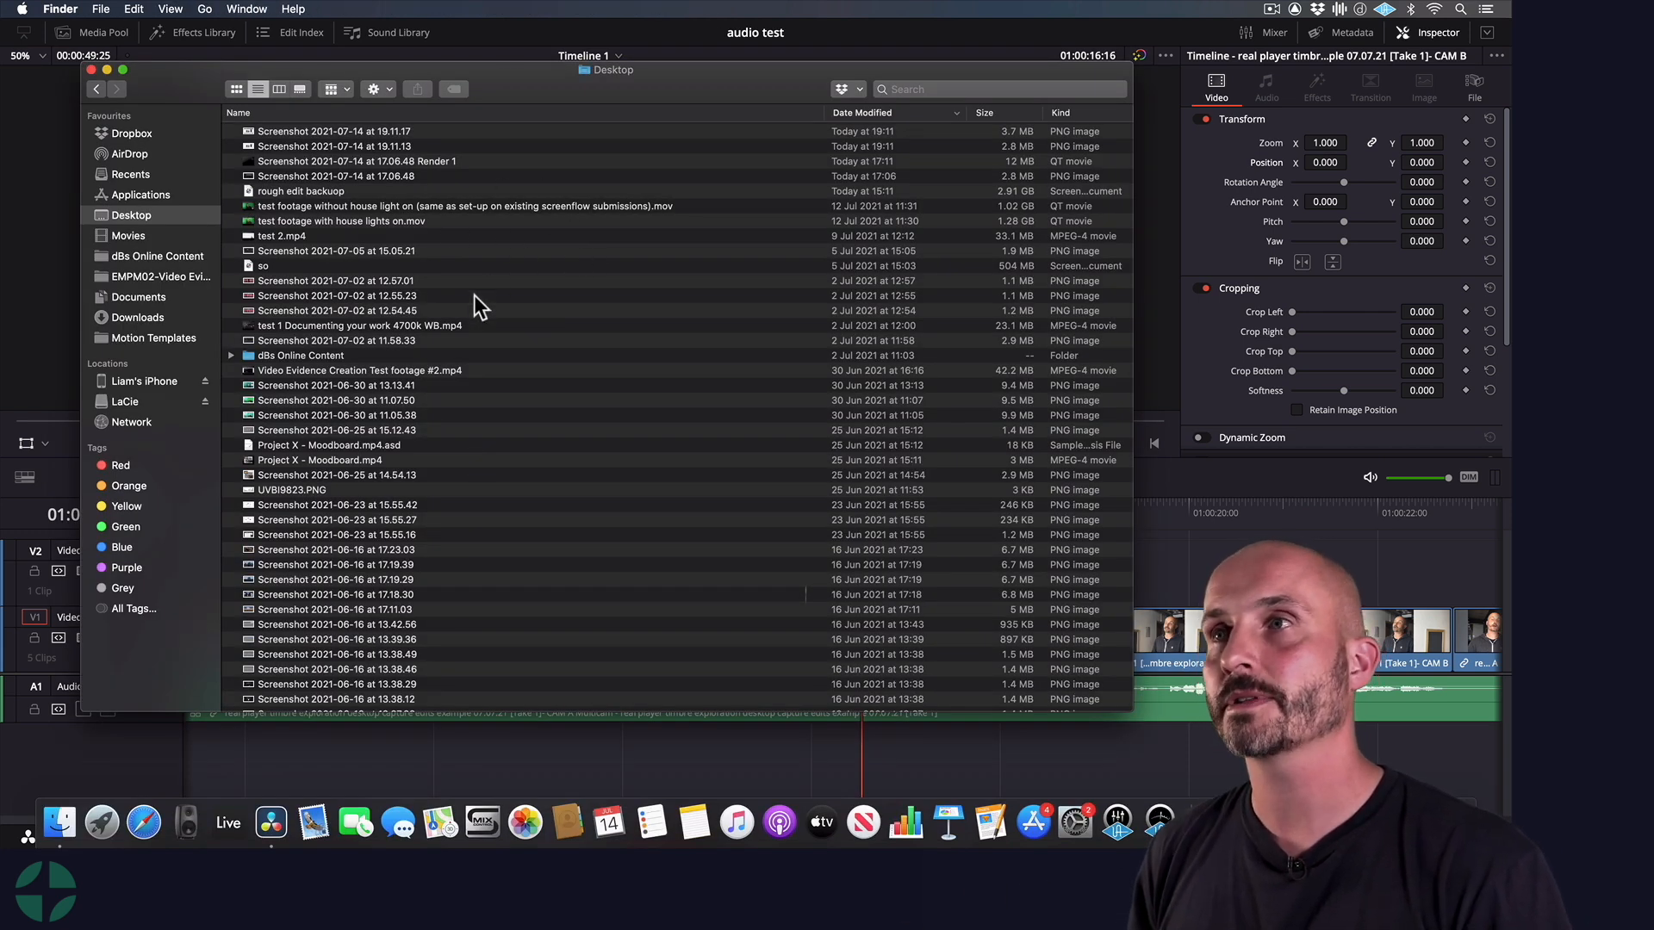
{"action": "key", "text": "super+Tab"}
{"action": "left_click", "coordinate": [656, 422]}
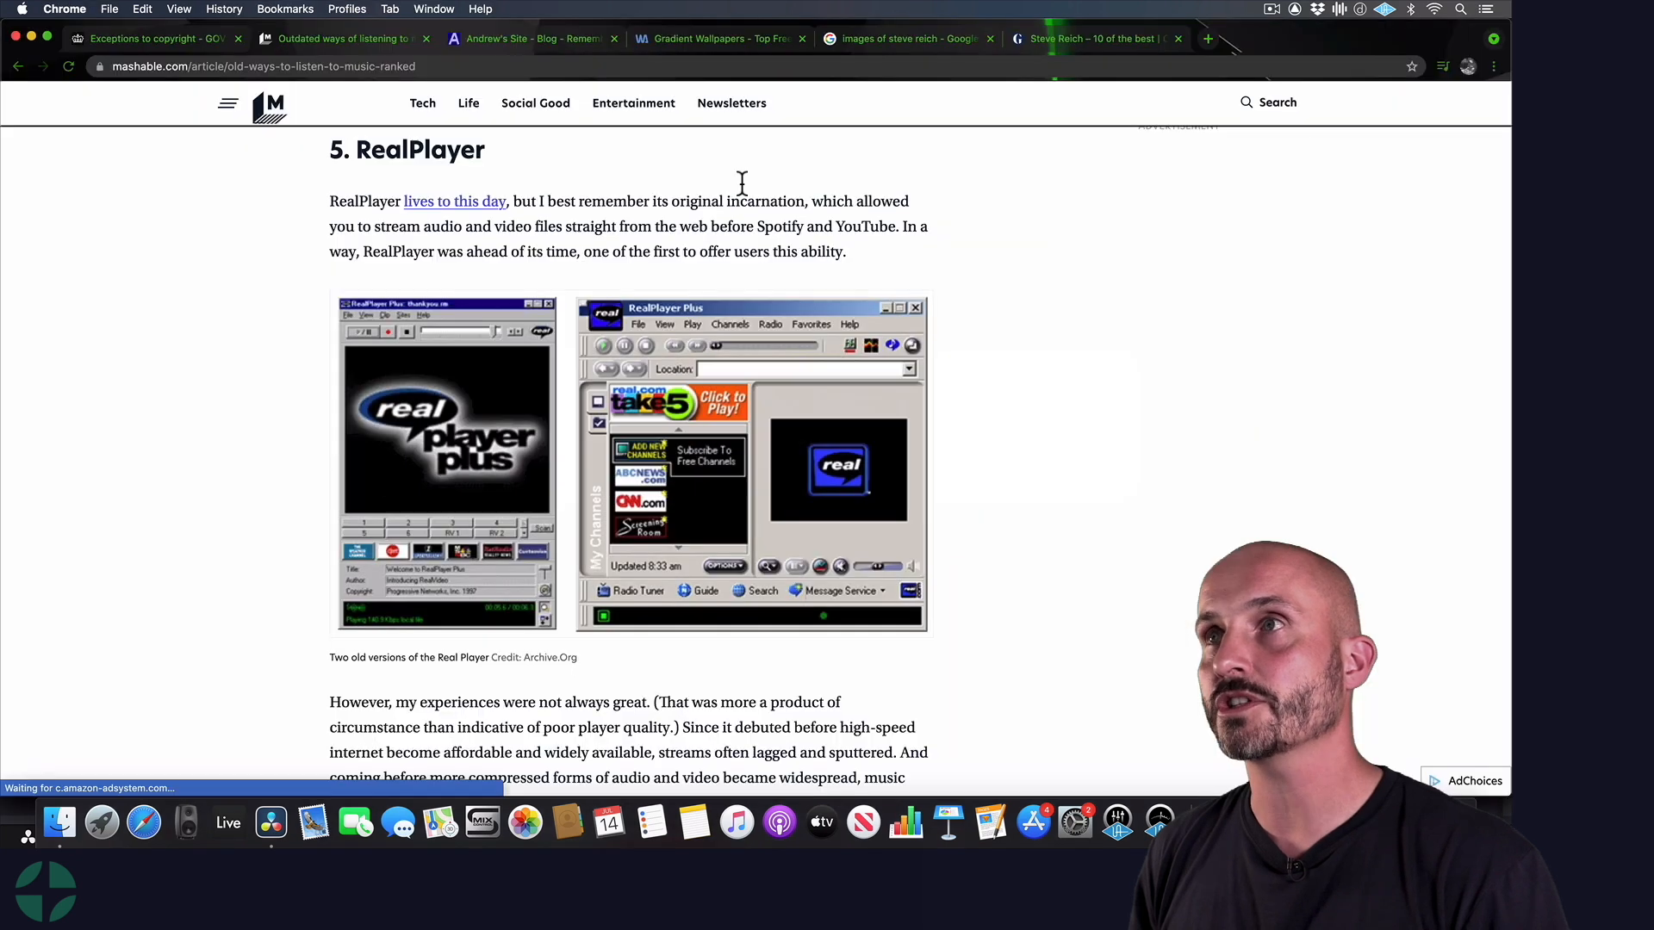
{"action": "left_click", "coordinate": [741, 41]}
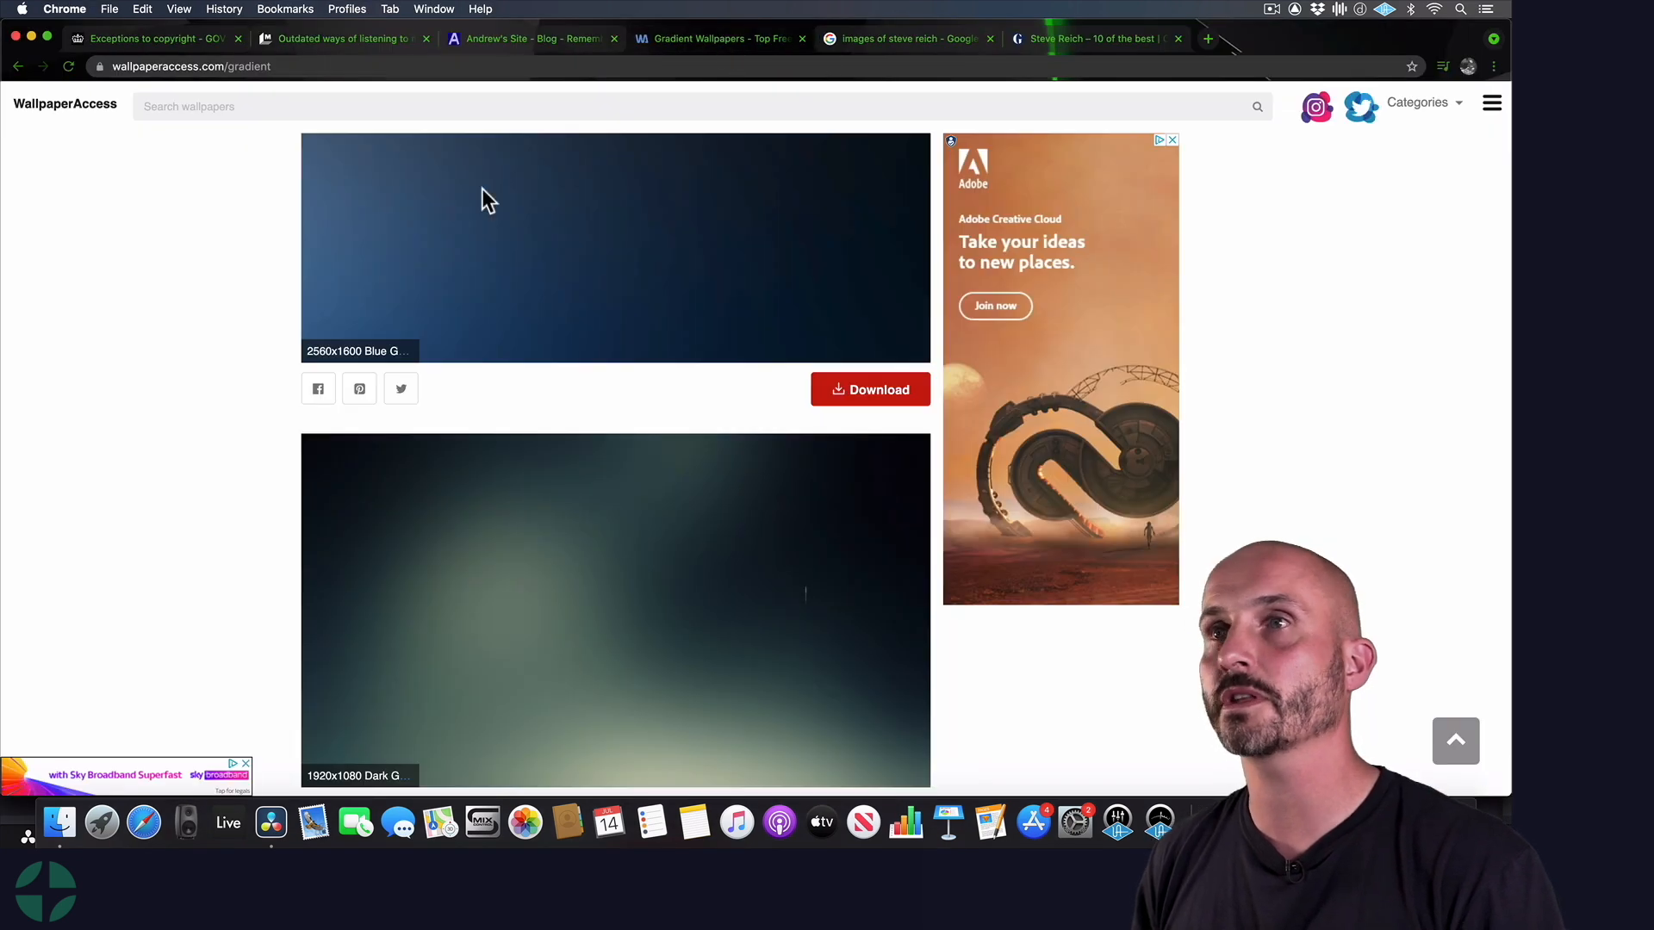
{"action": "scroll", "coordinate": [243, 442], "scroll_direction": "up", "scroll_amount": 2}
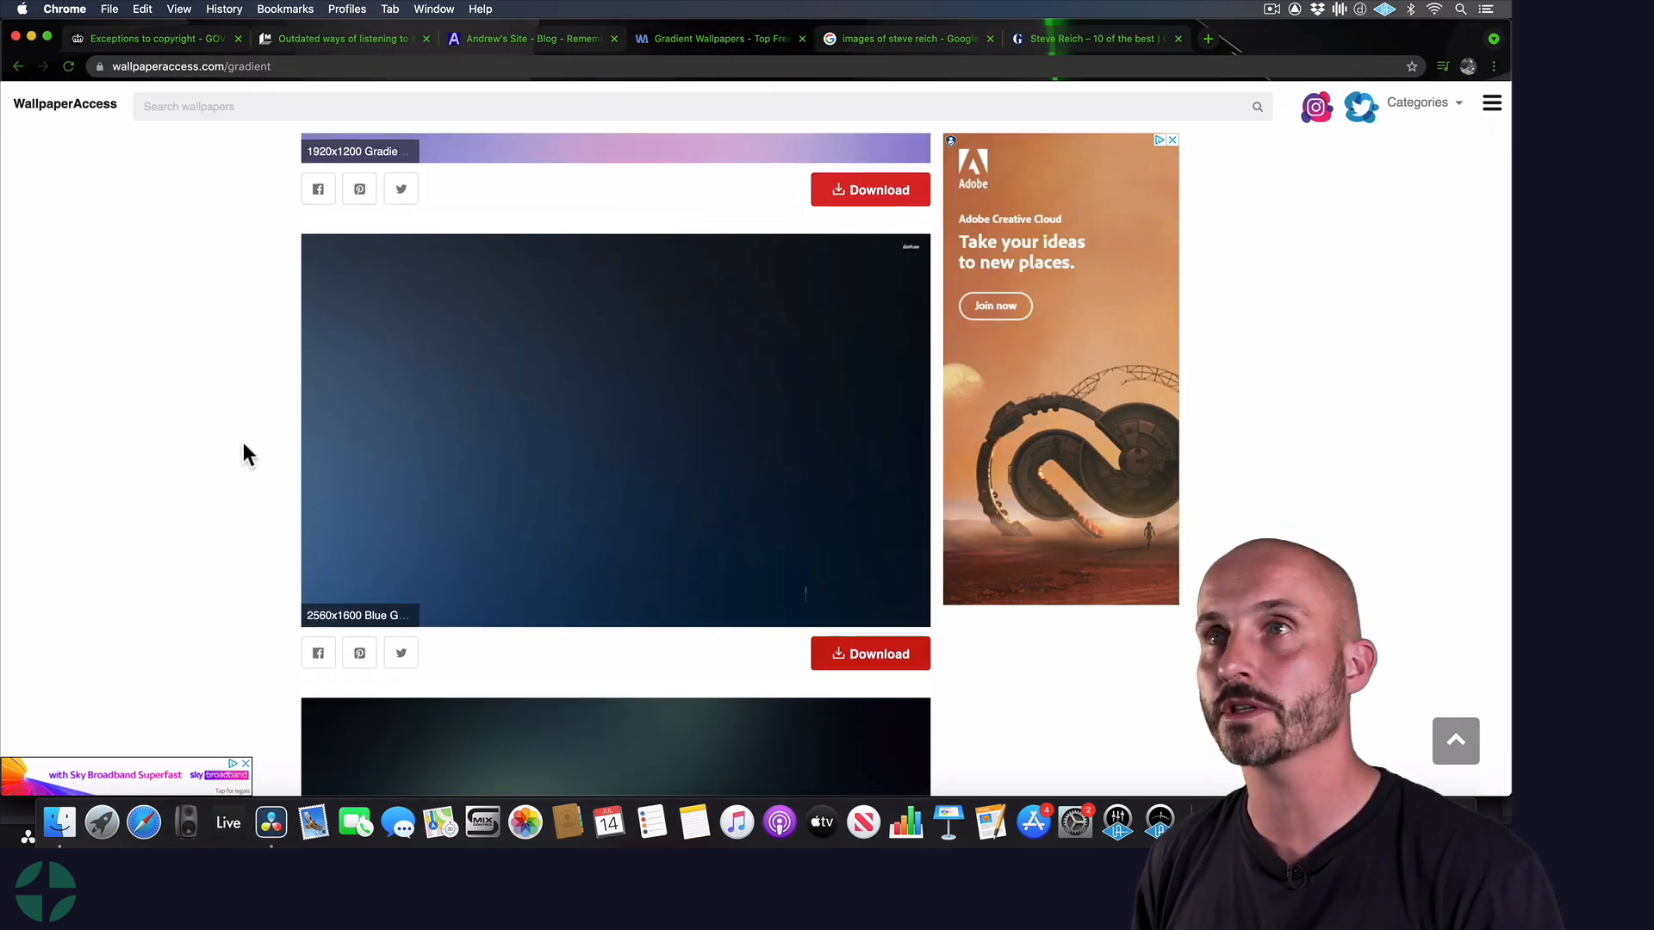
{"action": "scroll", "coordinate": [243, 442], "scroll_direction": "down", "scroll_amount": 1}
{"action": "scroll", "coordinate": [243, 442], "scroll_direction": "up", "scroll_amount": 5}
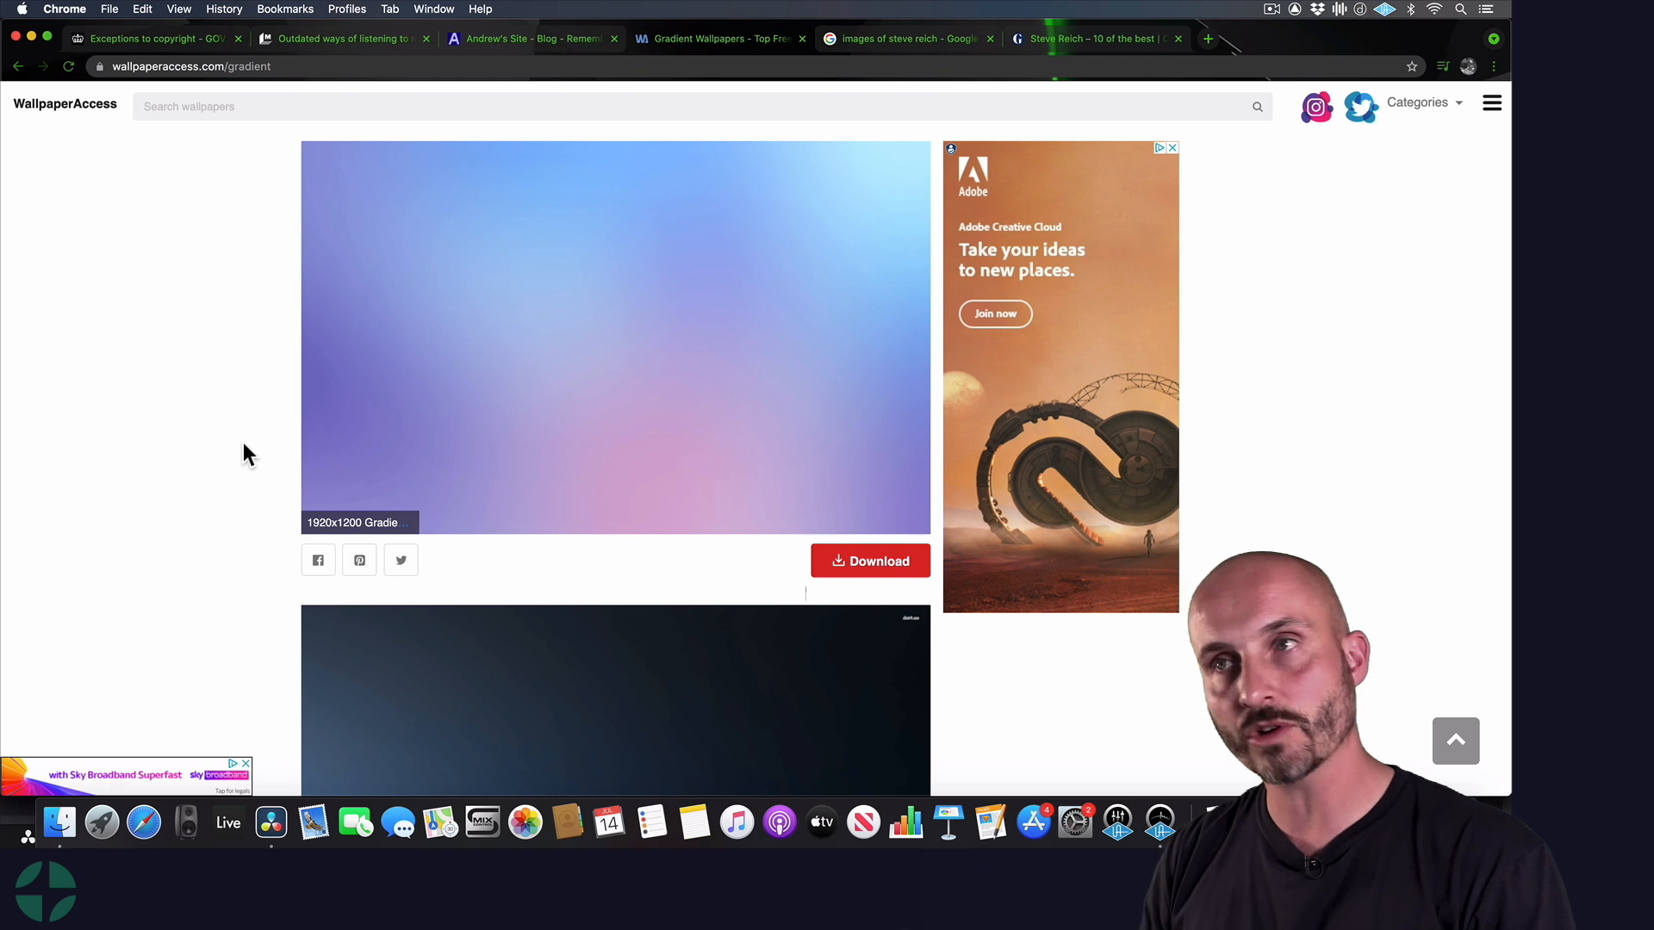
Add 340545.jpg from Downloads to Video 2 in DaVinci Resolve at 01:00:11:07, beneath the screenshot on Video 3
{"action": "key", "text": "super+Tab"}
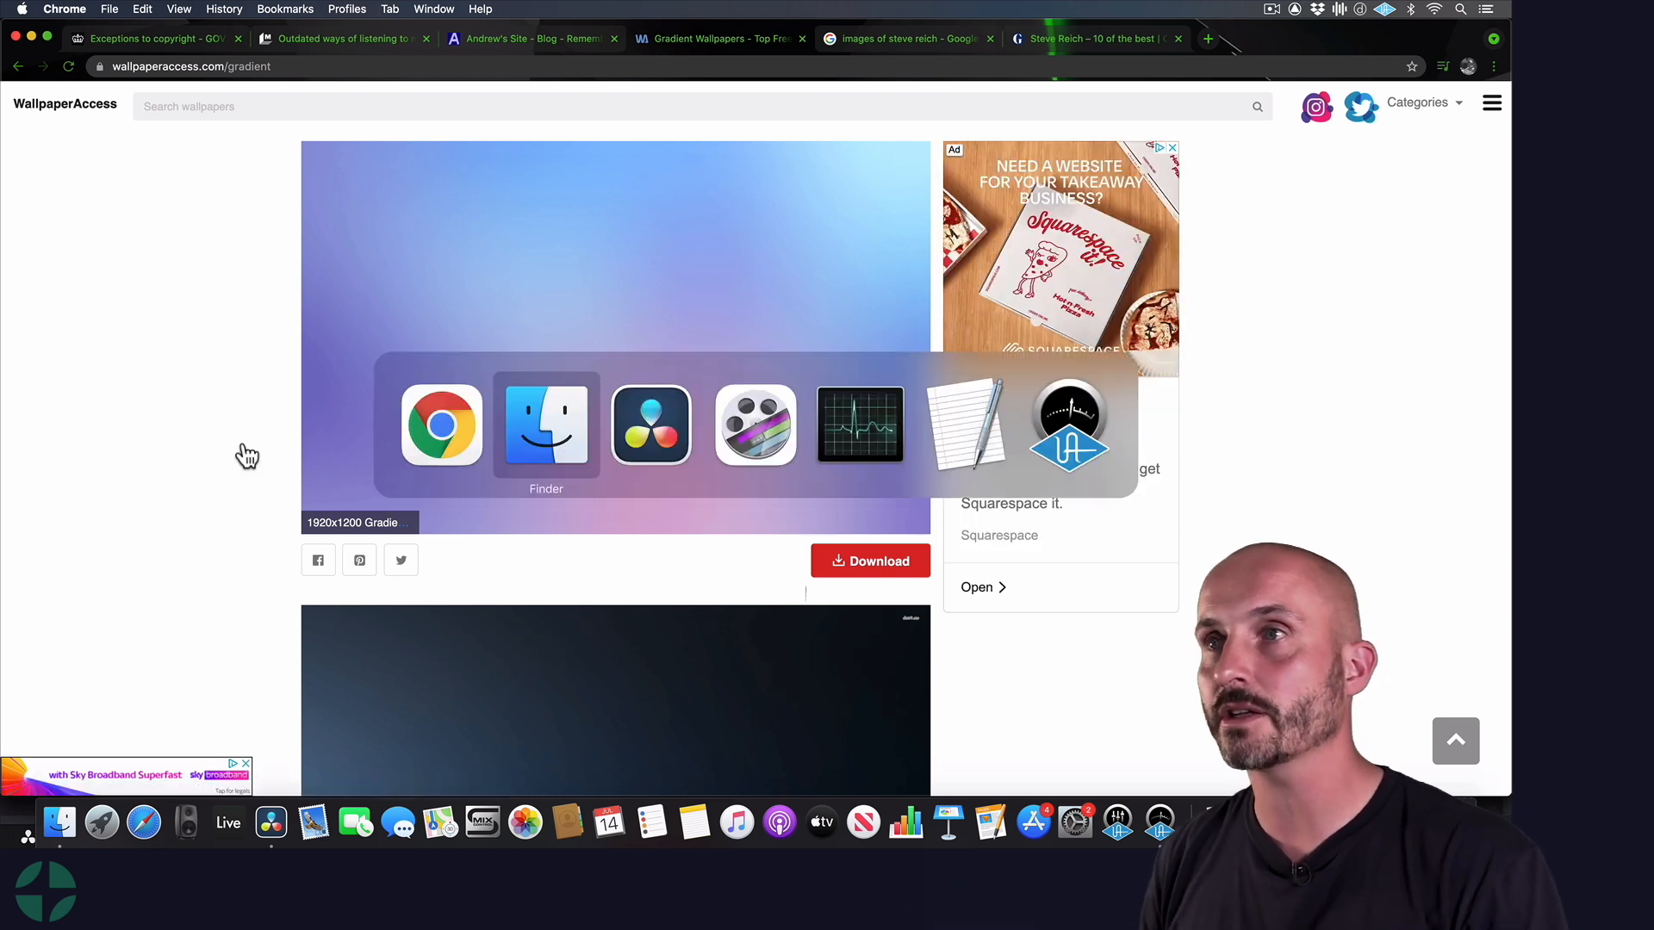
{"action": "left_click", "coordinate": [558, 441]}
{"action": "left_click", "coordinate": [155, 315]}
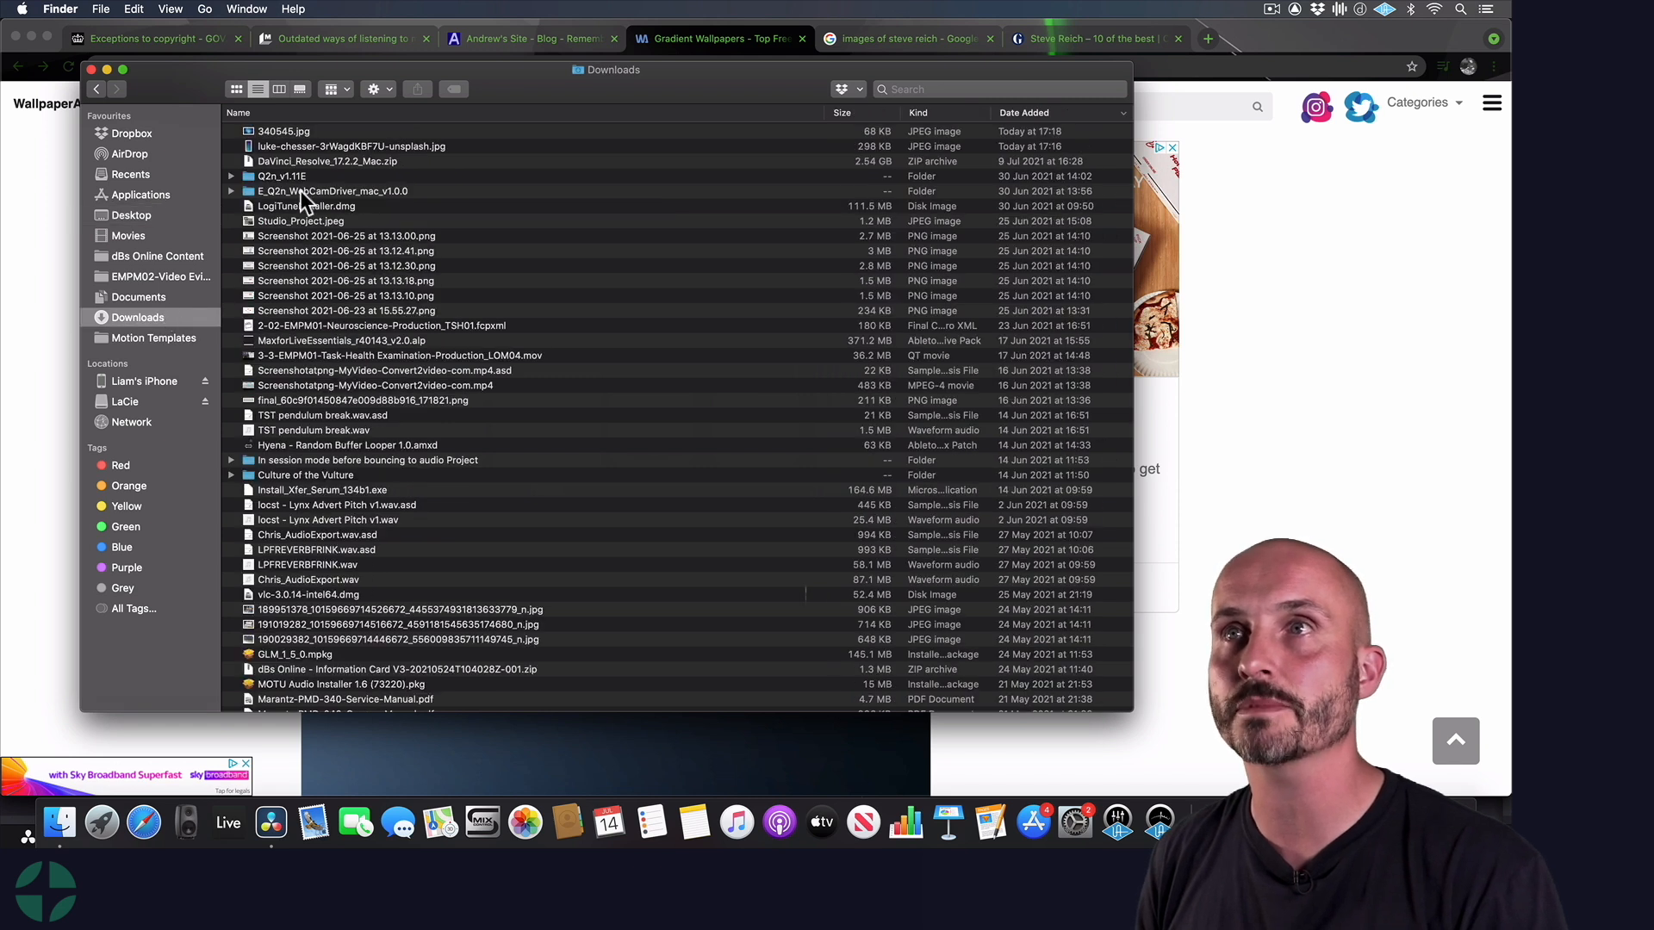
{"action": "left_click_drag", "start_coordinate": [271, 131], "coordinate": [452, 623]}
{"action": "key", "text": "super+Tab"}
{"action": "key", "text": "super+Tab"}
{"action": "left_click", "coordinate": [409, 630], "text": "super"}
{"action": "left_click_drag", "start_coordinate": [423, 513], "coordinate": [370, 513]}
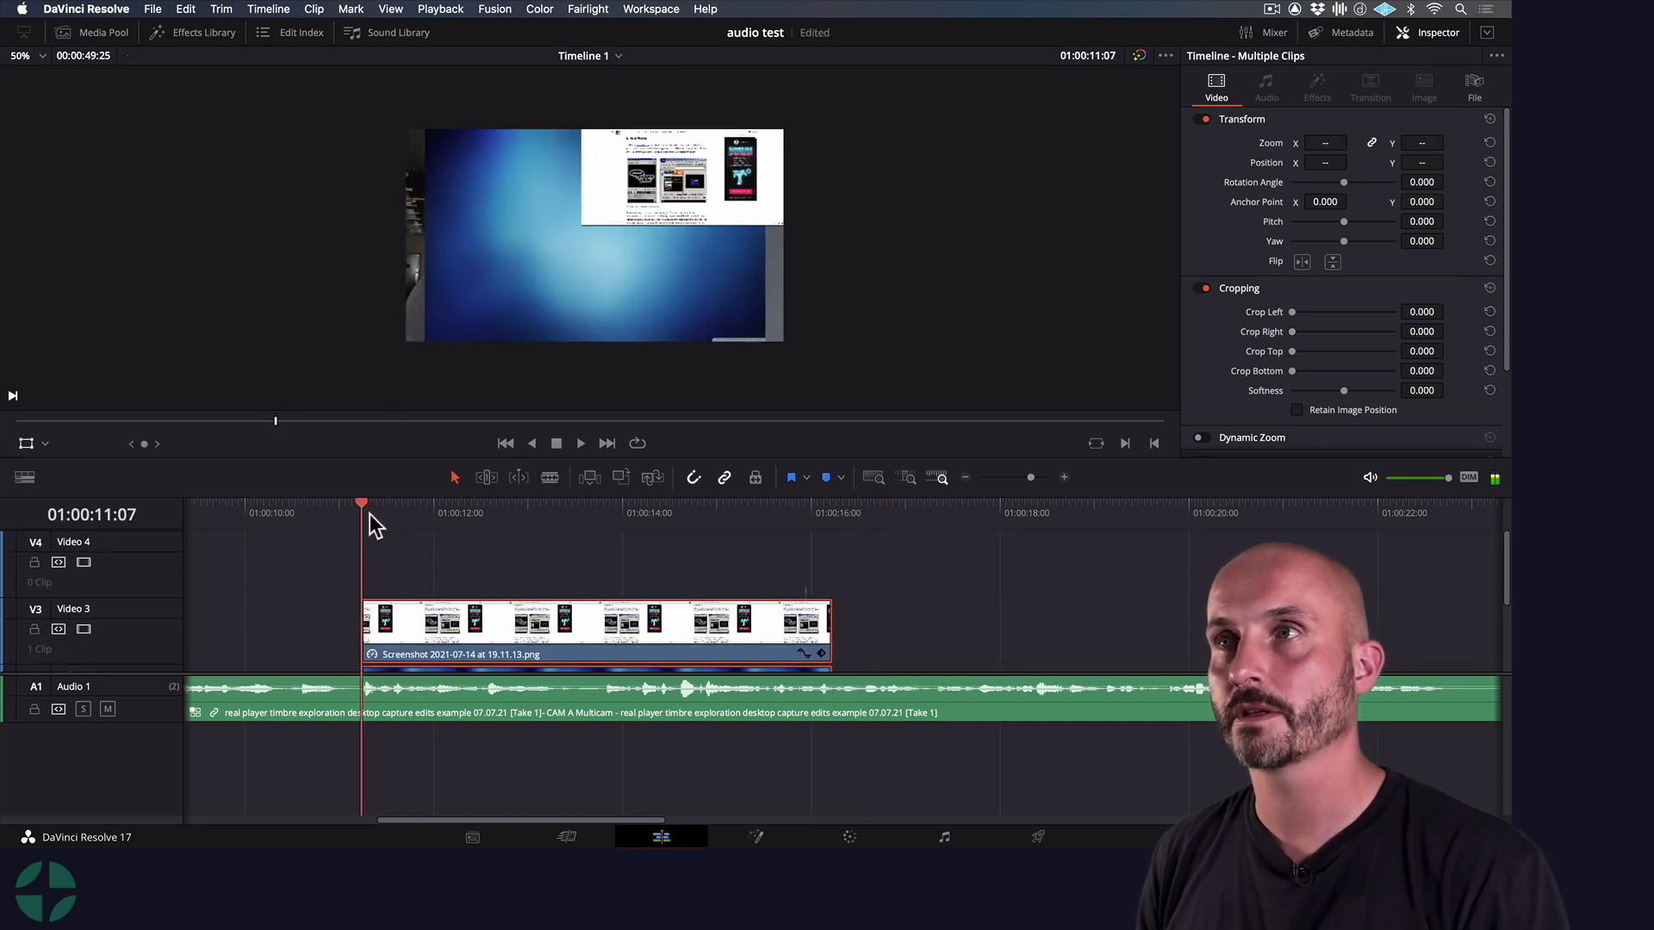
Enlarge the 340545.jpg background to 1.222 zoom and position it at X 4.000, Y -8.000 to fill the frame
{"action": "left_click", "coordinate": [317, 628]}
{"action": "scroll", "coordinate": [334, 592], "scroll_direction": "down", "scroll_amount": 3}
{"action": "scroll", "coordinate": [335, 592], "scroll_direction": "left", "scroll_amount": 3}
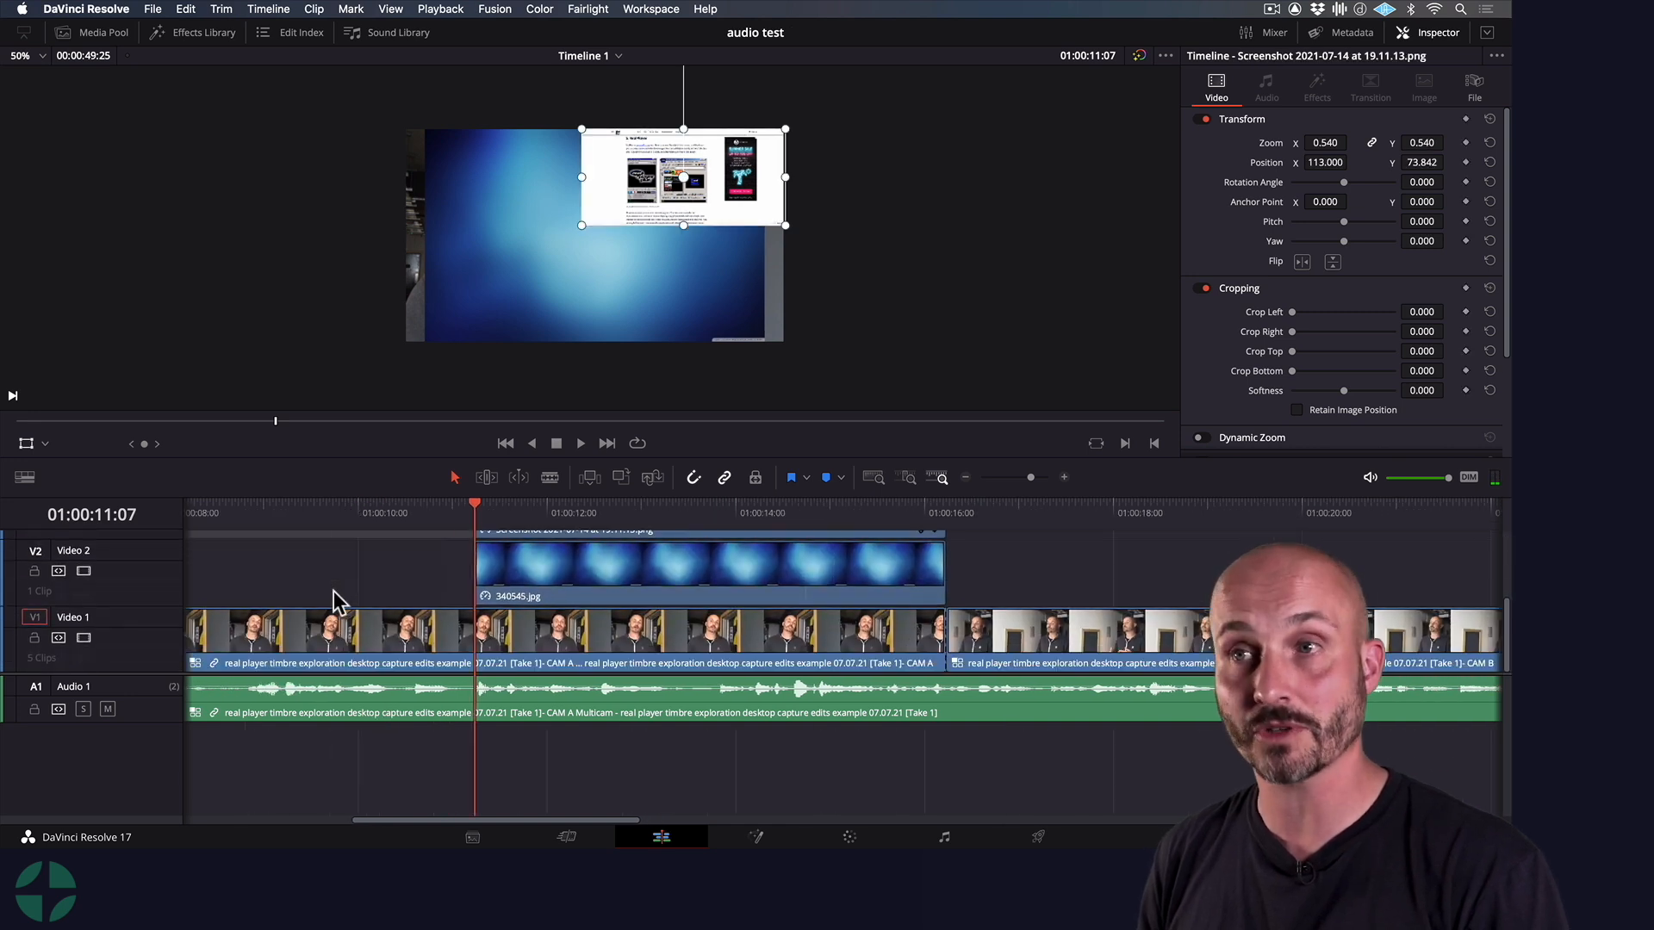
{"action": "left_click", "coordinate": [495, 579]}
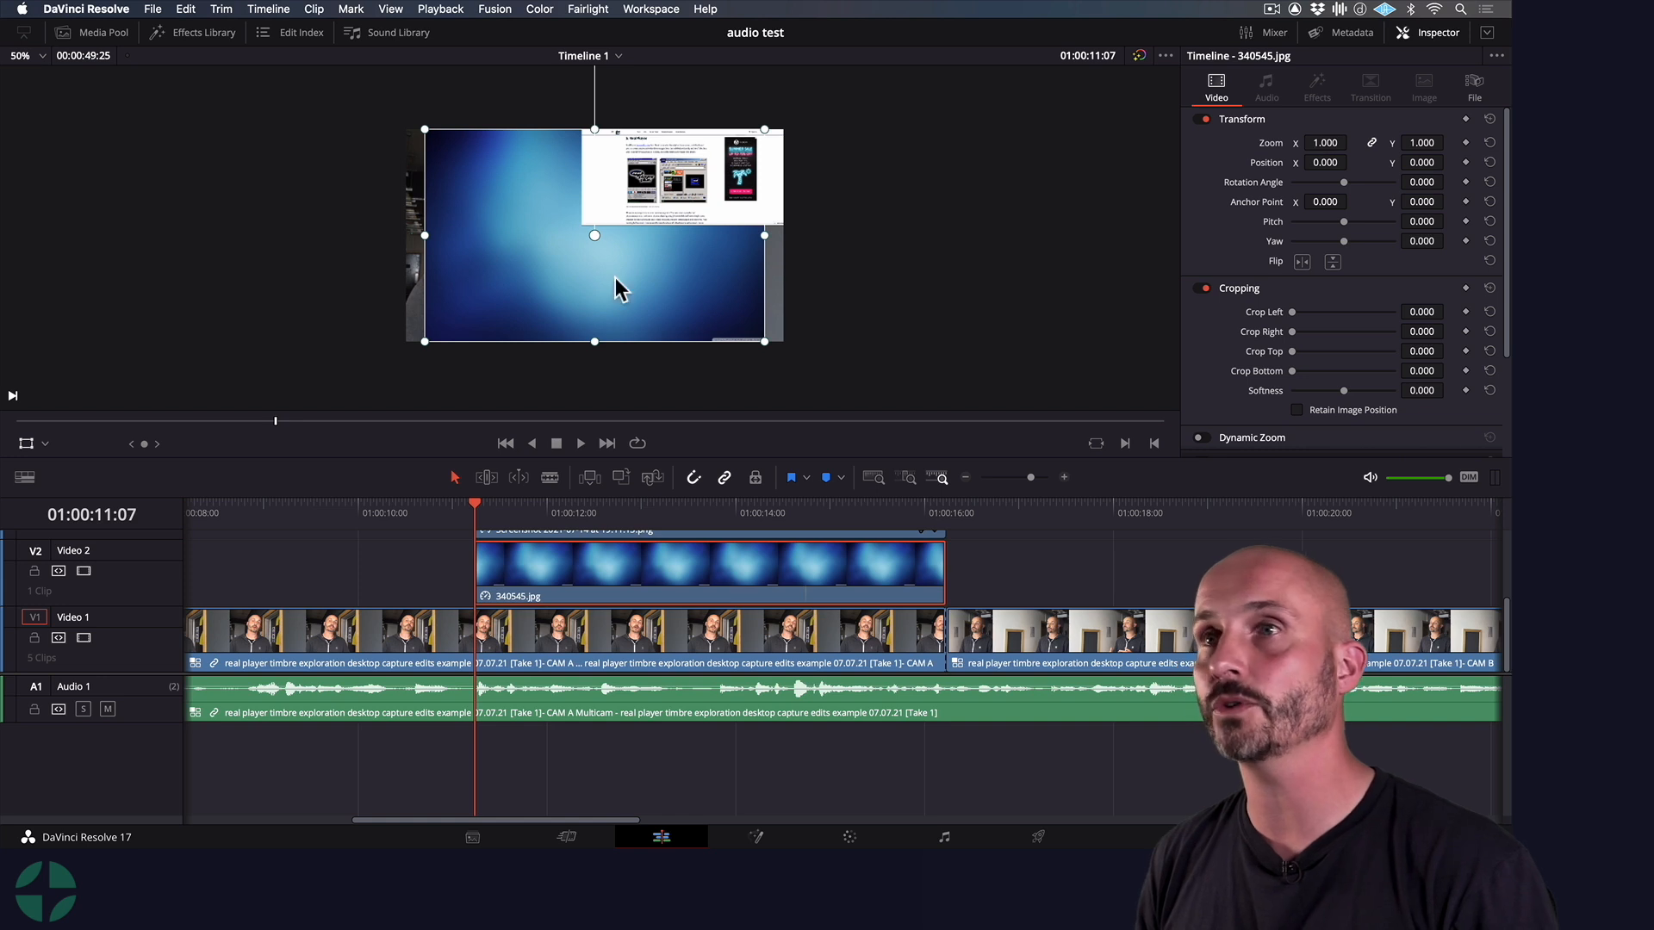
{"action": "left_click", "coordinate": [28, 442]}
{"action": "left_click", "coordinate": [27, 442]}
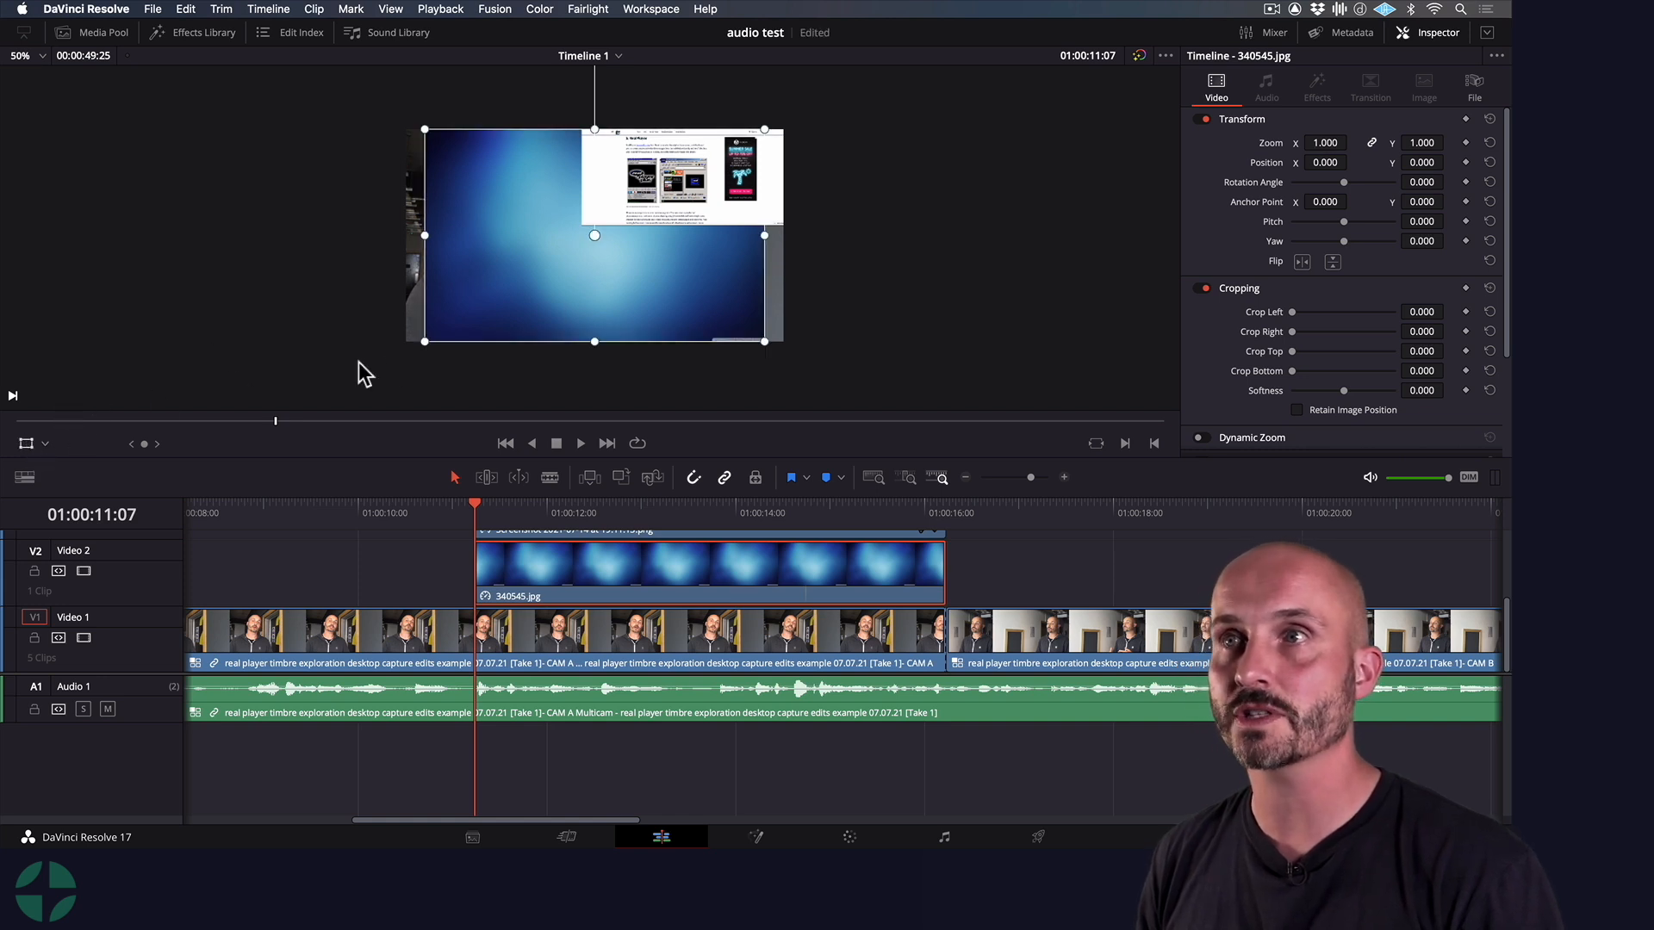
{"action": "left_click_drag", "start_coordinate": [513, 308], "coordinate": [508, 310]}
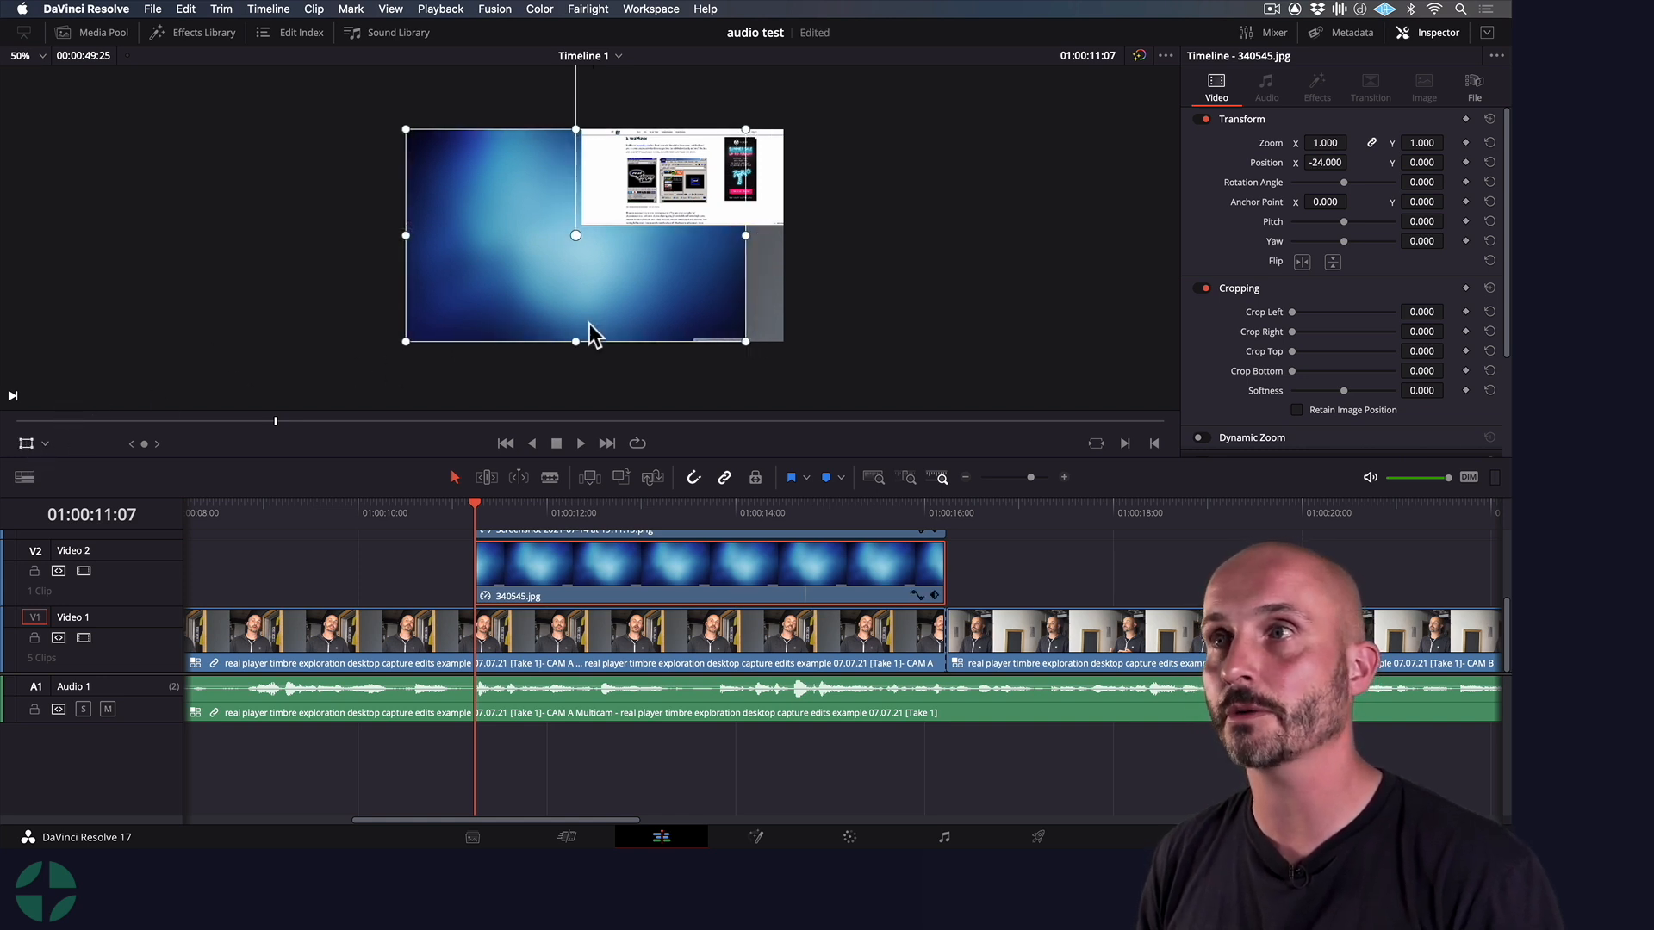
{"action": "left_click_drag", "start_coordinate": [745, 342], "coordinate": [783, 400]}
{"action": "left_click_drag", "start_coordinate": [708, 290], "coordinate": [714, 292]}
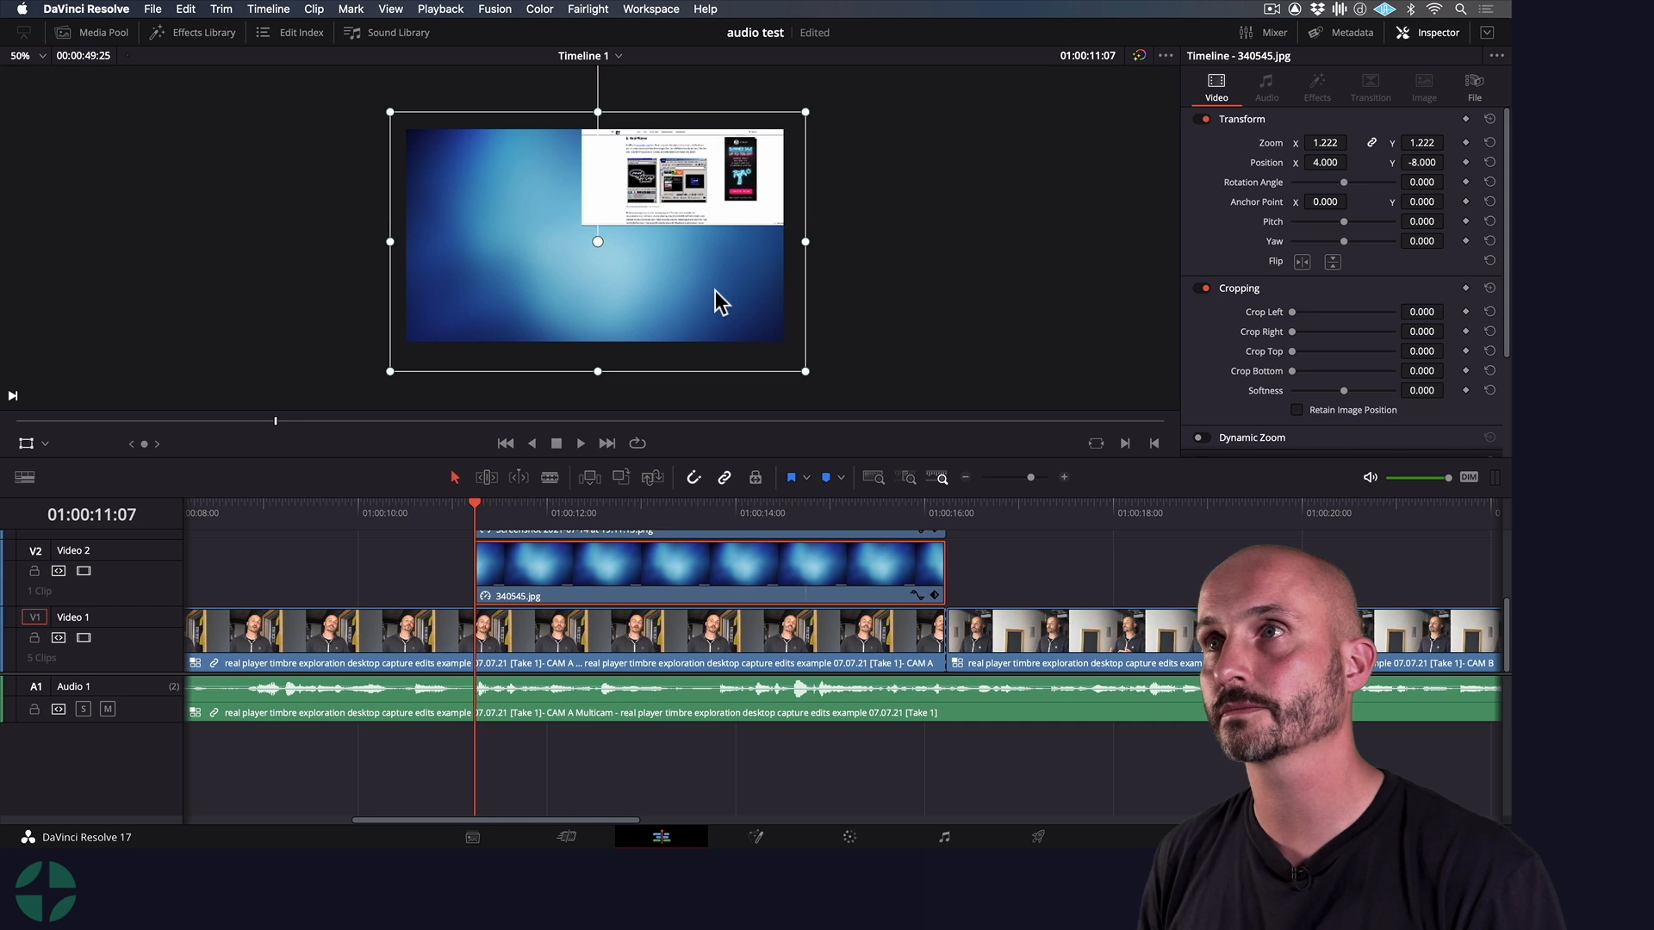
Browse the Open FX effects down to Resolve FX Stylize and turn off Hover Scrub Preview
{"action": "left_click", "coordinate": [395, 575]}
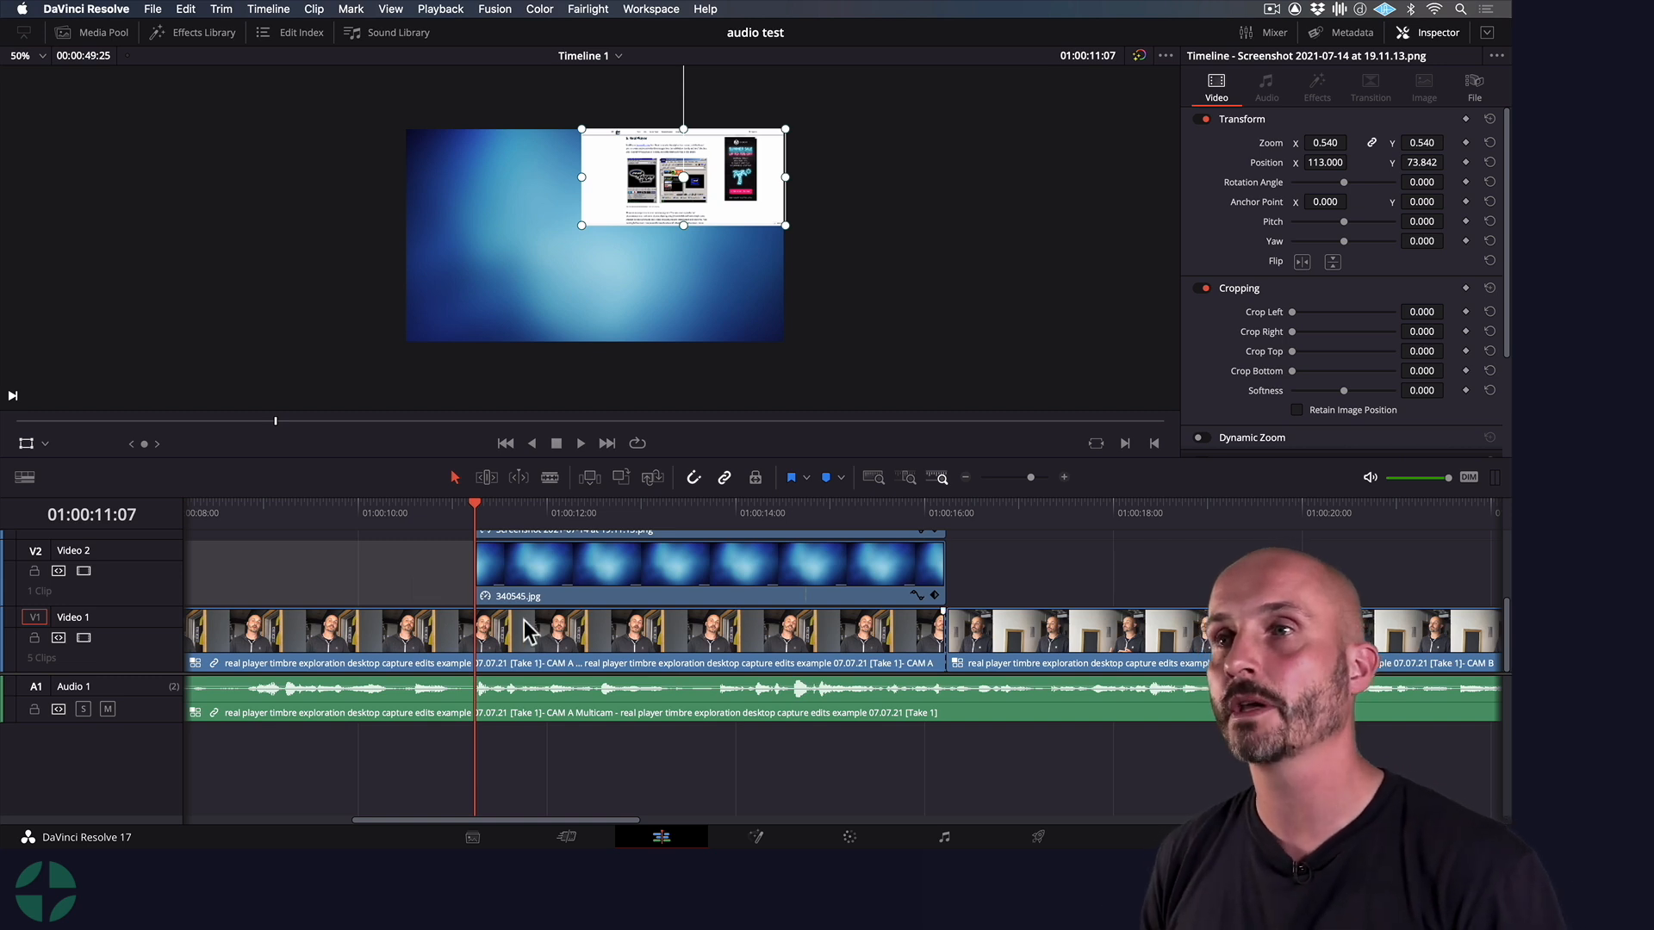
{"action": "scroll", "coordinate": [429, 562], "scroll_direction": "up", "scroll_amount": 1}
{"action": "scroll", "coordinate": [428, 572], "scroll_direction": "up", "scroll_amount": 5}
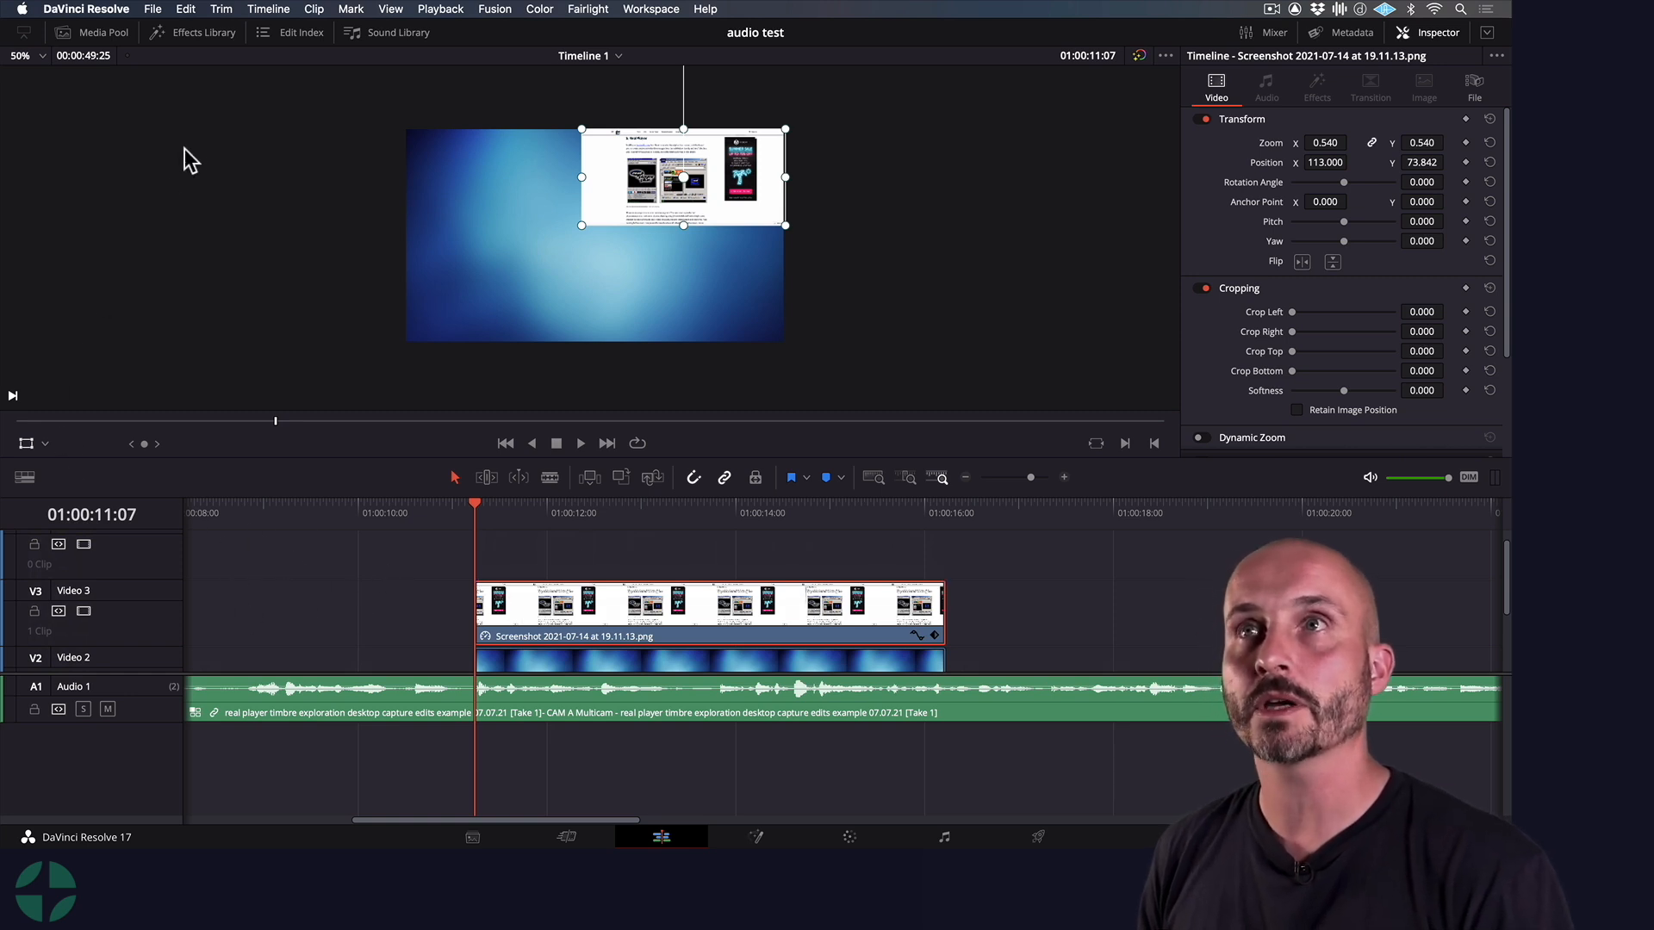
{"action": "left_click", "coordinate": [202, 35]}
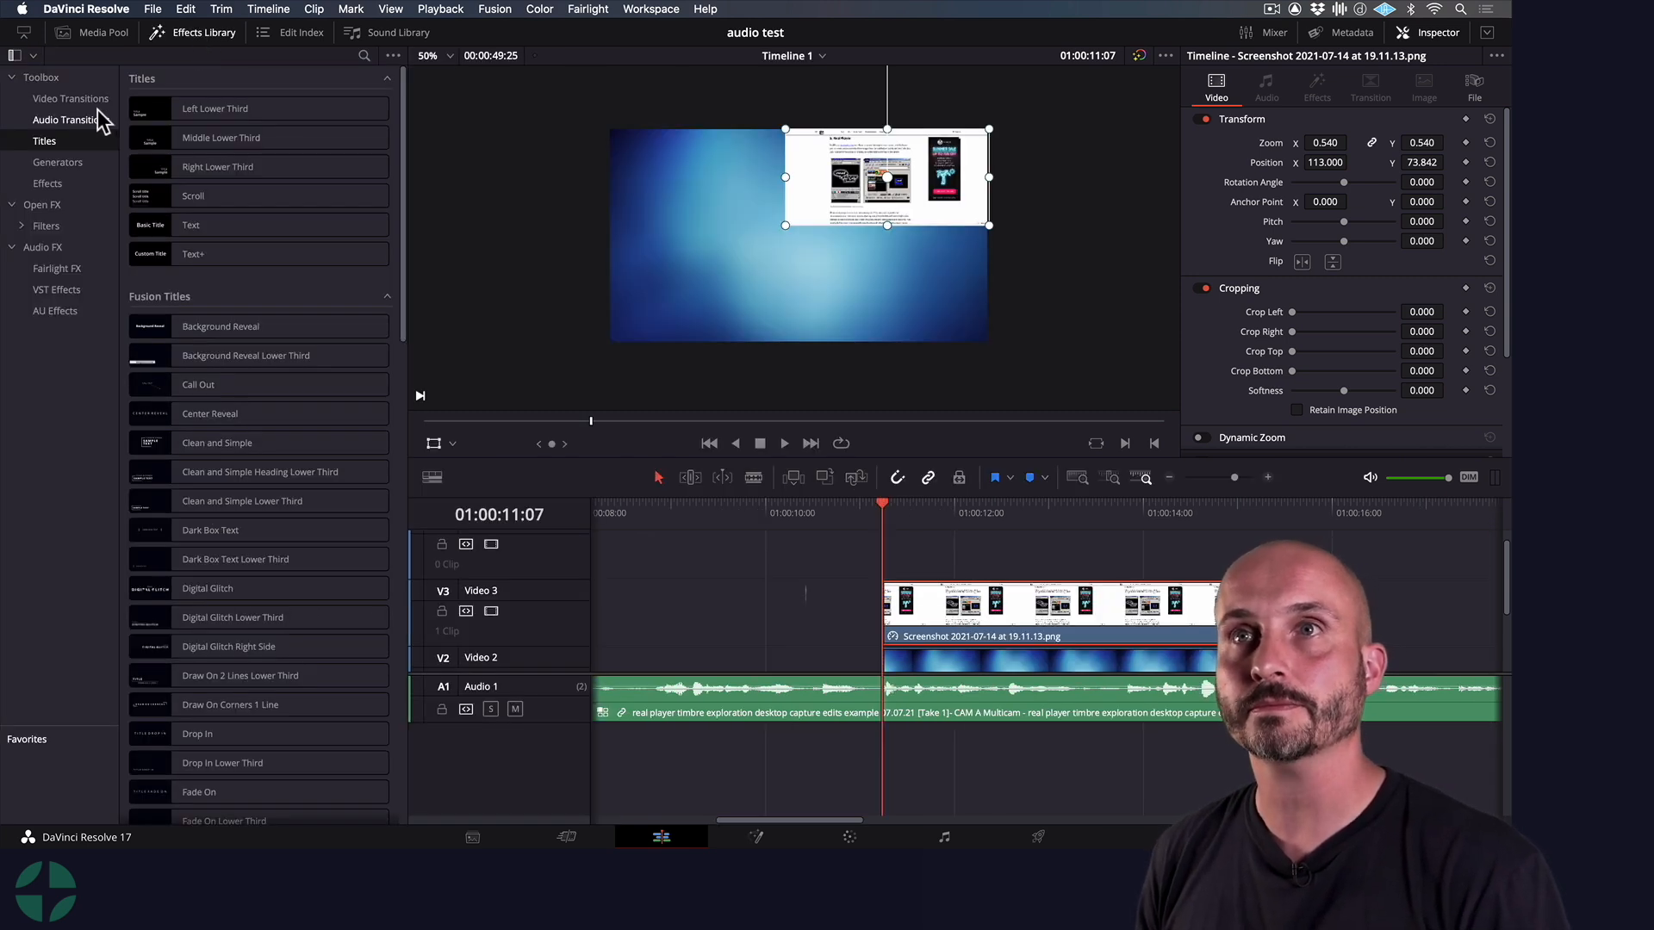
{"action": "left_click", "coordinate": [38, 205]}
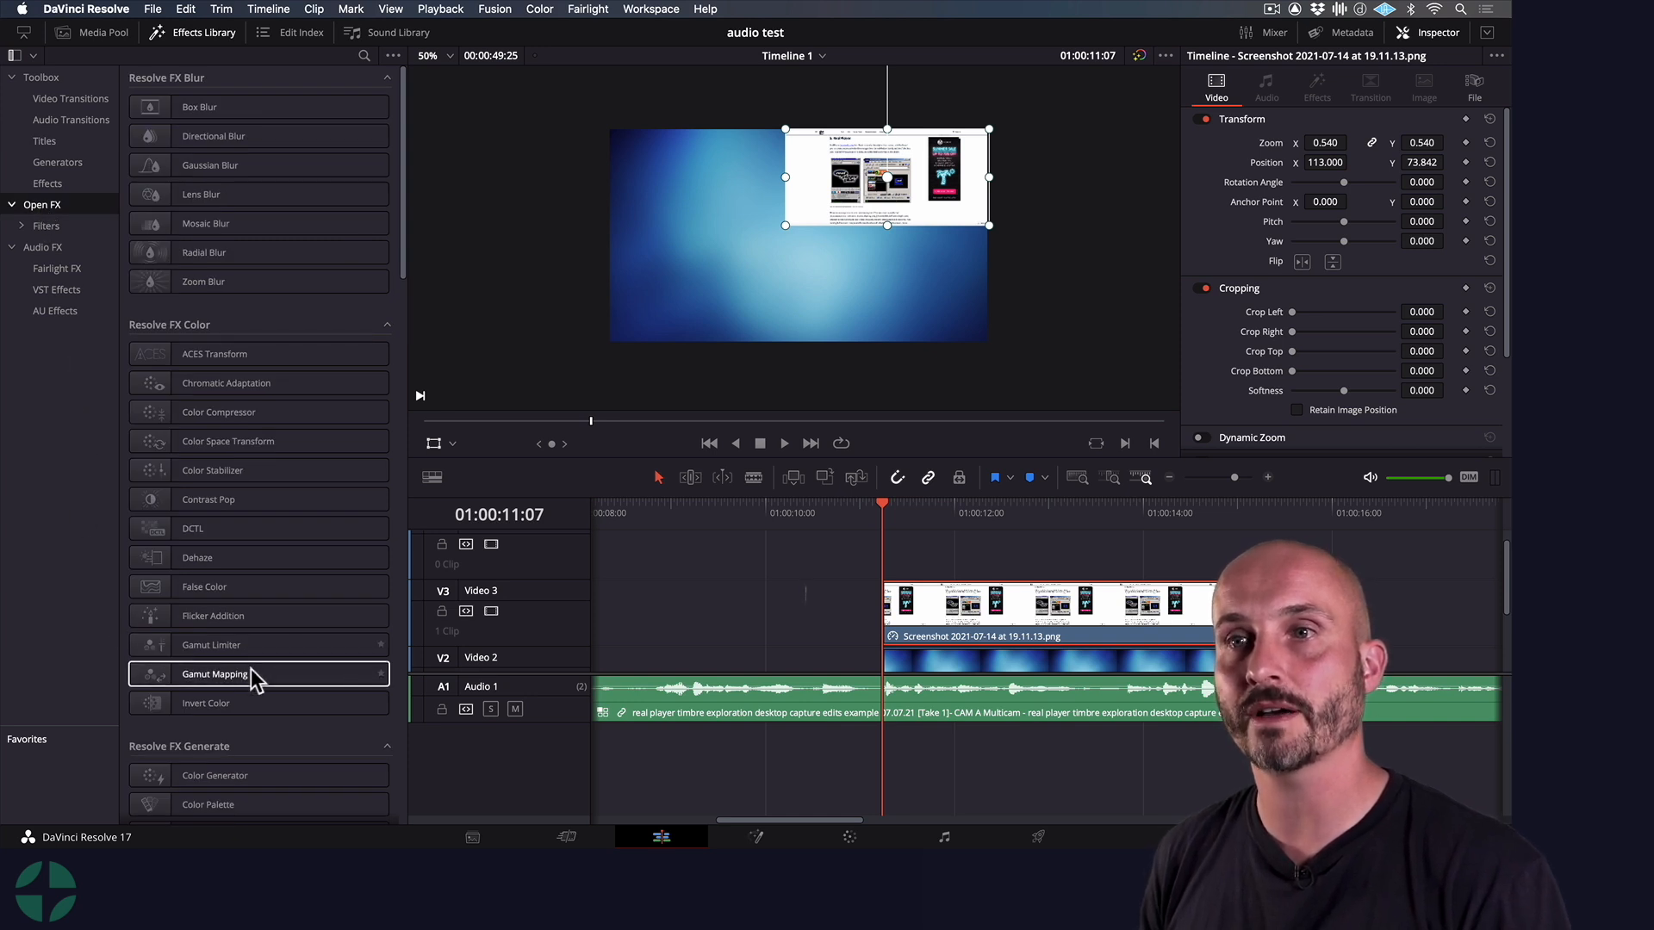
{"action": "scroll", "coordinate": [397, 731], "scroll_direction": "down", "scroll_amount": 15}
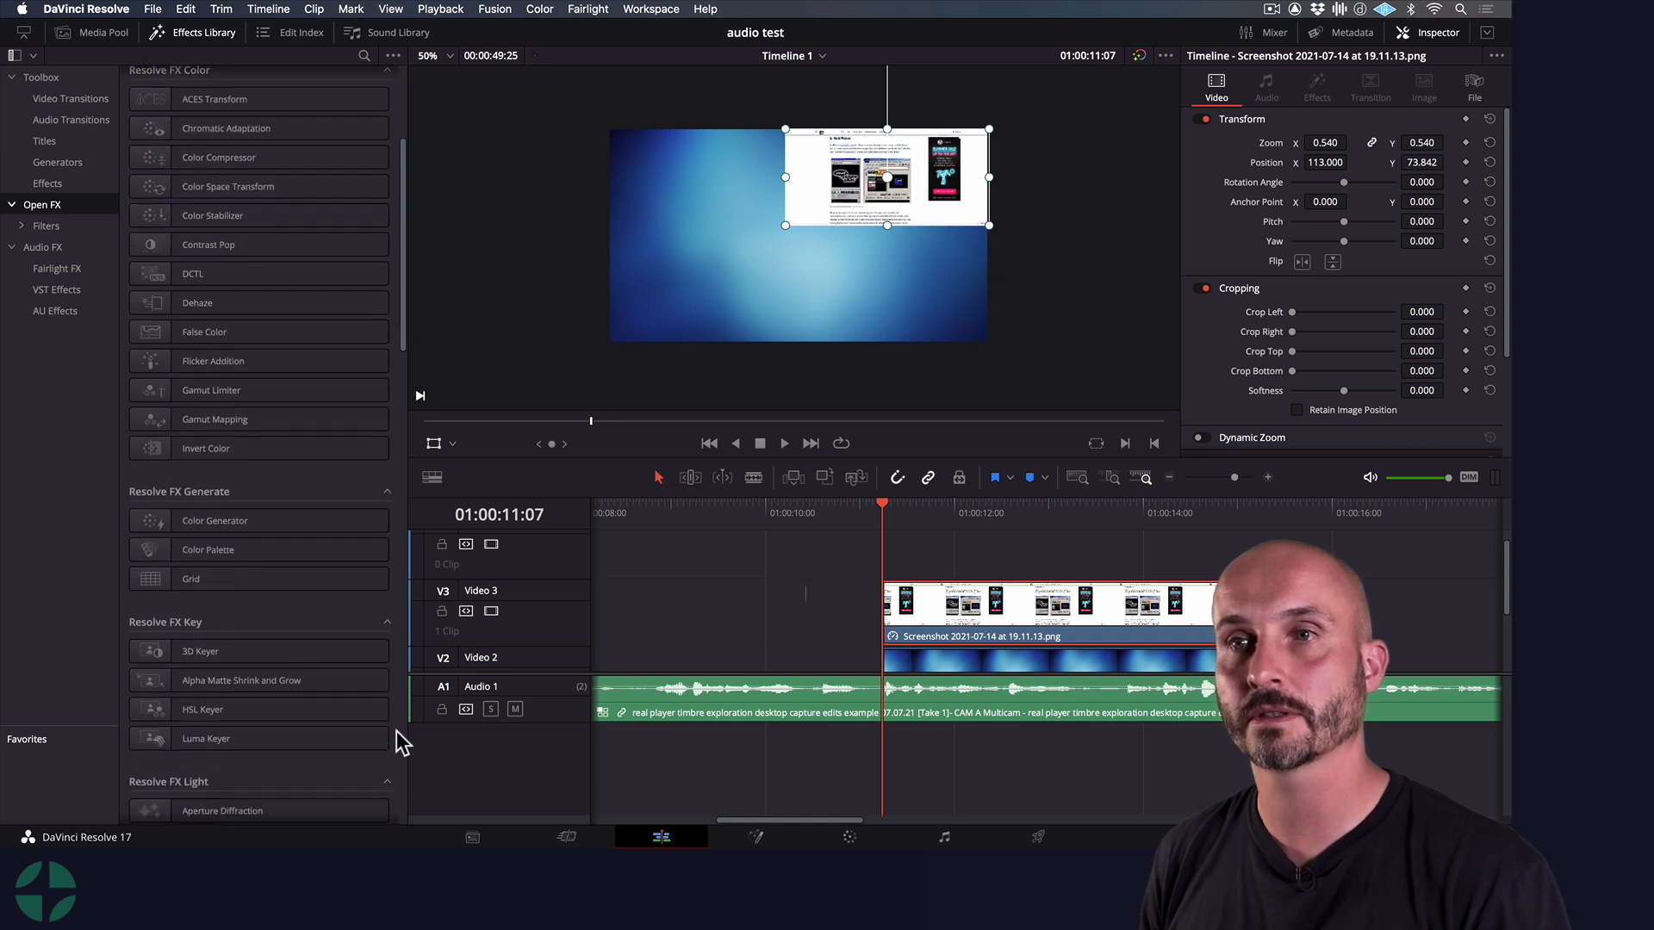
{"action": "scroll", "coordinate": [397, 730], "scroll_direction": "down", "scroll_amount": 10}
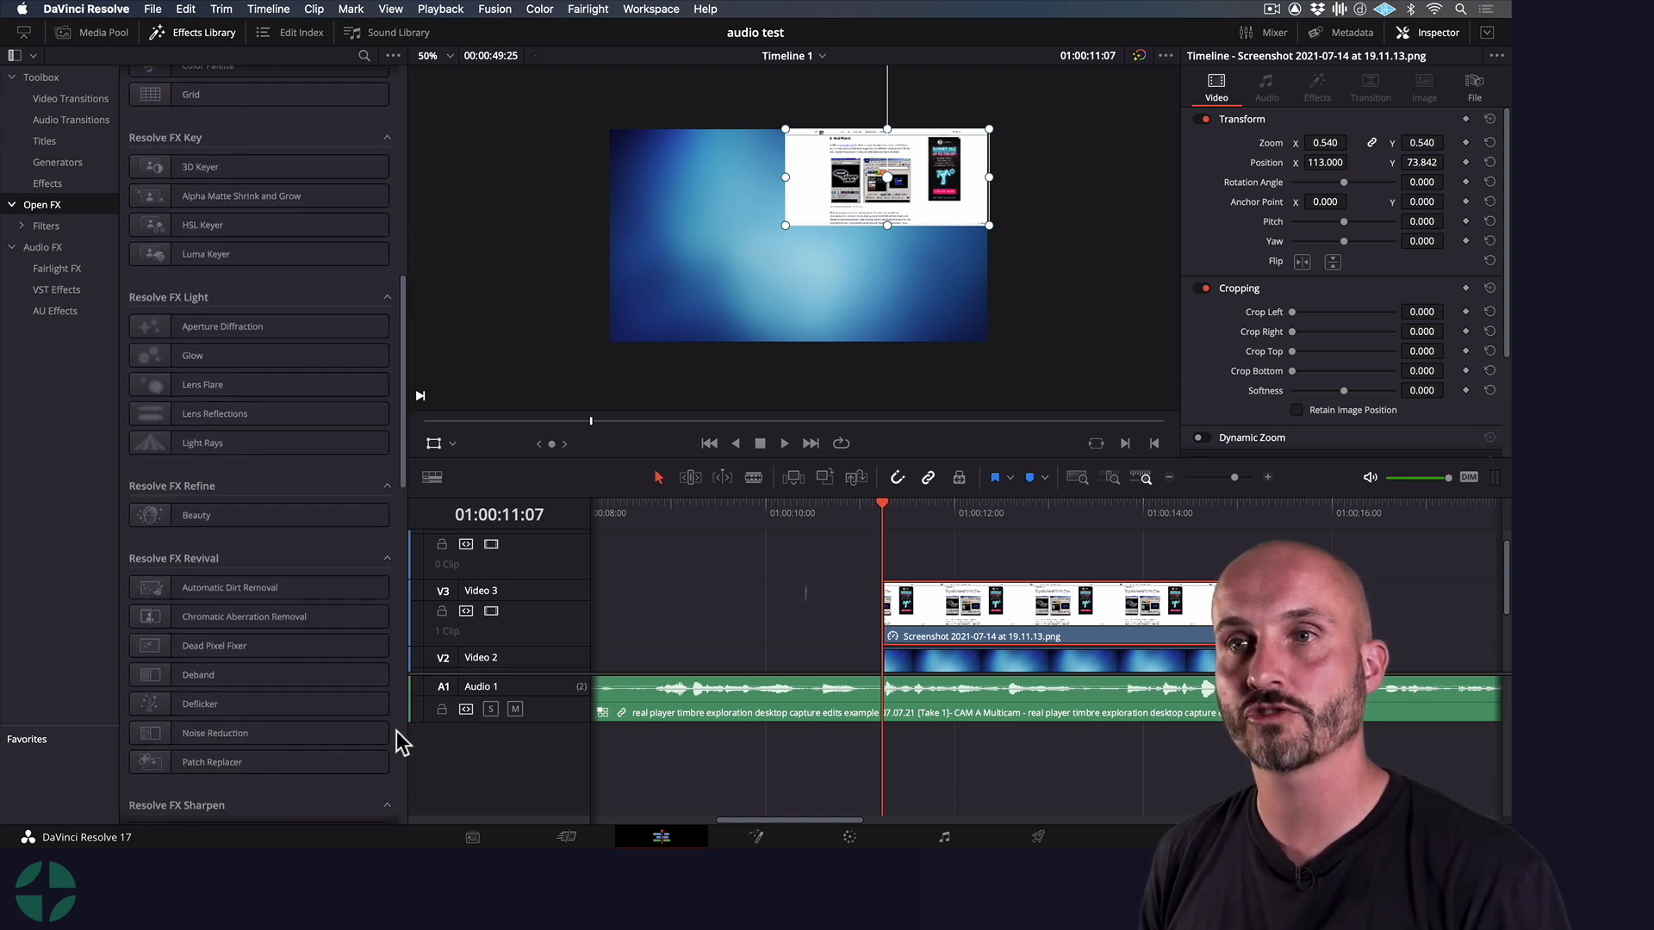
{"action": "scroll", "coordinate": [396, 730], "scroll_direction": "down", "scroll_amount": 5}
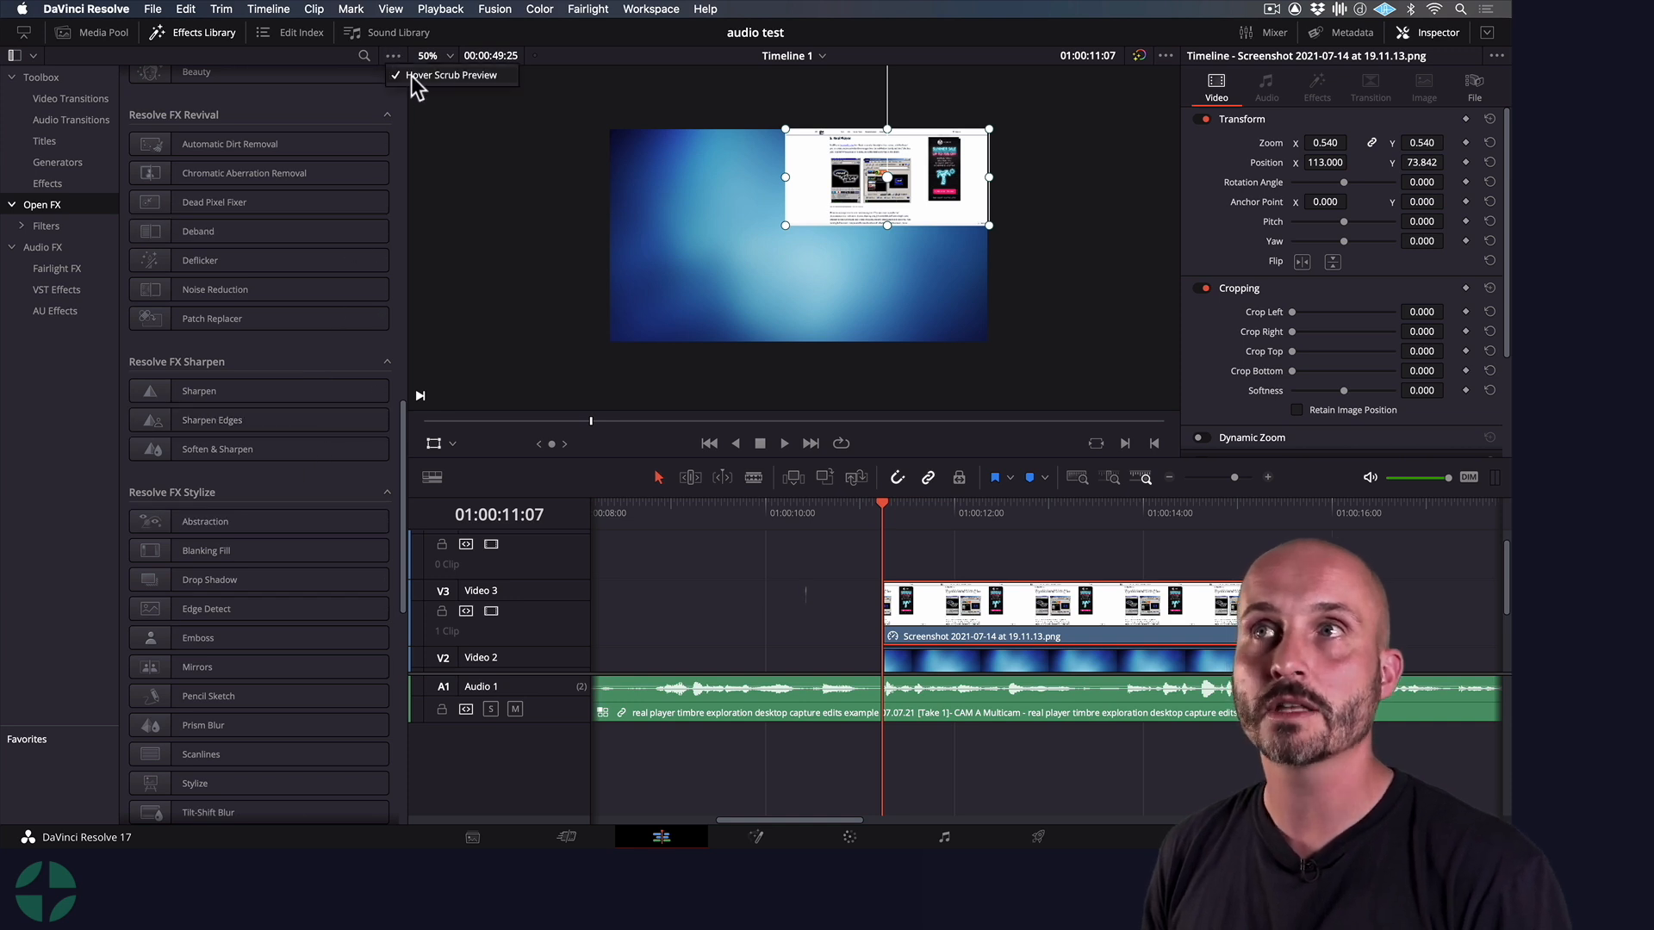
{"action": "left_click", "coordinate": [462, 78]}
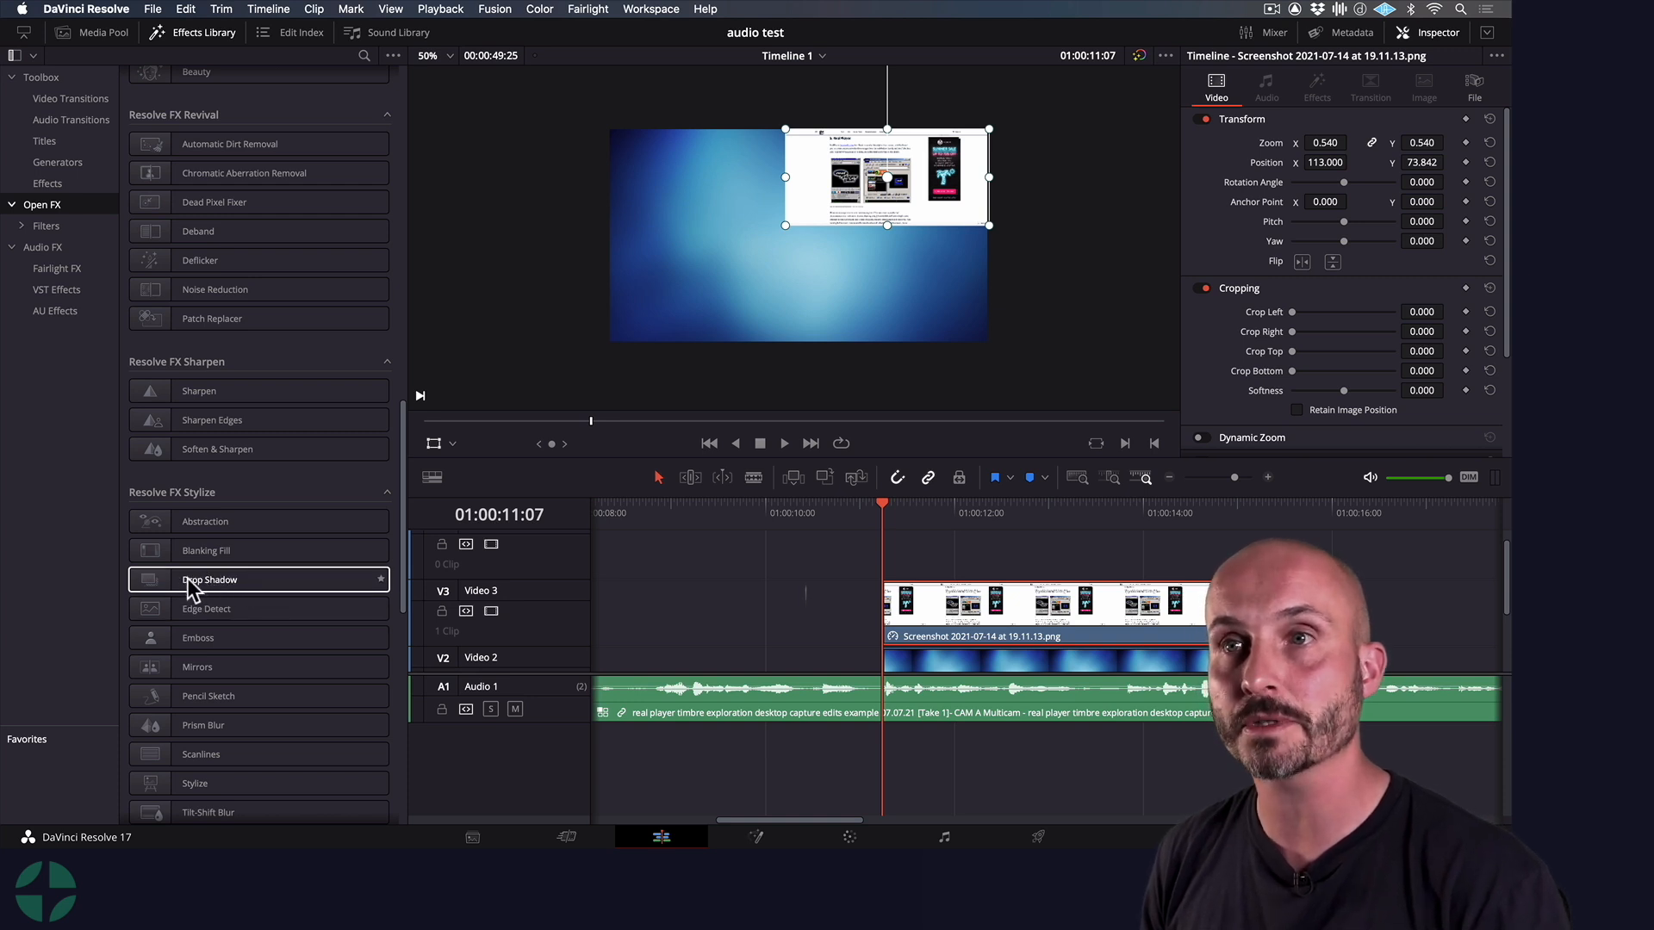
Apply the Drop Shadow effect to the screenshot clip on Video 3 and play it from 01:00:11:07
{"action": "left_click_drag", "start_coordinate": [176, 581], "coordinate": [948, 616]}
{"action": "left_click", "coordinate": [897, 512]}
{"action": "left_click_drag", "start_coordinate": [896, 517], "coordinate": [882, 517]}
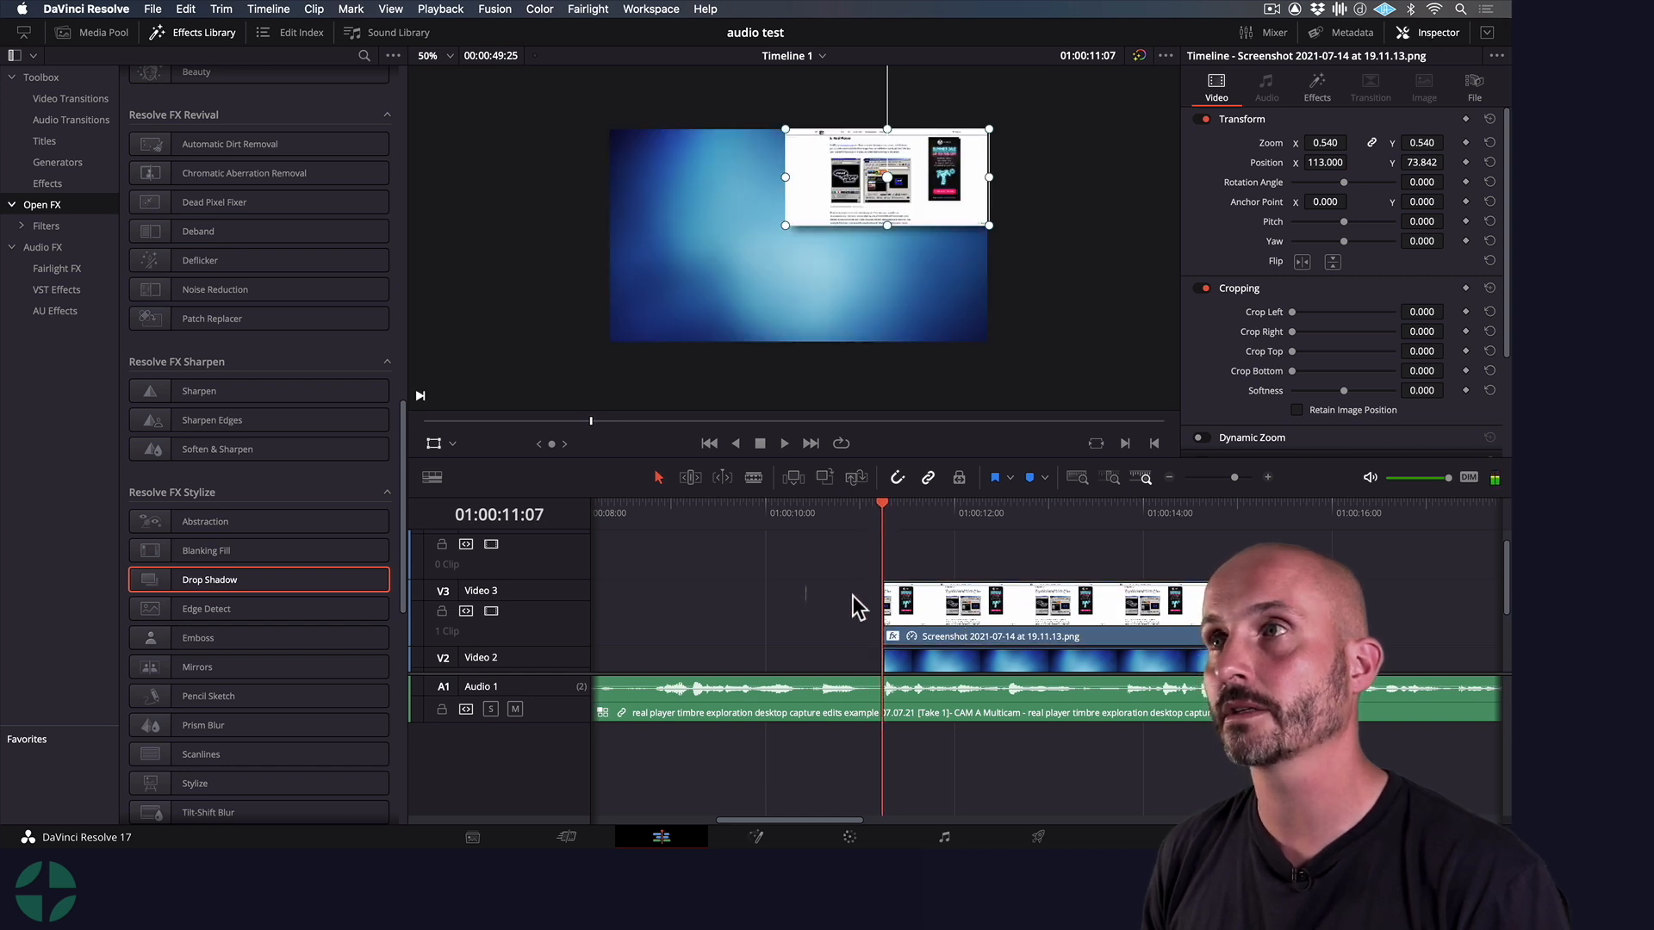
{"action": "key", "text": "space"}
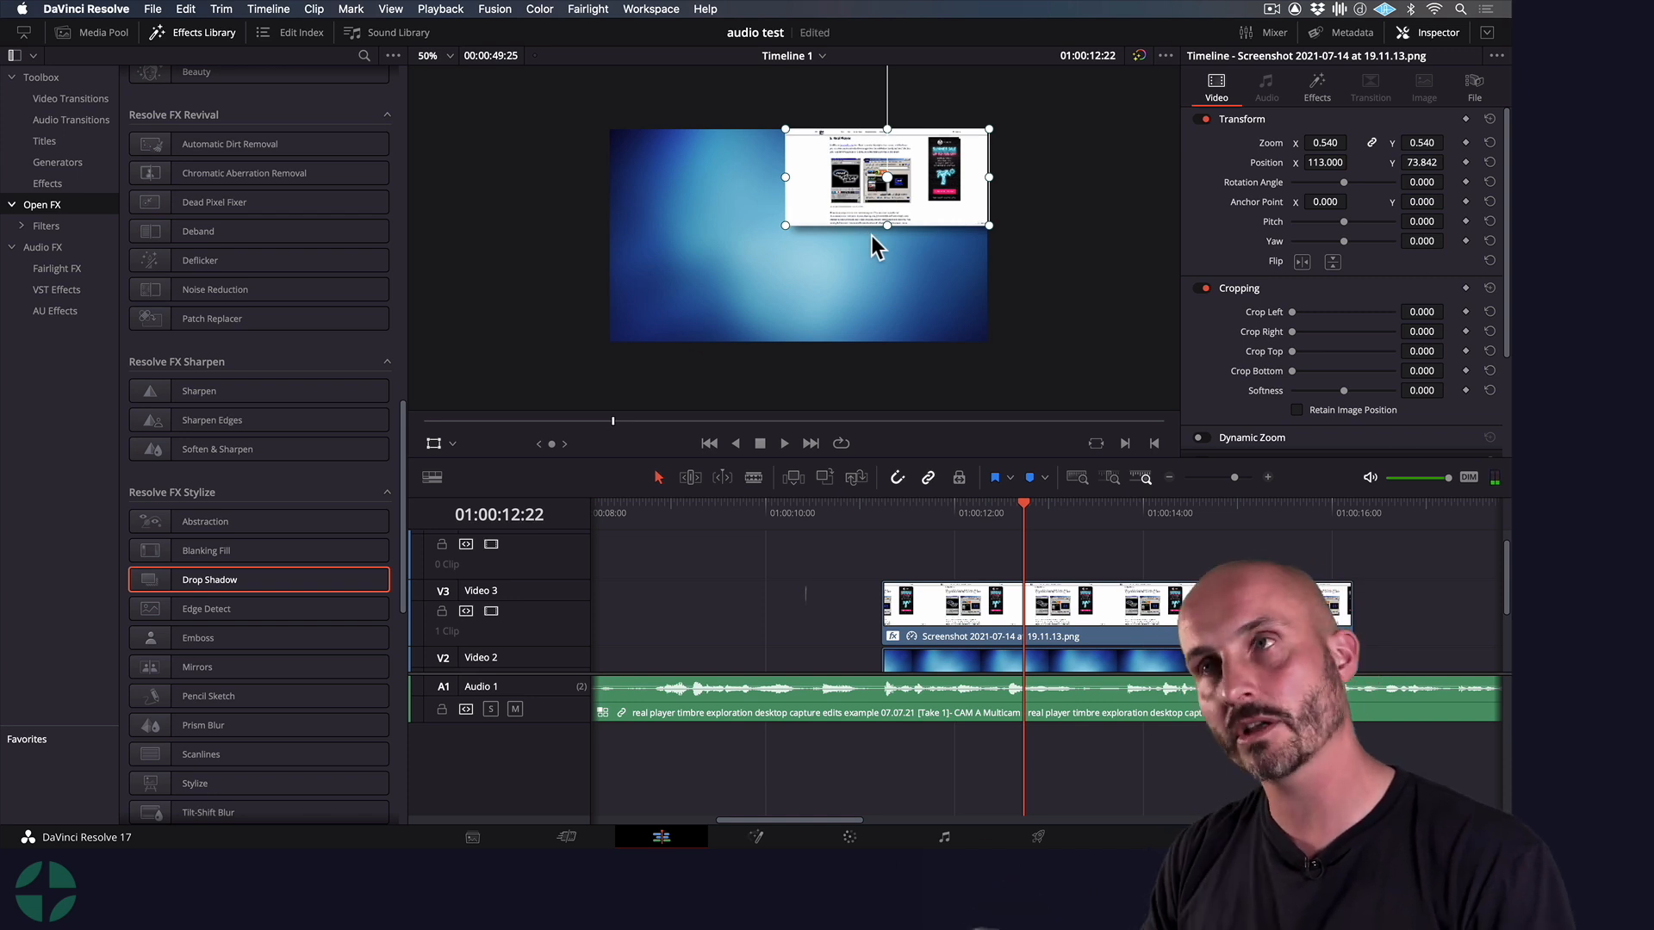
Delete the 340545.jpg background from Video 2 and play the shadowed screenshot over the talking-head footage from 01:00:11:07
{"action": "left_click", "coordinate": [992, 659]}
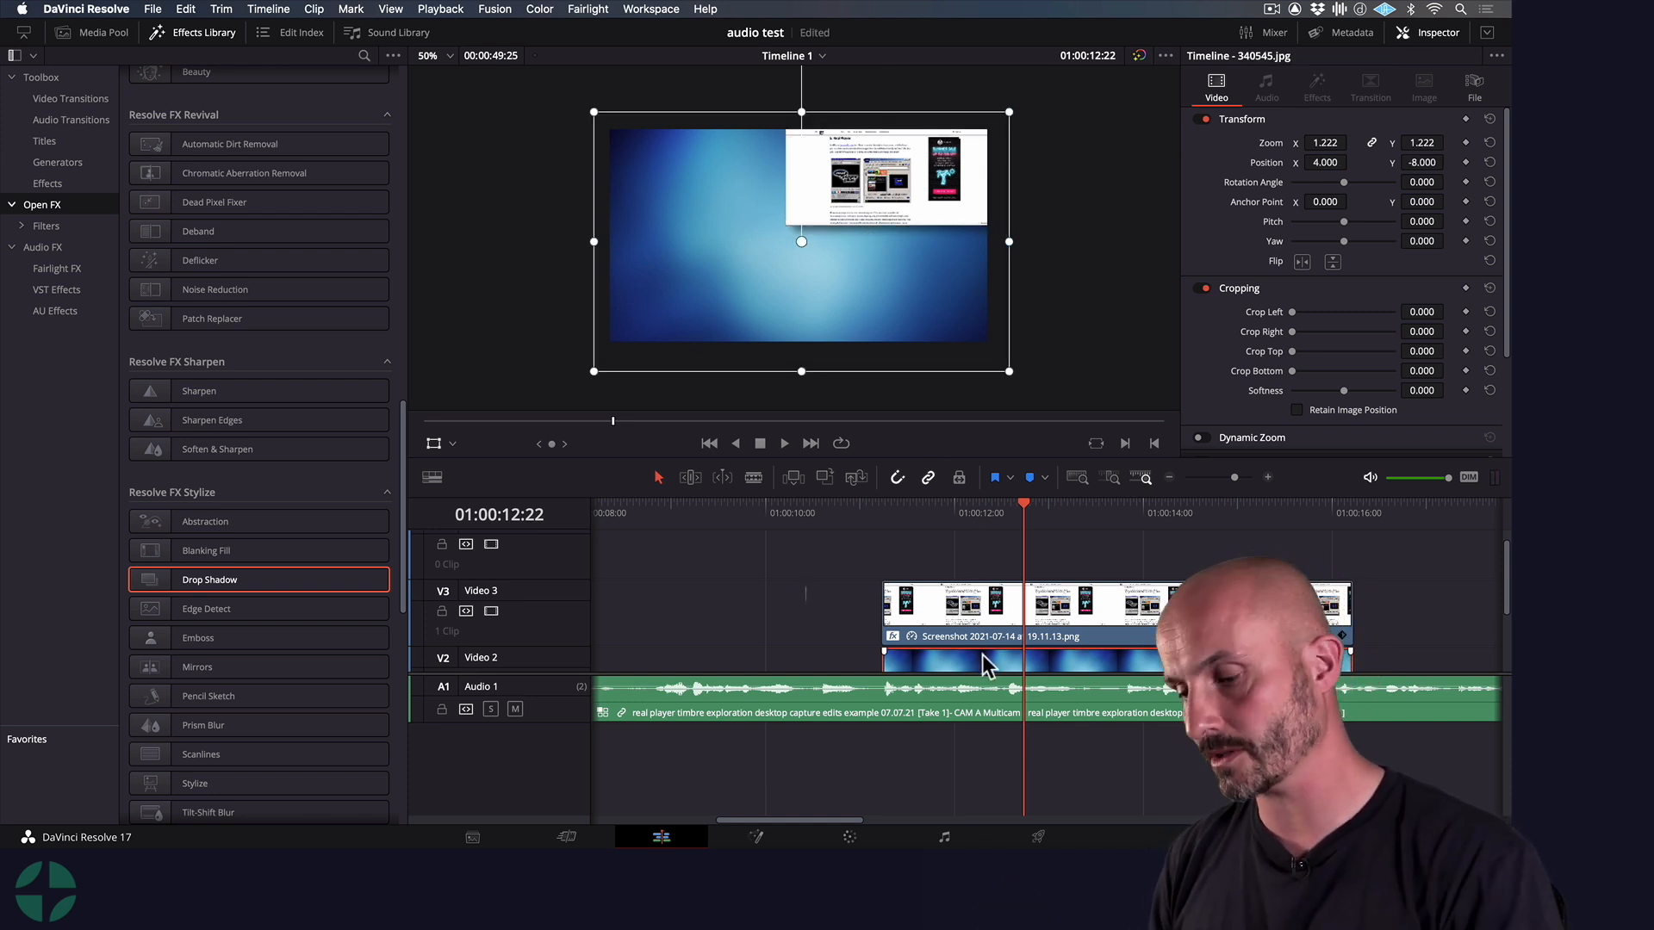
{"action": "key", "text": "Delete"}
{"action": "left_click", "coordinate": [882, 517]}
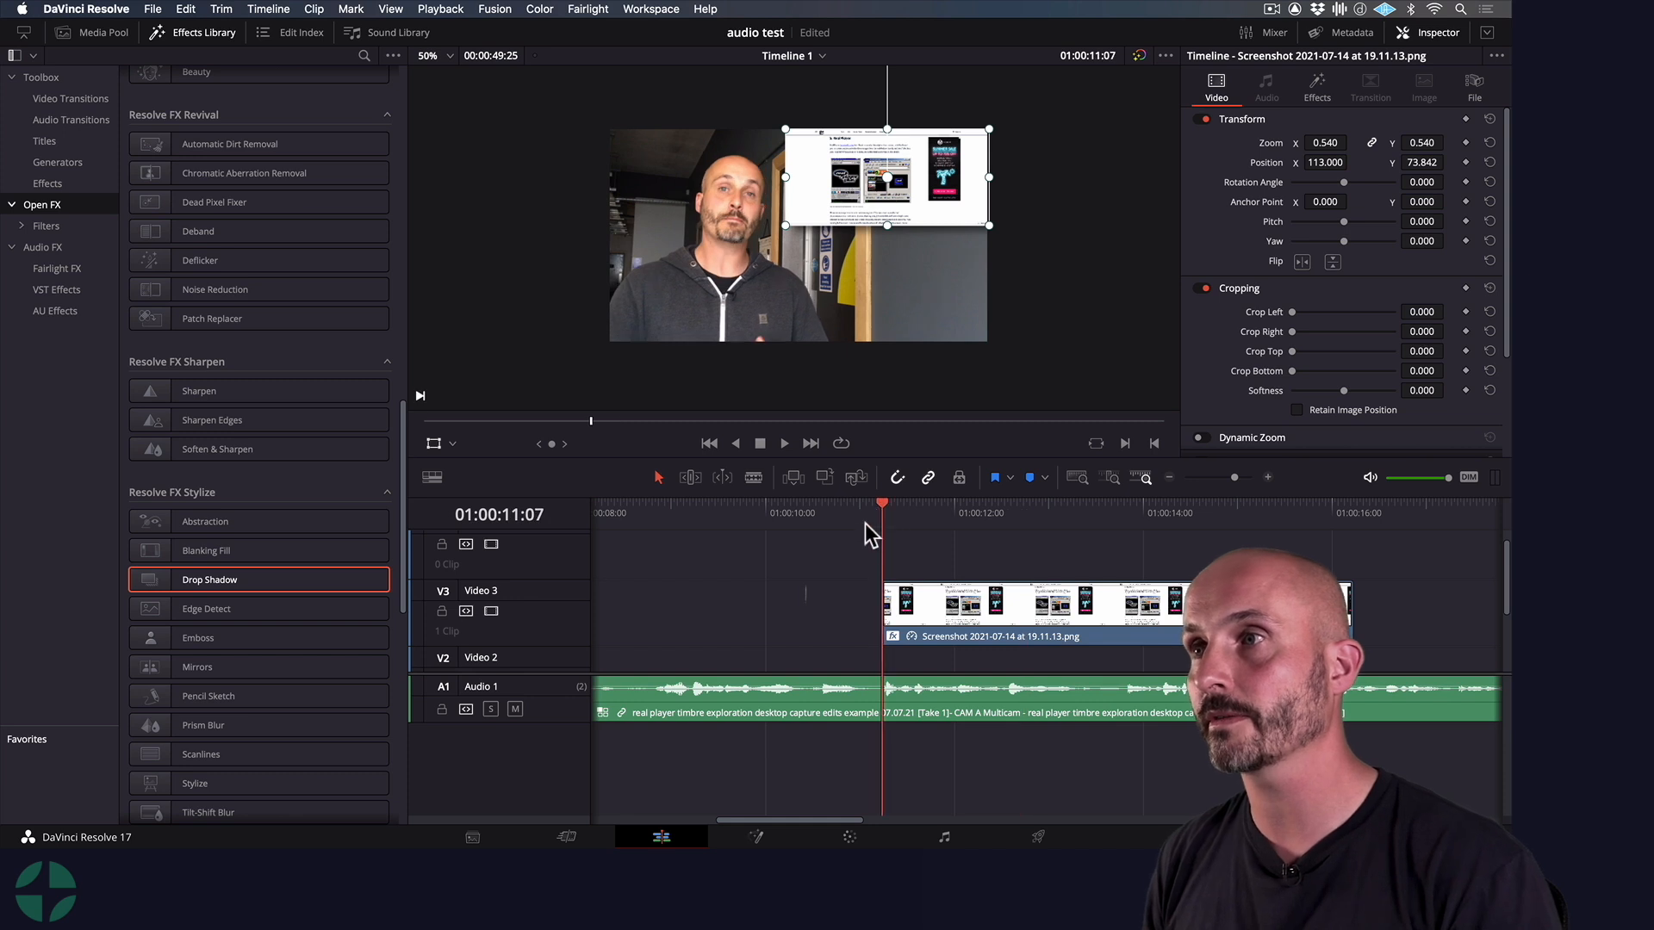
{"action": "key", "text": "space"}
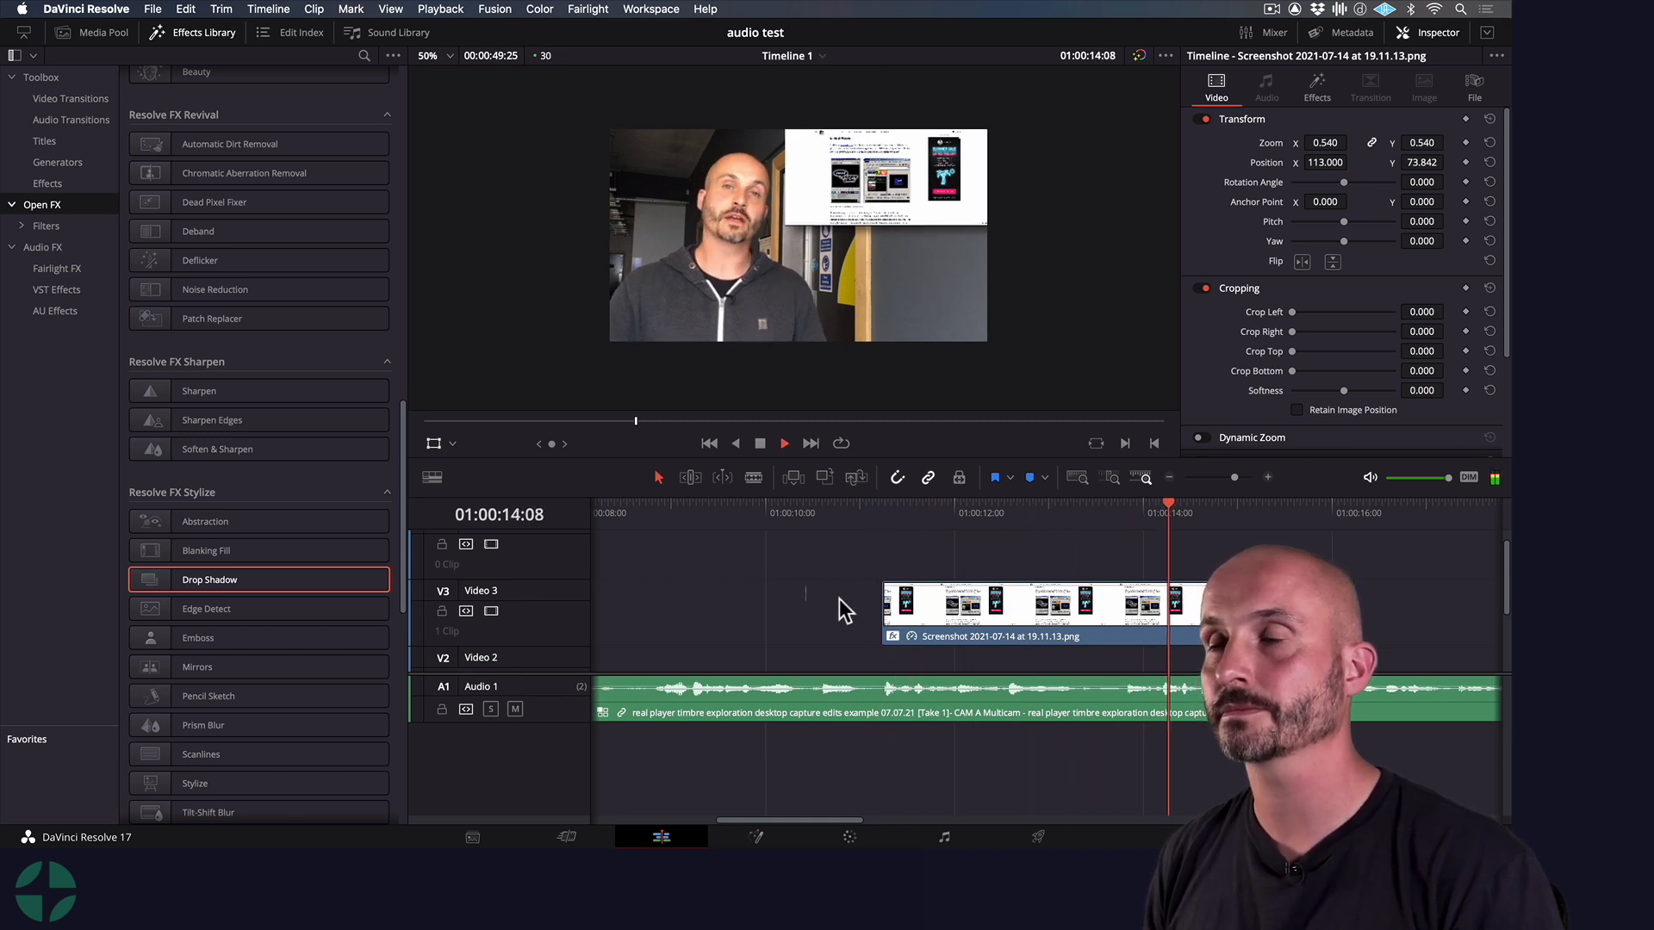
{"action": "key", "text": "space"}
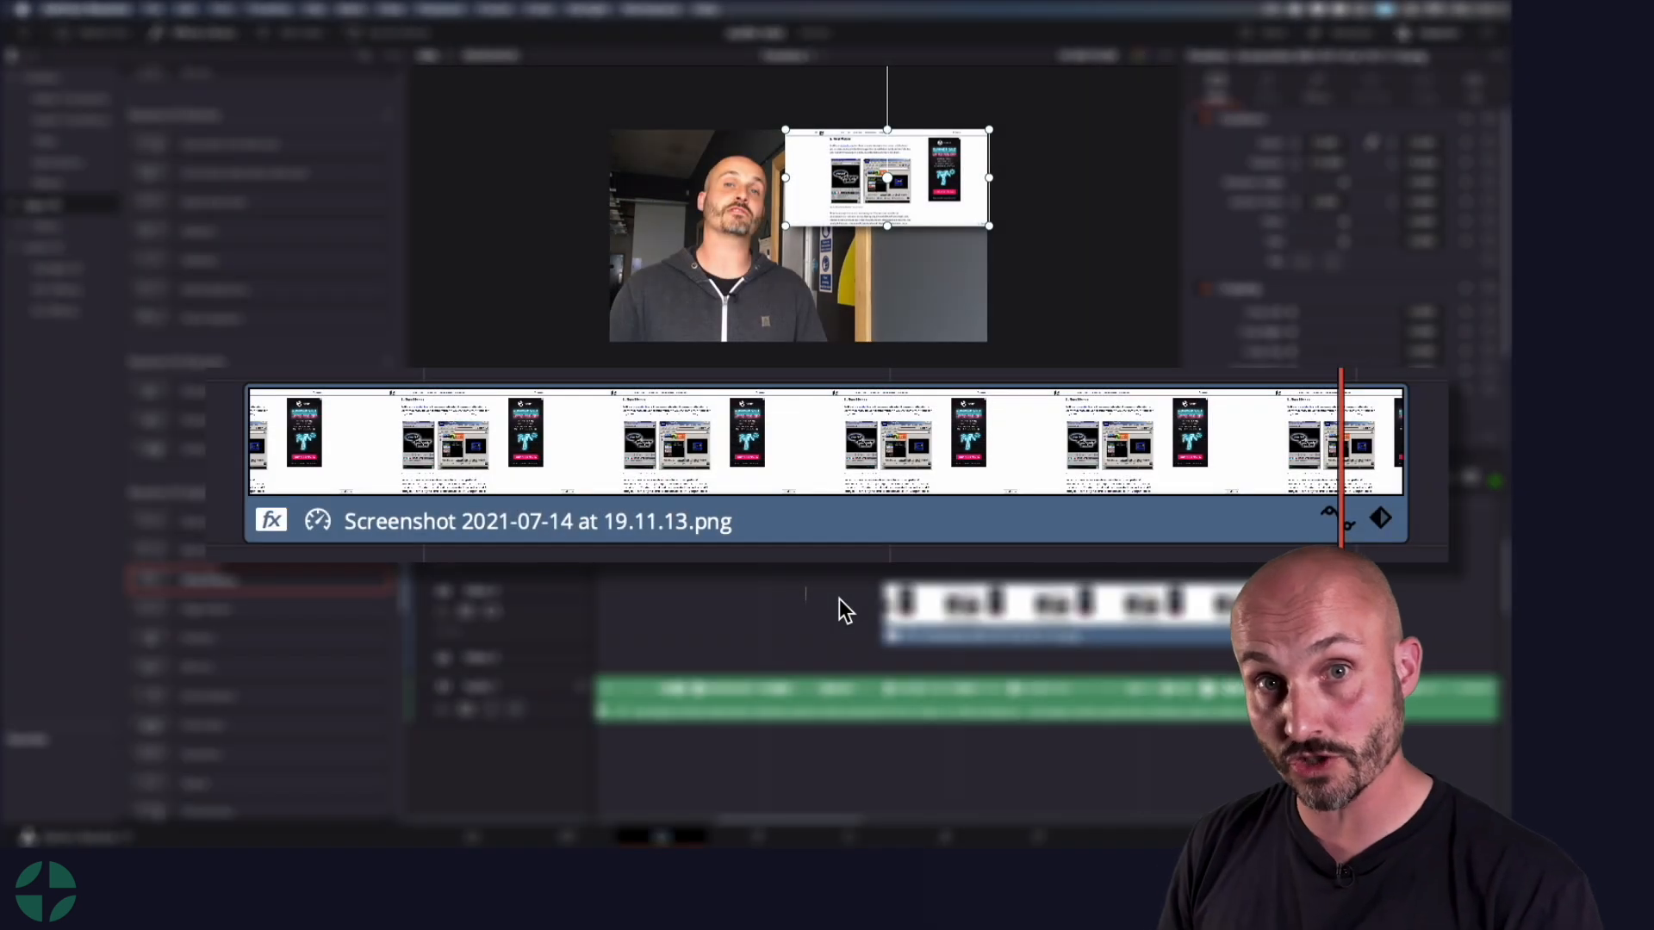
Add a short fade-in and fade-out to the screenshot clip on Video 3 and play it from just before its start
{"action": "left_click", "coordinate": [913, 599]}
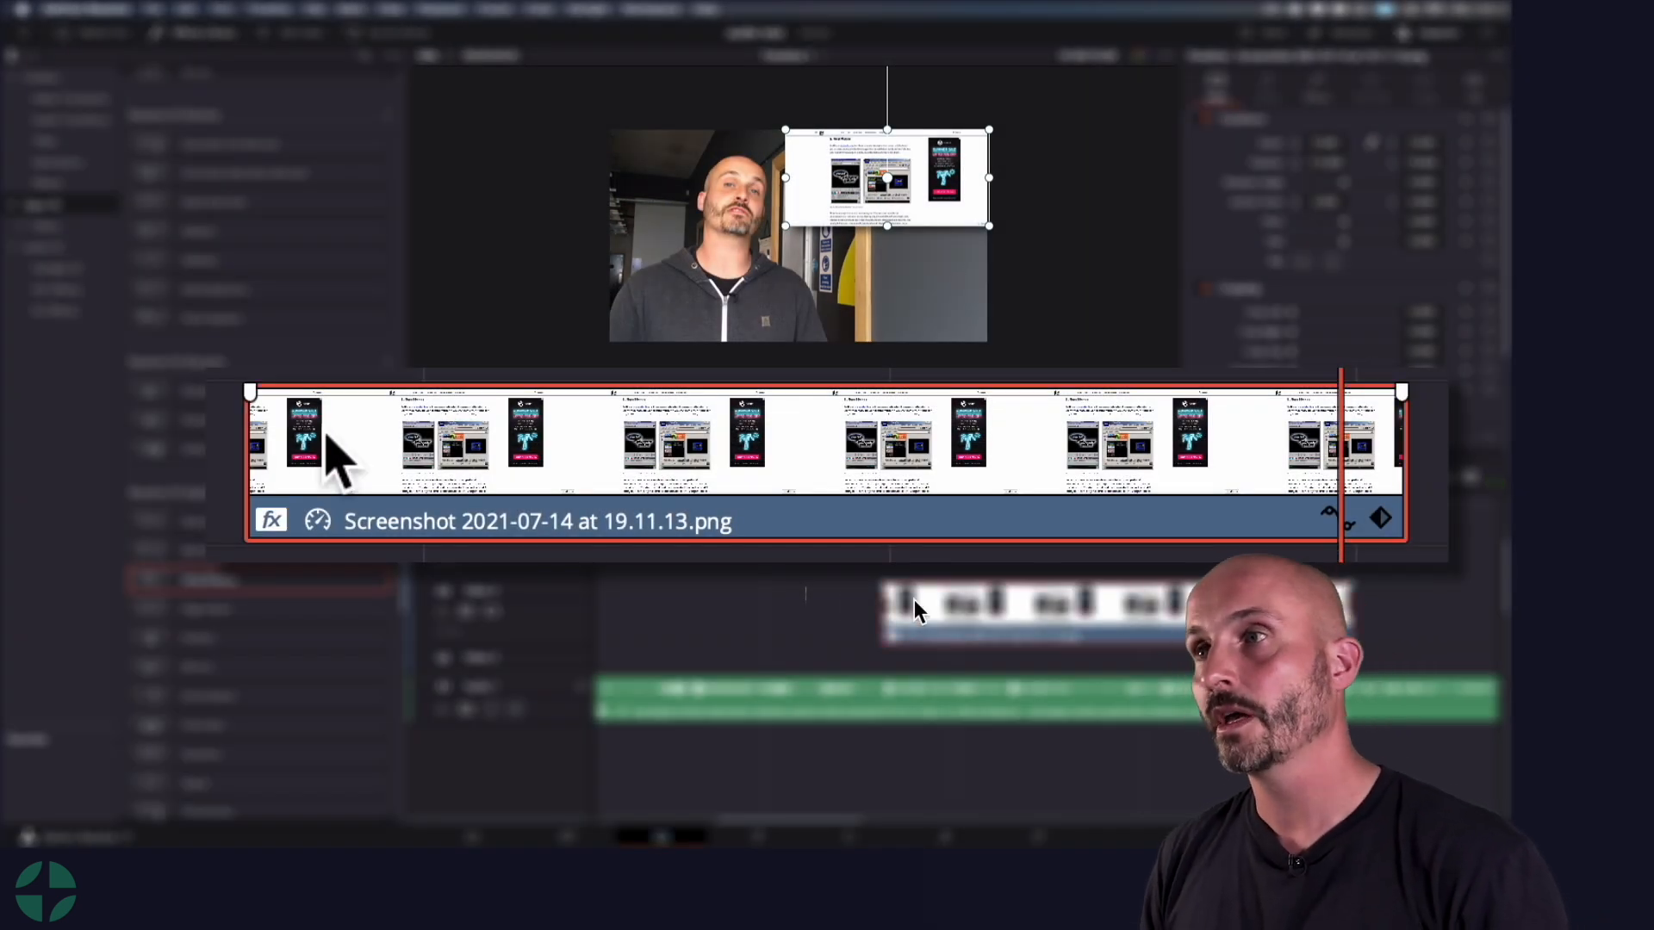
{"action": "left_click", "coordinate": [885, 585]}
{"action": "left_click_drag", "start_coordinate": [885, 586], "coordinate": [921, 586]}
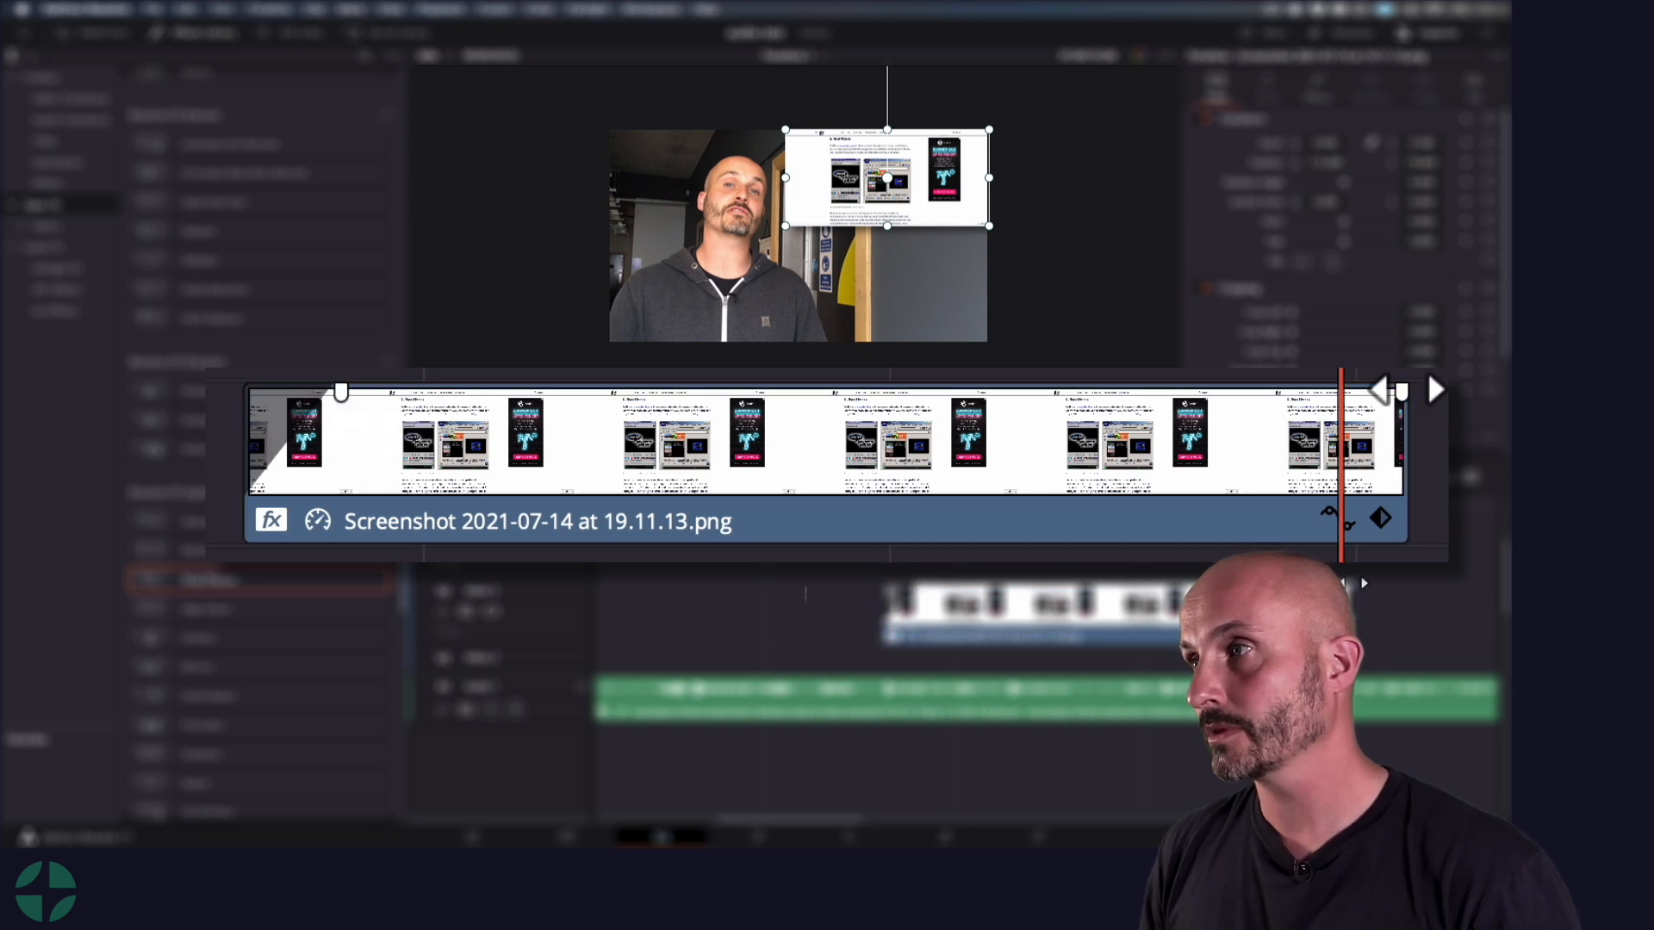
{"action": "left_click_drag", "start_coordinate": [1360, 586], "coordinate": [1322, 586]}
{"action": "key", "text": "Up"}
{"action": "left_click_drag", "start_coordinate": [884, 510], "coordinate": [858, 510]}
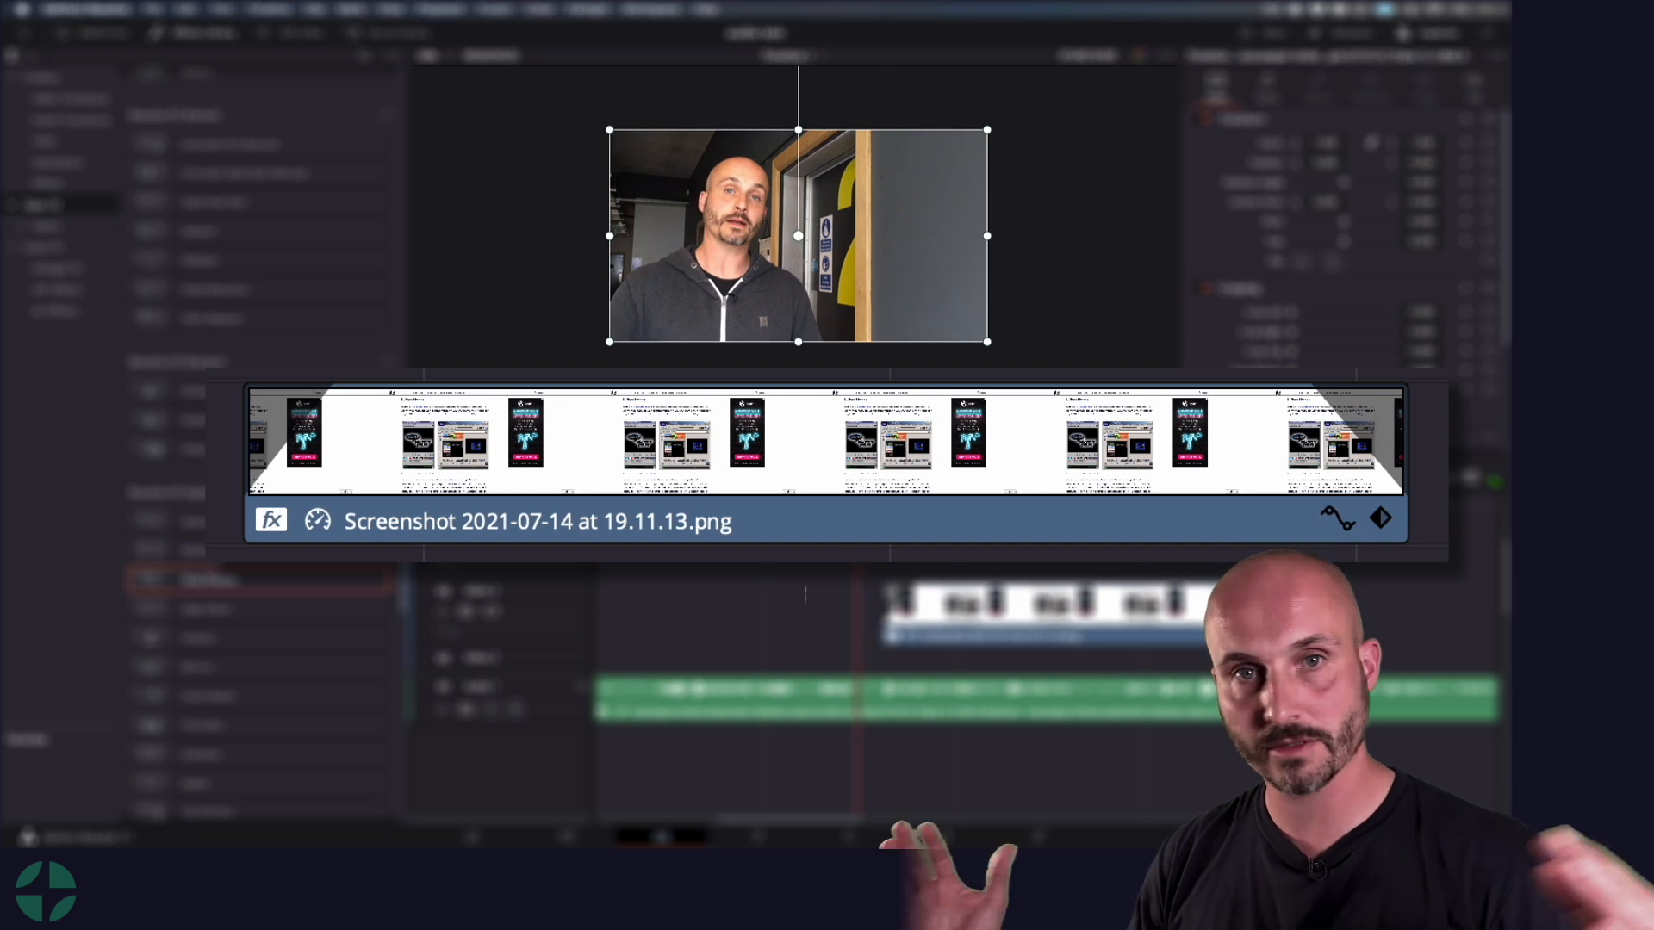
{"action": "key", "text": "space"}
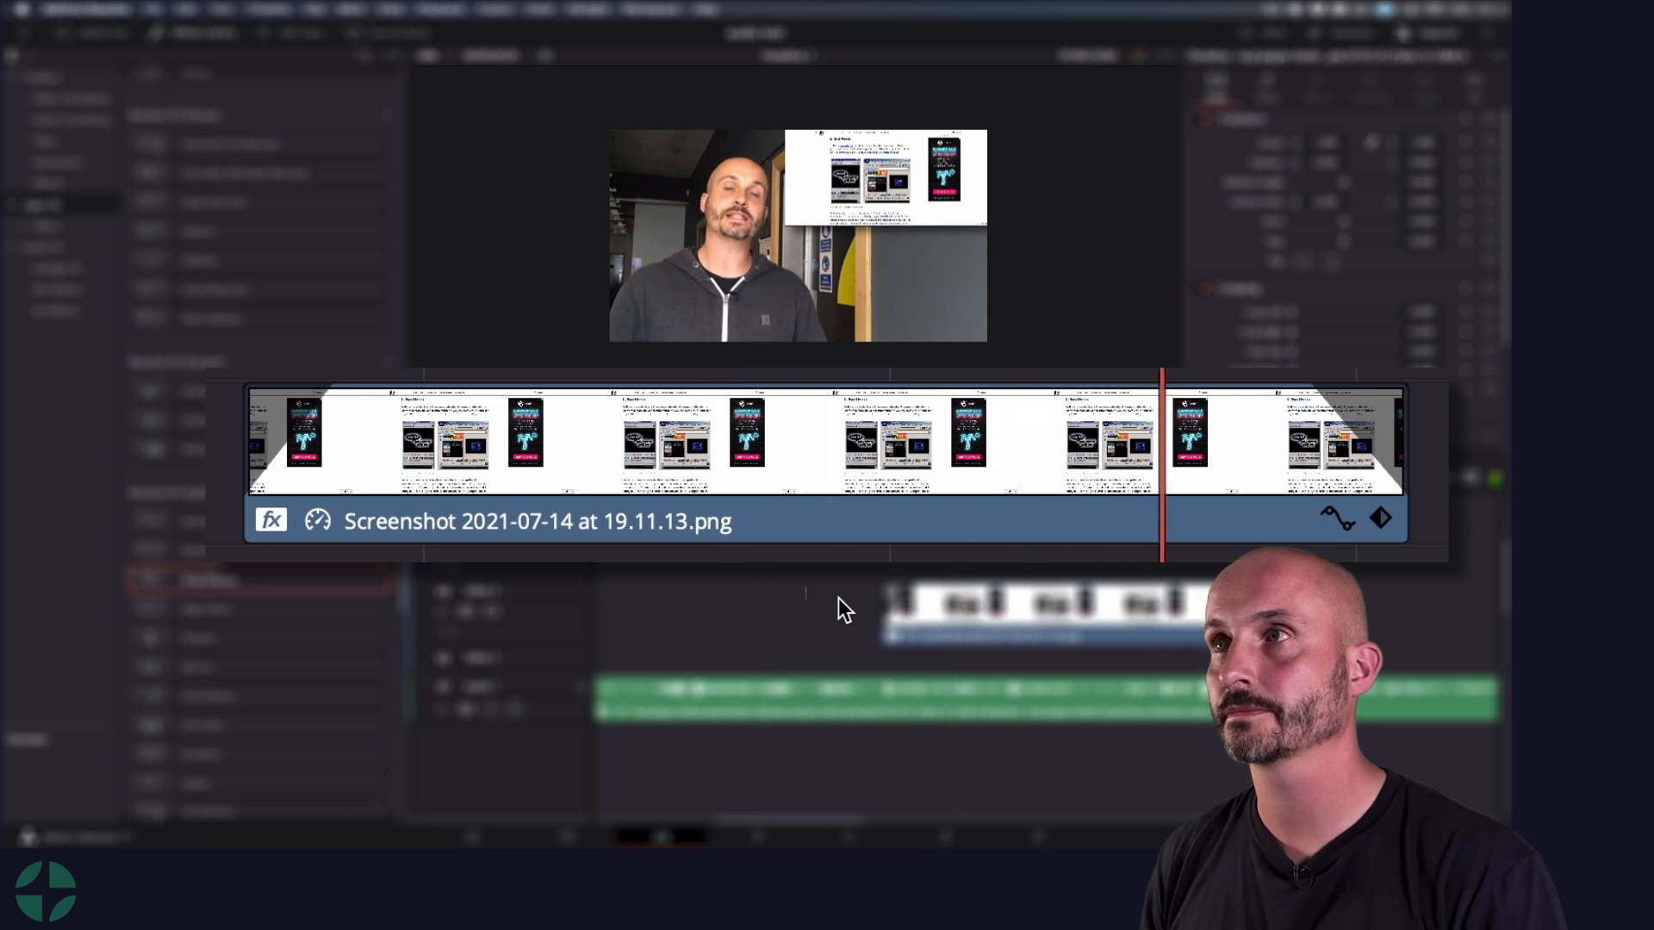
{"action": "key", "text": "space"}
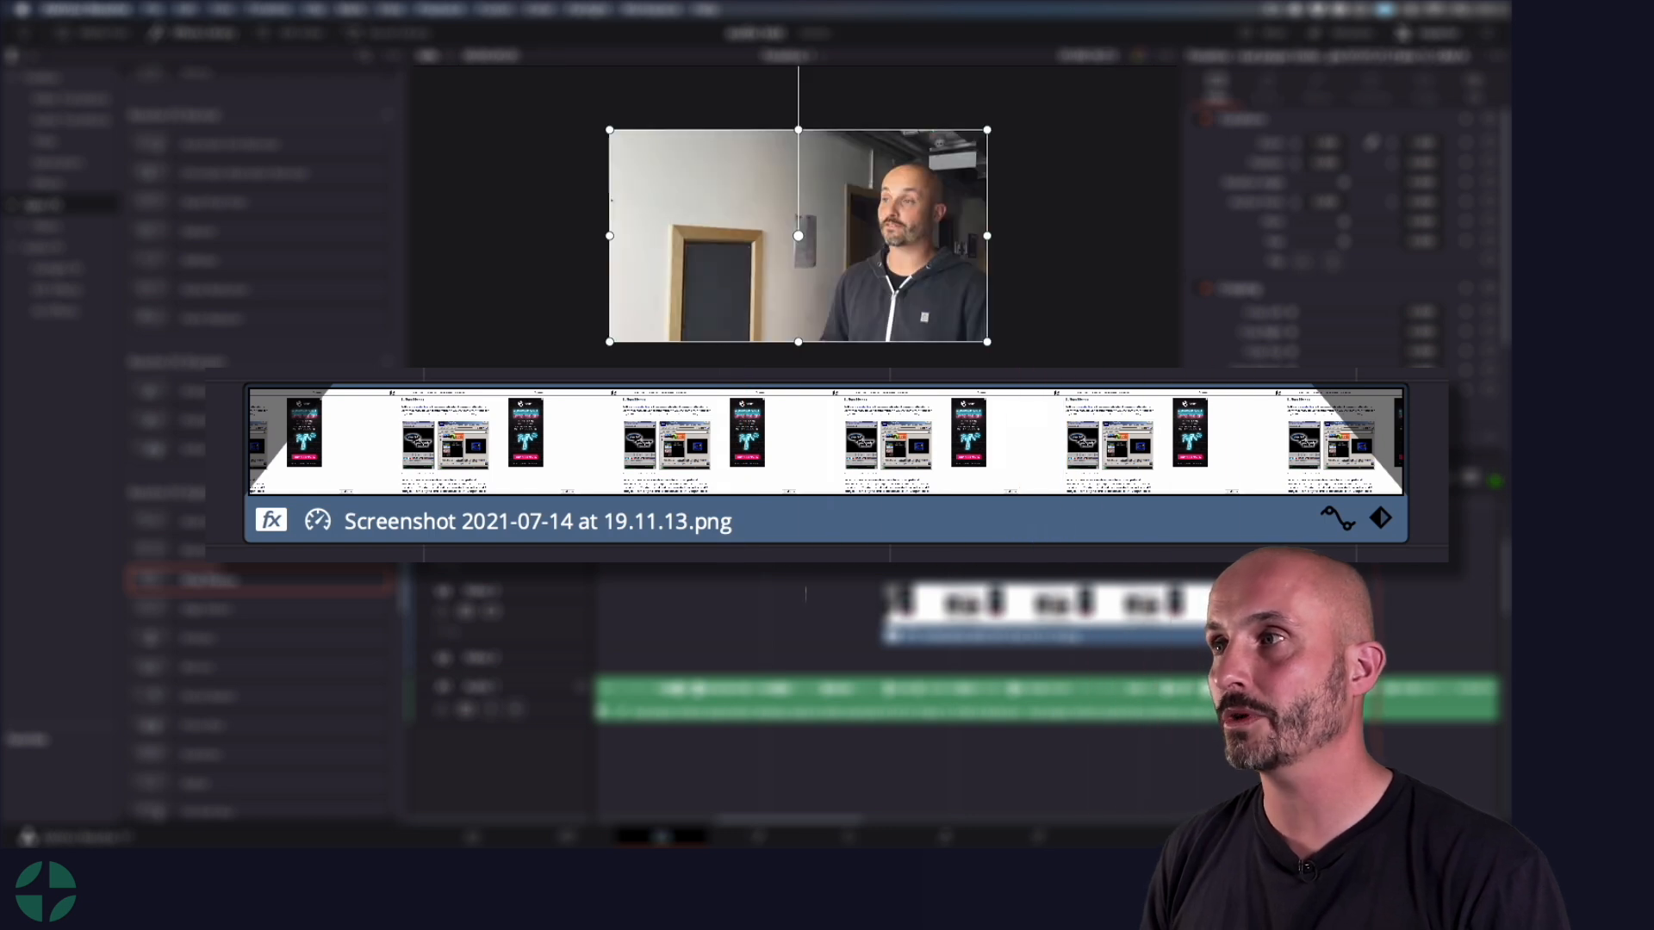
Remove the screenshot clip's fade-out, keeping its fade-in, and play it again from just before its start
{"action": "left_click_drag", "start_coordinate": [1301, 392], "coordinate": [1421, 391]}
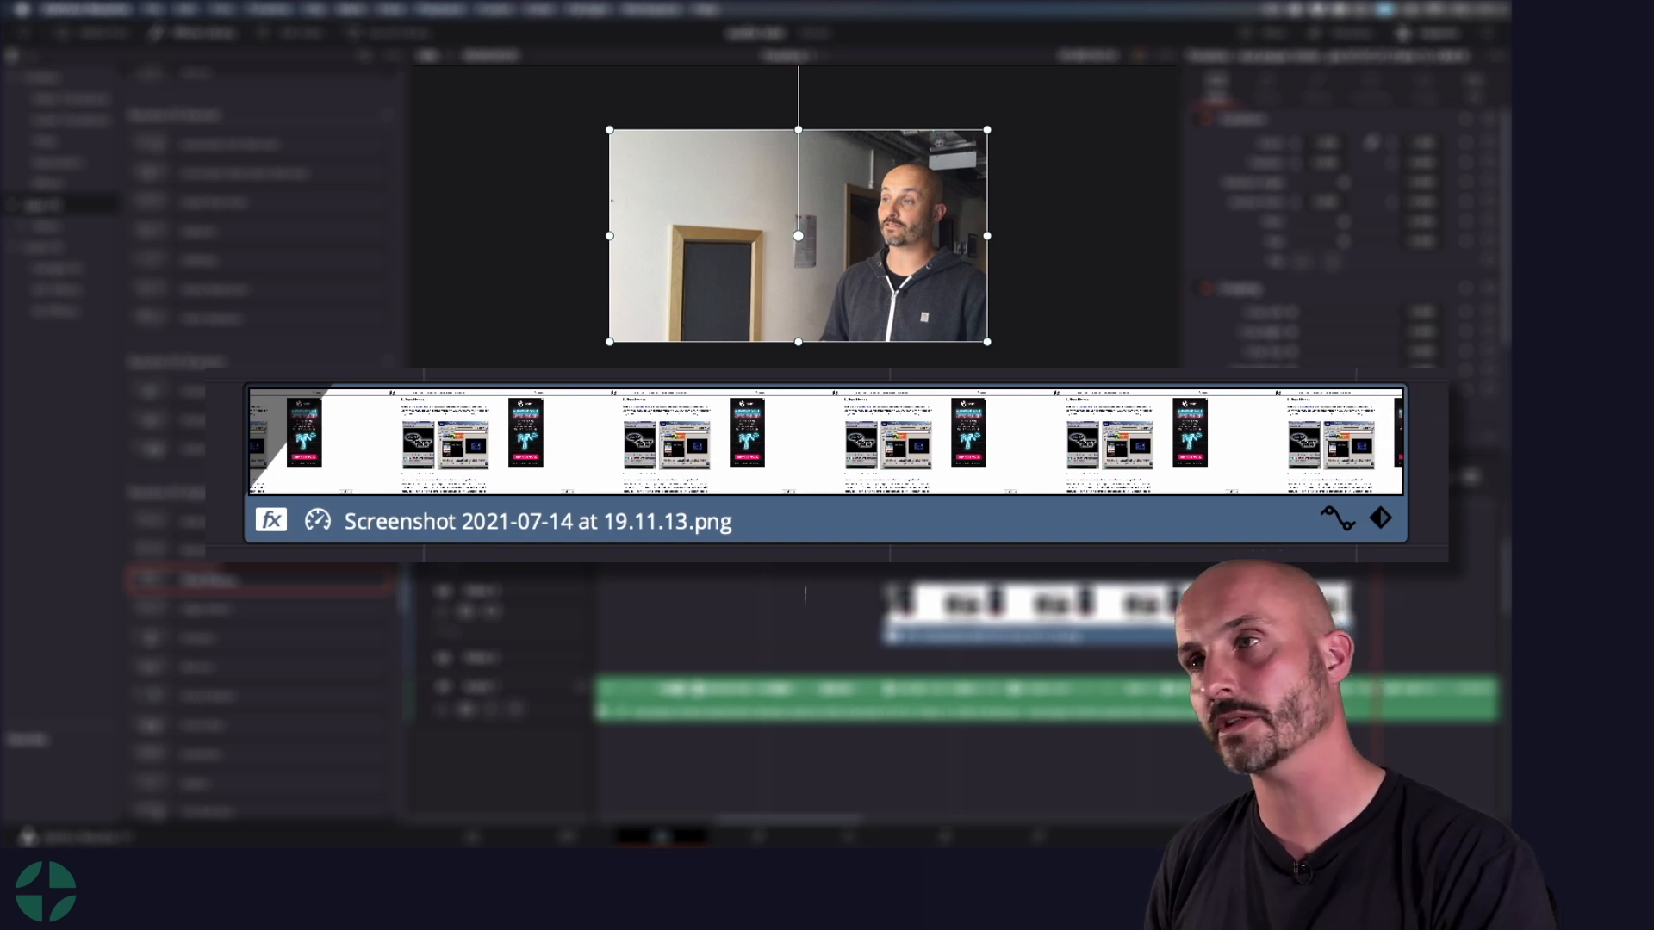
{"action": "left_click_drag", "start_coordinate": [907, 524], "coordinate": [856, 523]}
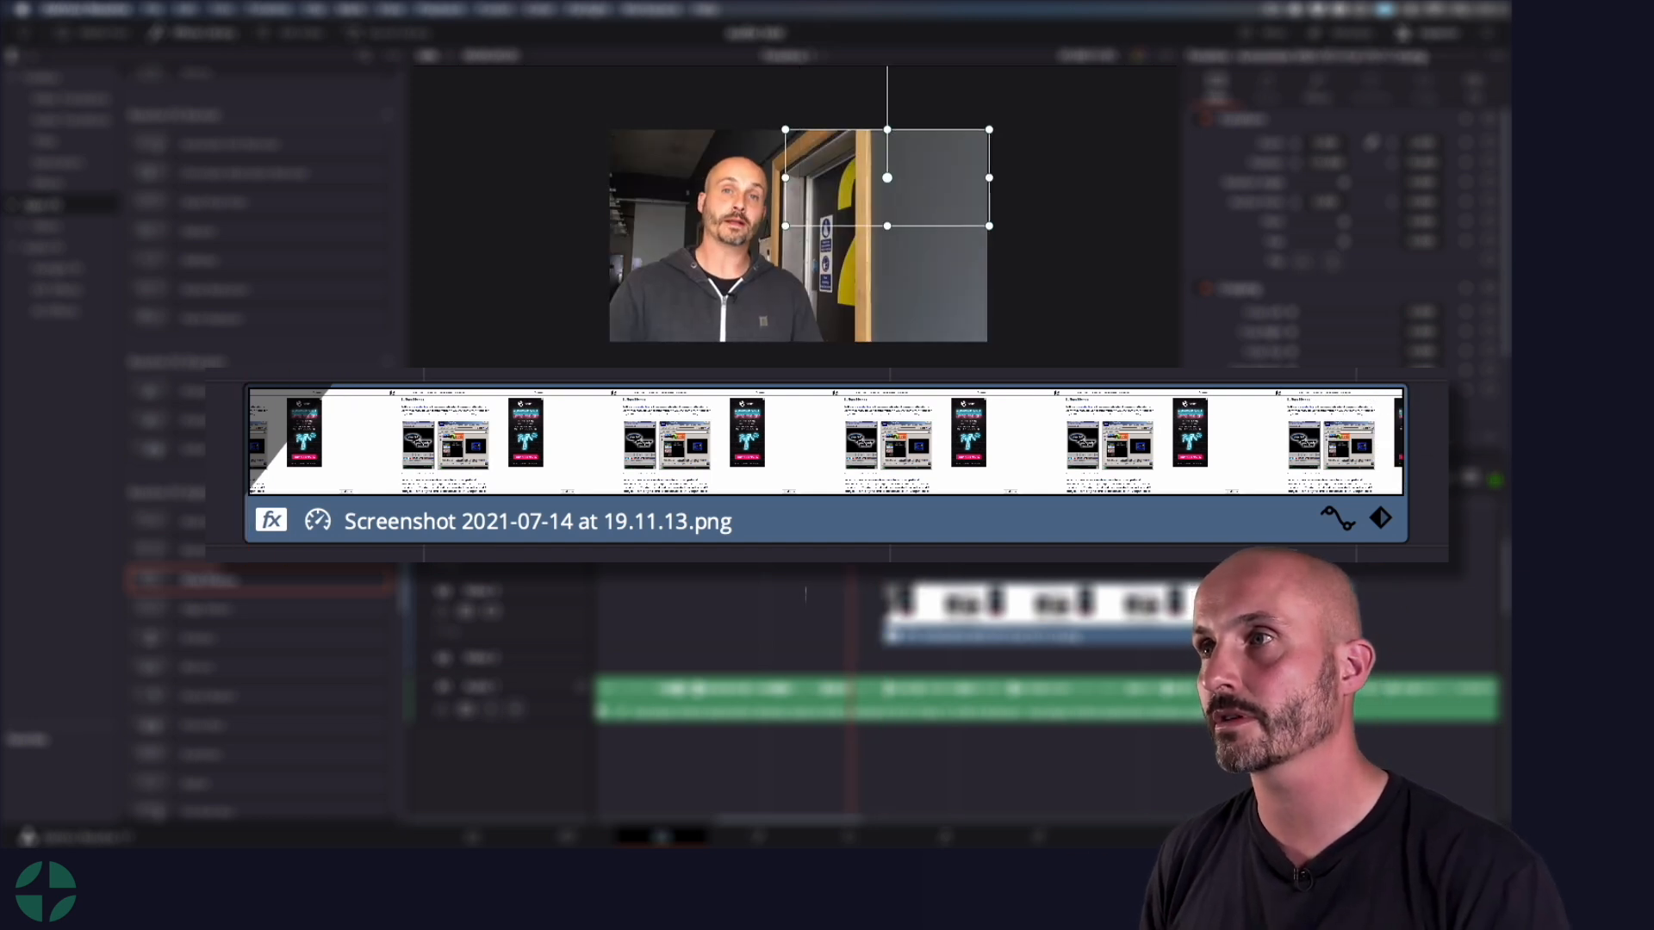
{"action": "key", "text": "space"}
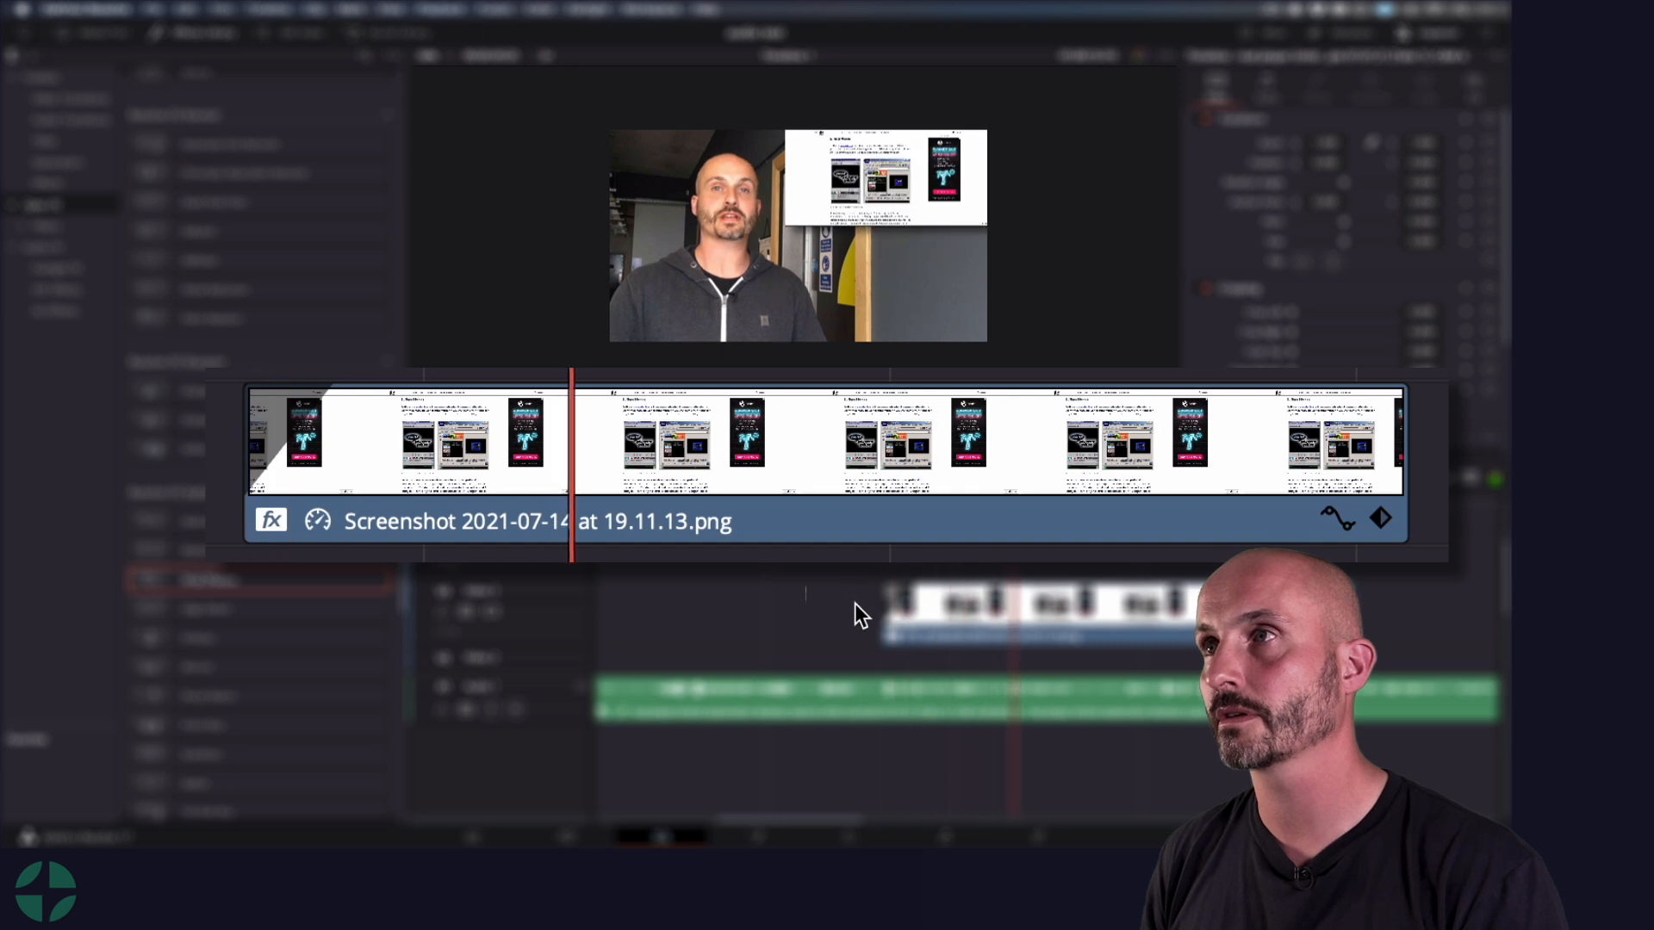
{"action": "key", "text": "space"}
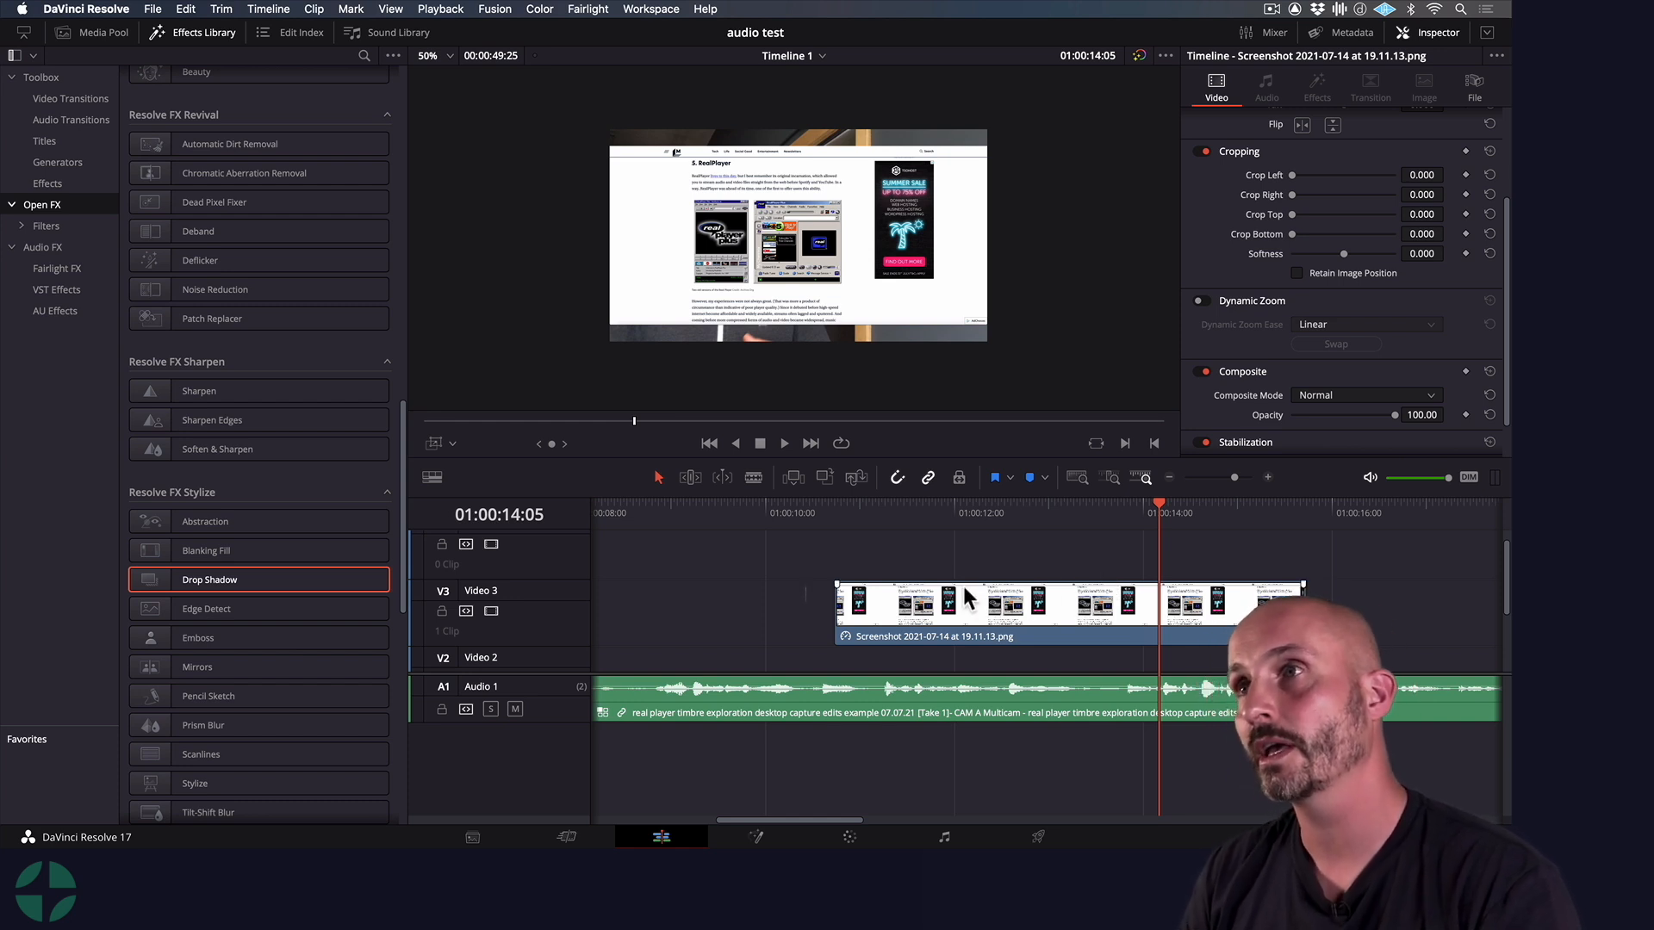
Enable Dynamic Zoom on the full-frame screenshot on Video 3 and show its zoom frames in the viewer at 01:00:10:22
{"action": "left_click", "coordinate": [922, 601]}
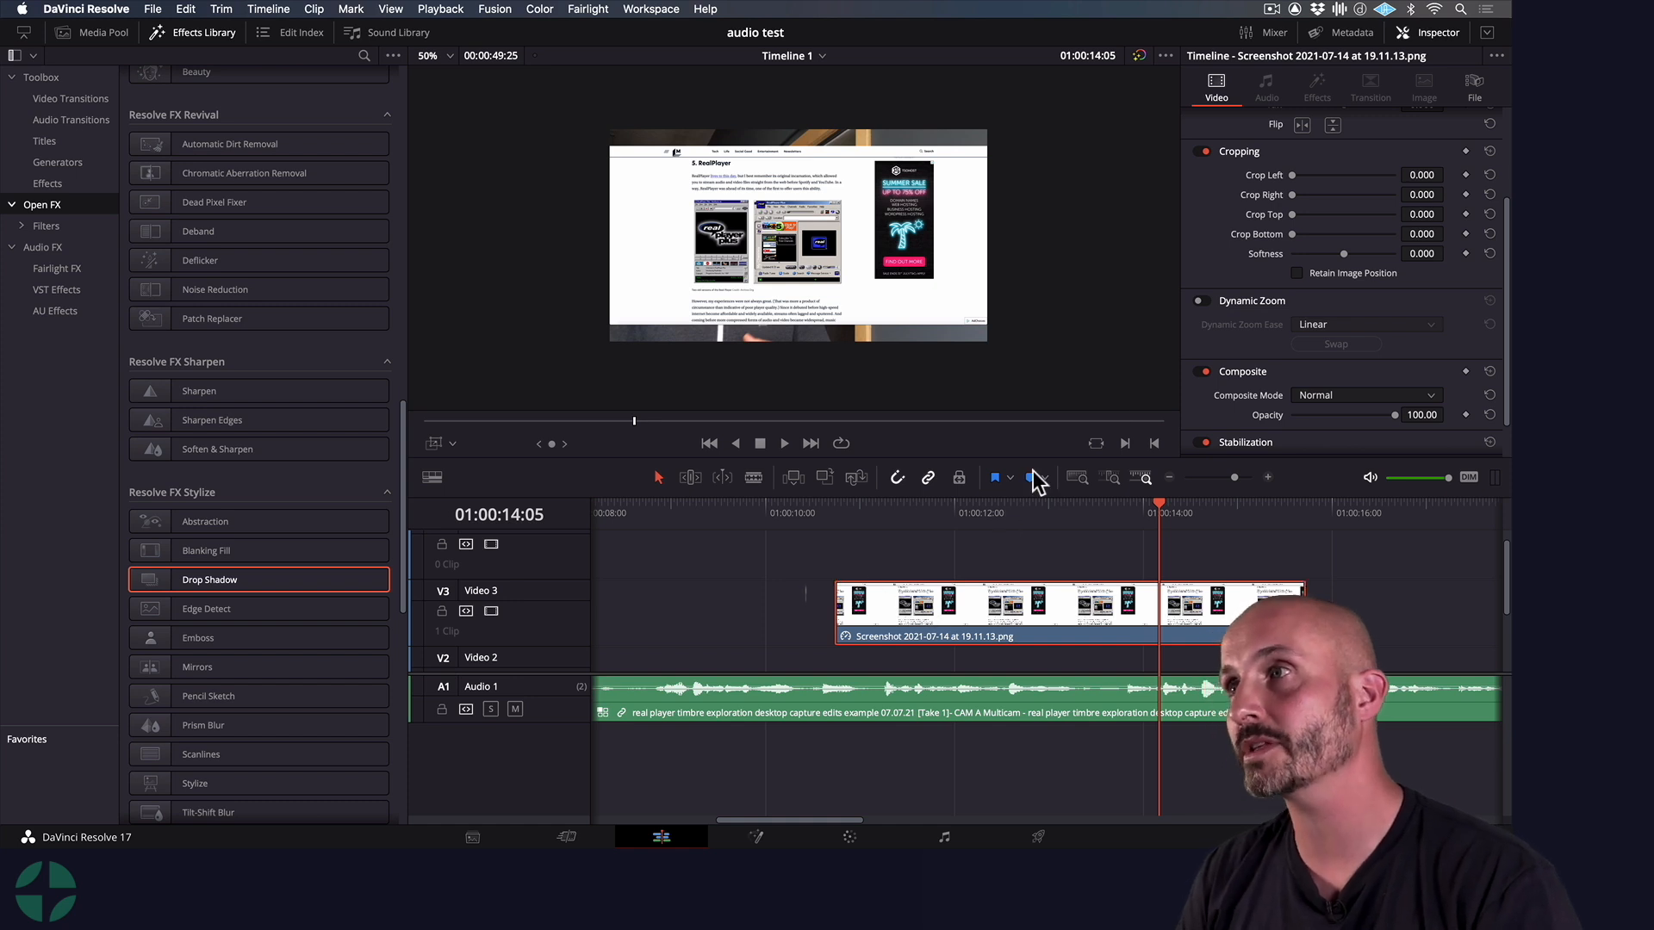
{"action": "left_click", "coordinate": [1202, 301]}
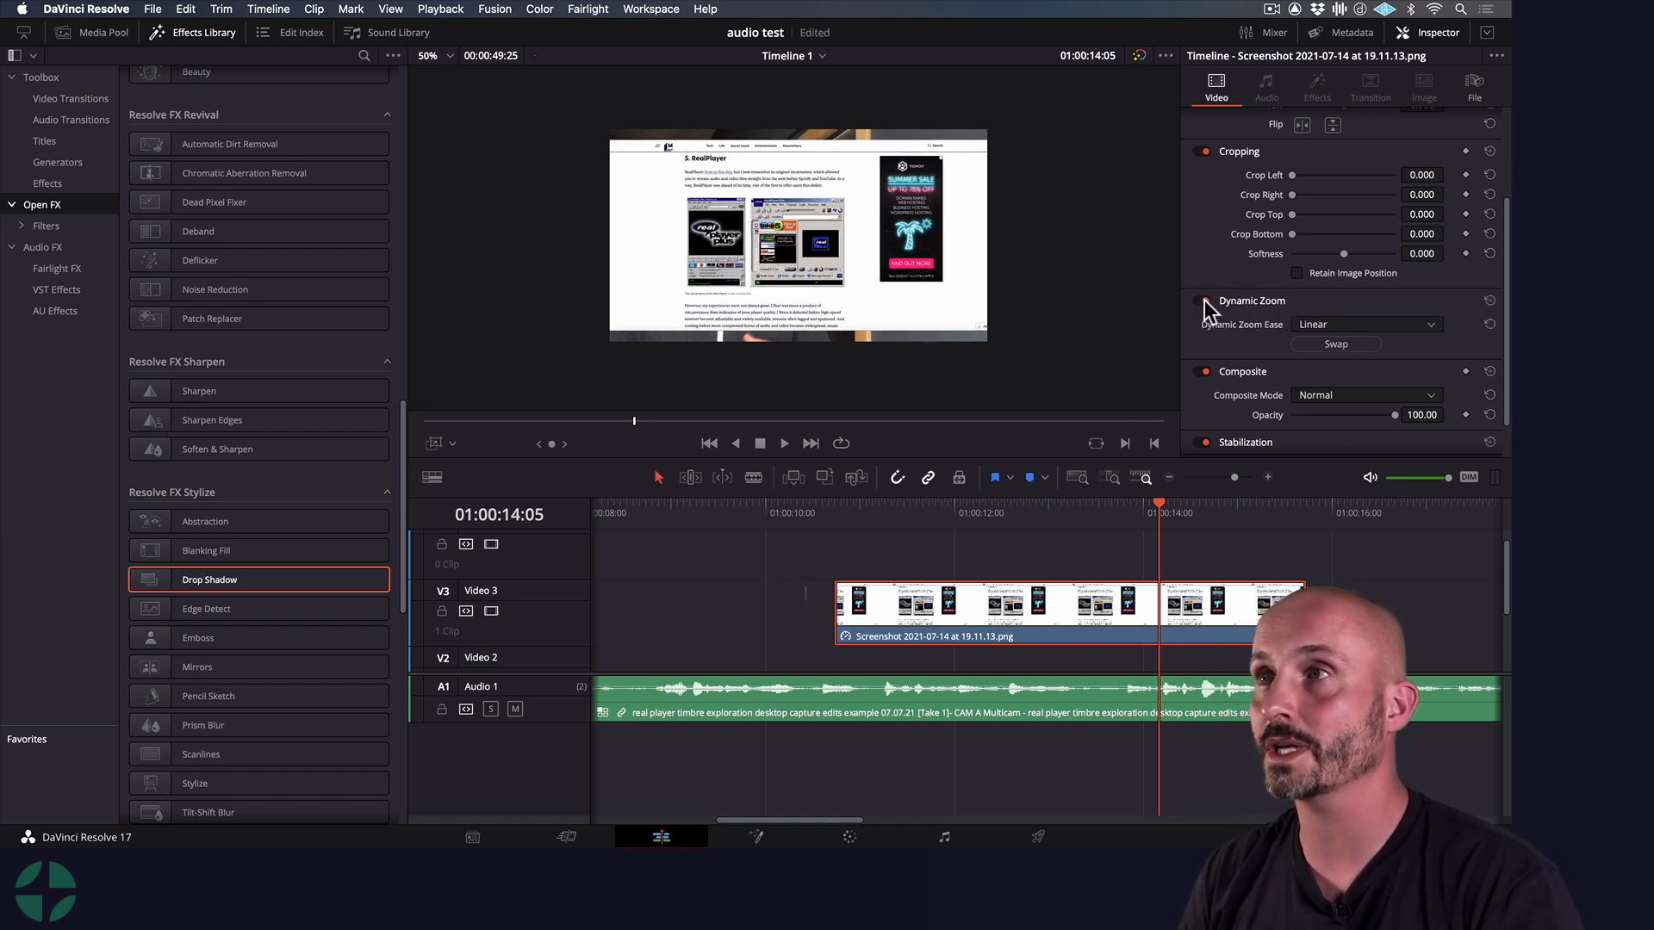
{"action": "left_click", "coordinate": [836, 506]}
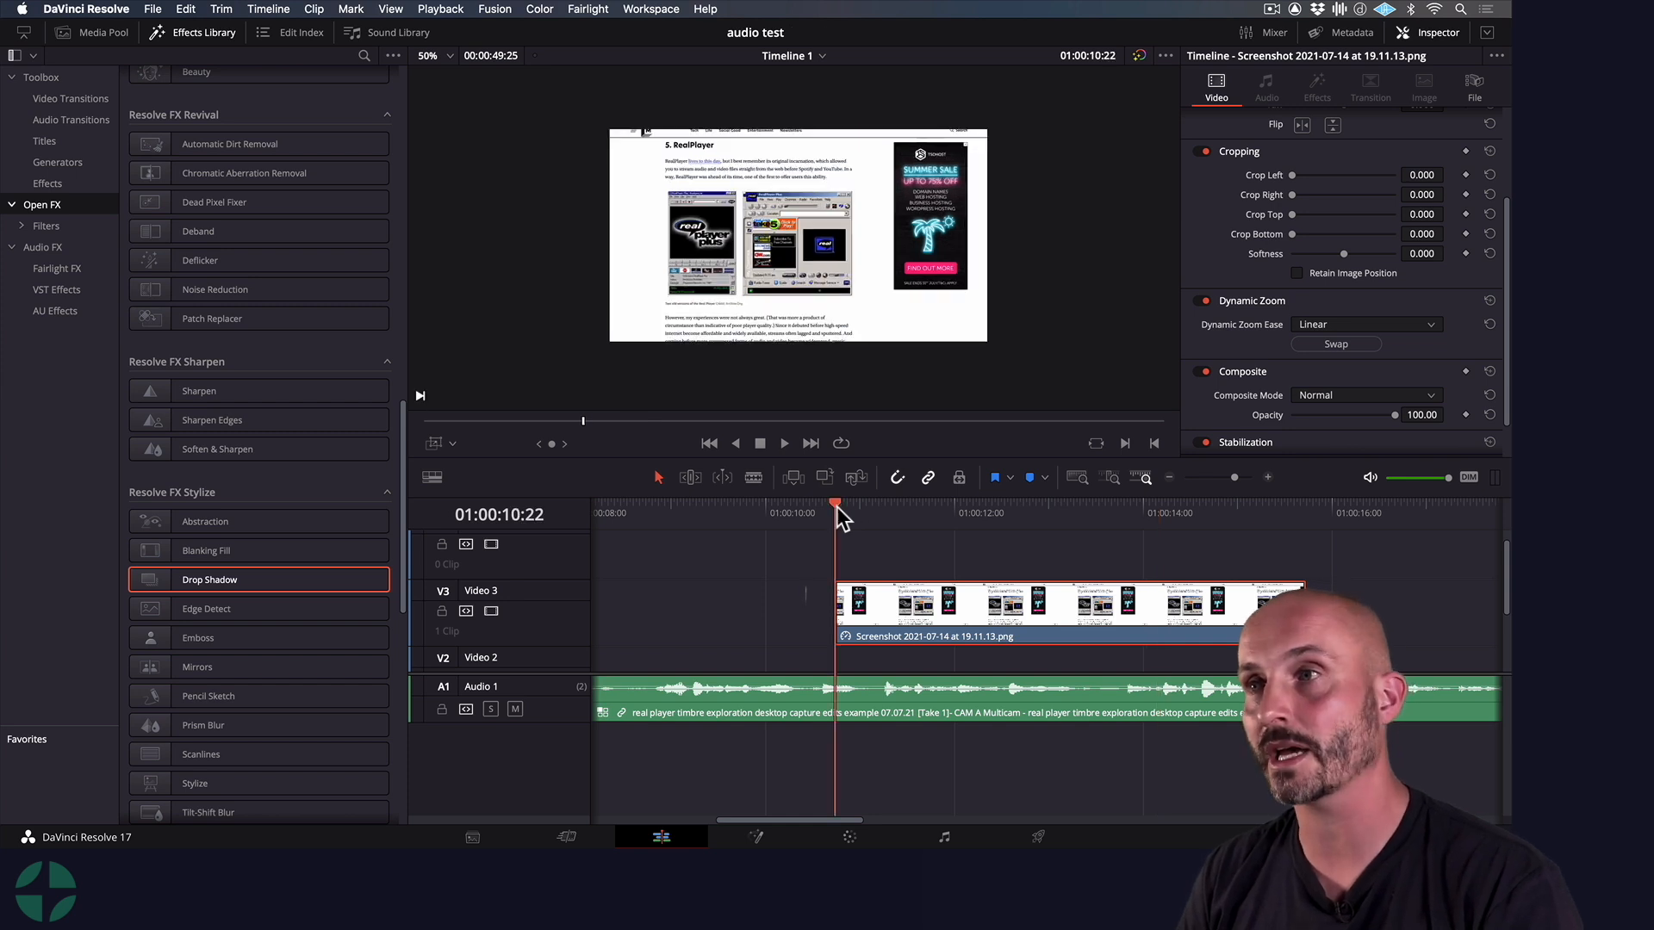
{"action": "left_click", "coordinate": [452, 443]}
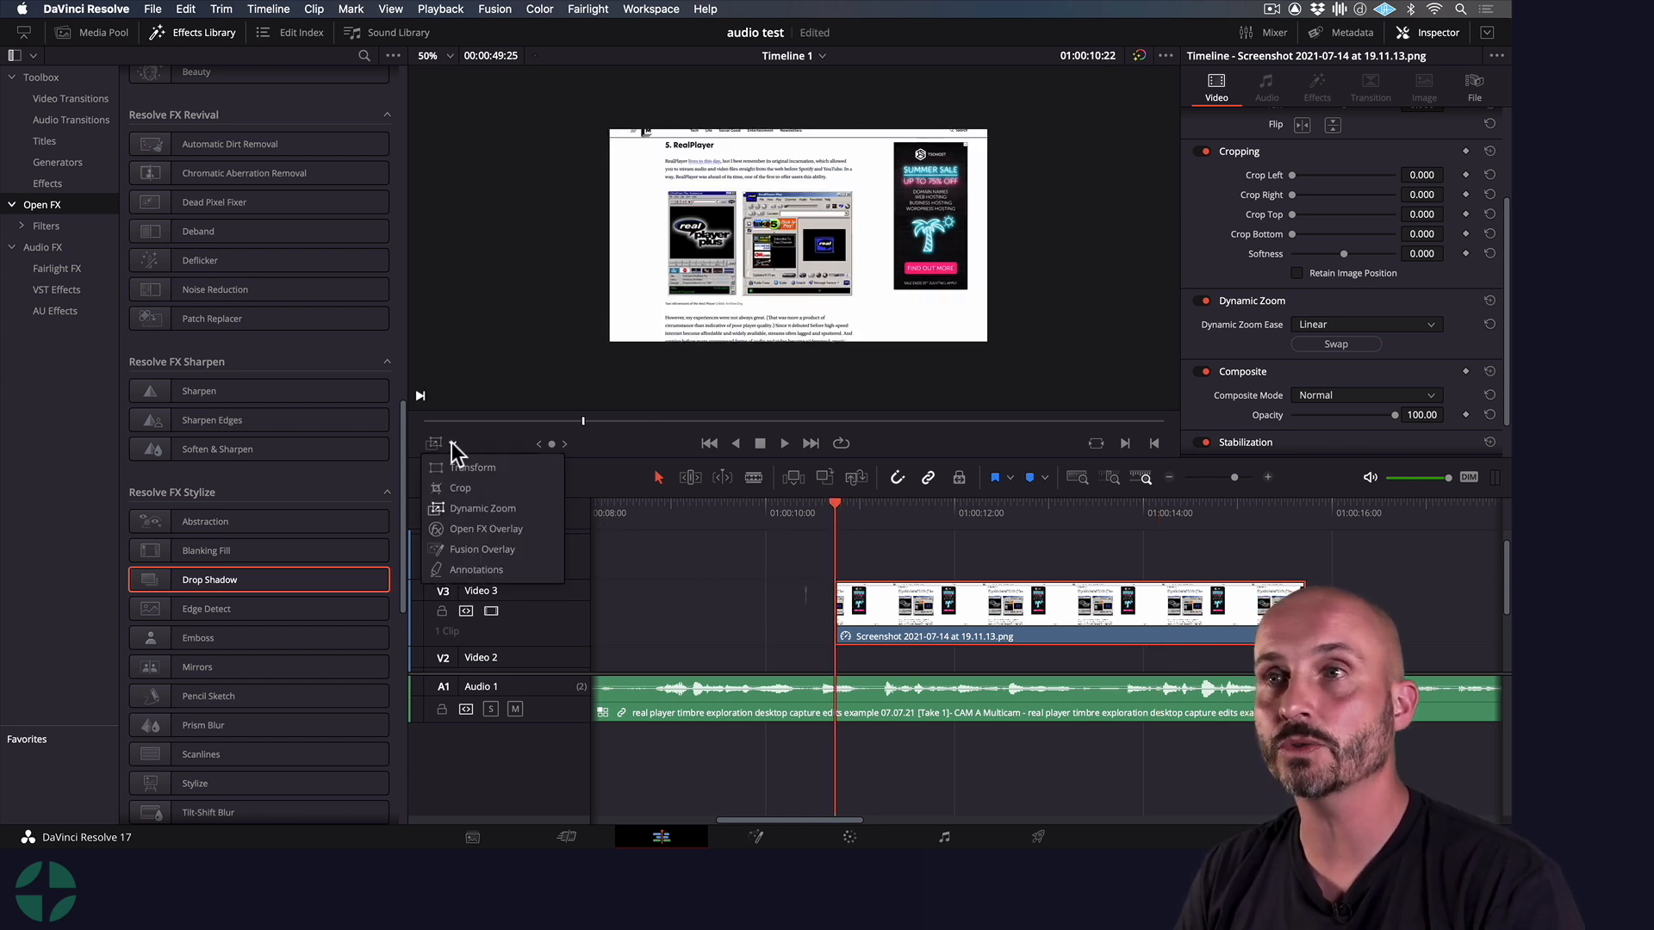
{"action": "left_click", "coordinate": [491, 509]}
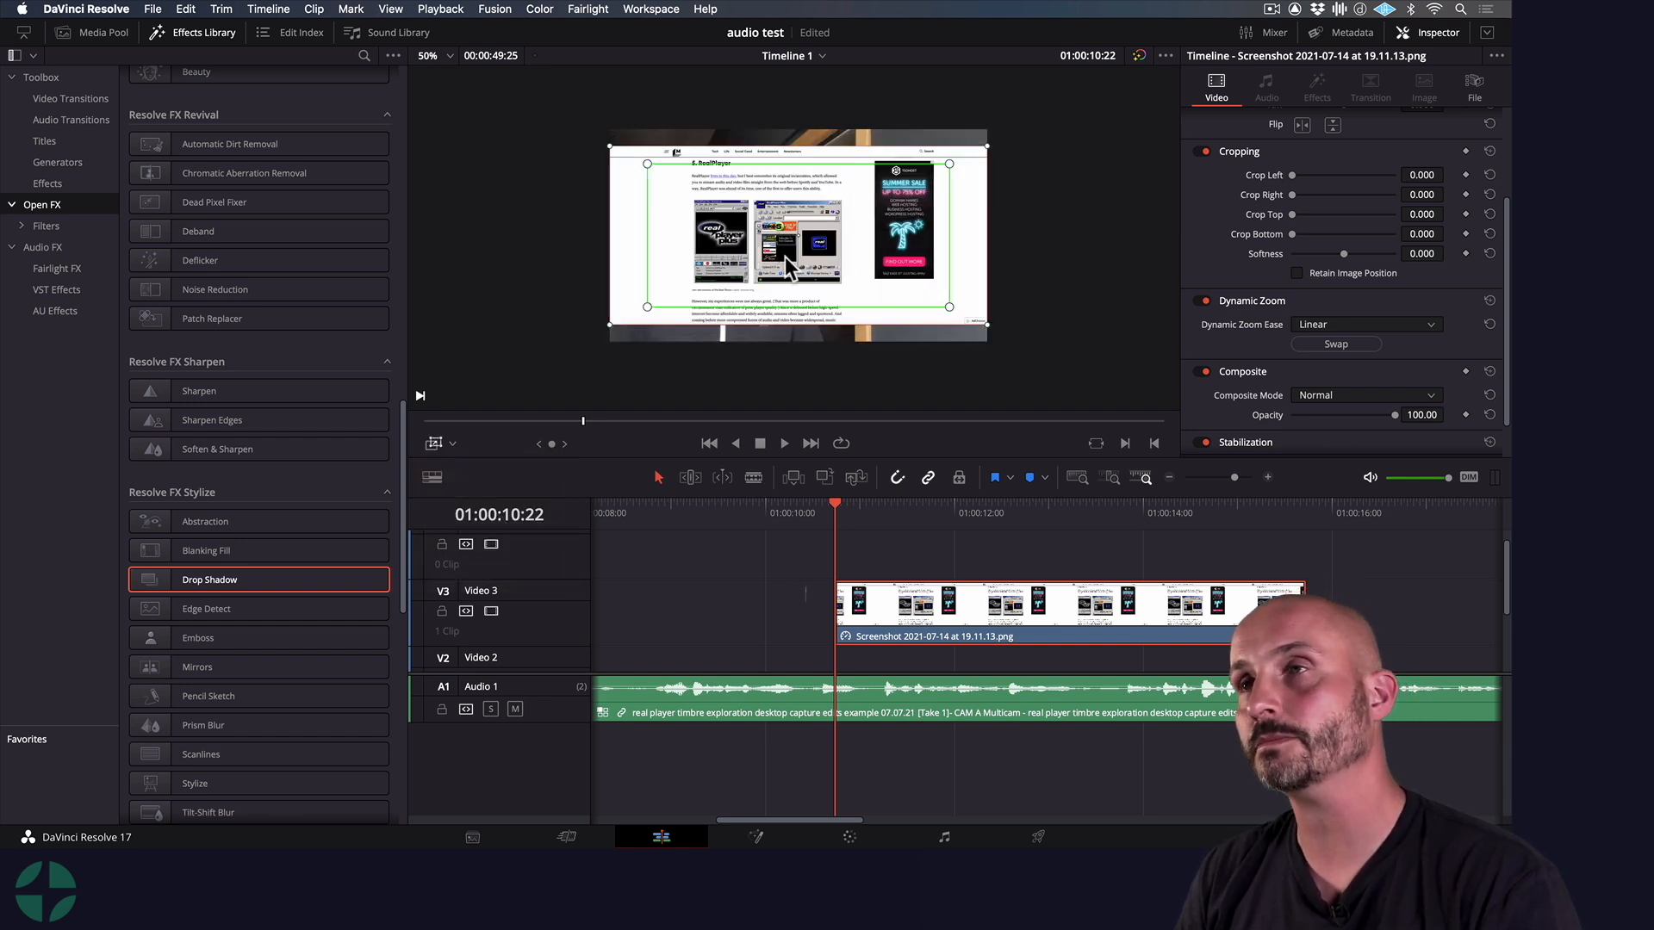
Shrink the red Dynamic Zoom frame to the green frame's size and offset it slightly below for a straight downward pan
{"action": "left_click_drag", "start_coordinate": [891, 238], "coordinate": [879, 233]}
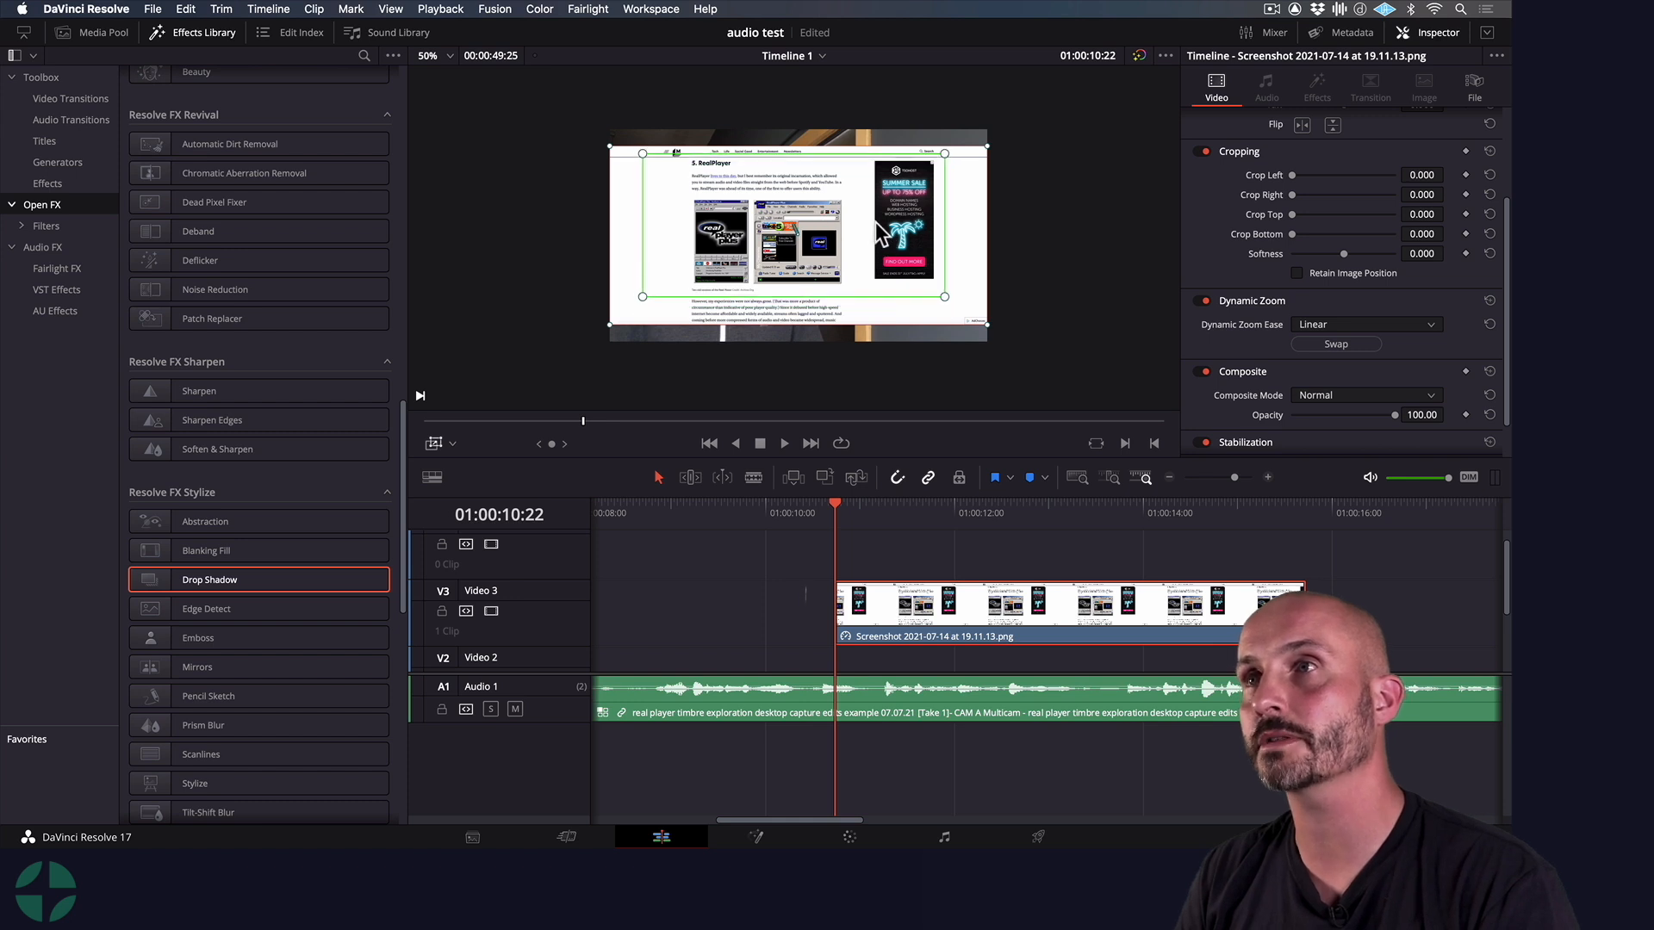
{"action": "left_click_drag", "start_coordinate": [962, 287], "coordinate": [915, 272]}
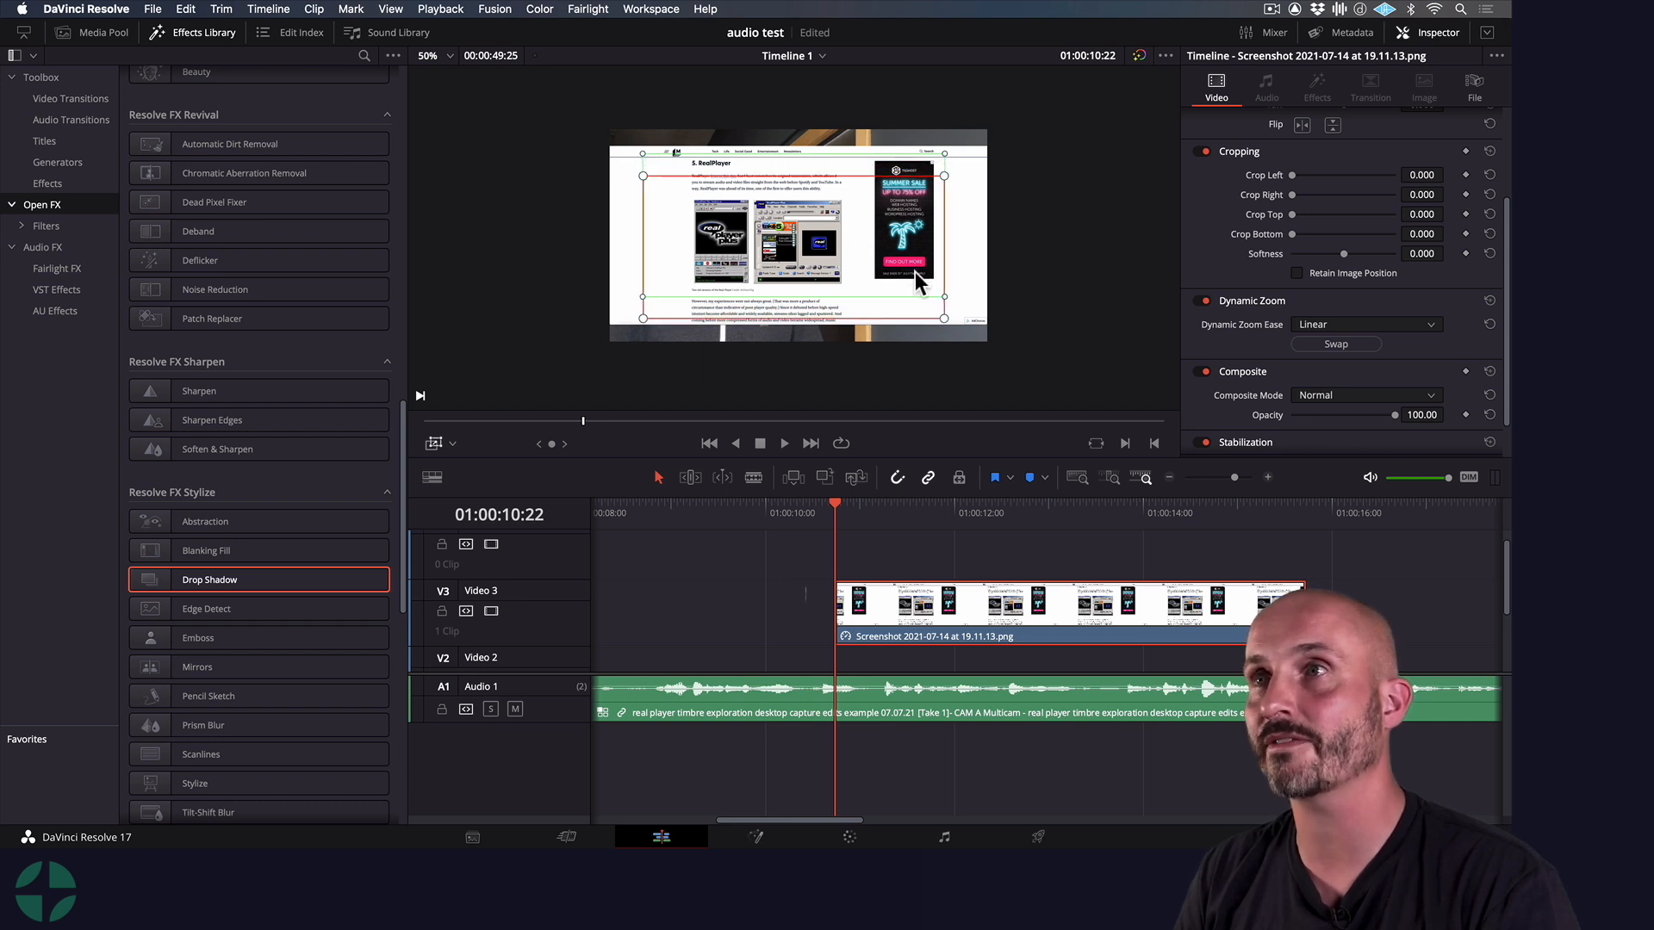
{"action": "left_click_drag", "start_coordinate": [893, 160], "coordinate": [893, 166]}
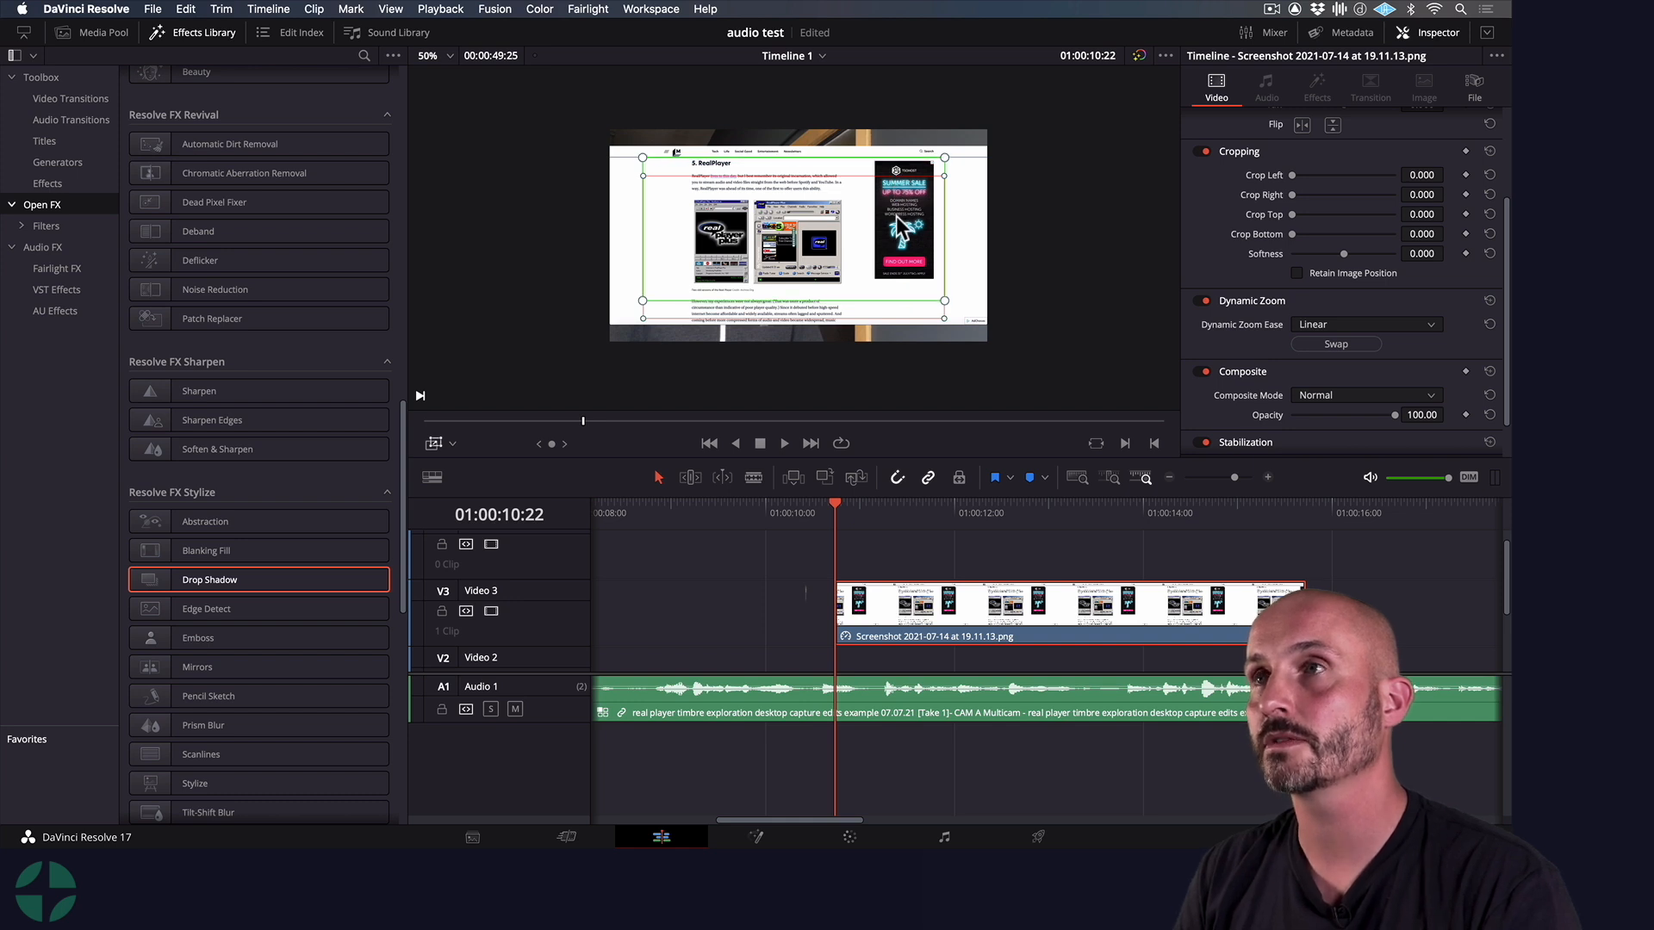
{"action": "left_click_drag", "start_coordinate": [894, 220], "coordinate": [895, 226]}
{"action": "left_click_drag", "start_coordinate": [906, 300], "coordinate": [906, 315]}
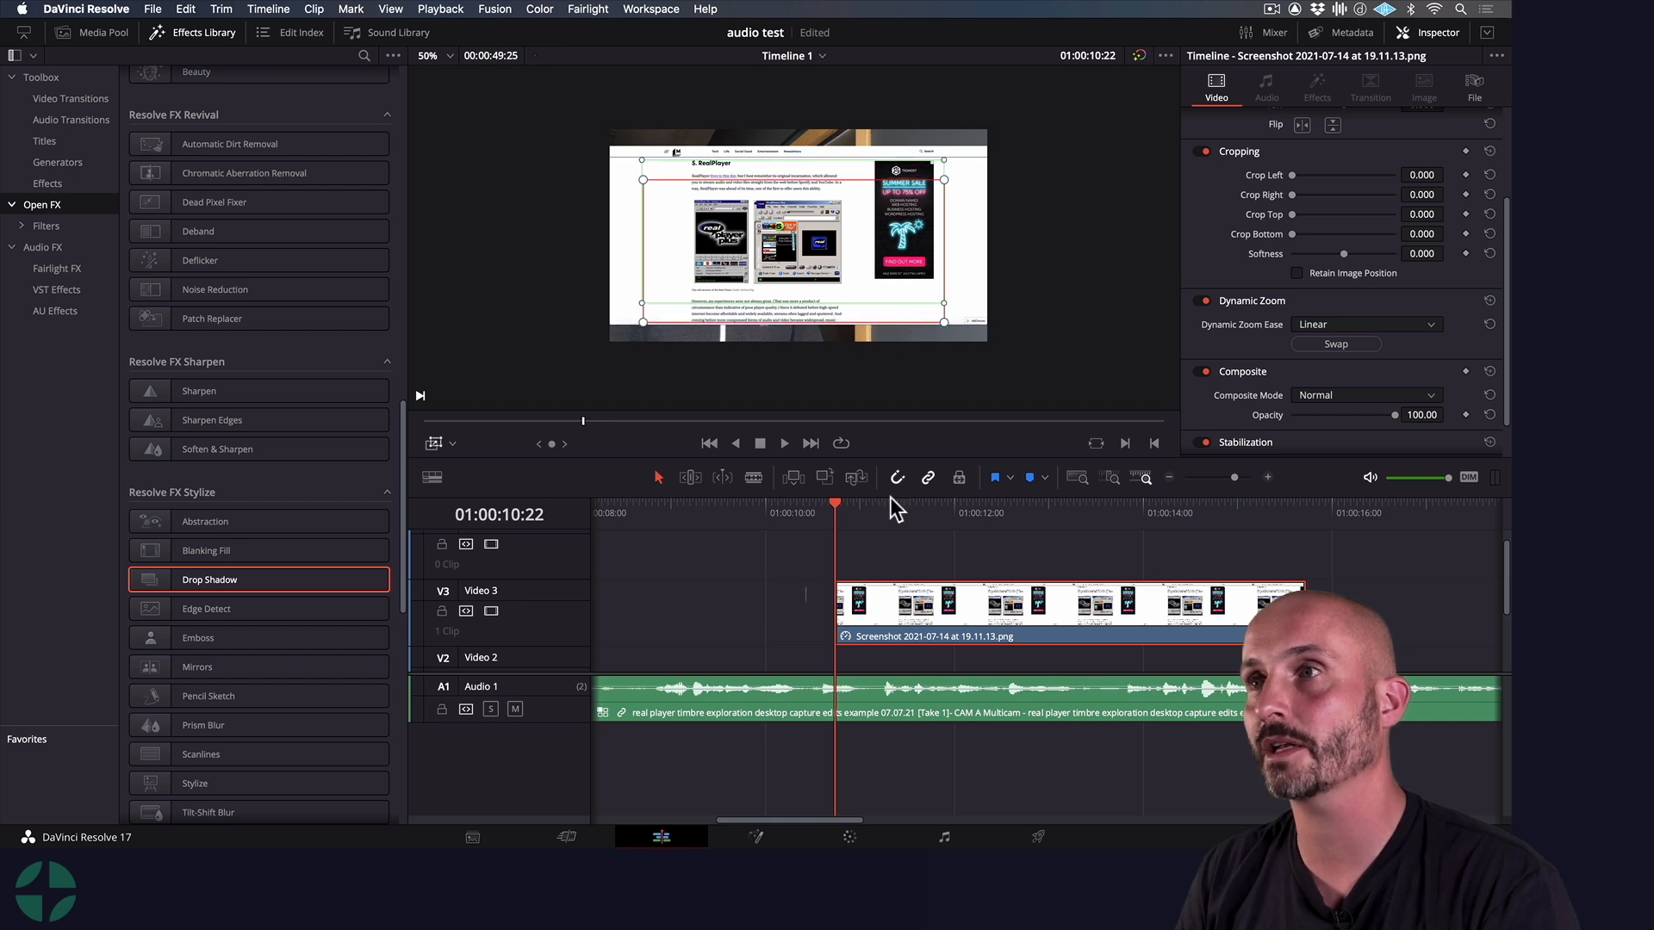
Hide the Dynamic Zoom frames, play the screenshot's pan from 01:00:10:22, and return to the clip's start
{"action": "left_click", "coordinate": [439, 445]}
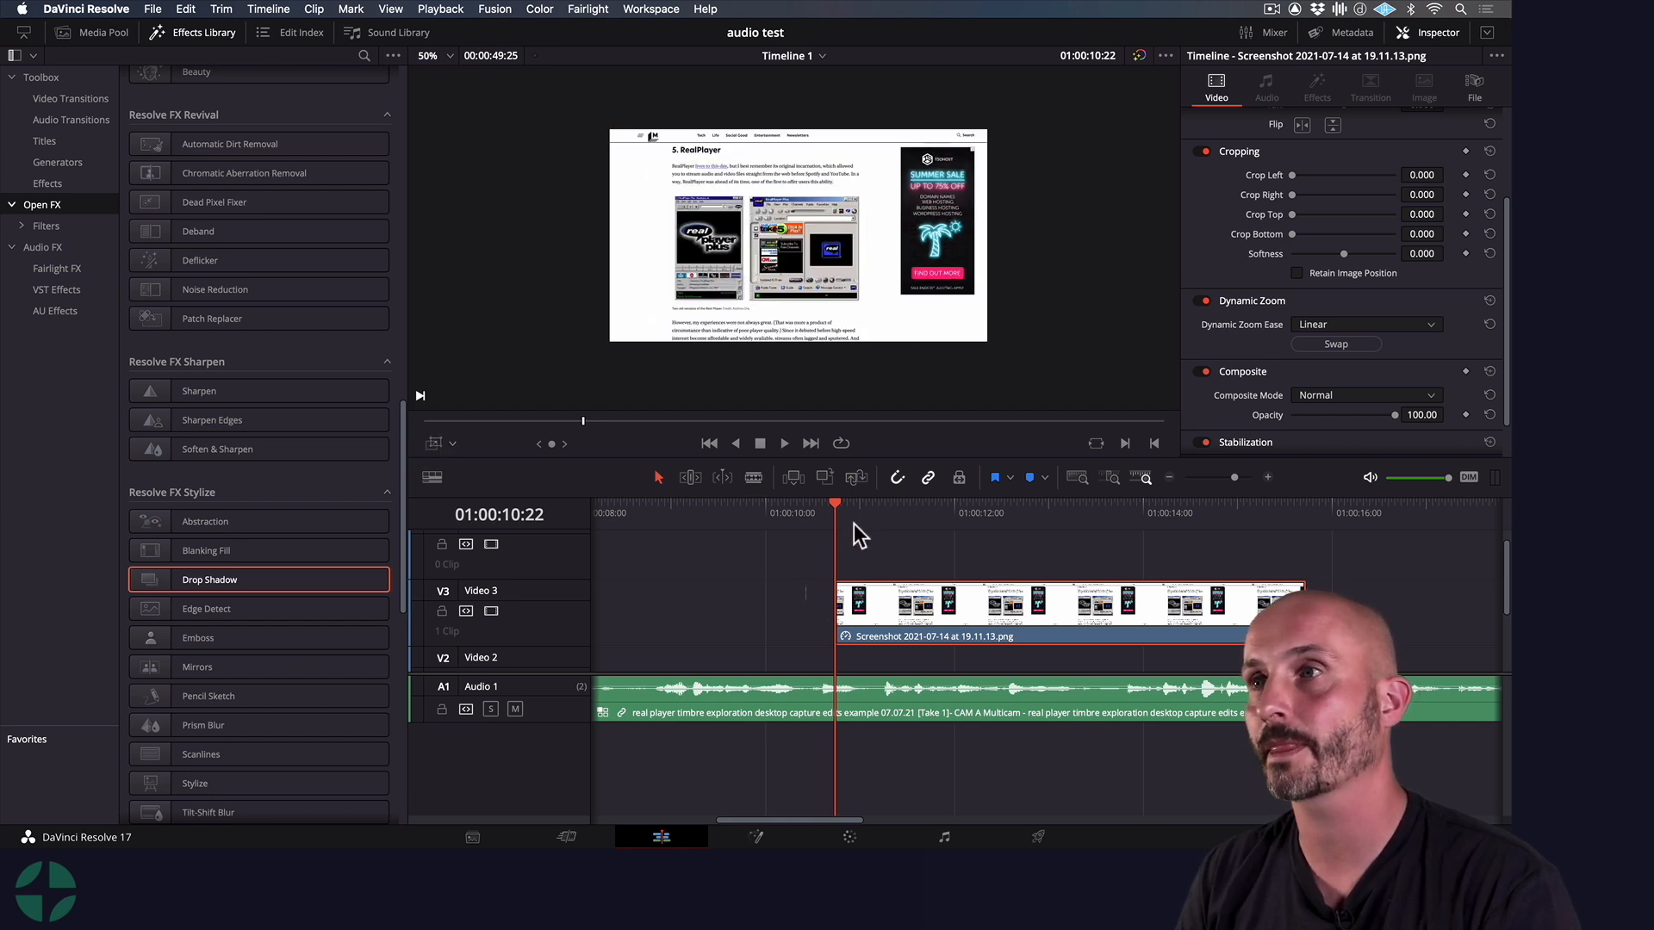
{"action": "key", "text": "space"}
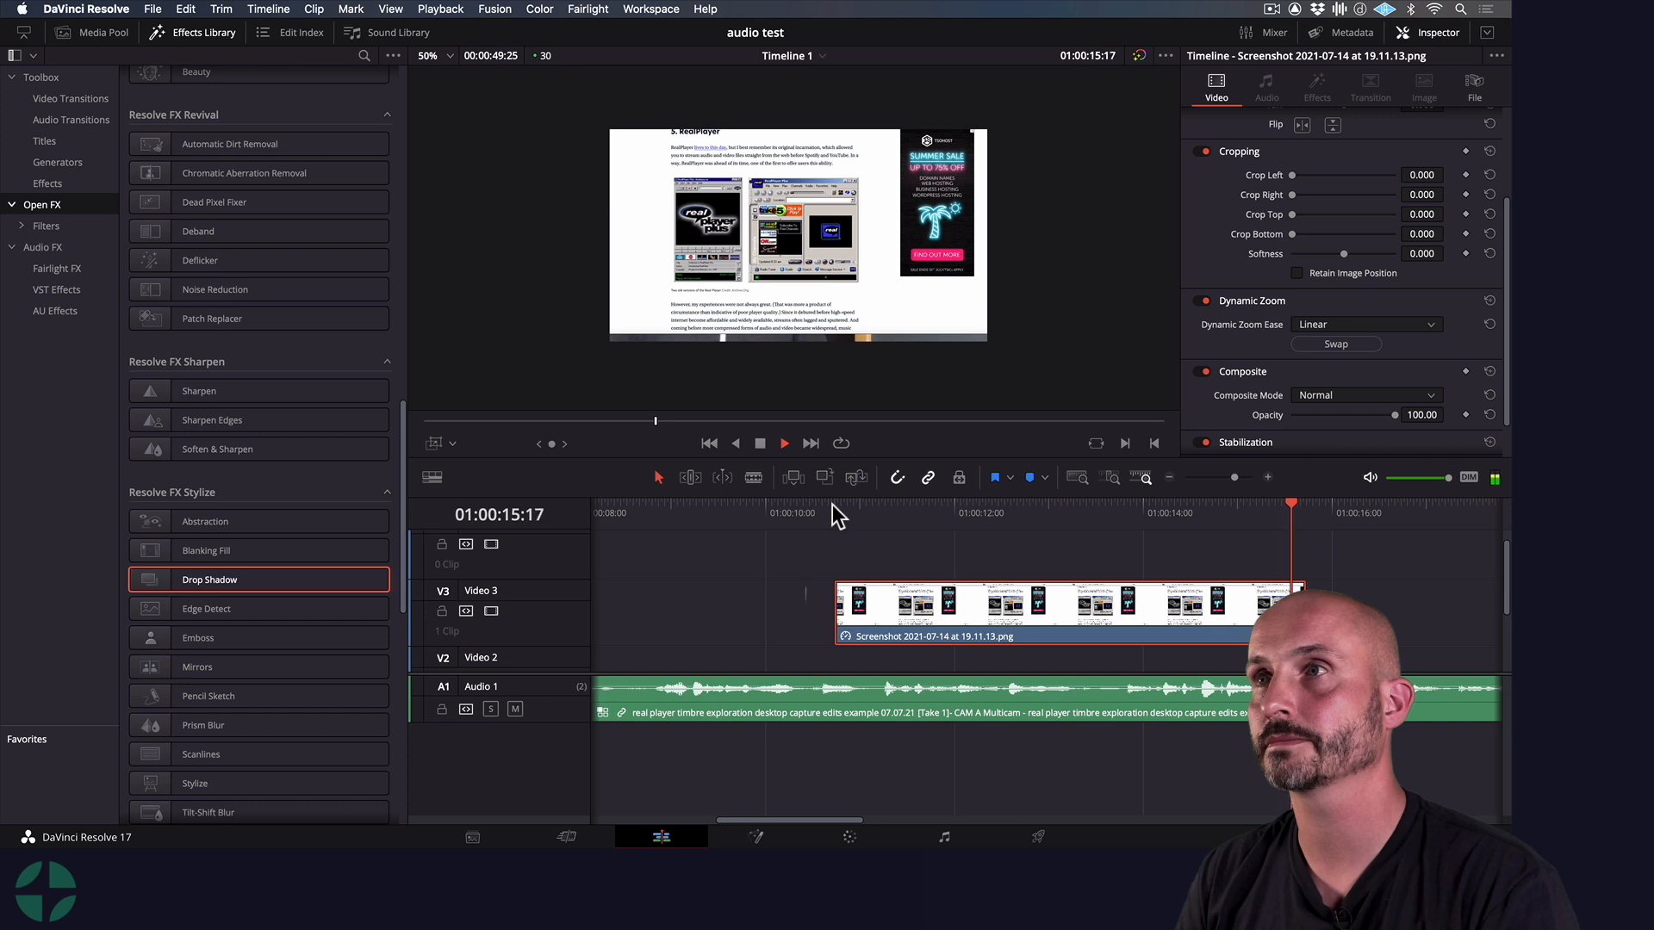
{"action": "key", "text": "space"}
{"action": "left_click", "coordinate": [830, 505]}
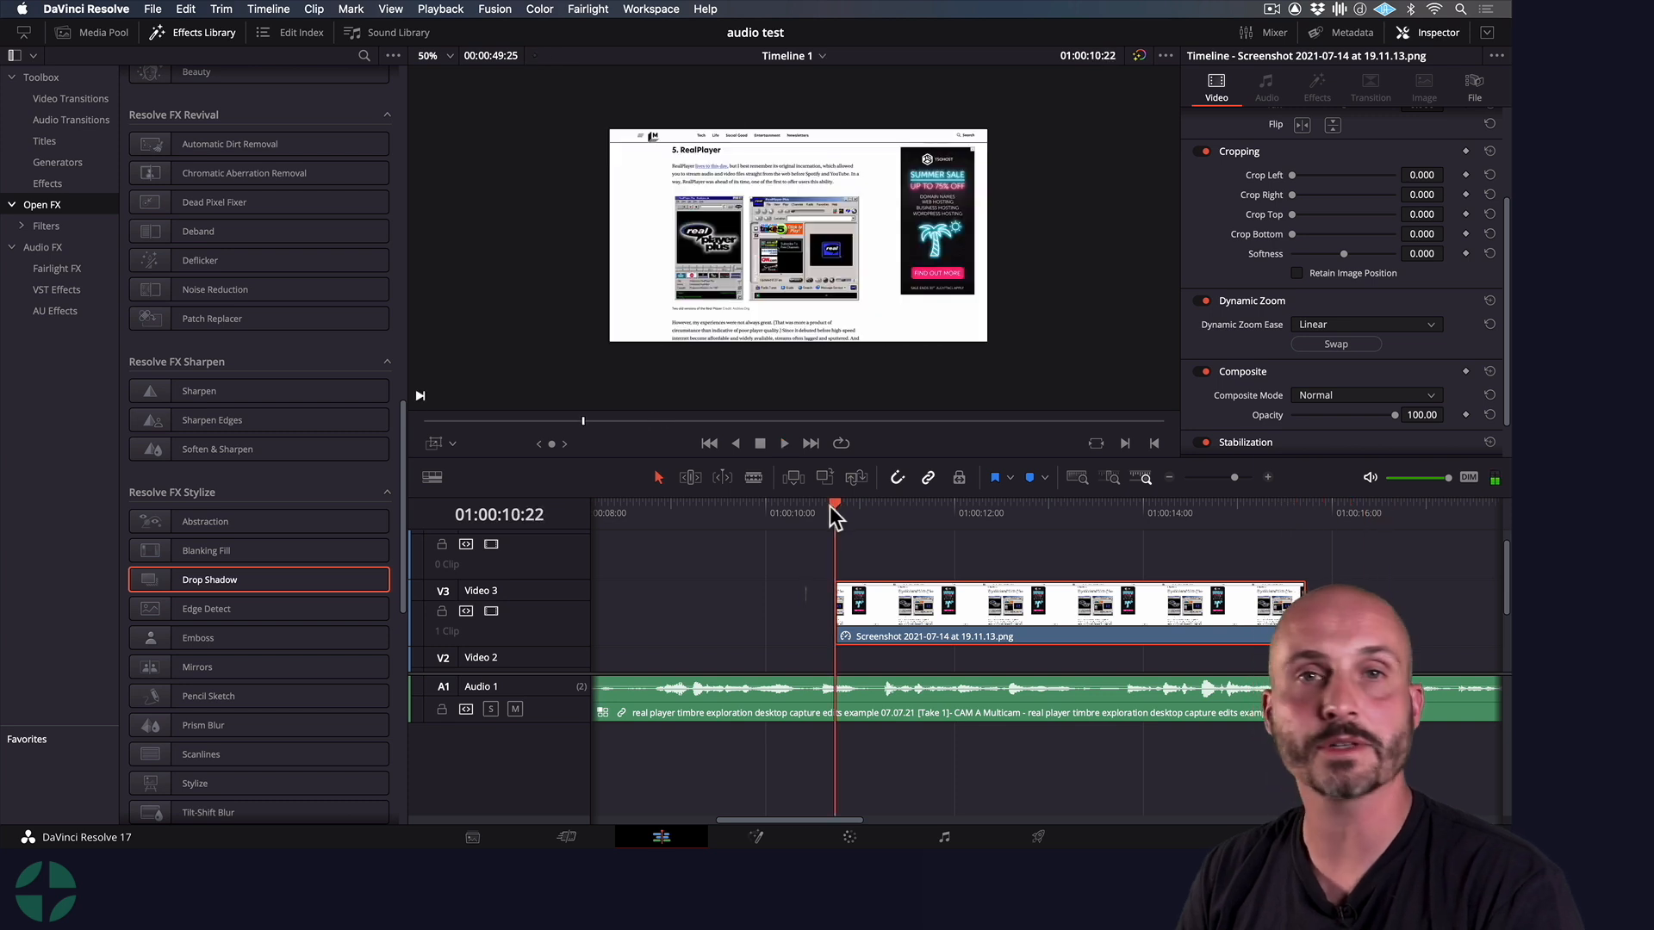
Render the Video 3 screenshot clip in place as QuickTime Apple ProRes 422 with video effects included, saving to the Rendered edits folder
{"action": "right_click", "coordinate": [926, 602]}
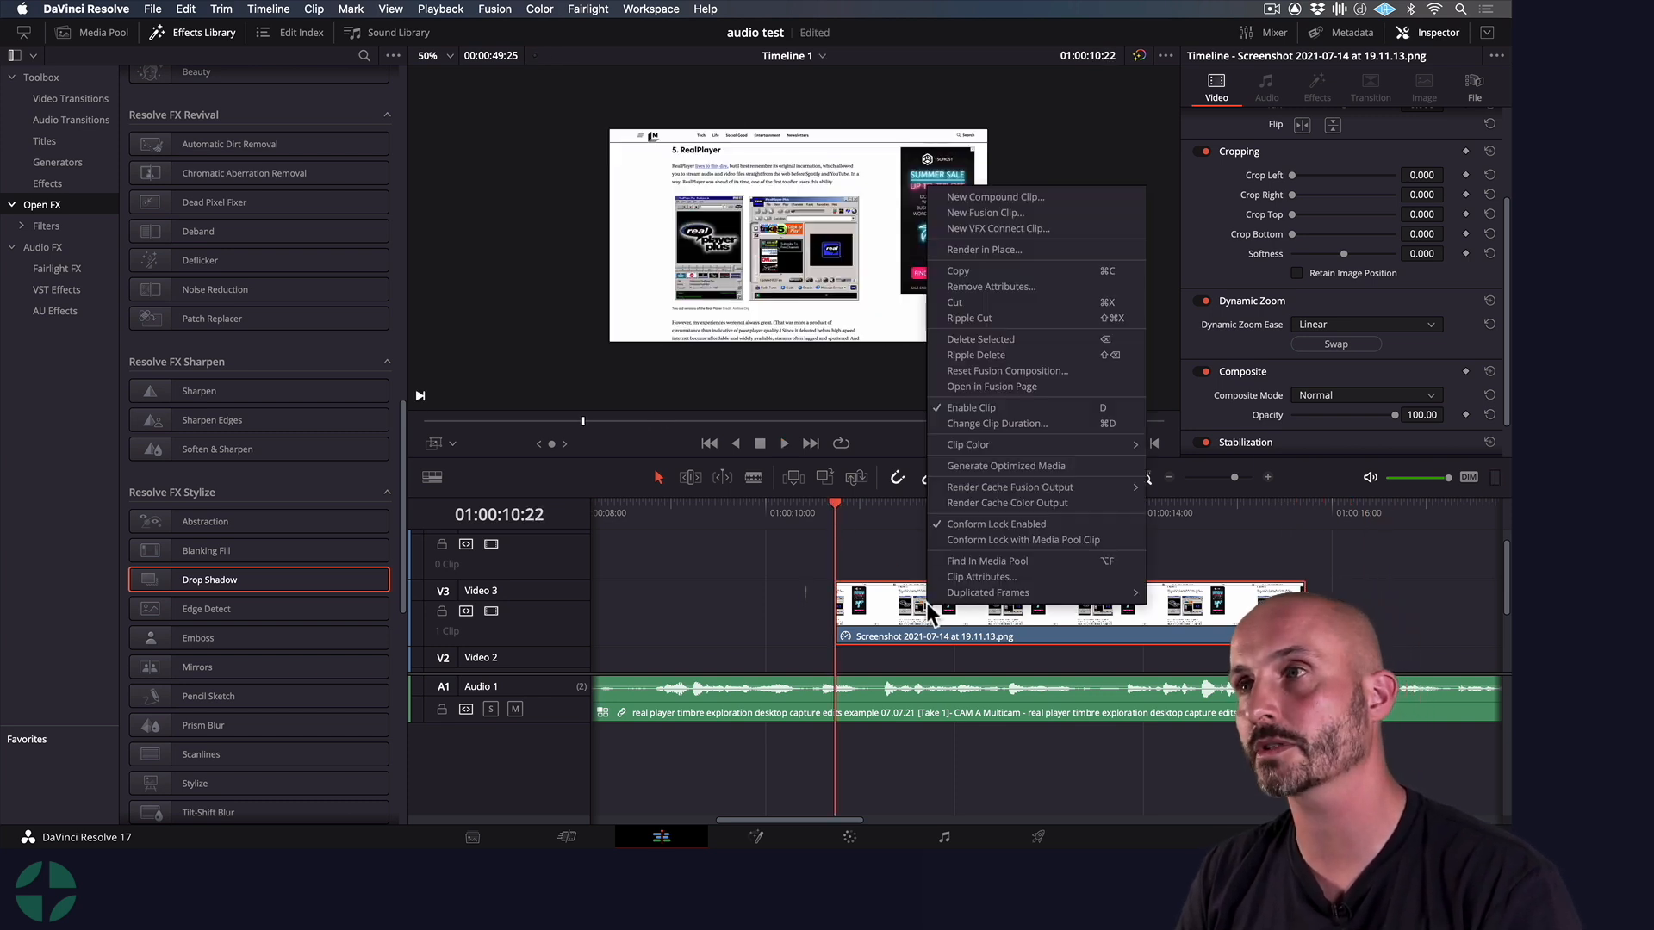
{"action": "left_click", "coordinate": [1018, 252]}
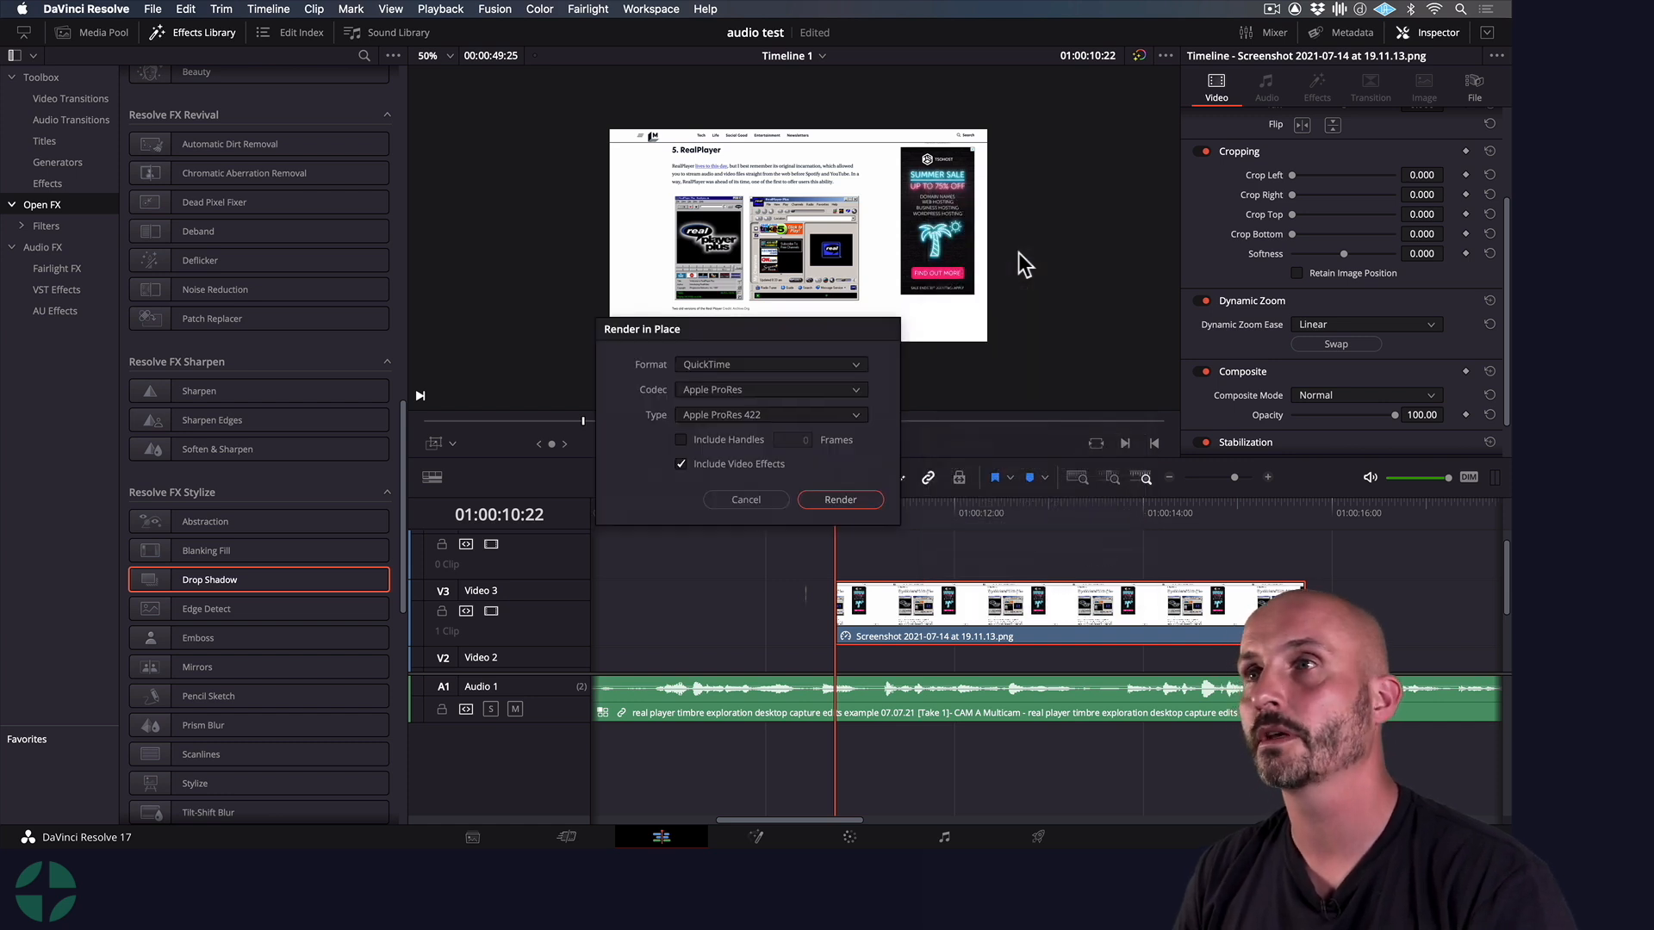
{"action": "left_click", "coordinate": [845, 507]}
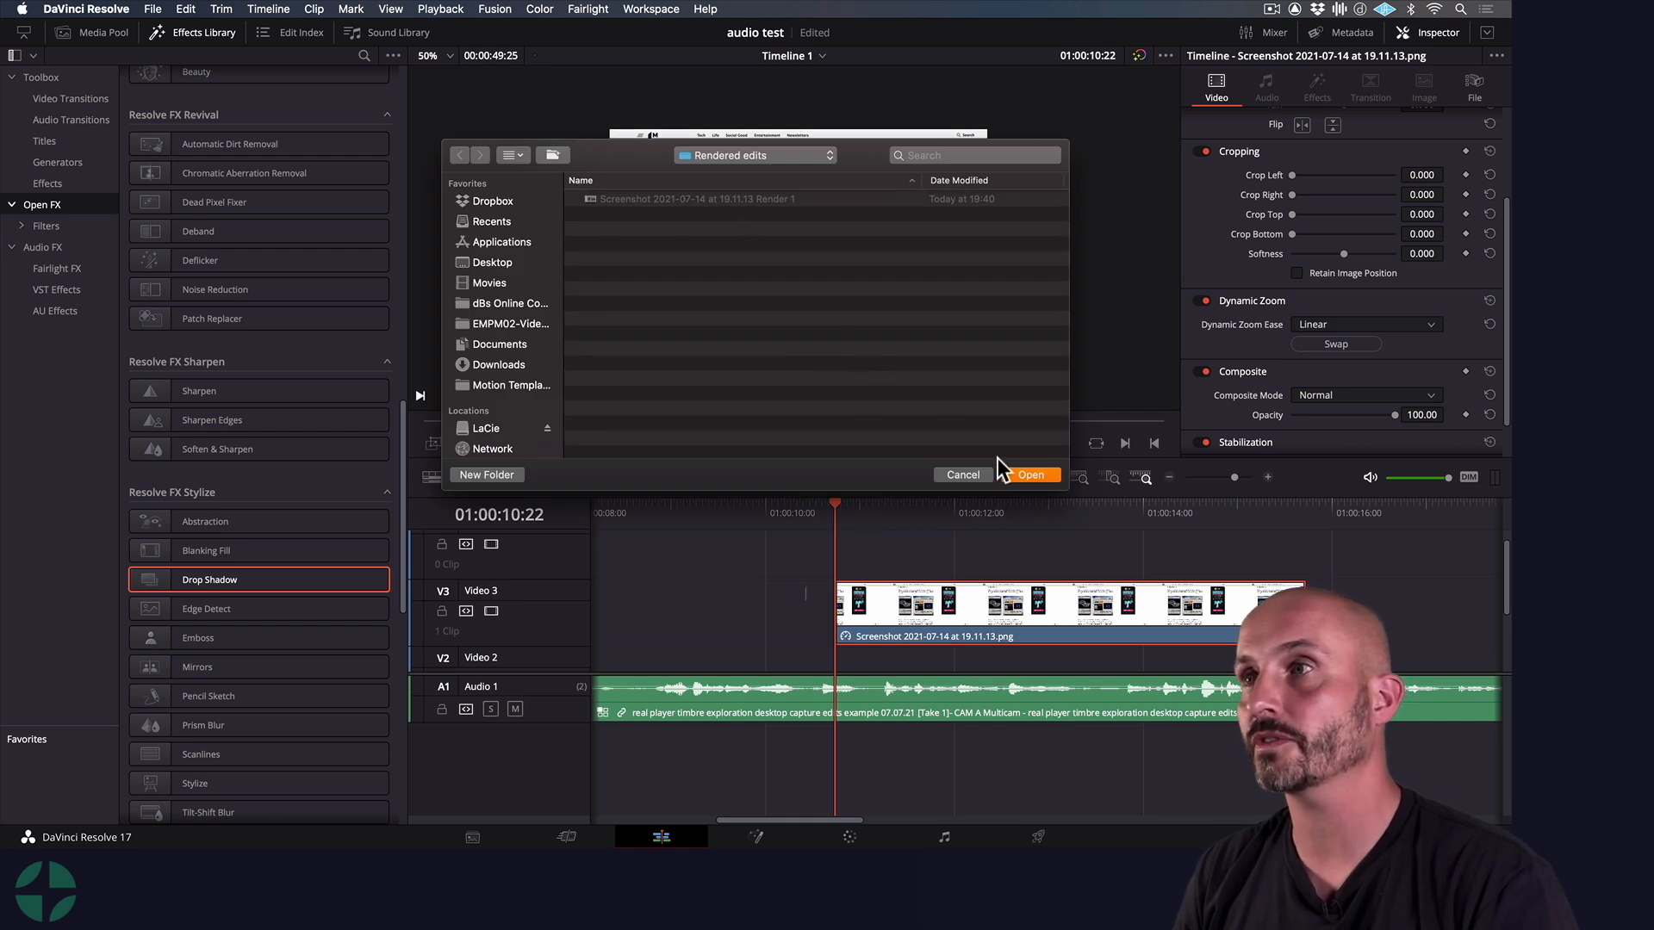
{"action": "left_click", "coordinate": [1022, 476]}
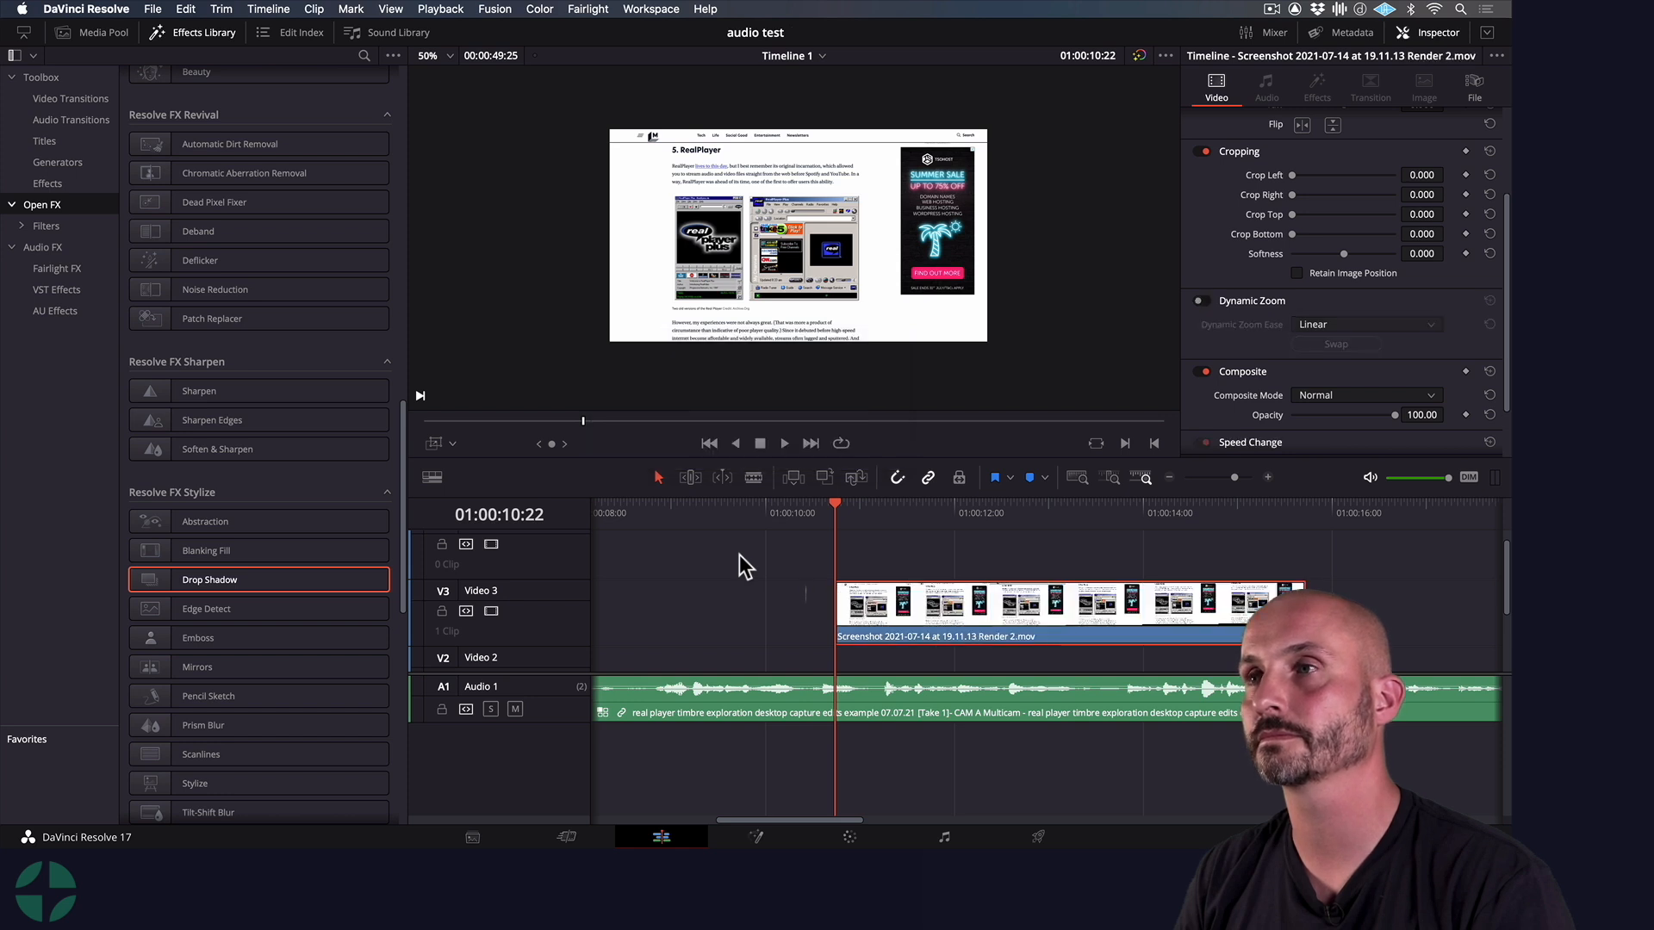
Play the rendered clip on Video 3 from shortly before its start until just past its end
{"action": "left_click", "coordinate": [726, 514]}
{"action": "key", "text": "space"}
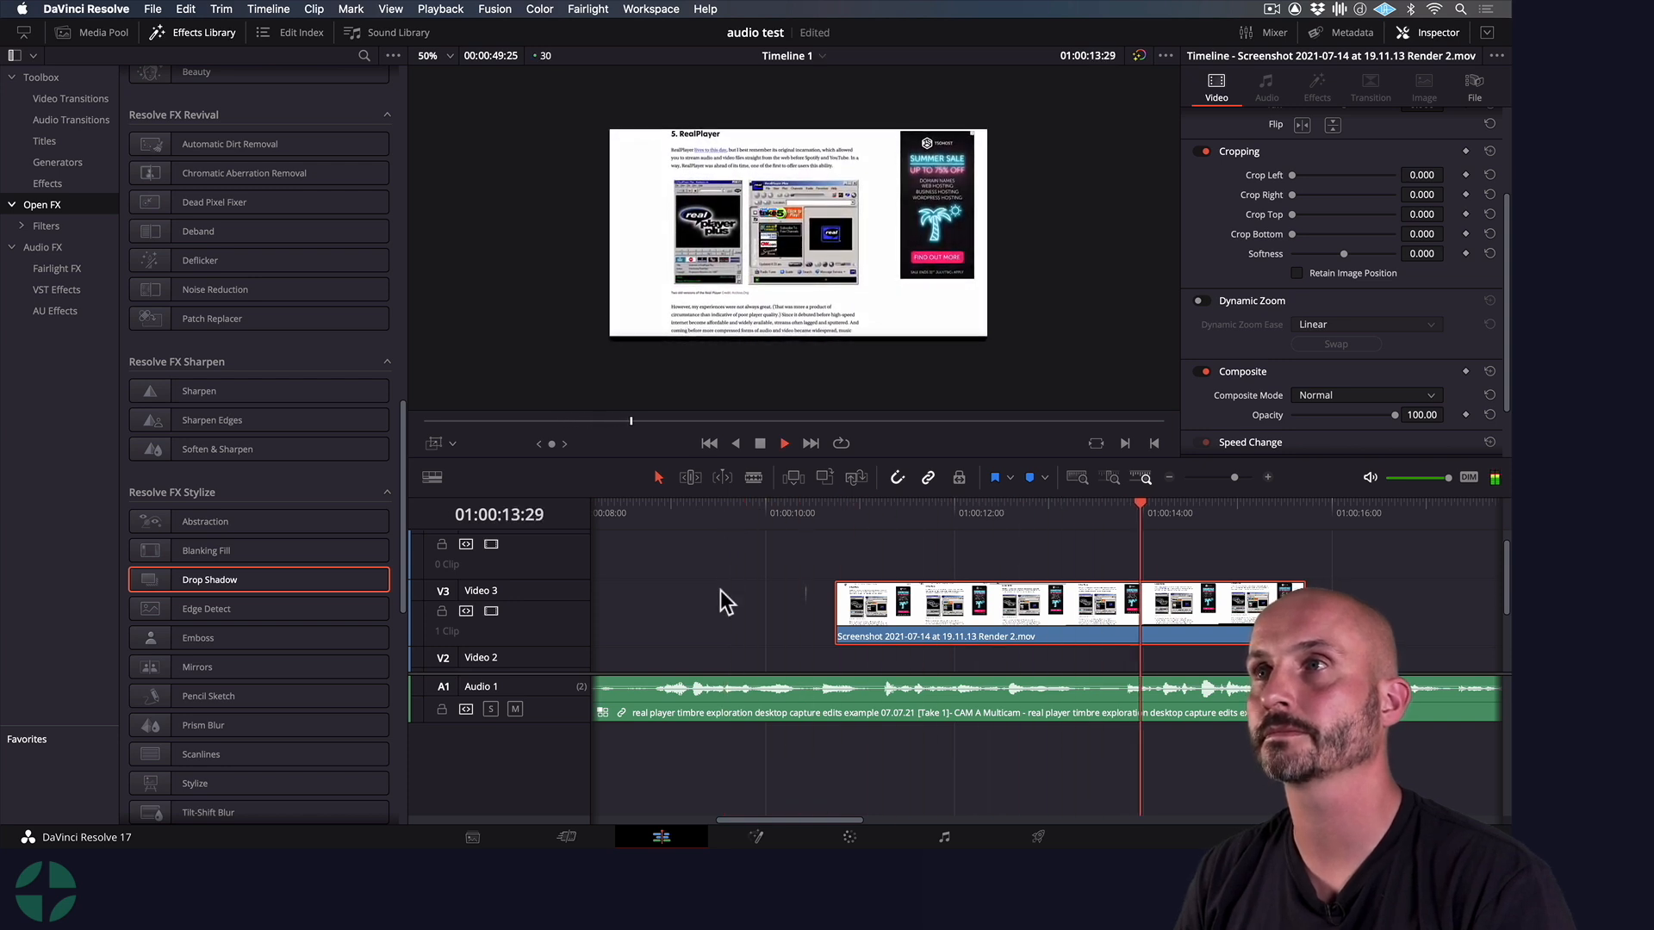
{"action": "key", "text": "space"}
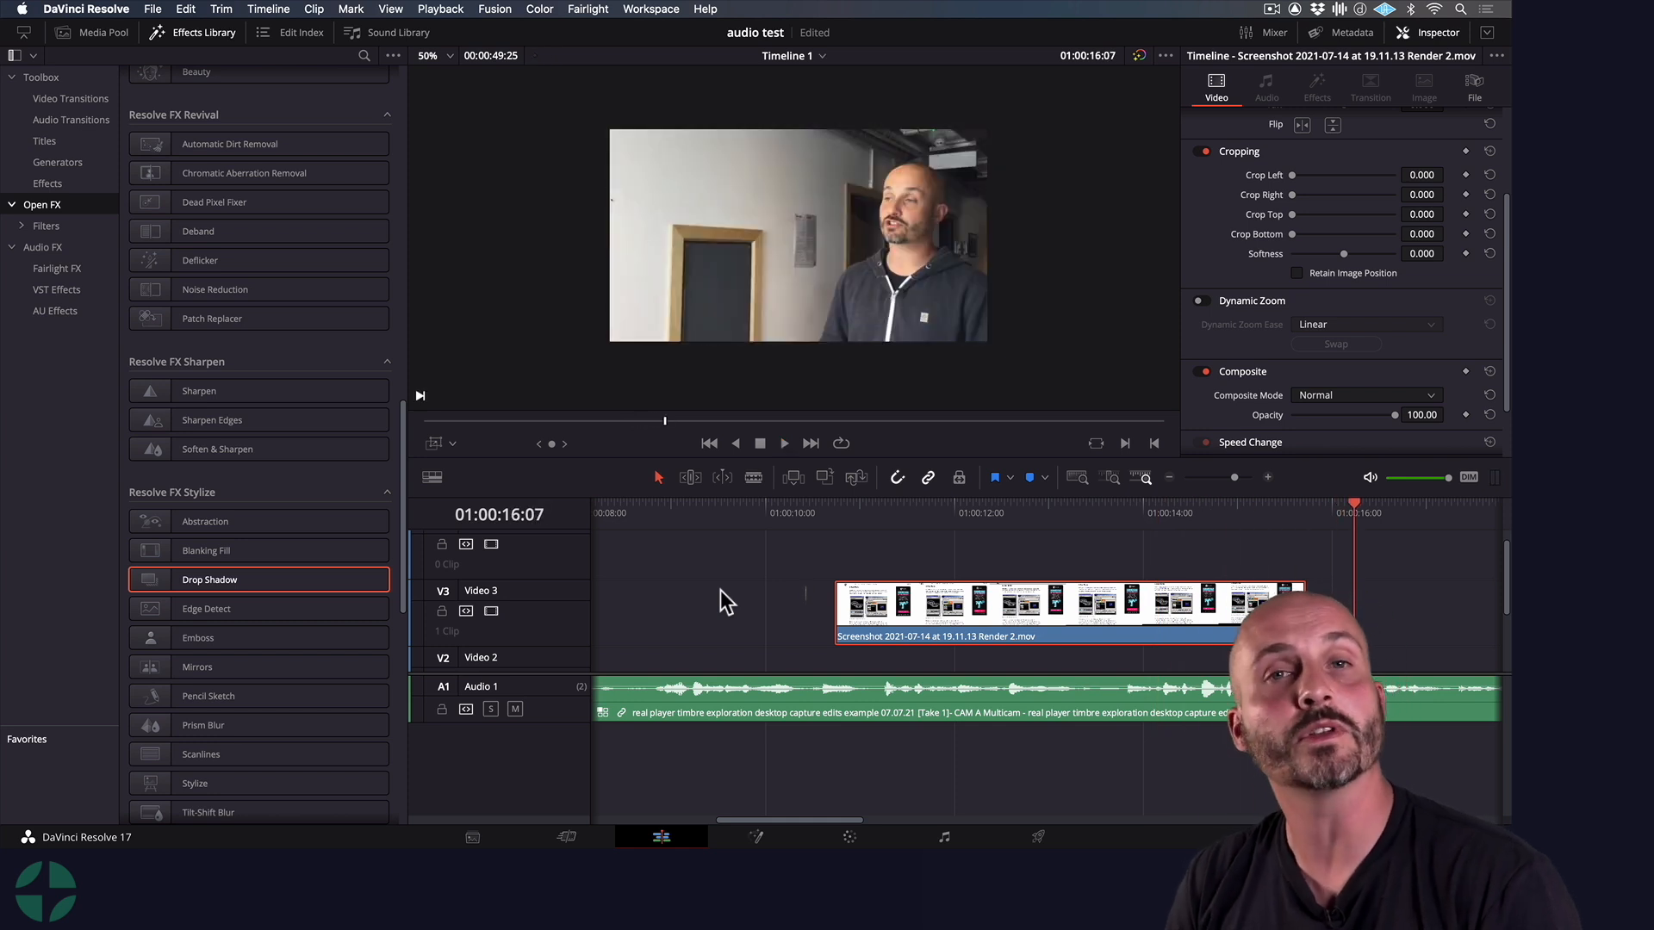